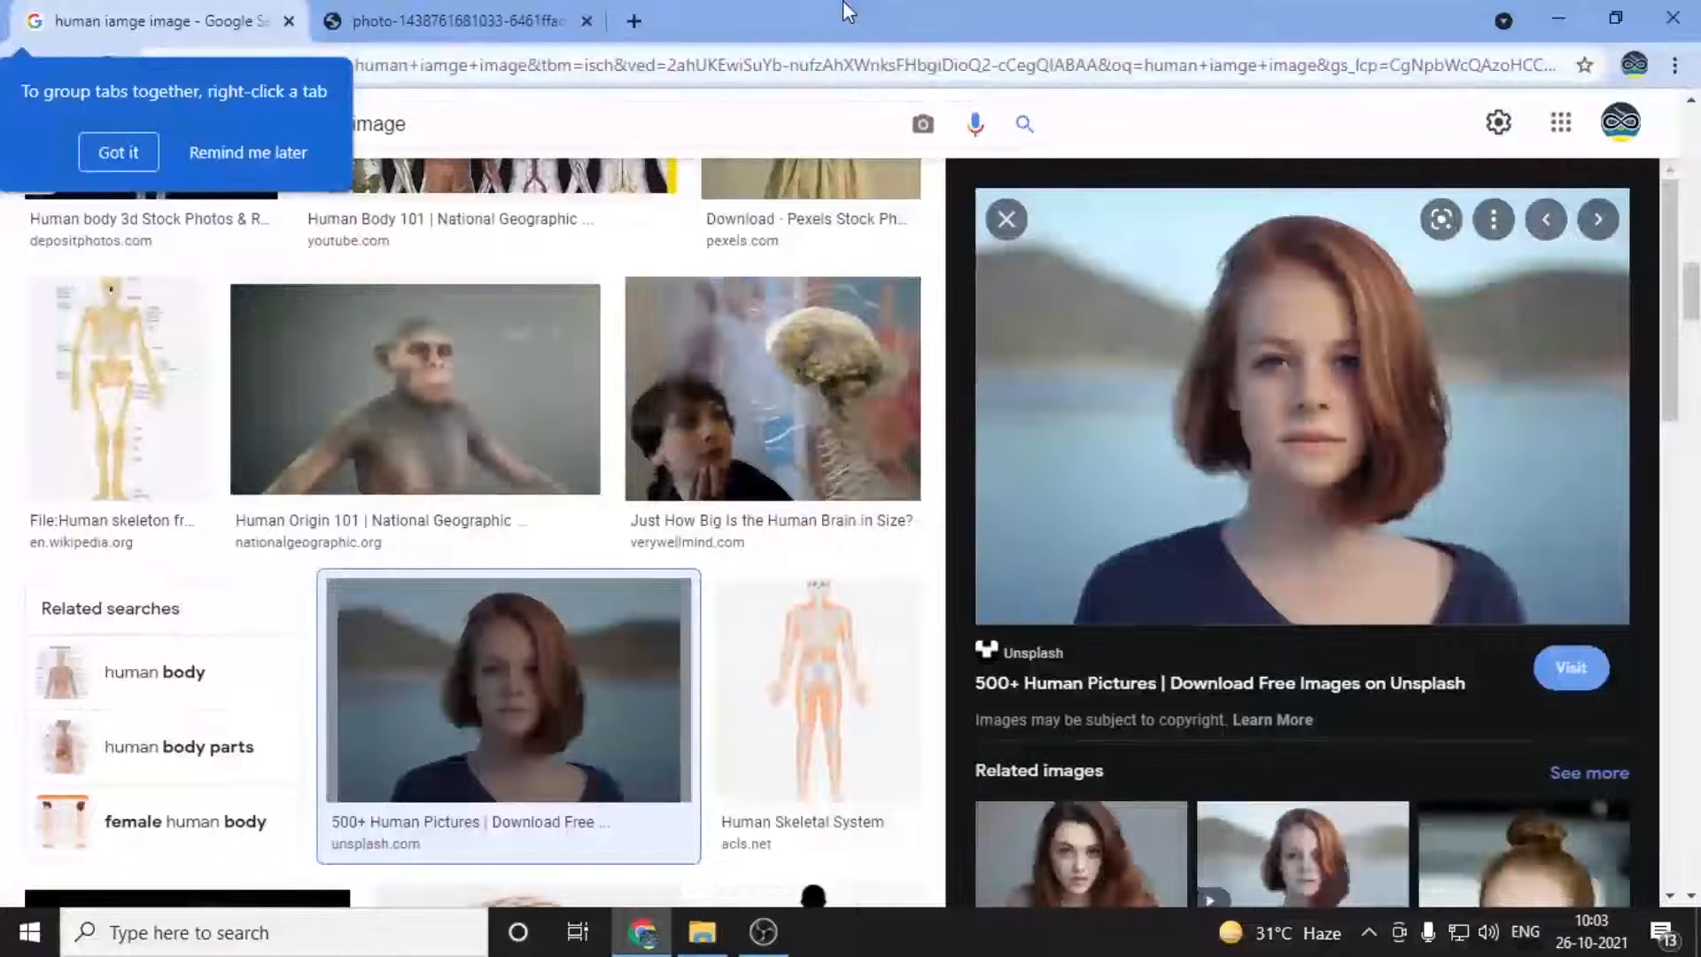
Step: View the full-size portrait photo in its browser tab and switch to Adobe Photoshop CS6
left_click(339, 10)
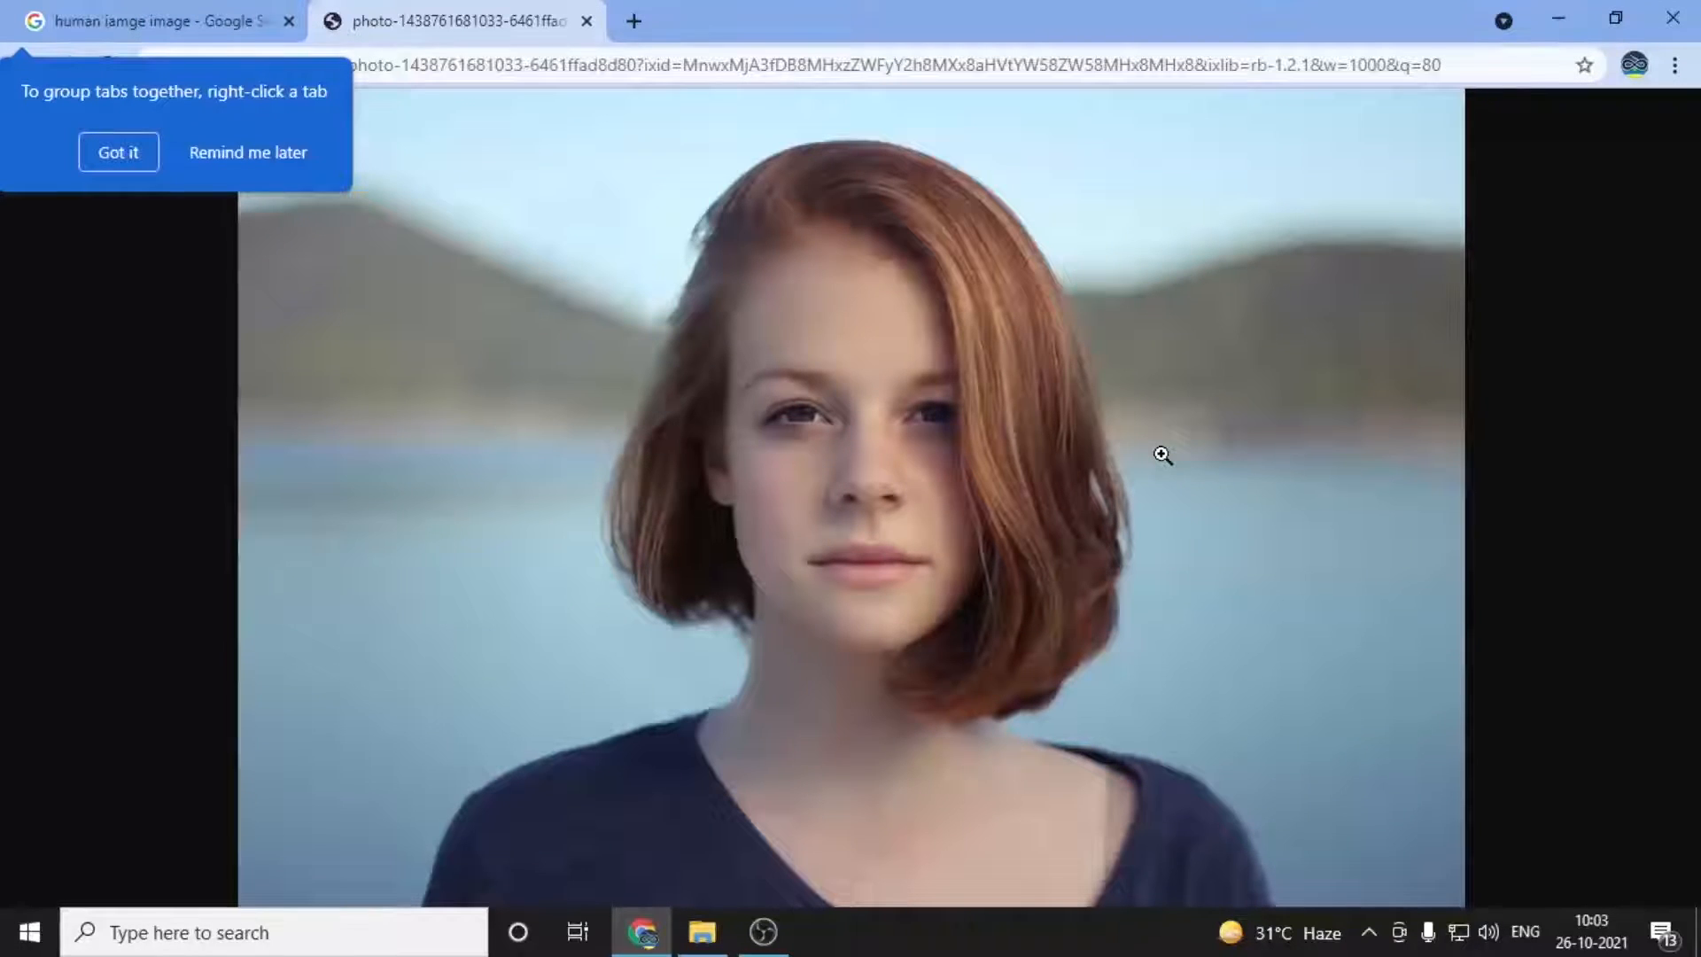
left_click(27, 939)
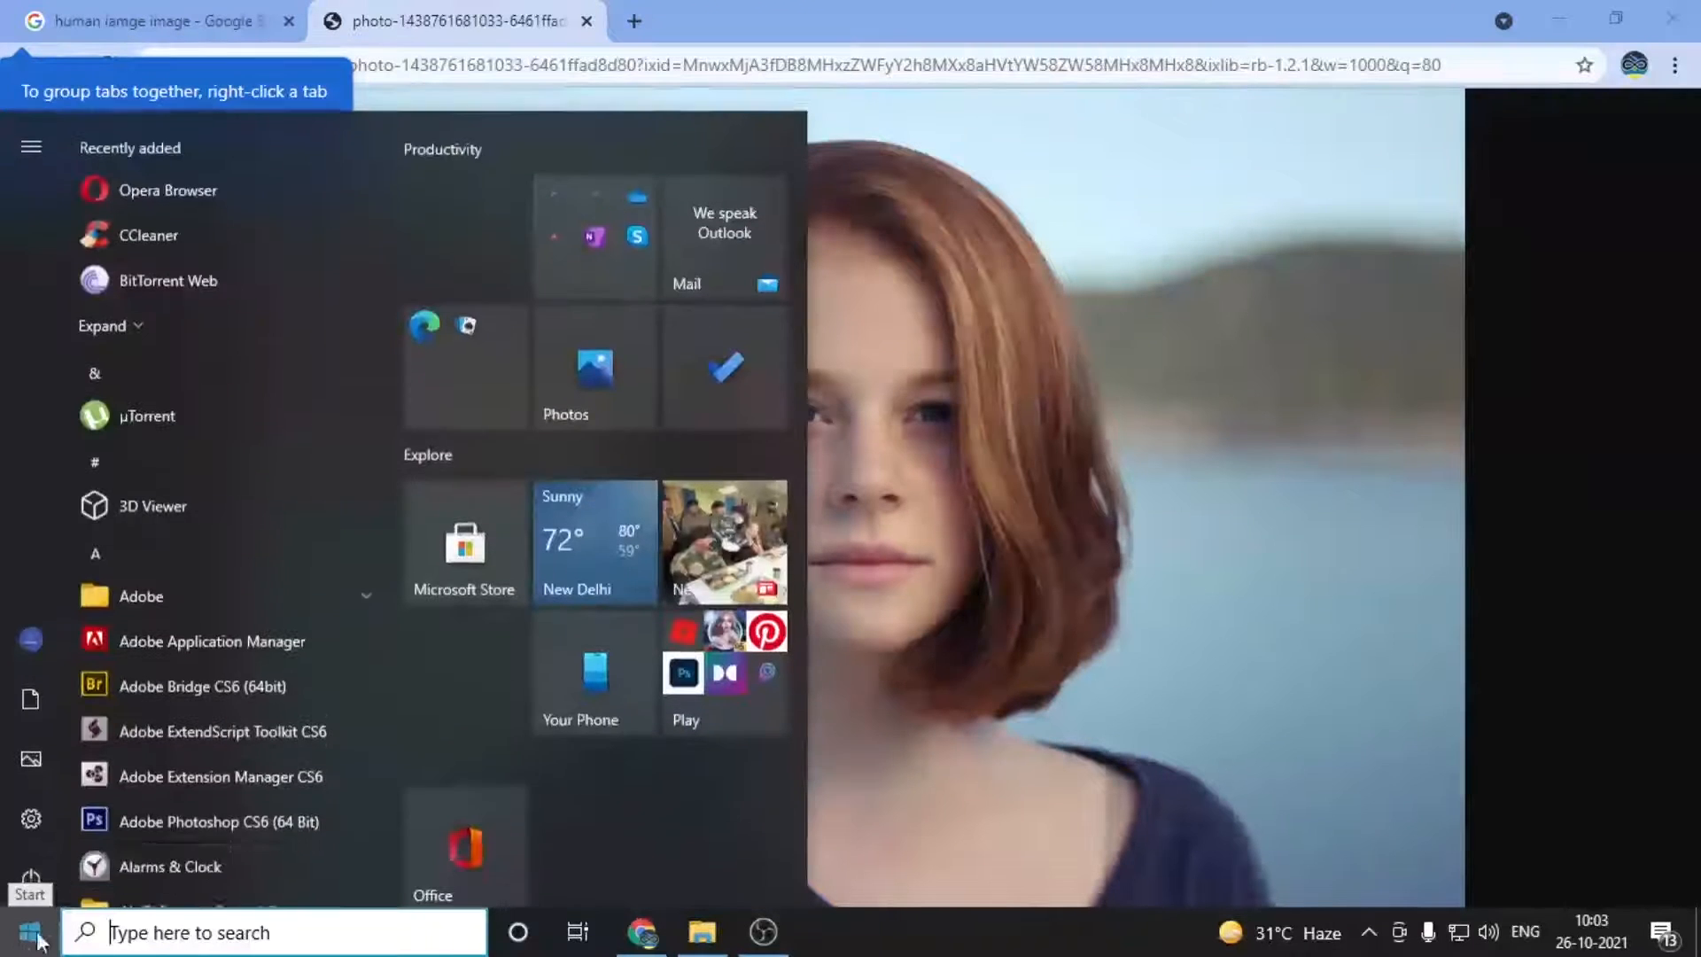
left_click(1219, 638)
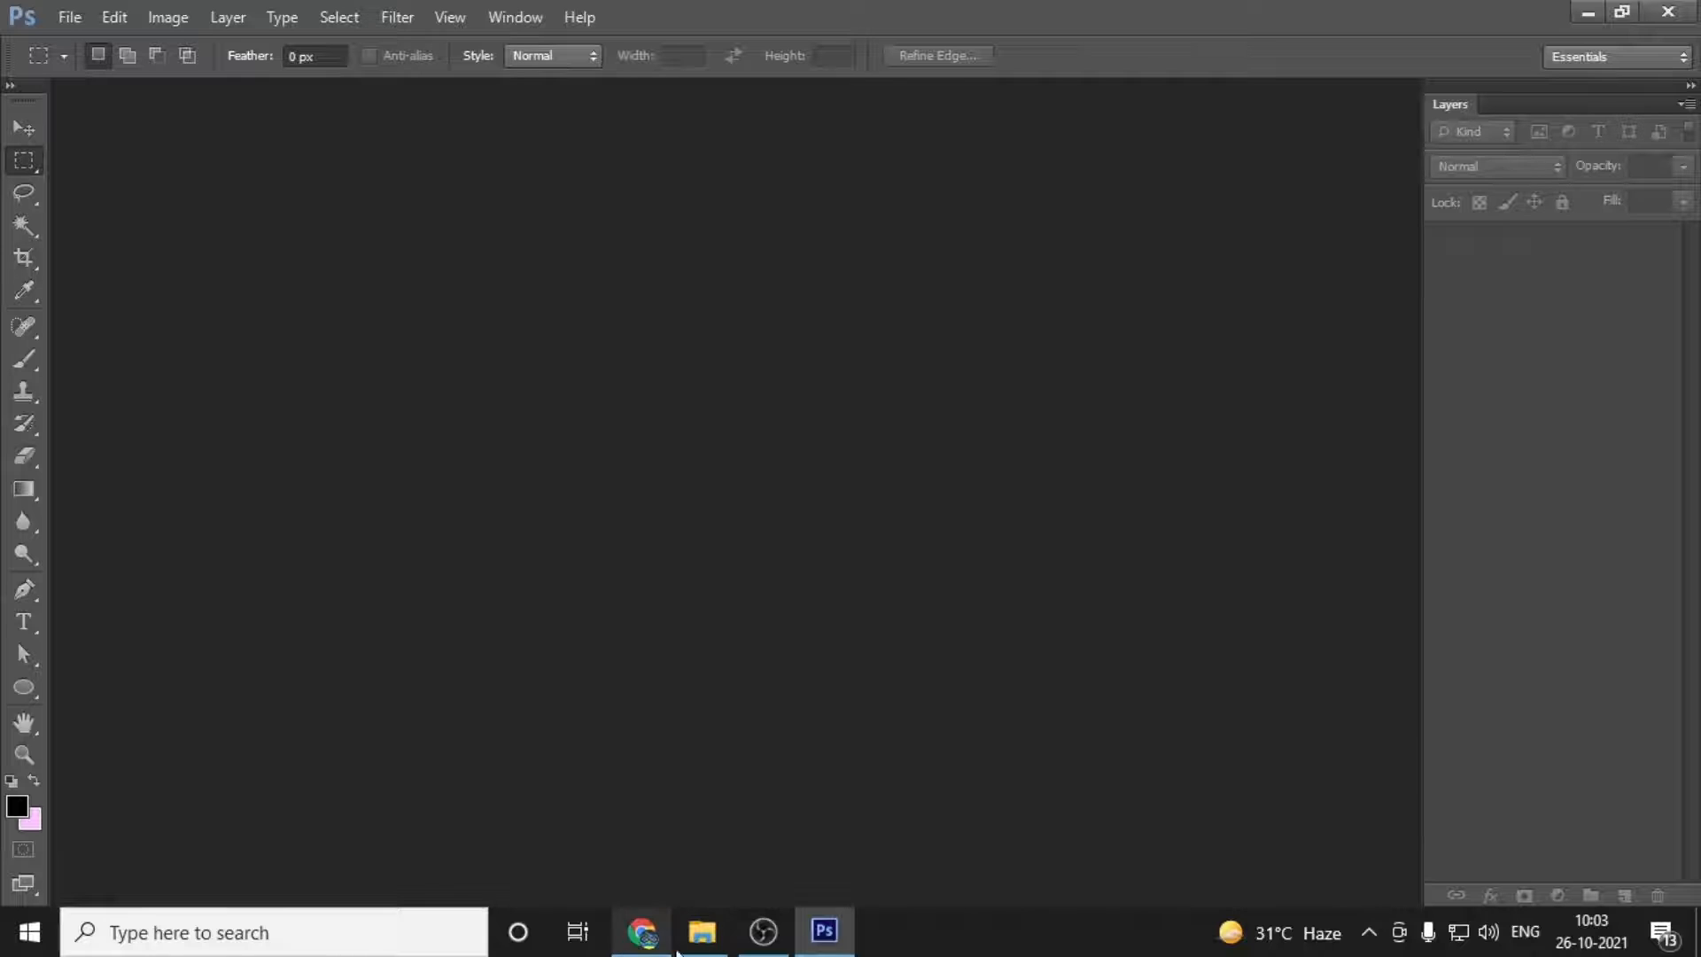
Step: Try to open the portrait photo from the Back ground remove folder in Photoshop
left_click(702, 930)
left_click_drag(941, 505, 561, 562)
left_click(855, 368)
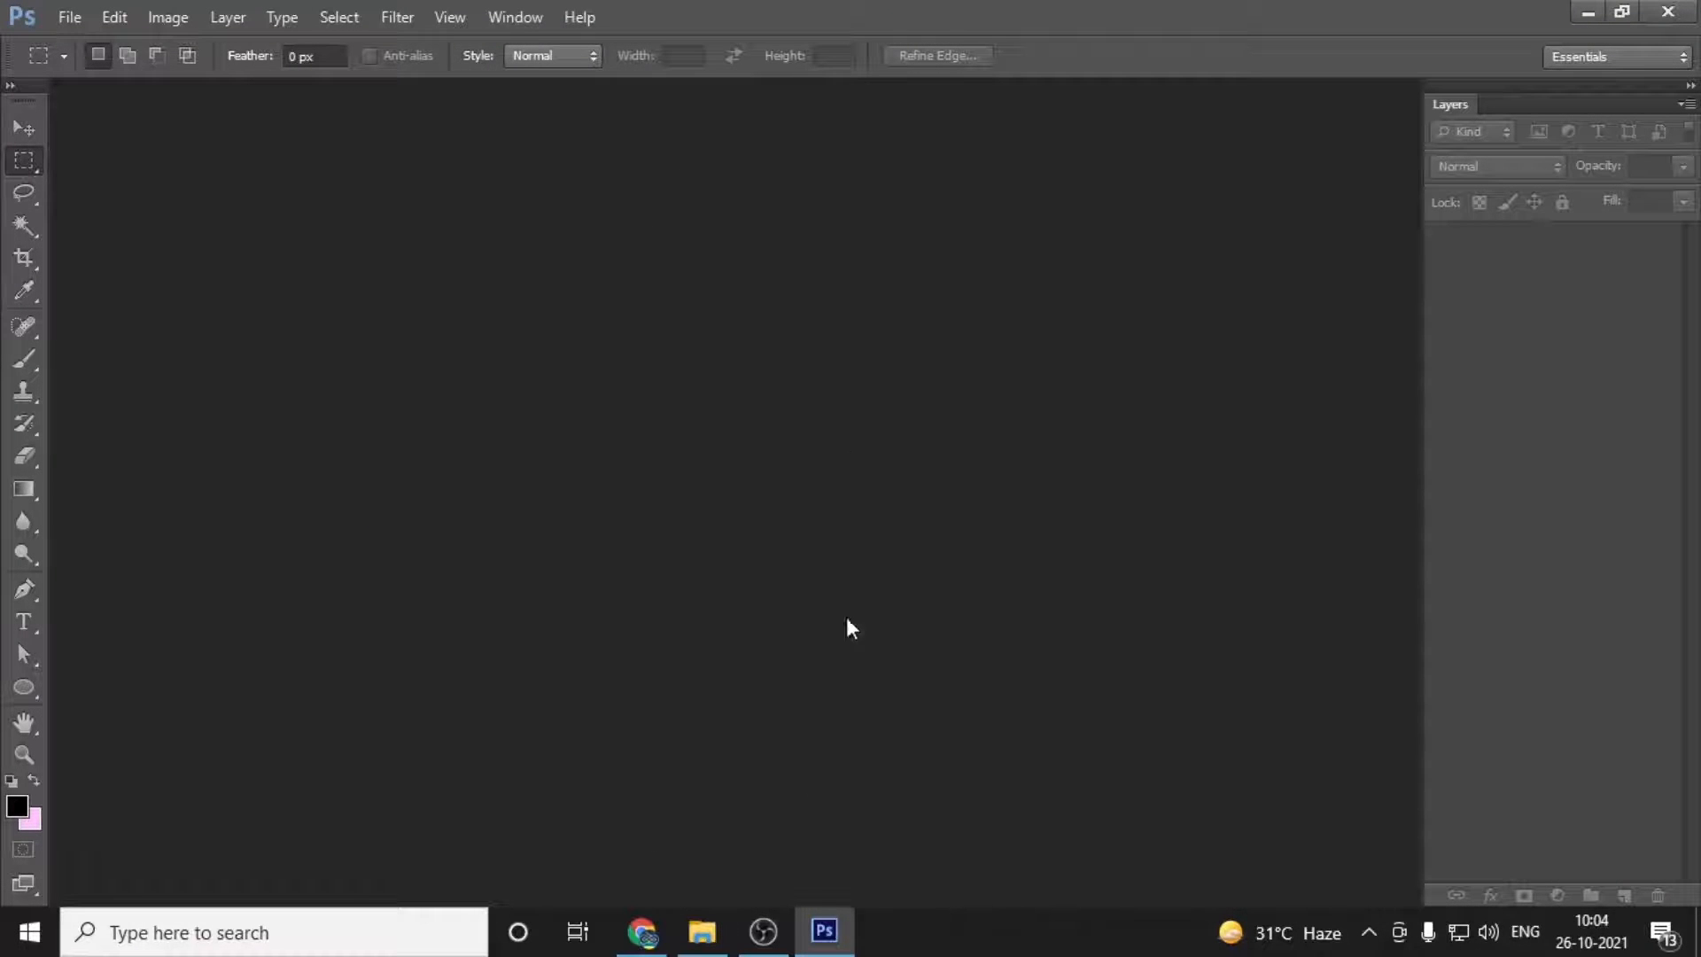
Step: Find and launch the Paint application
left_click(29, 932)
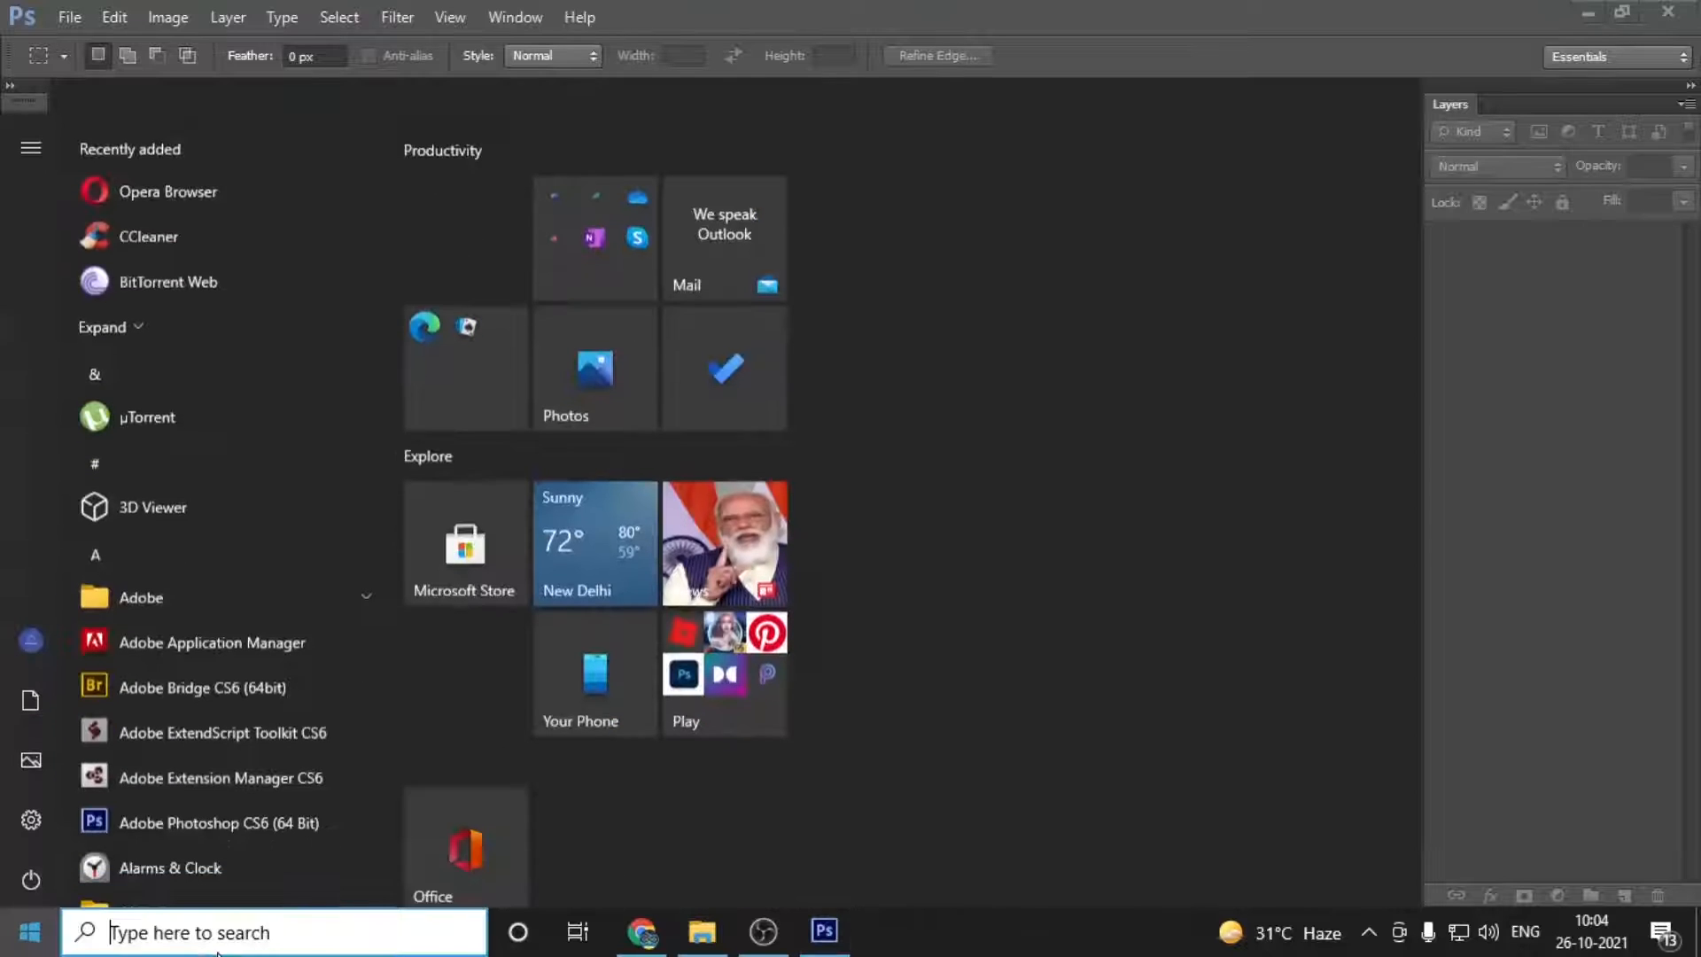
scroll(363, 395, "down", 3)
scroll(357, 386, "down", 1)
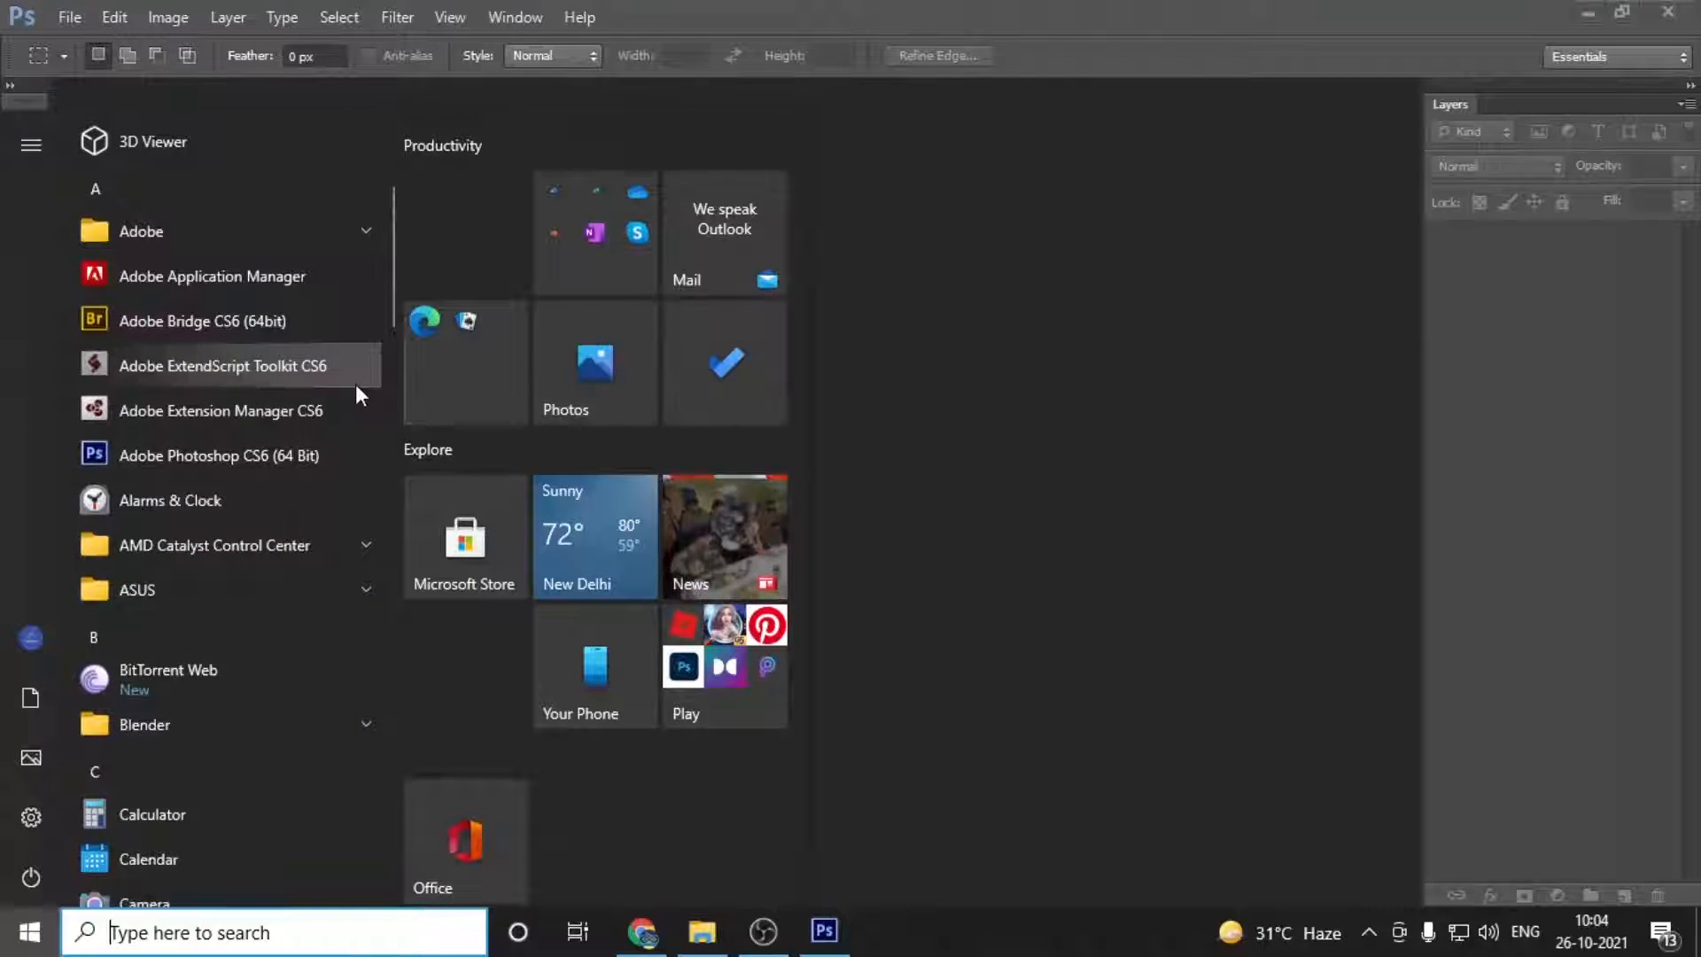
type("paint")
key("Return")
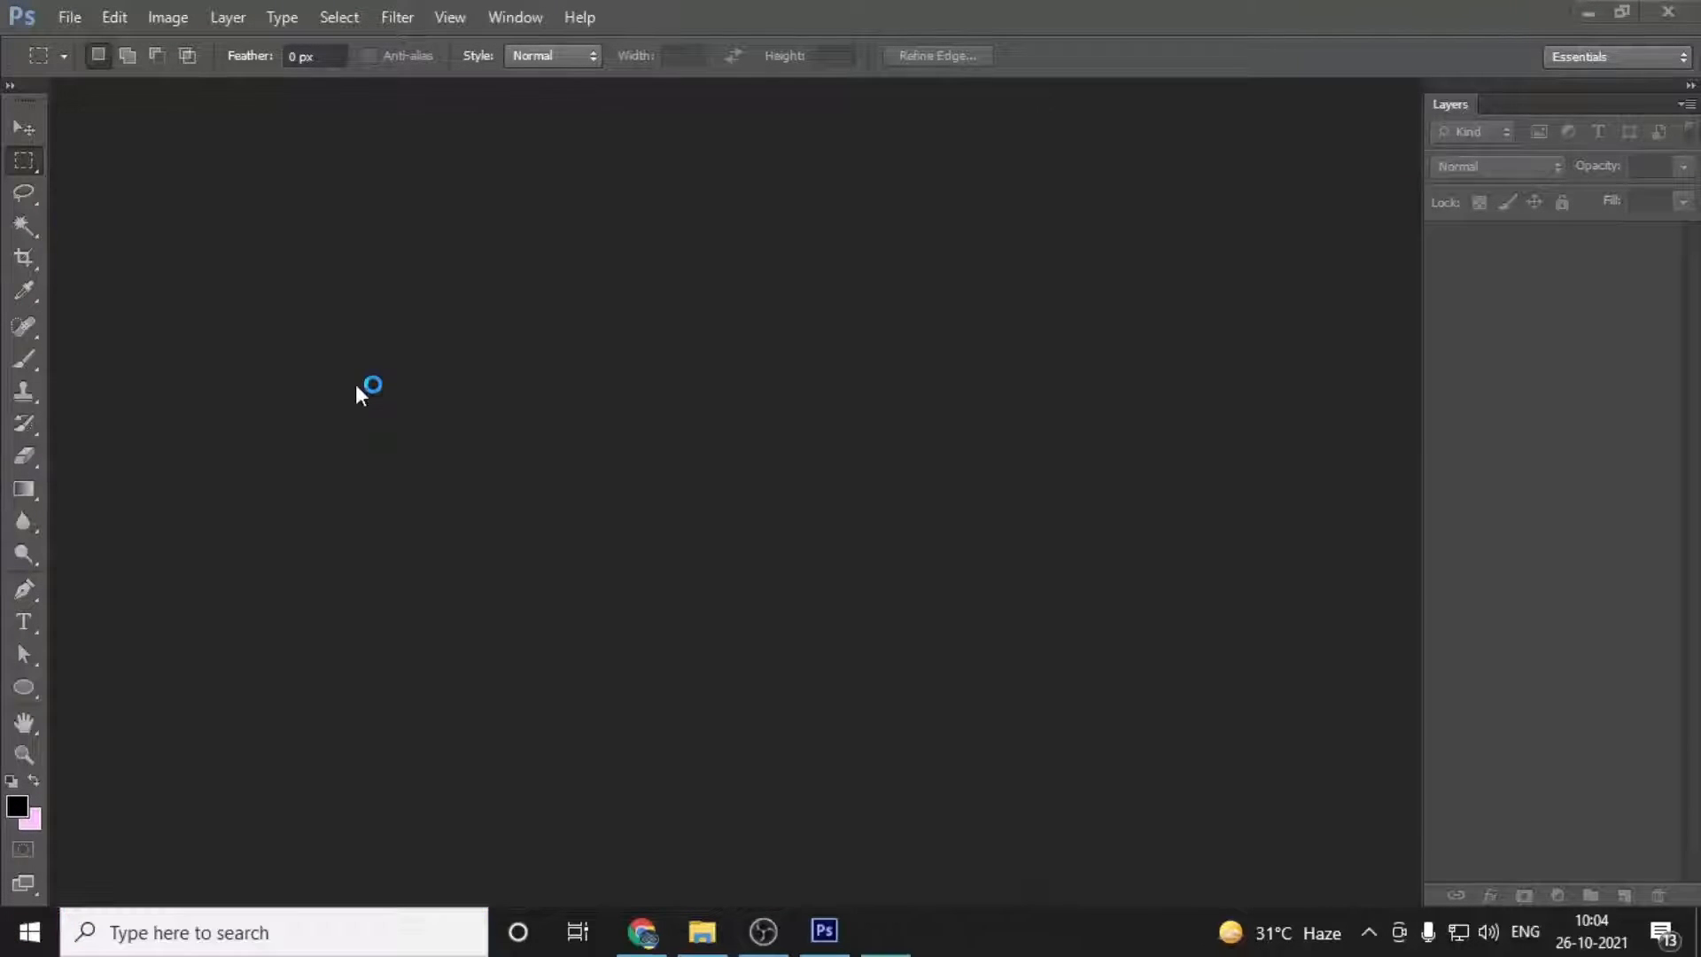
Step: Open the portrait photo from the Back ground remove folder in Paint, resave it and close Paint
left_click(702, 931)
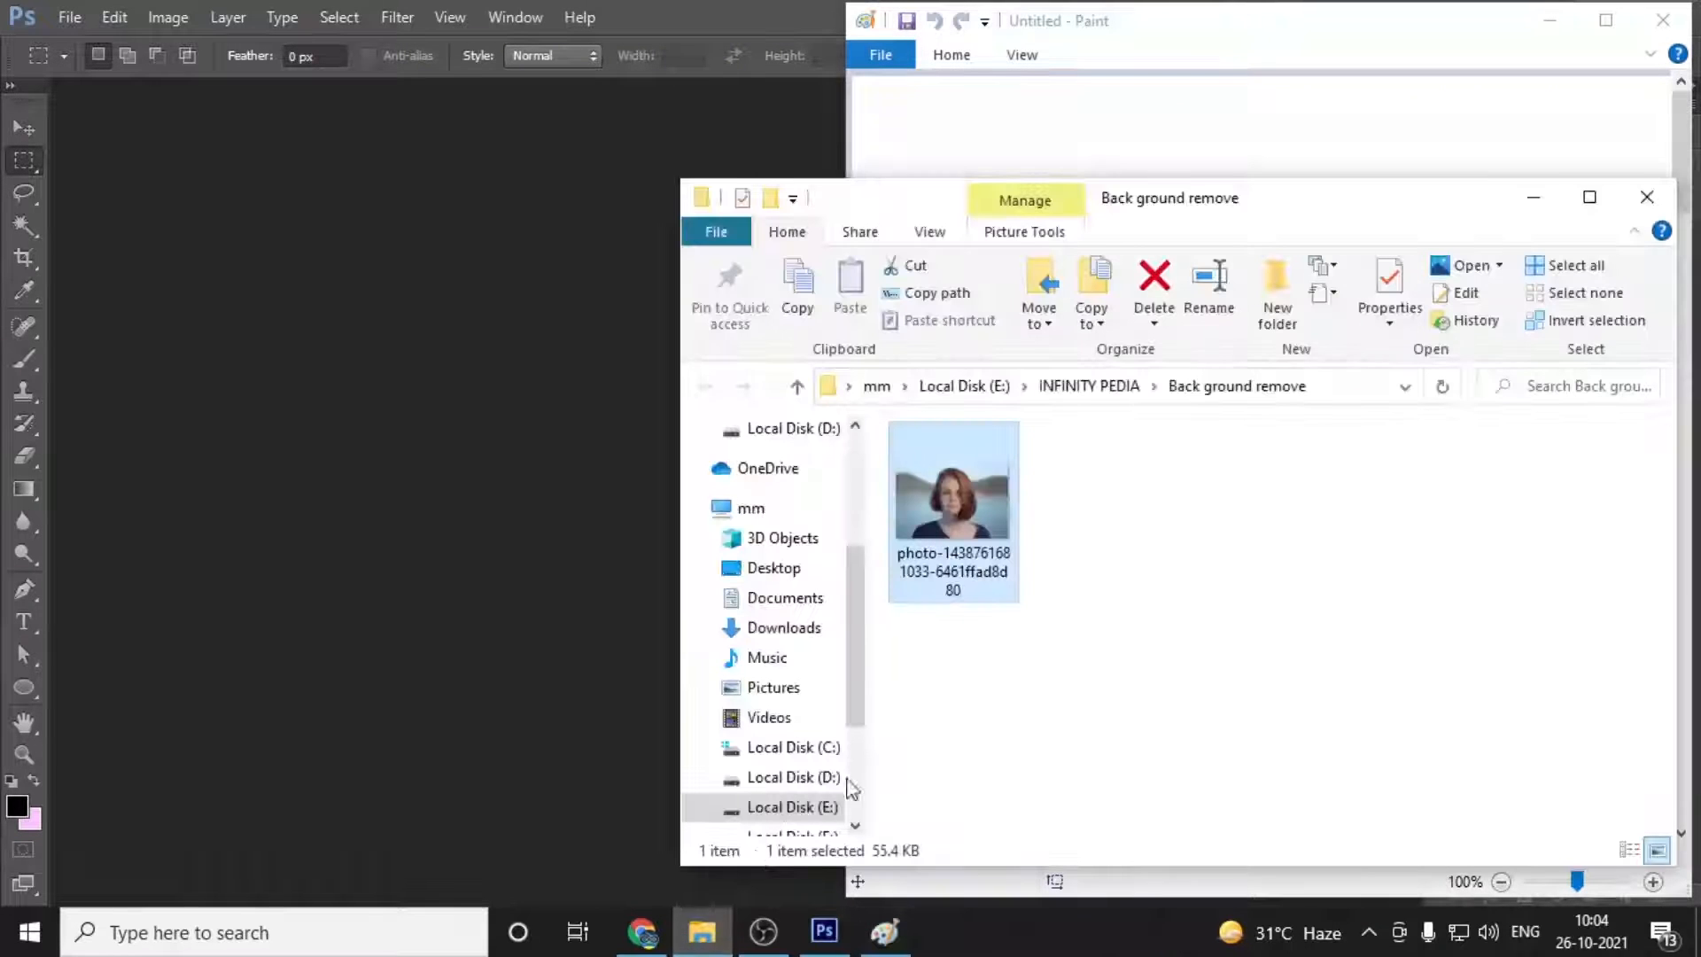
left_click_drag(1264, 216, 2, 266)
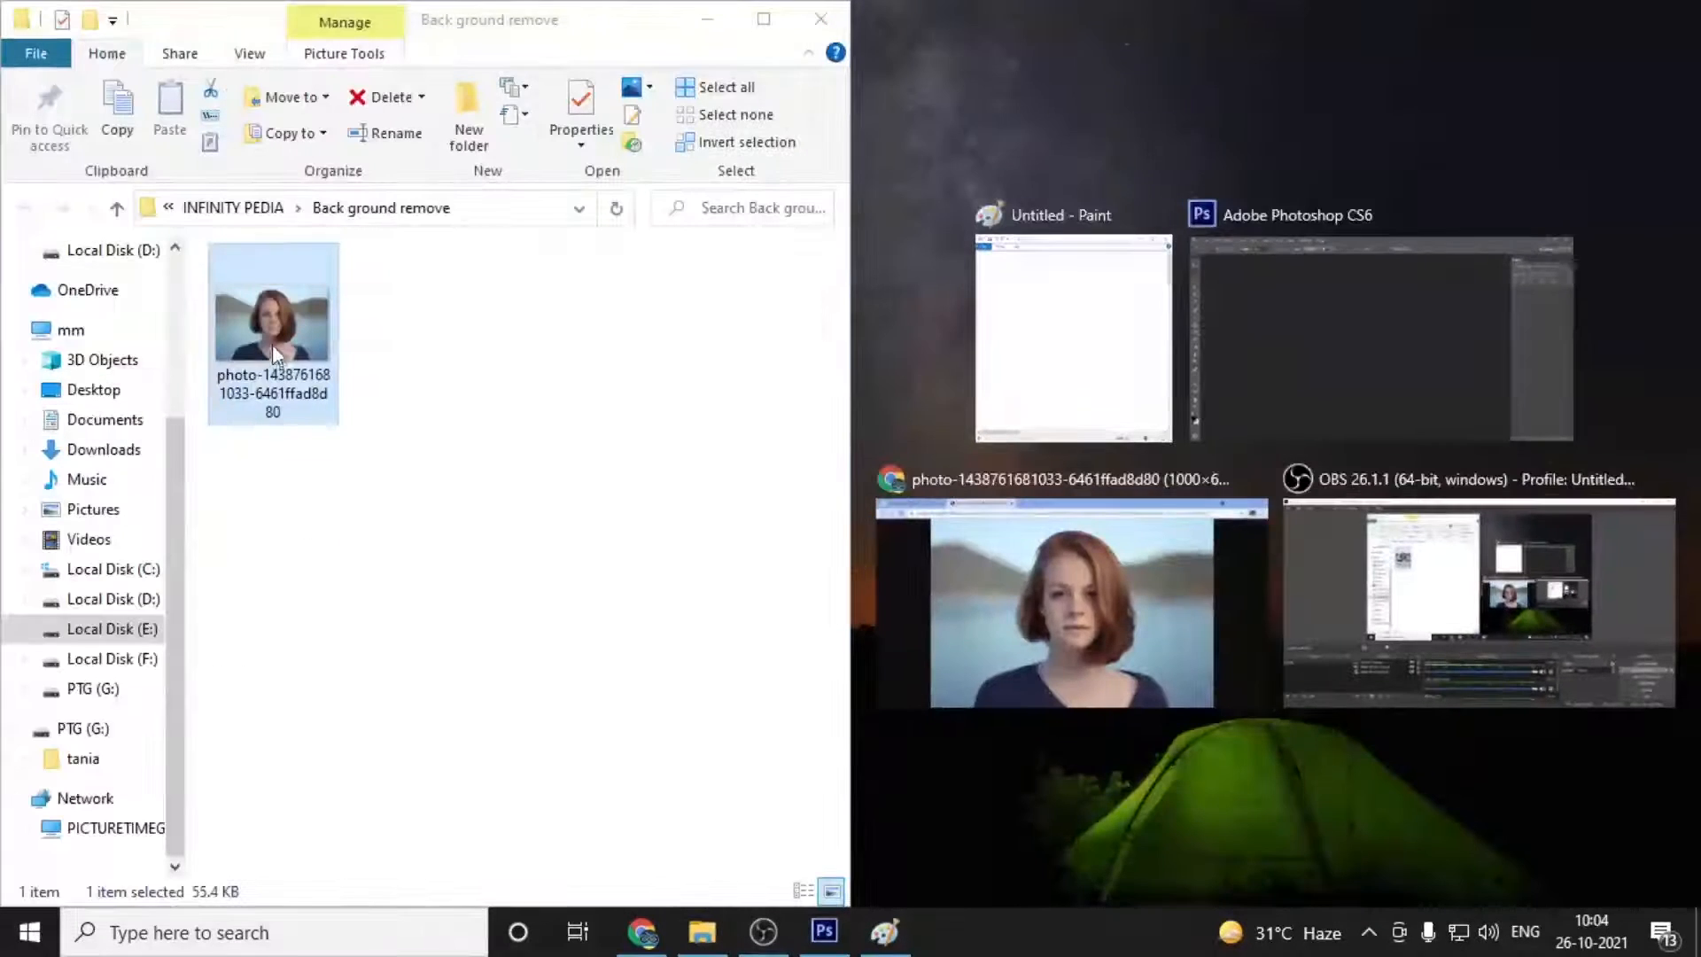
left_click(1154, 354)
mouse_move(280, 312)
left_mouse_down()
mouse_move(1261, 436)
mouse_move(1197, 347)
left_mouse_up()
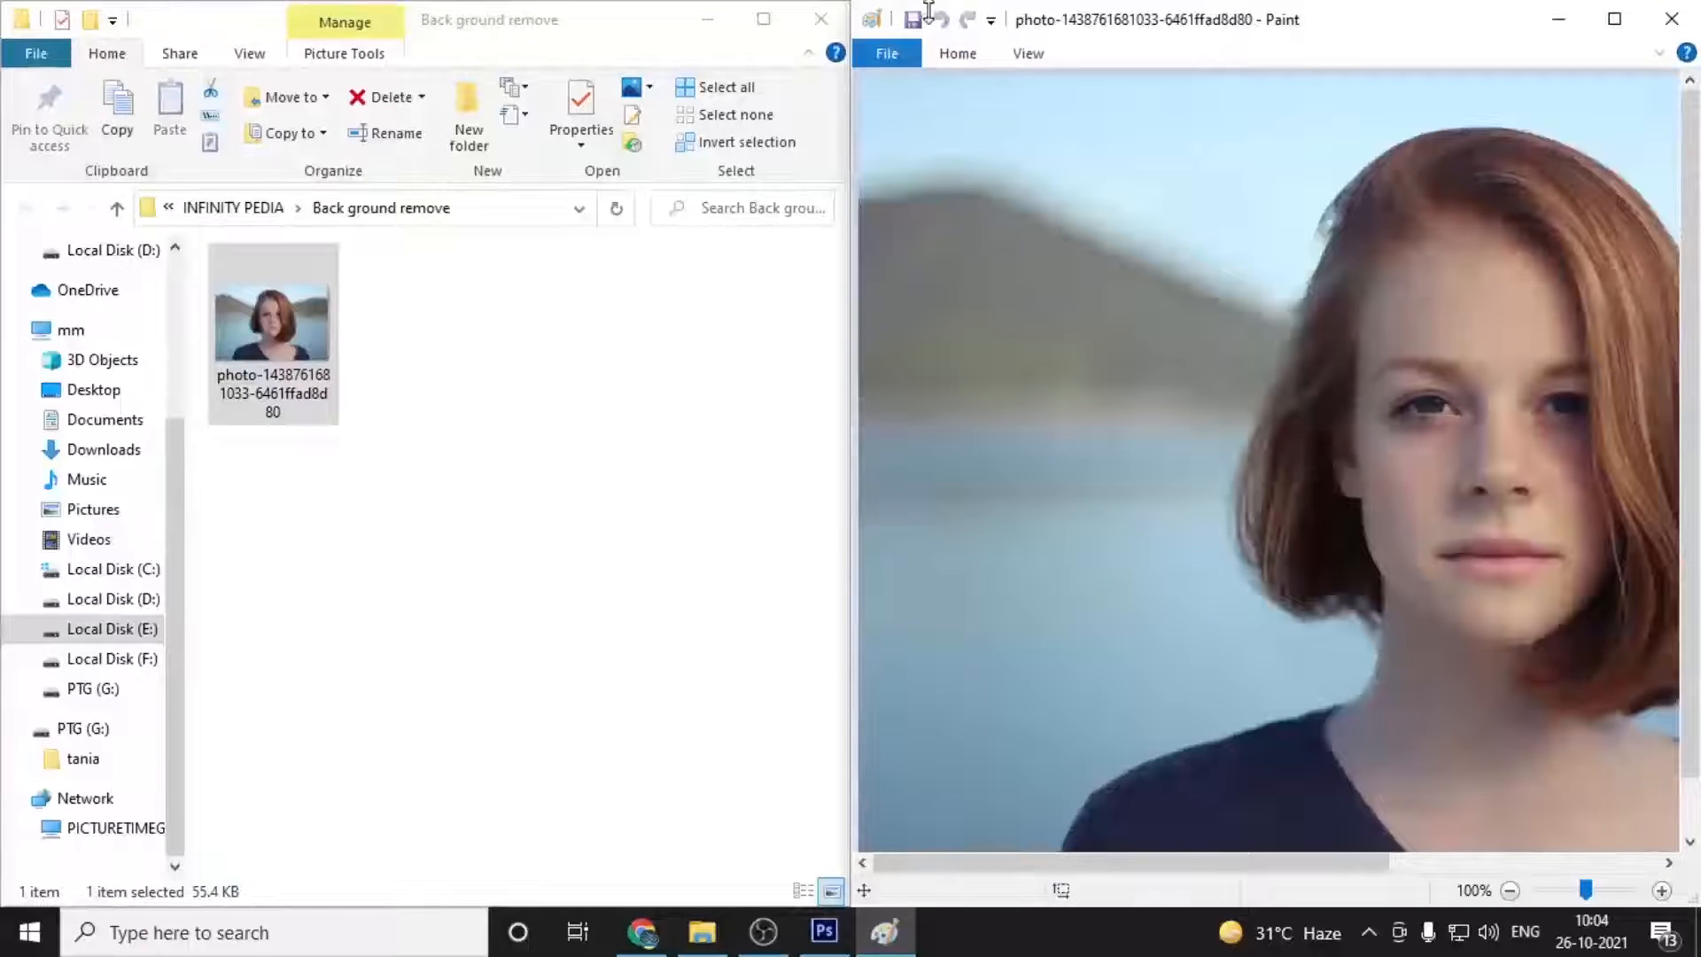
left_click(1672, 19)
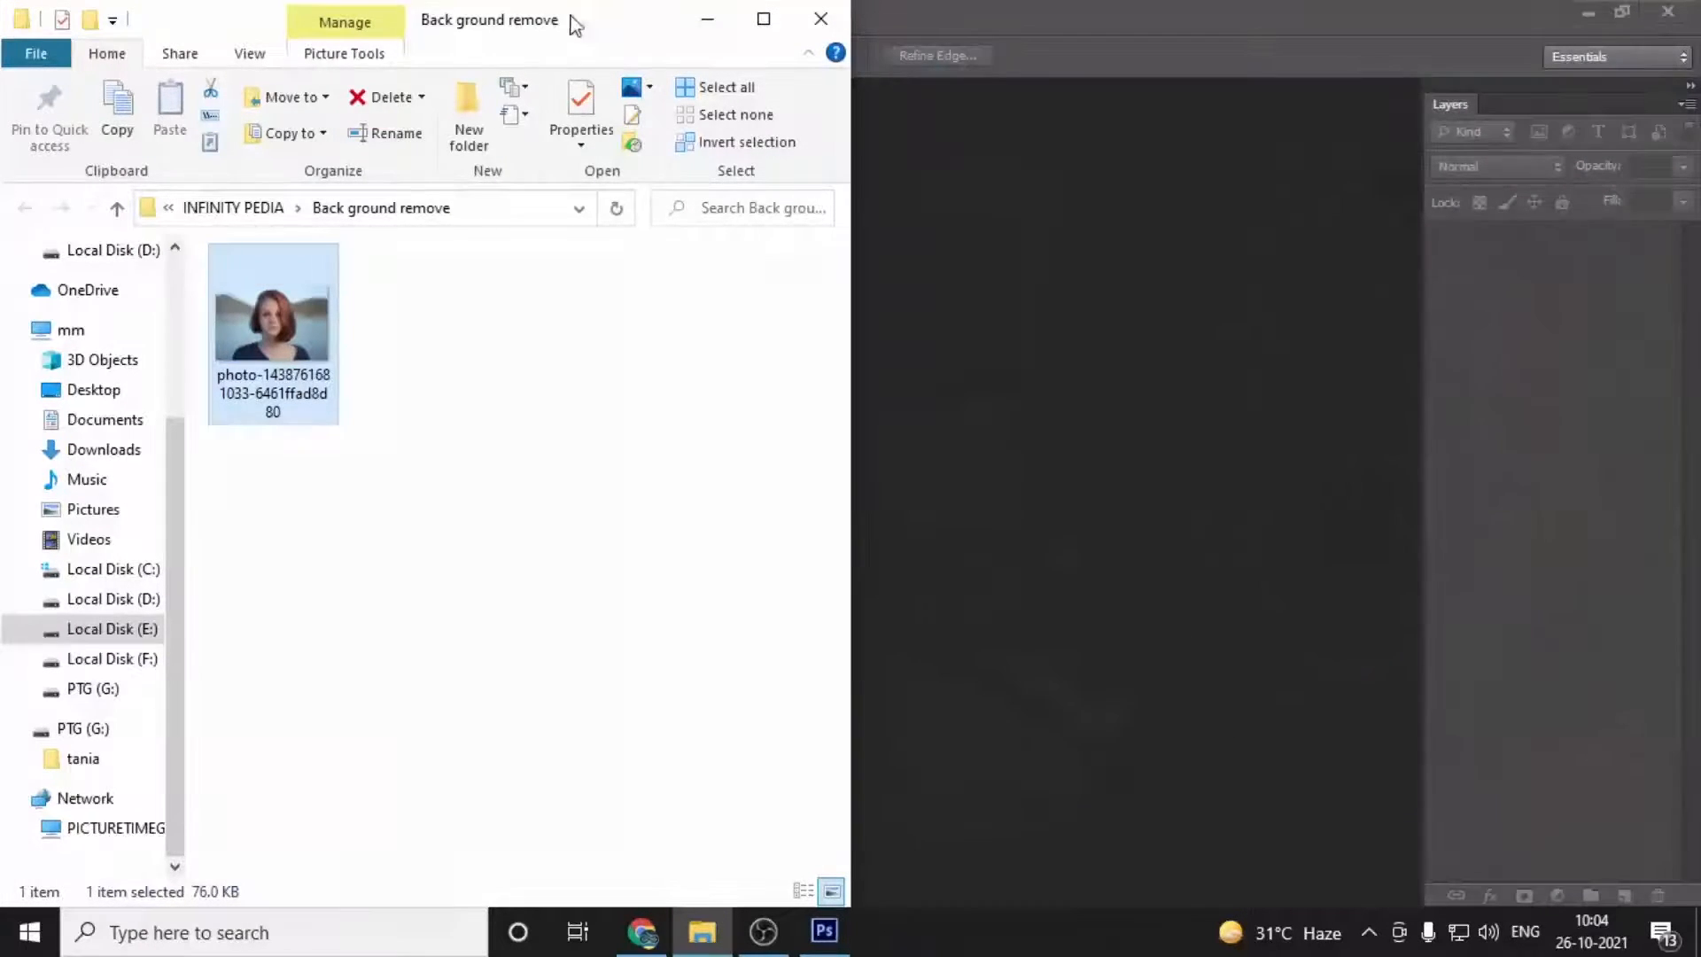
Step: Try again to open the resaved portrait photo in Photoshop from its folder
left_click_drag(538, 31, 1460, 134)
left_click_drag(1204, 404, 406, 470)
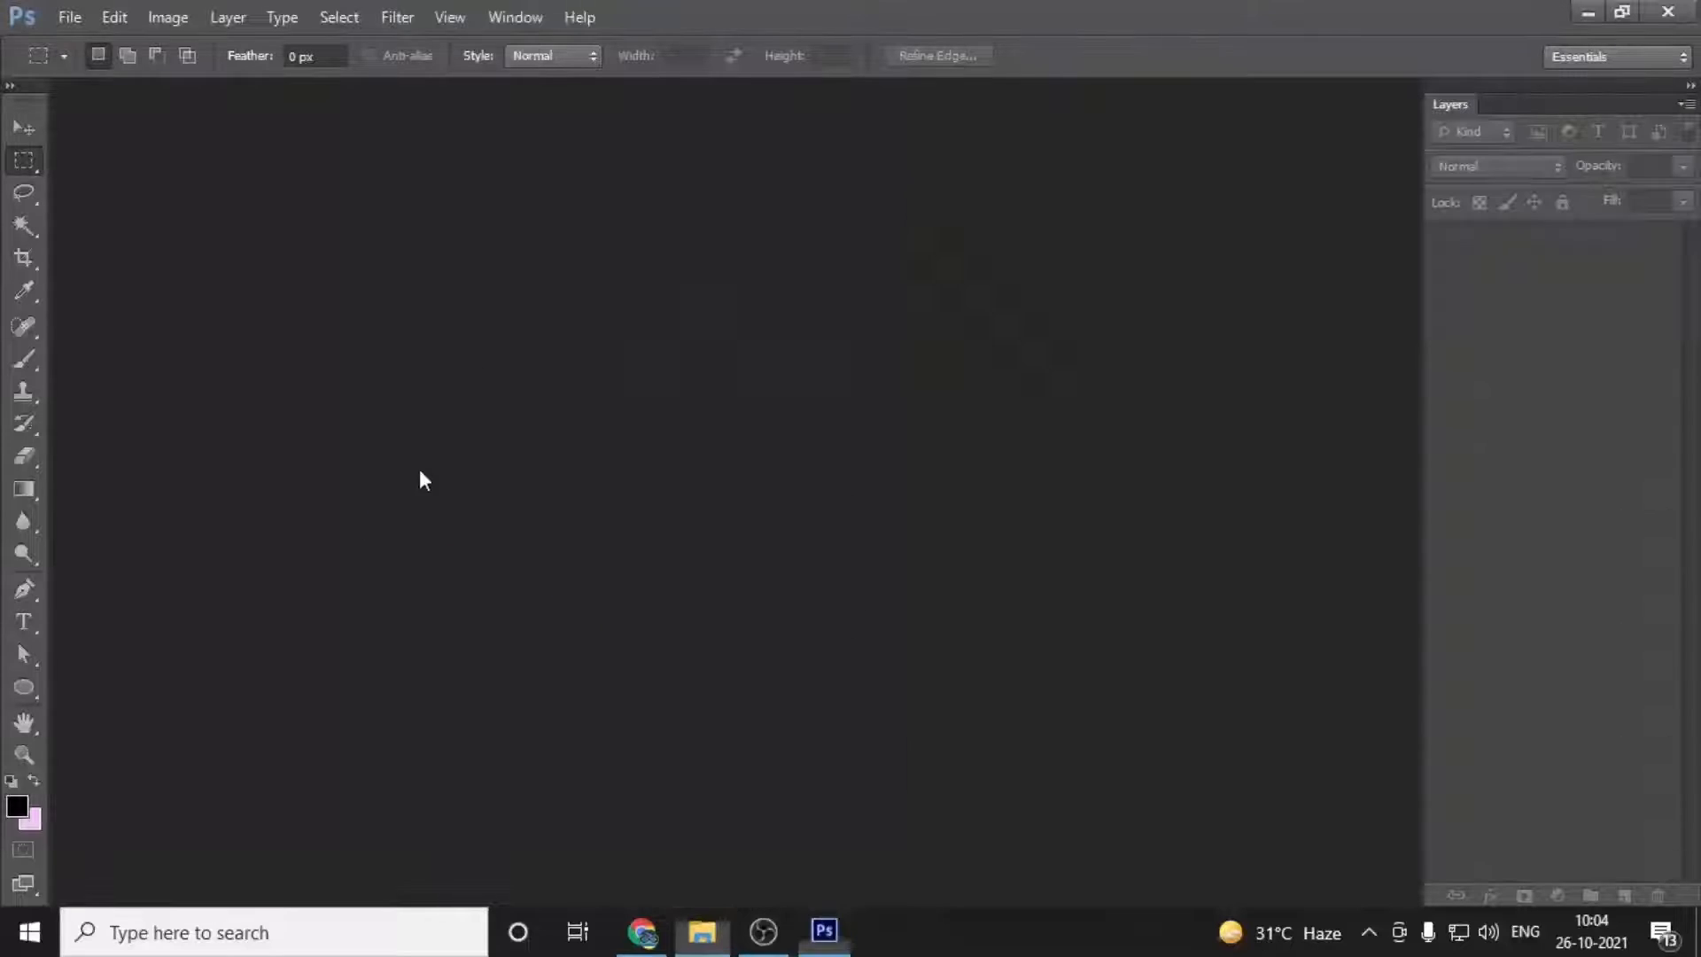
left_click(836, 372)
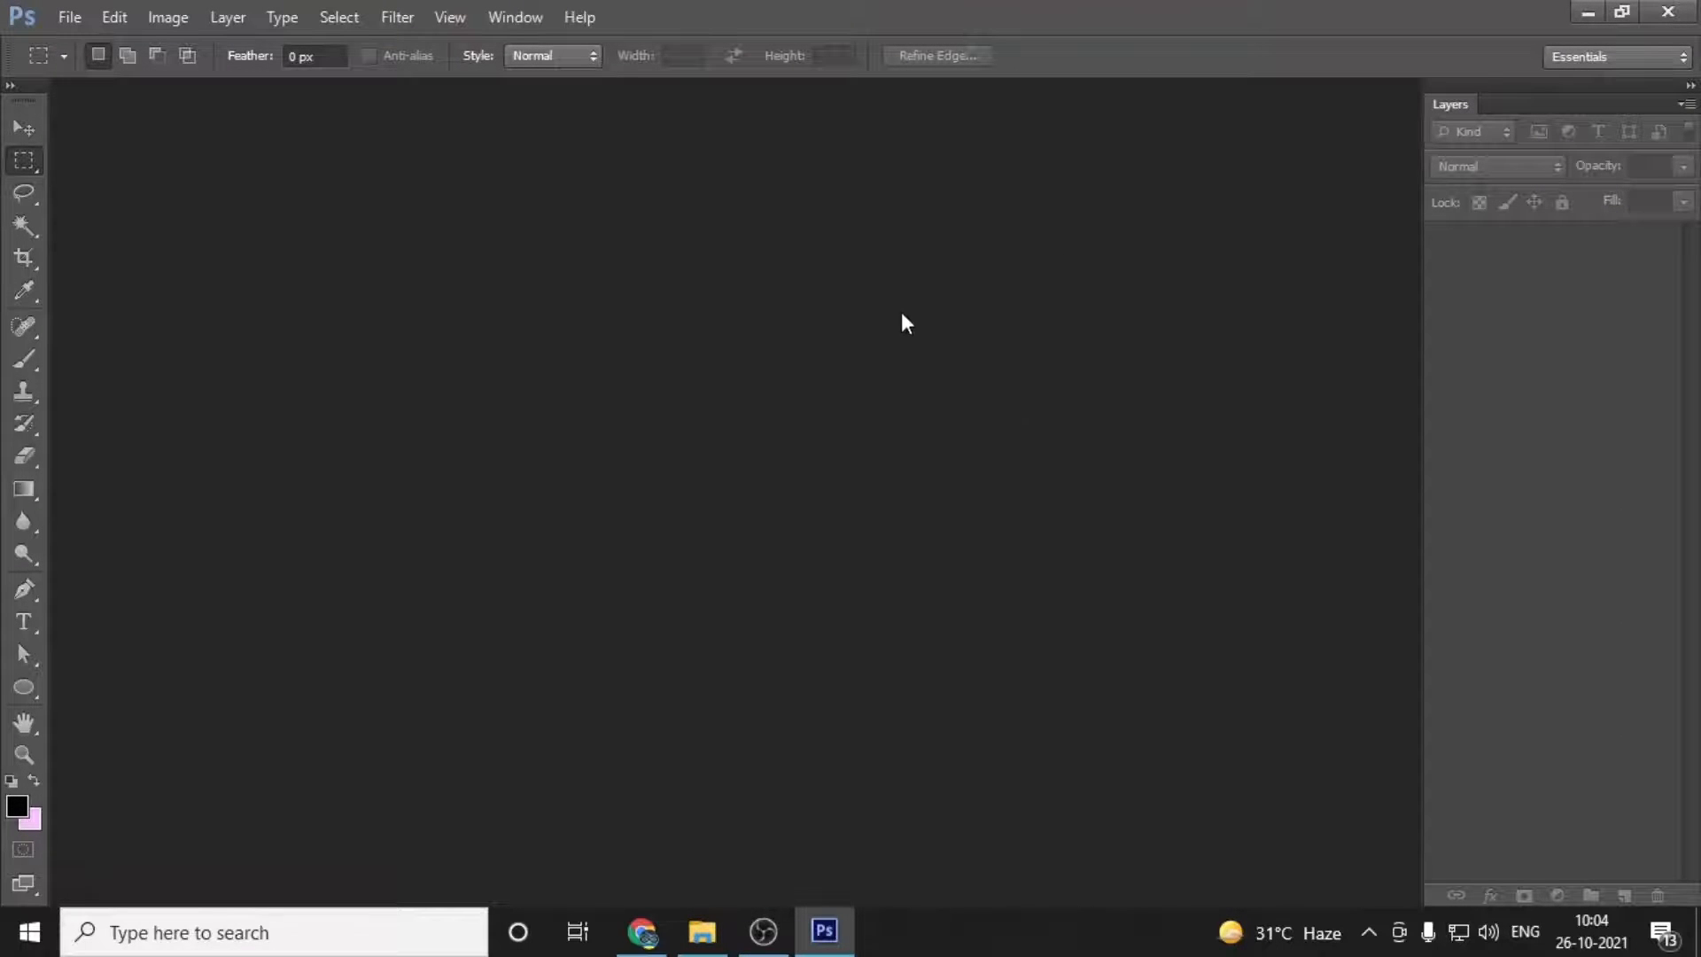
Step: Relaunch Paint and load the portrait photo into it from the Back ground remove folder
left_click(168, 931)
type("pai")
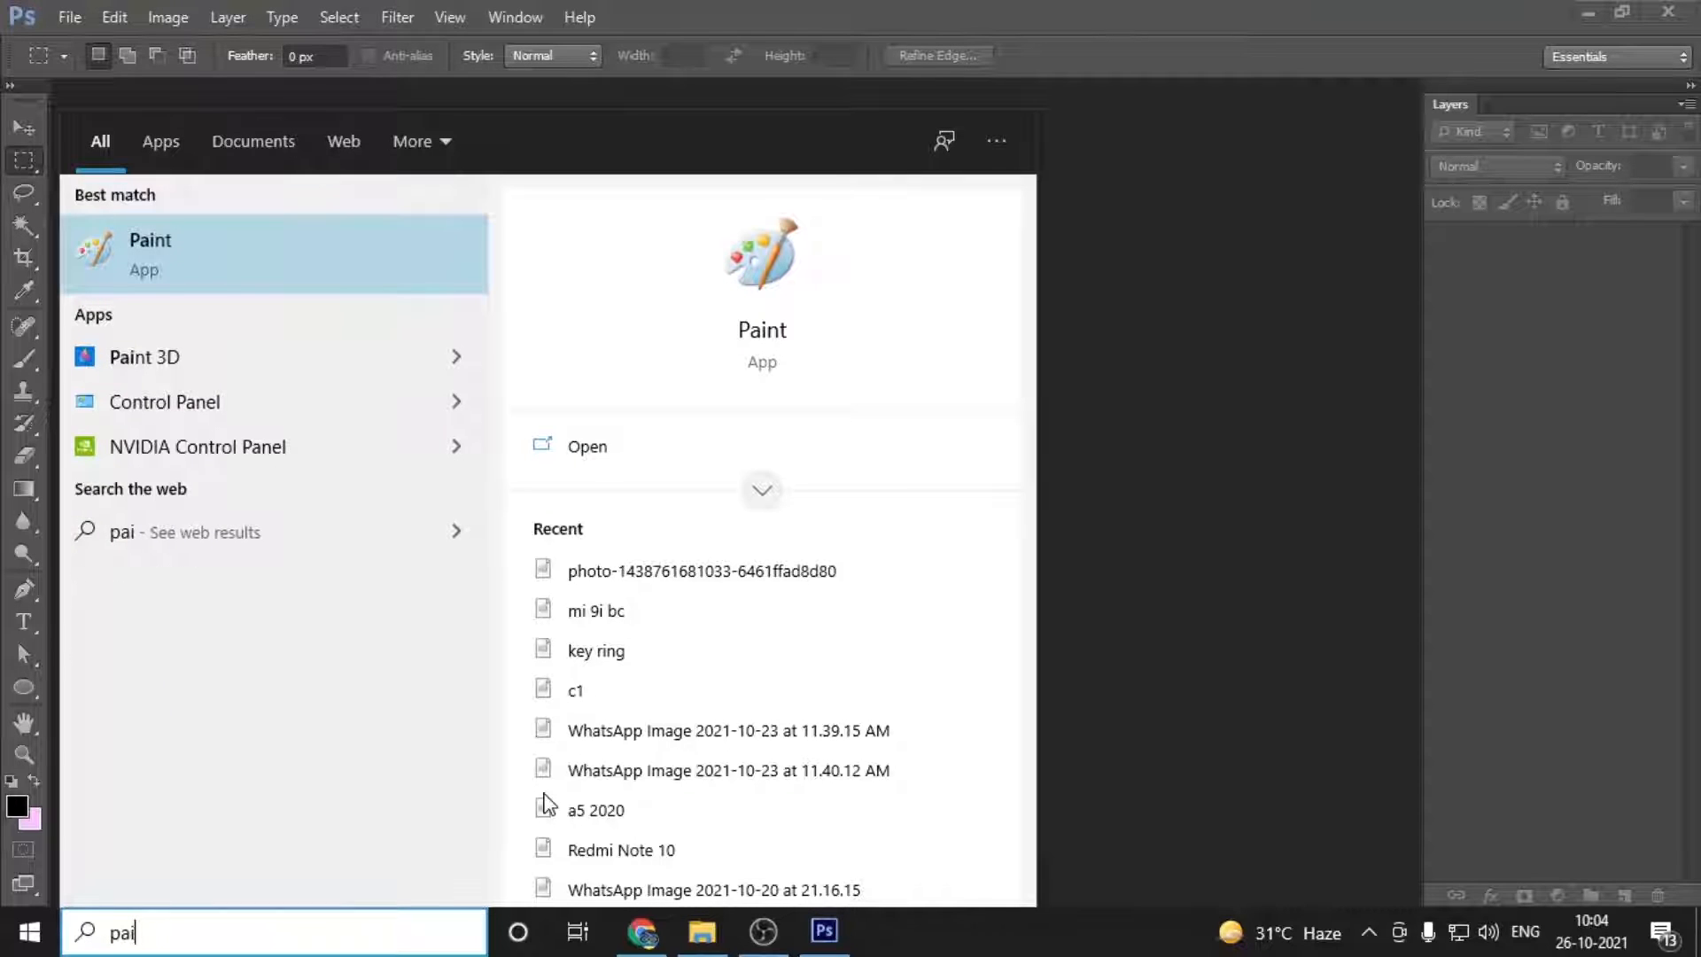
type("nt")
key("Return")
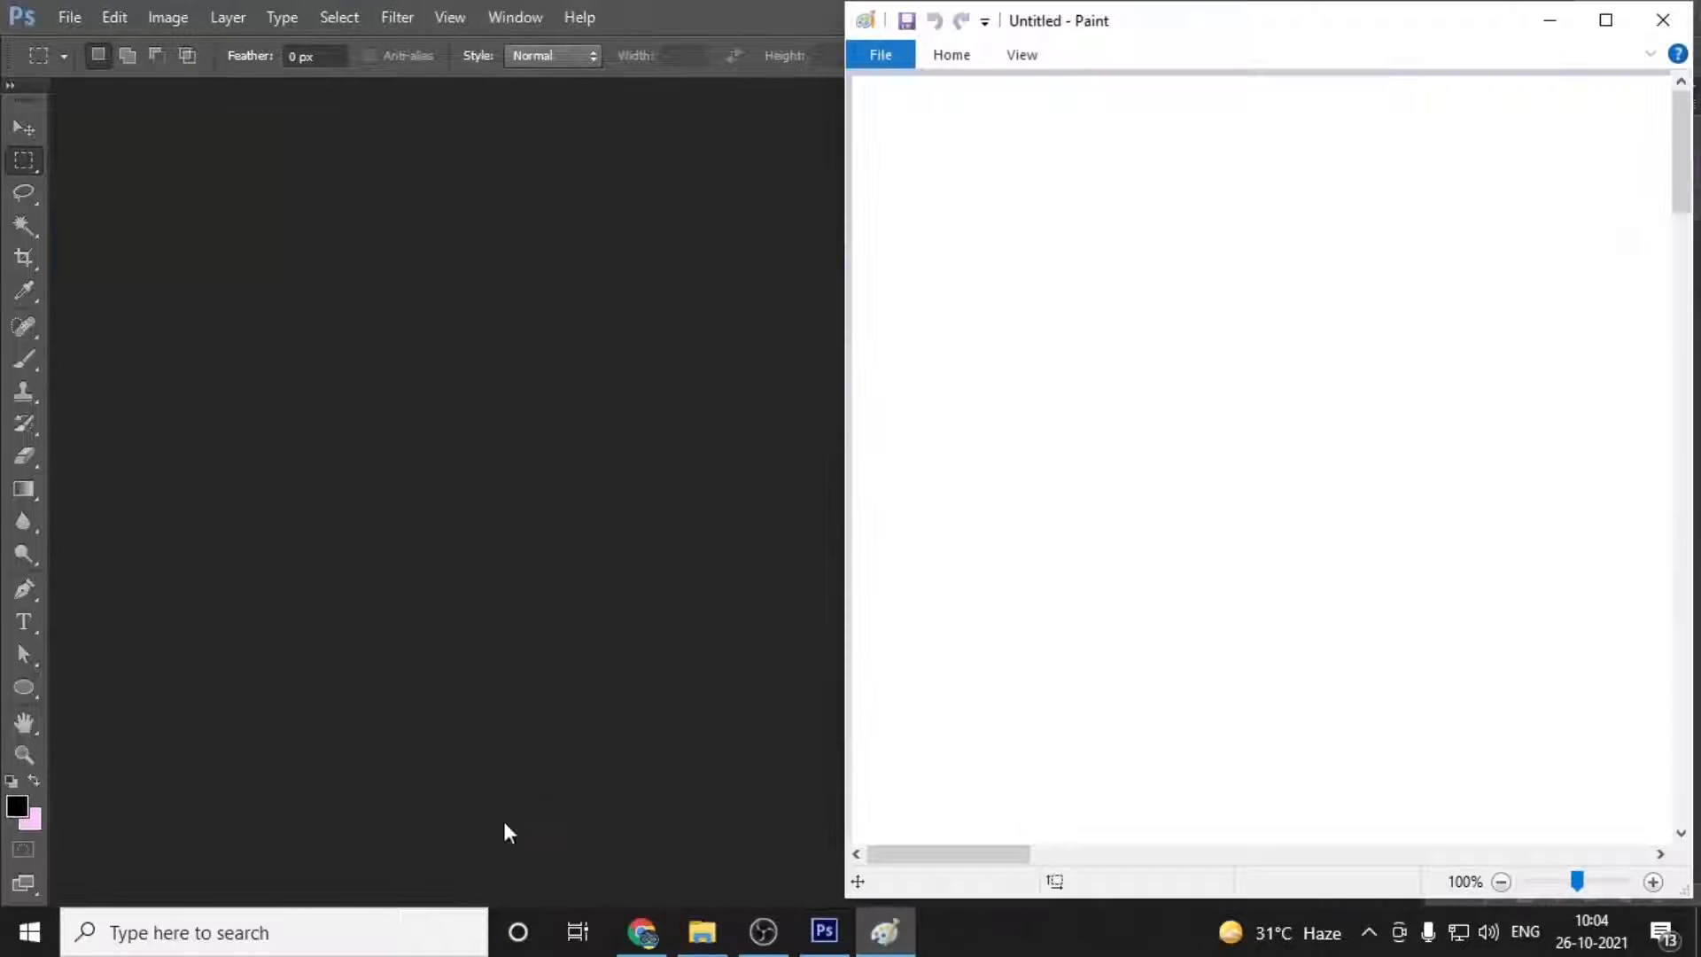
left_click(702, 932)
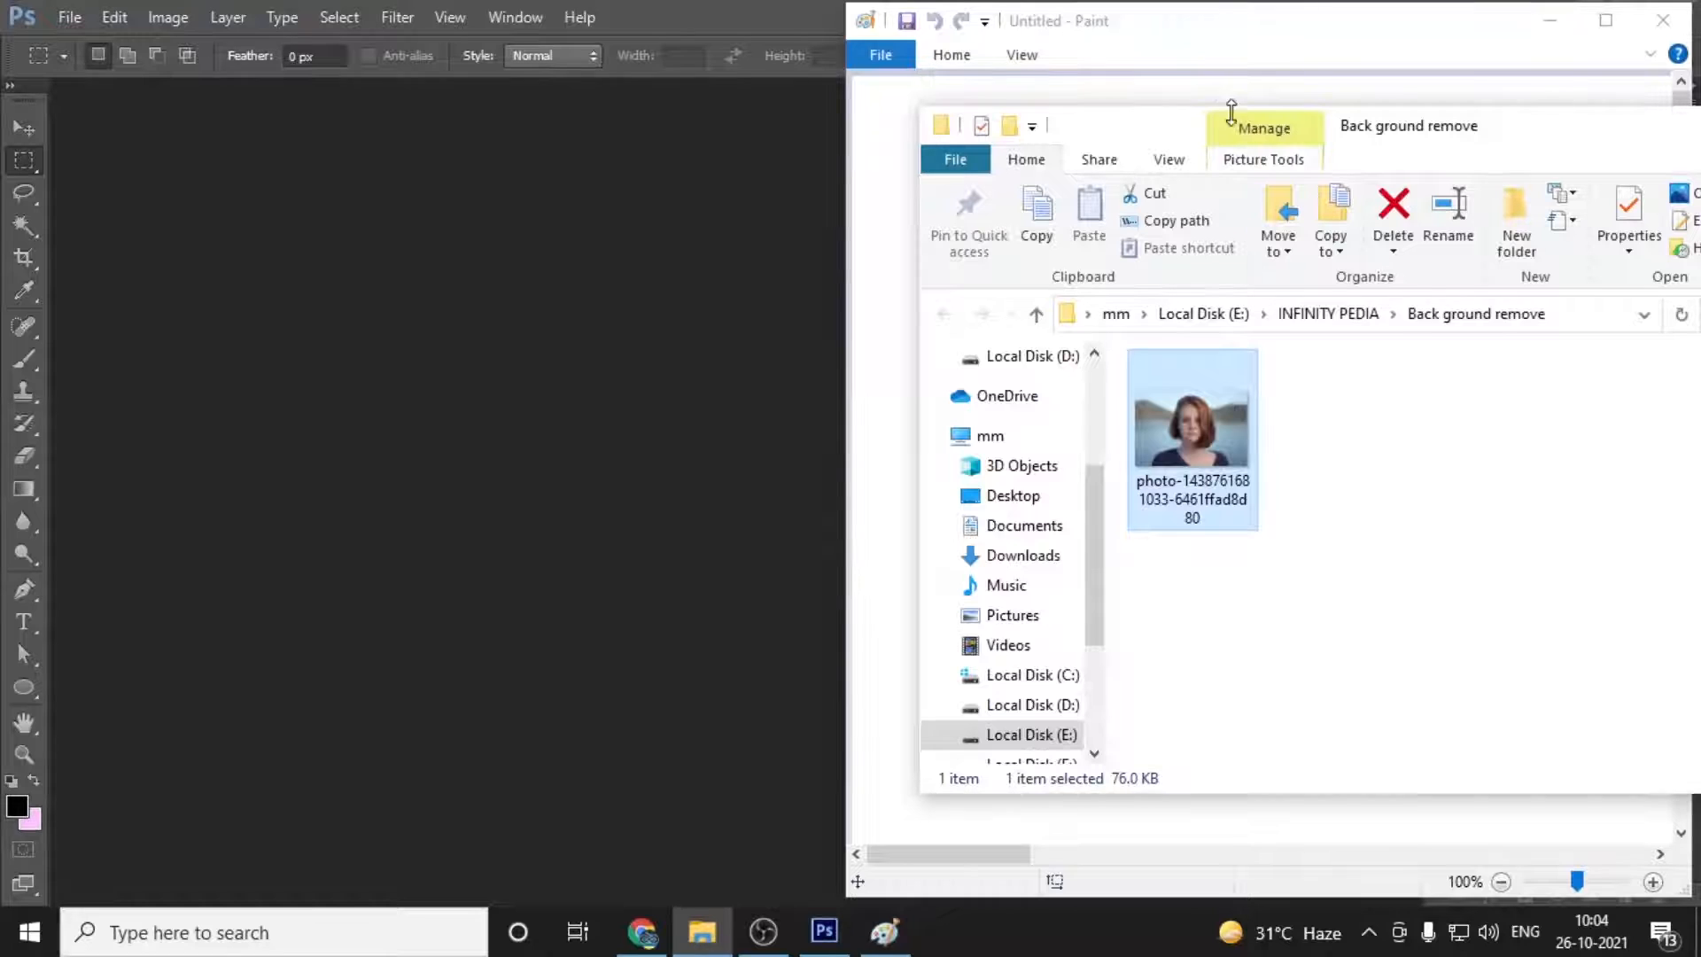
left_click_drag(1447, 154, 463, 183)
left_click_drag(161, 466, 1236, 567)
Step: Save the photo as a JPEG named new 5555556 on the Desktop, and close Paint
left_click(881, 54)
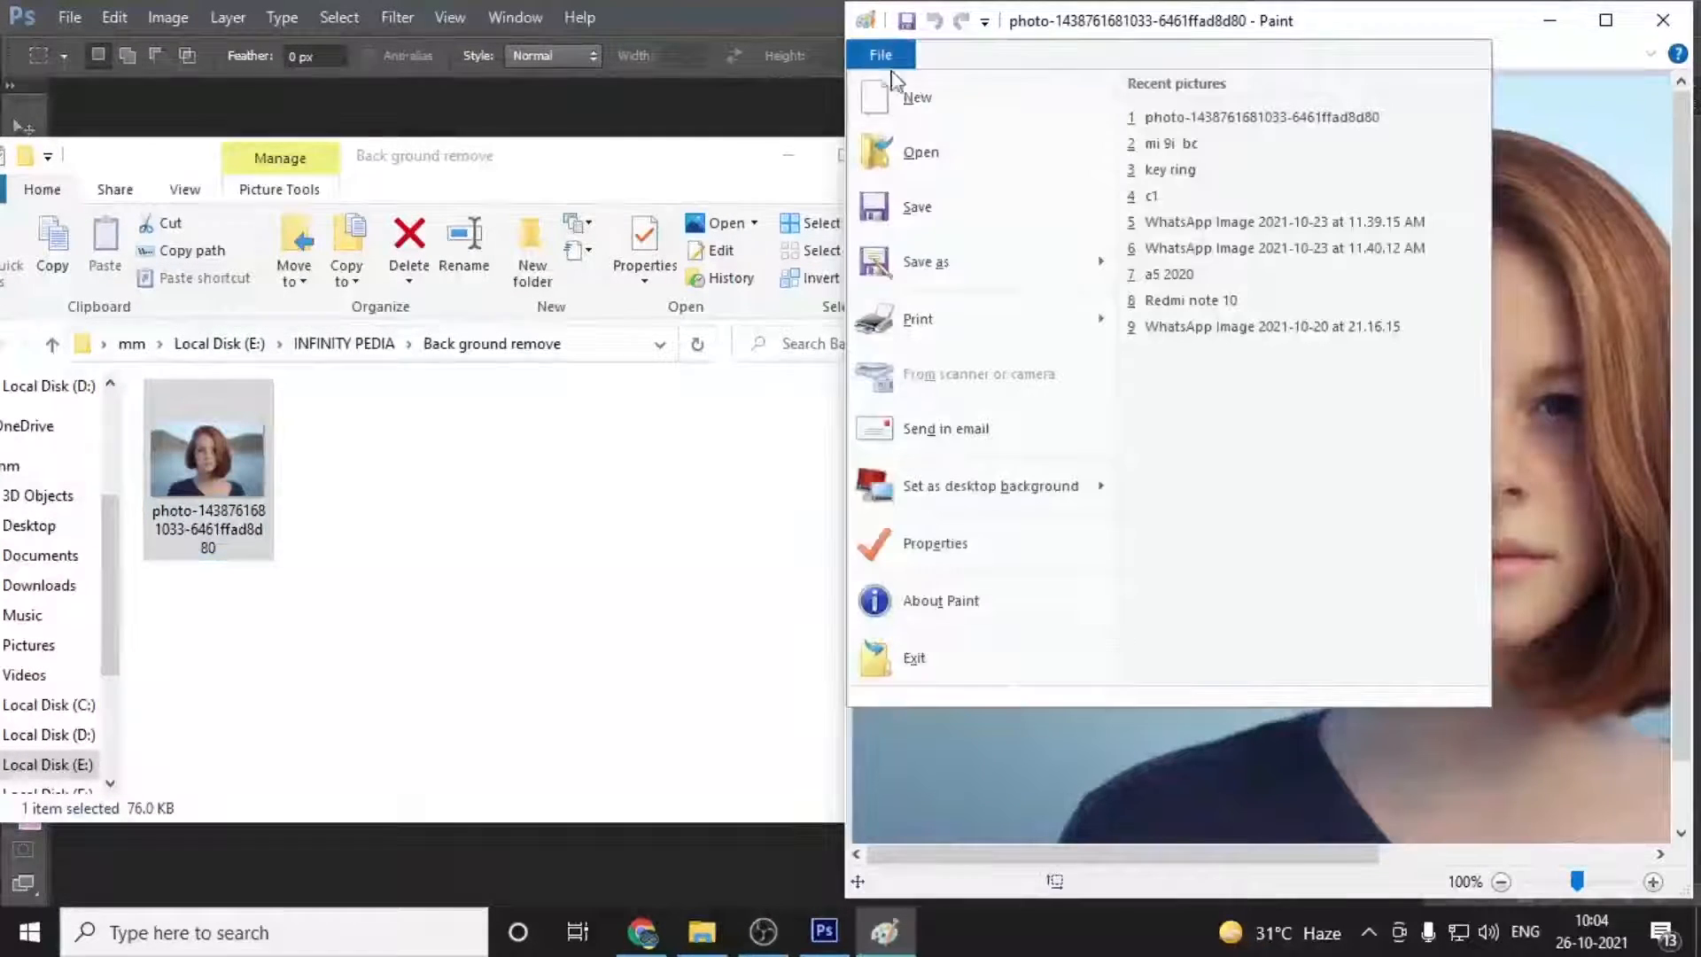
mouse_move(1062, 272)
left_click(1246, 188)
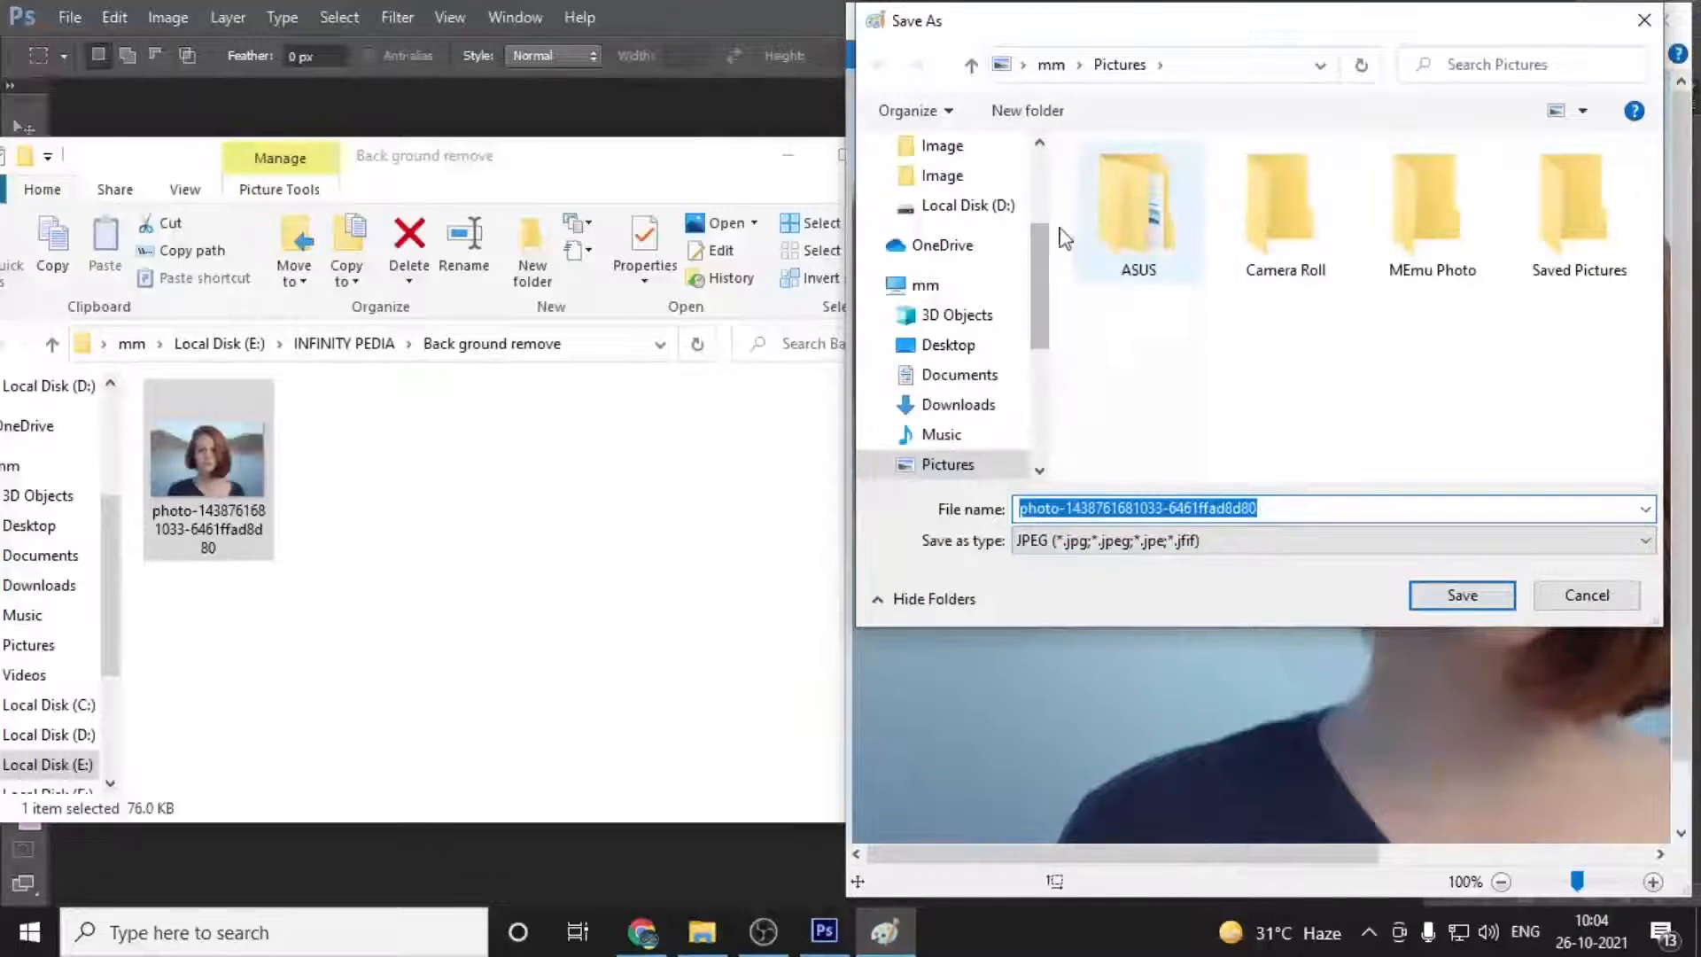
scroll(1004, 237, "up", 2)
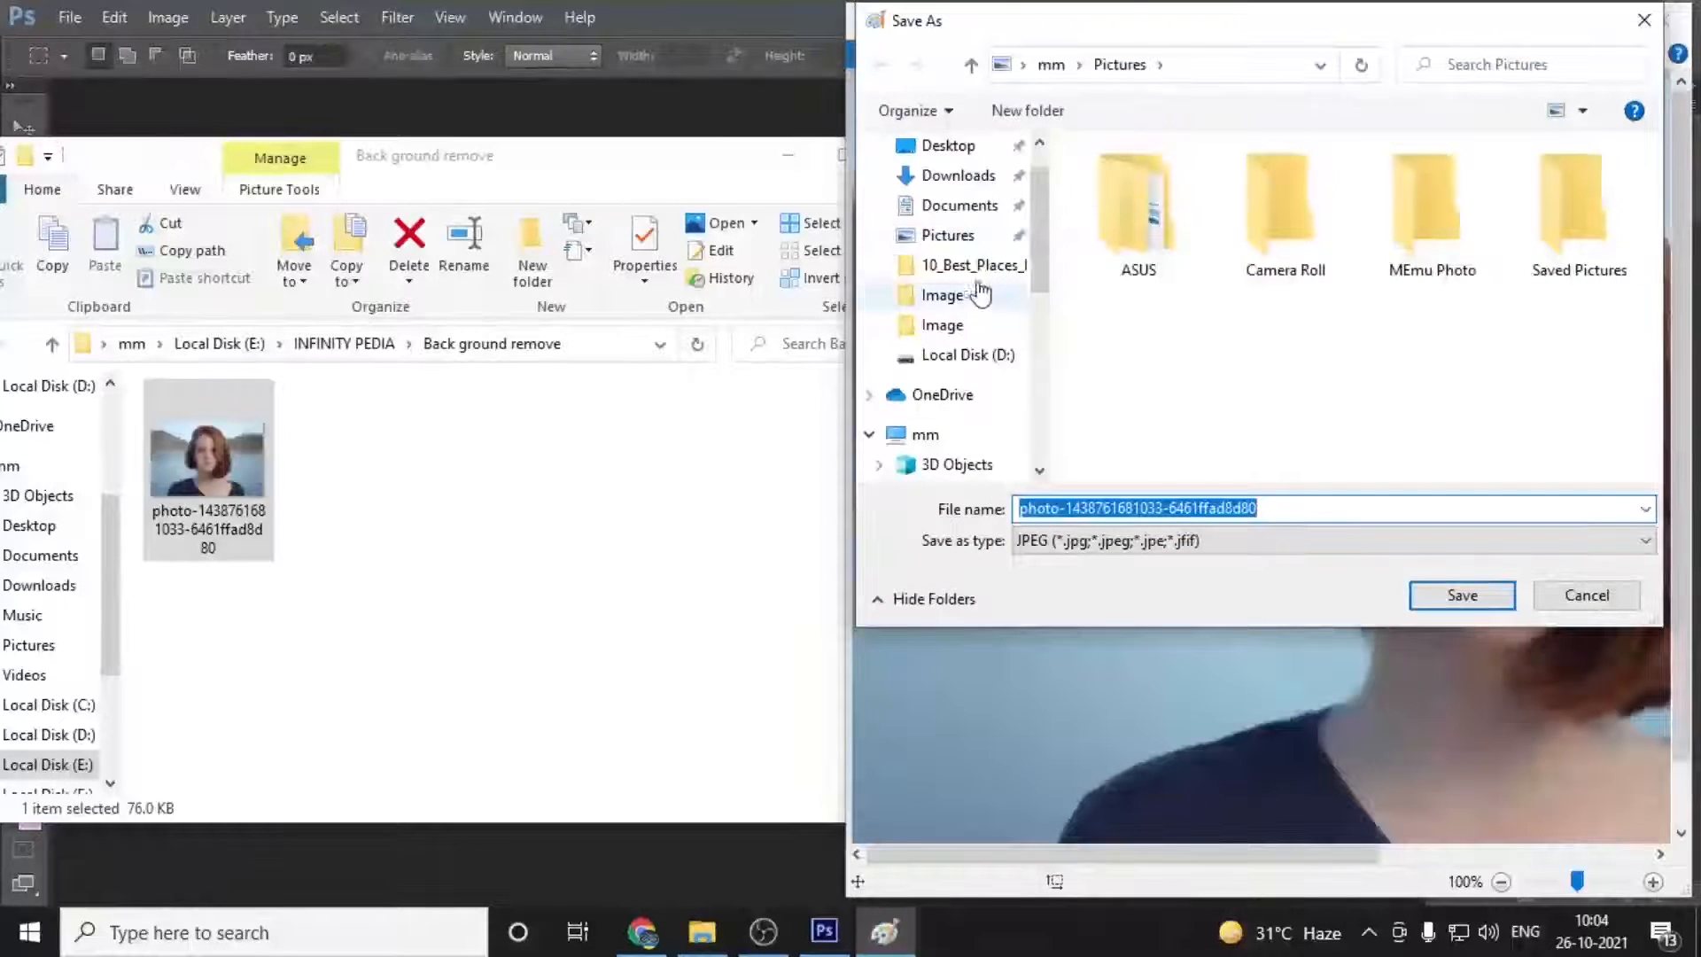
left_click(956, 156)
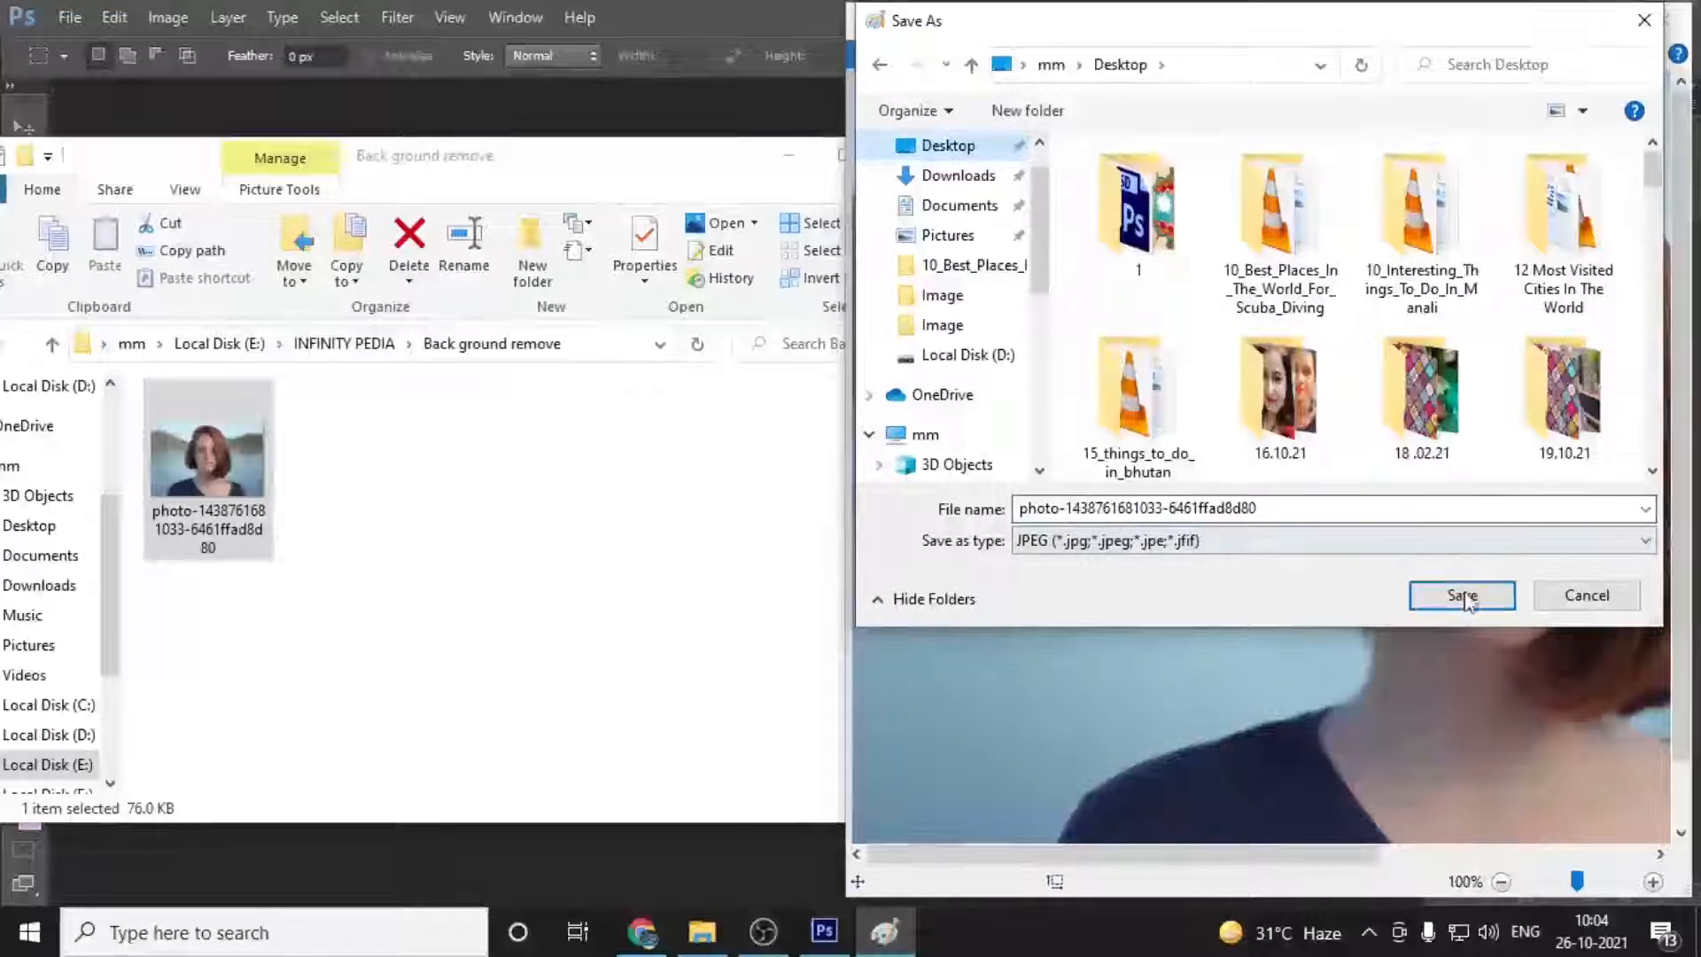
left_click(1318, 506)
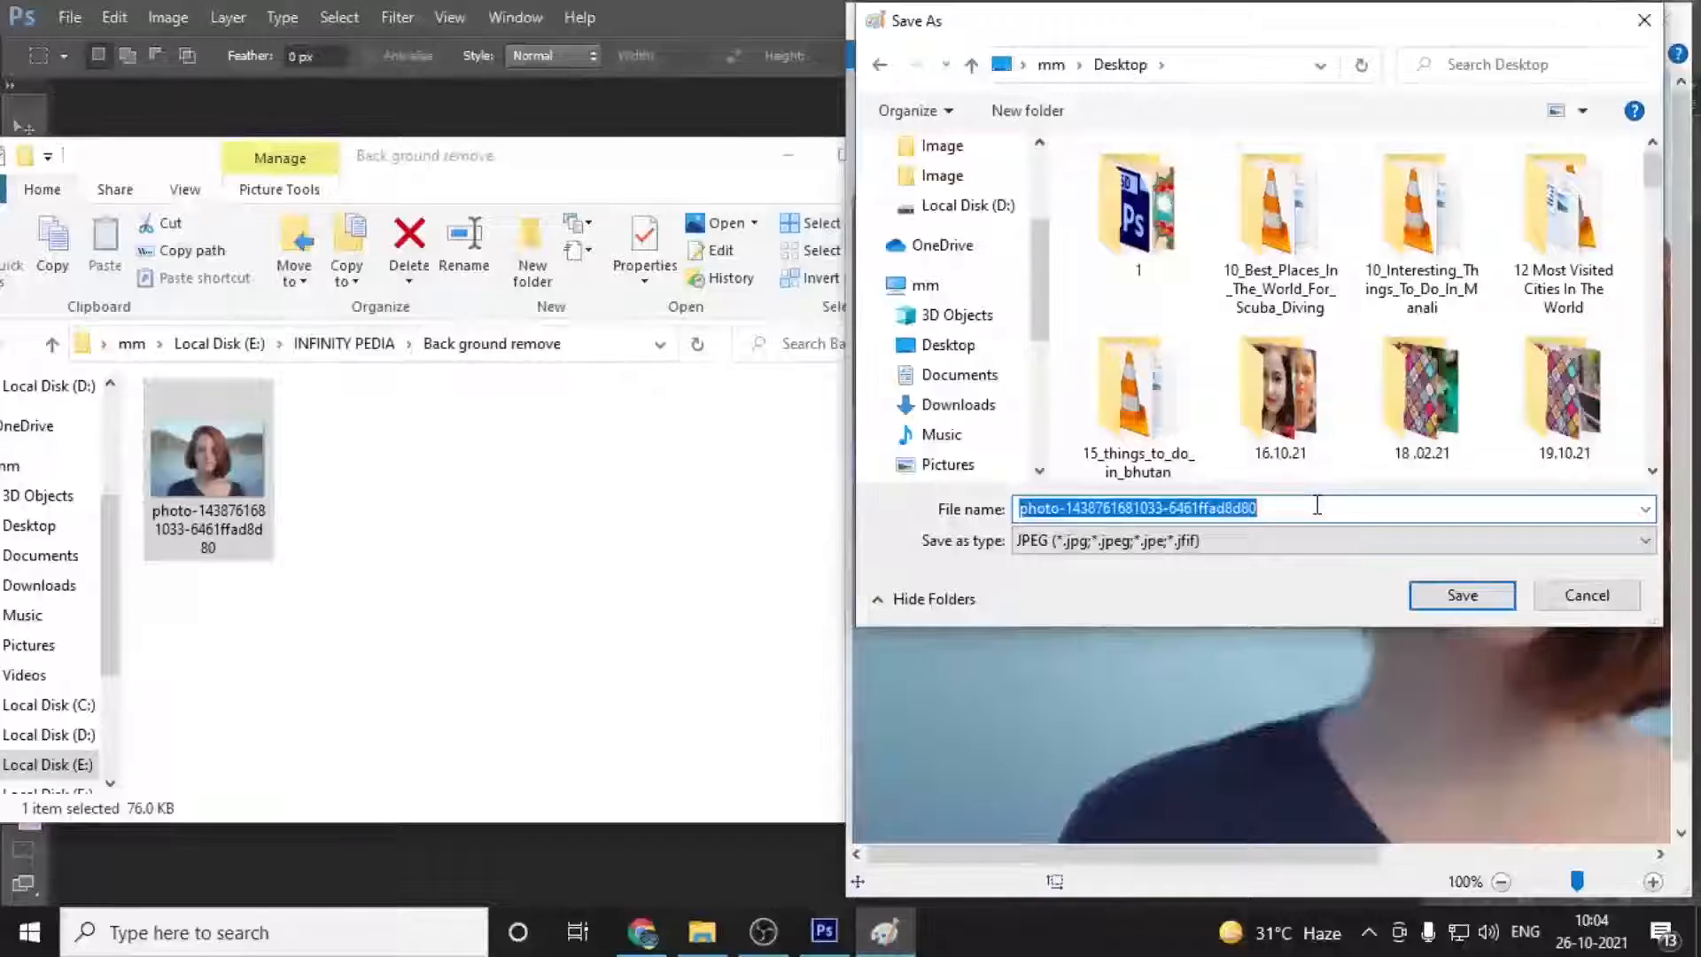
type("new ")
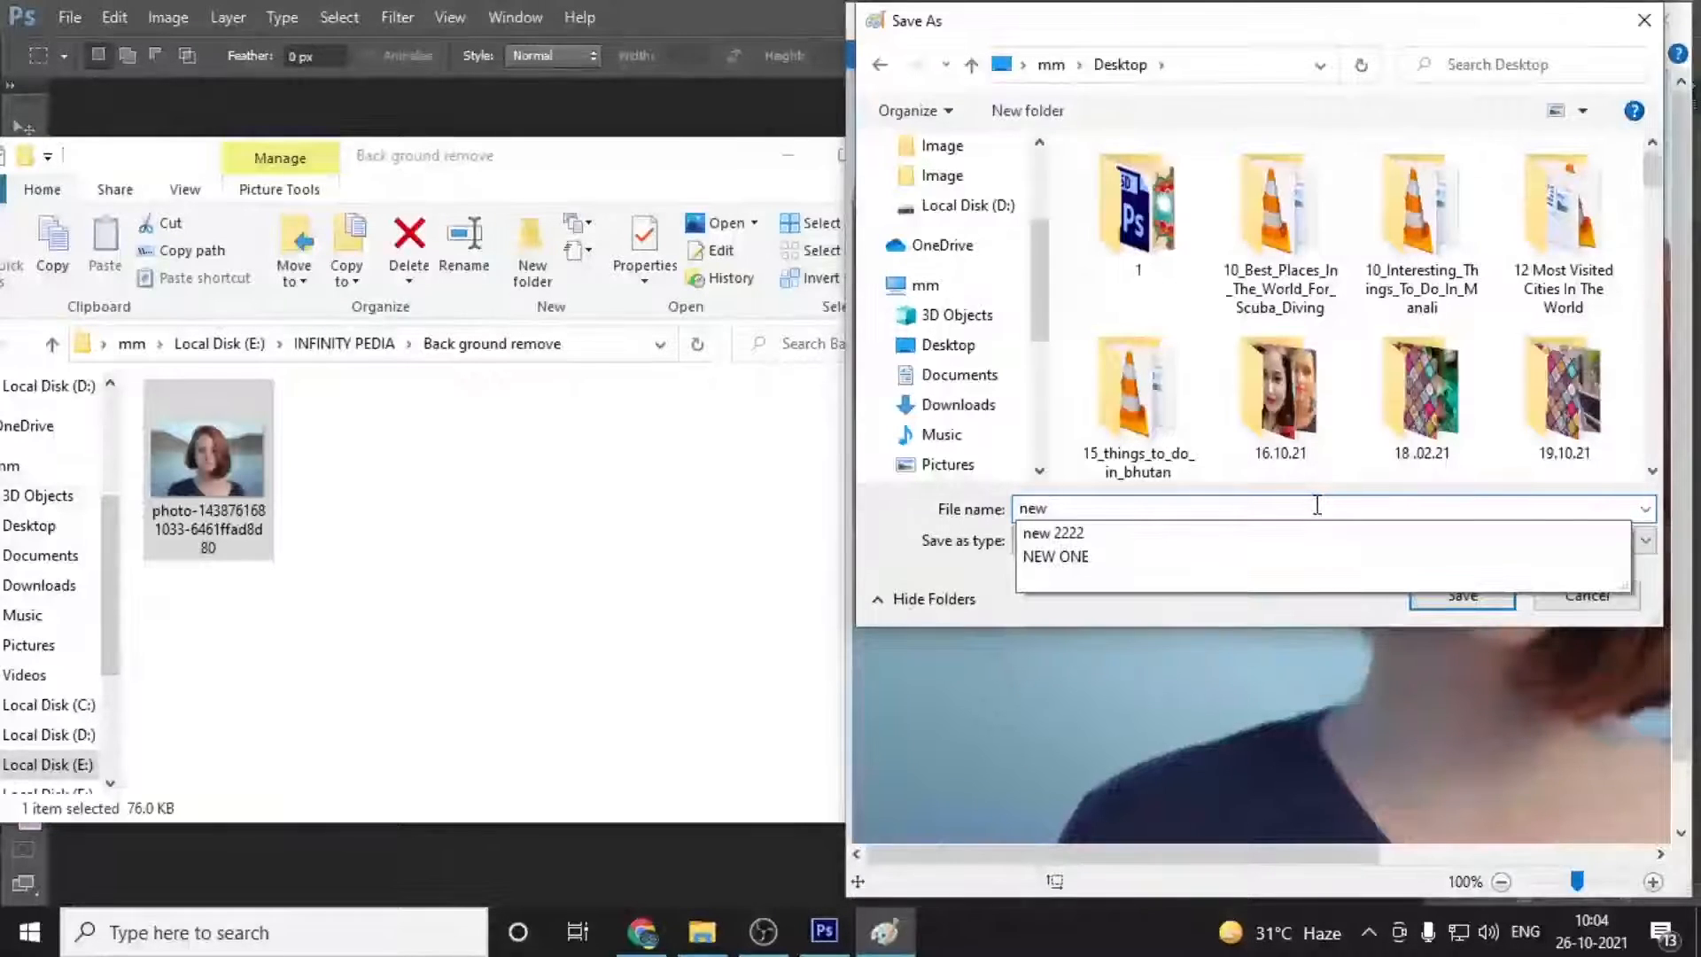
type("5555556")
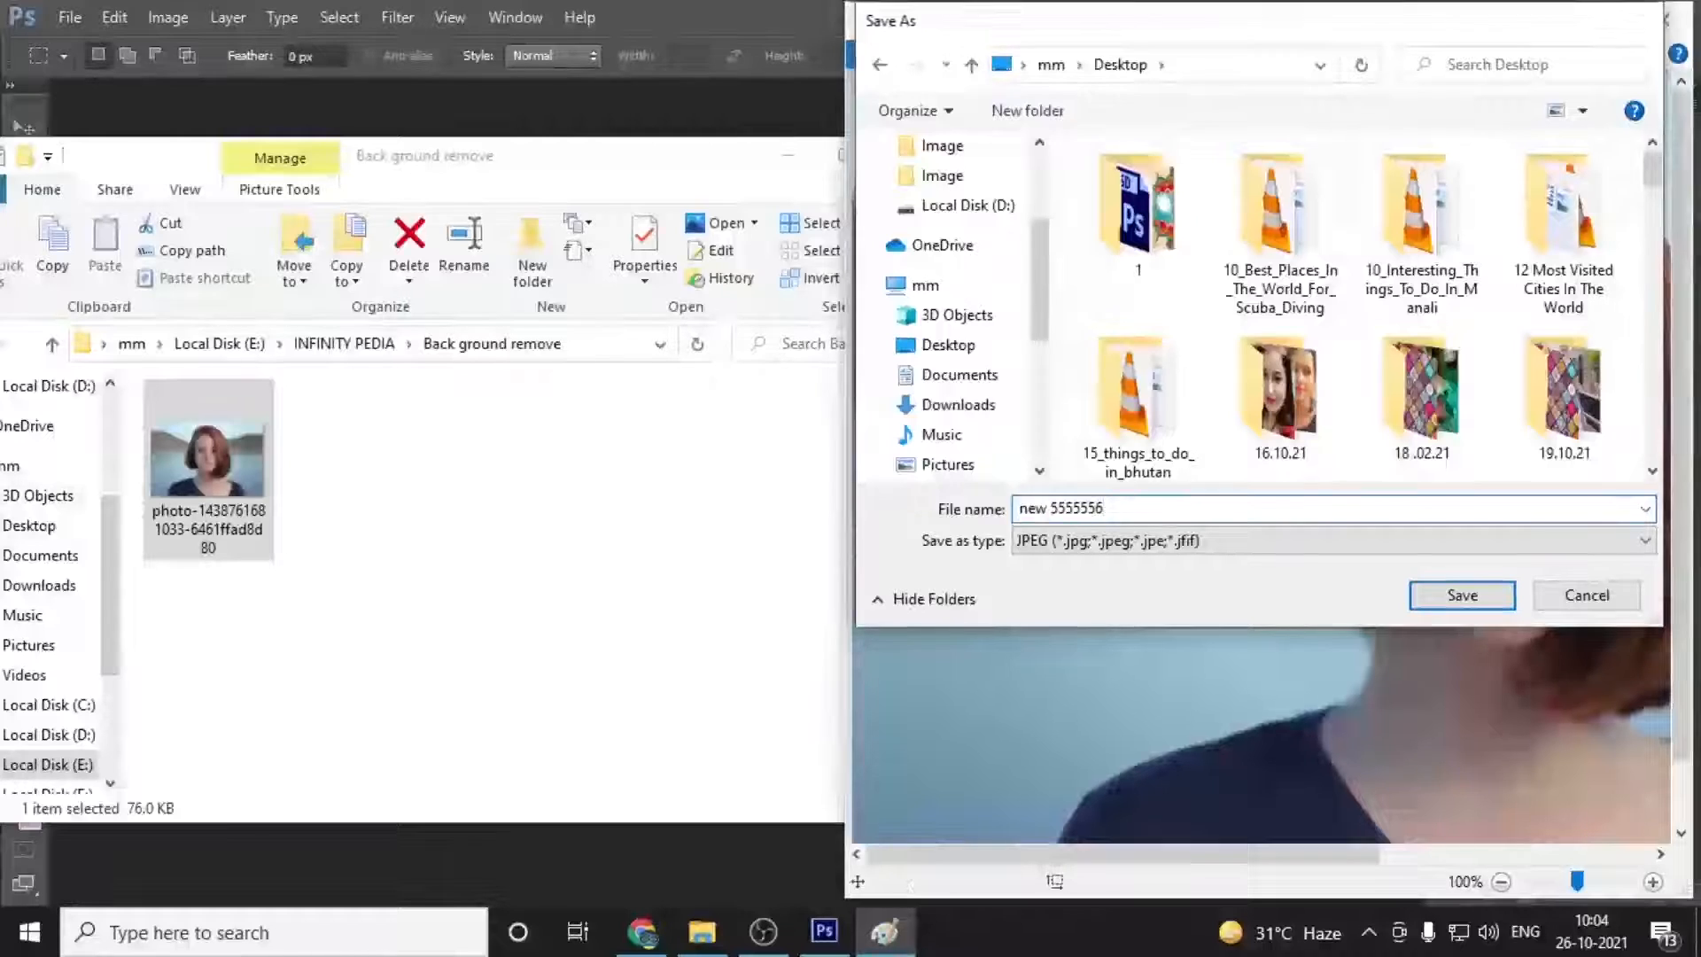
key("Return")
left_click(1681, 31)
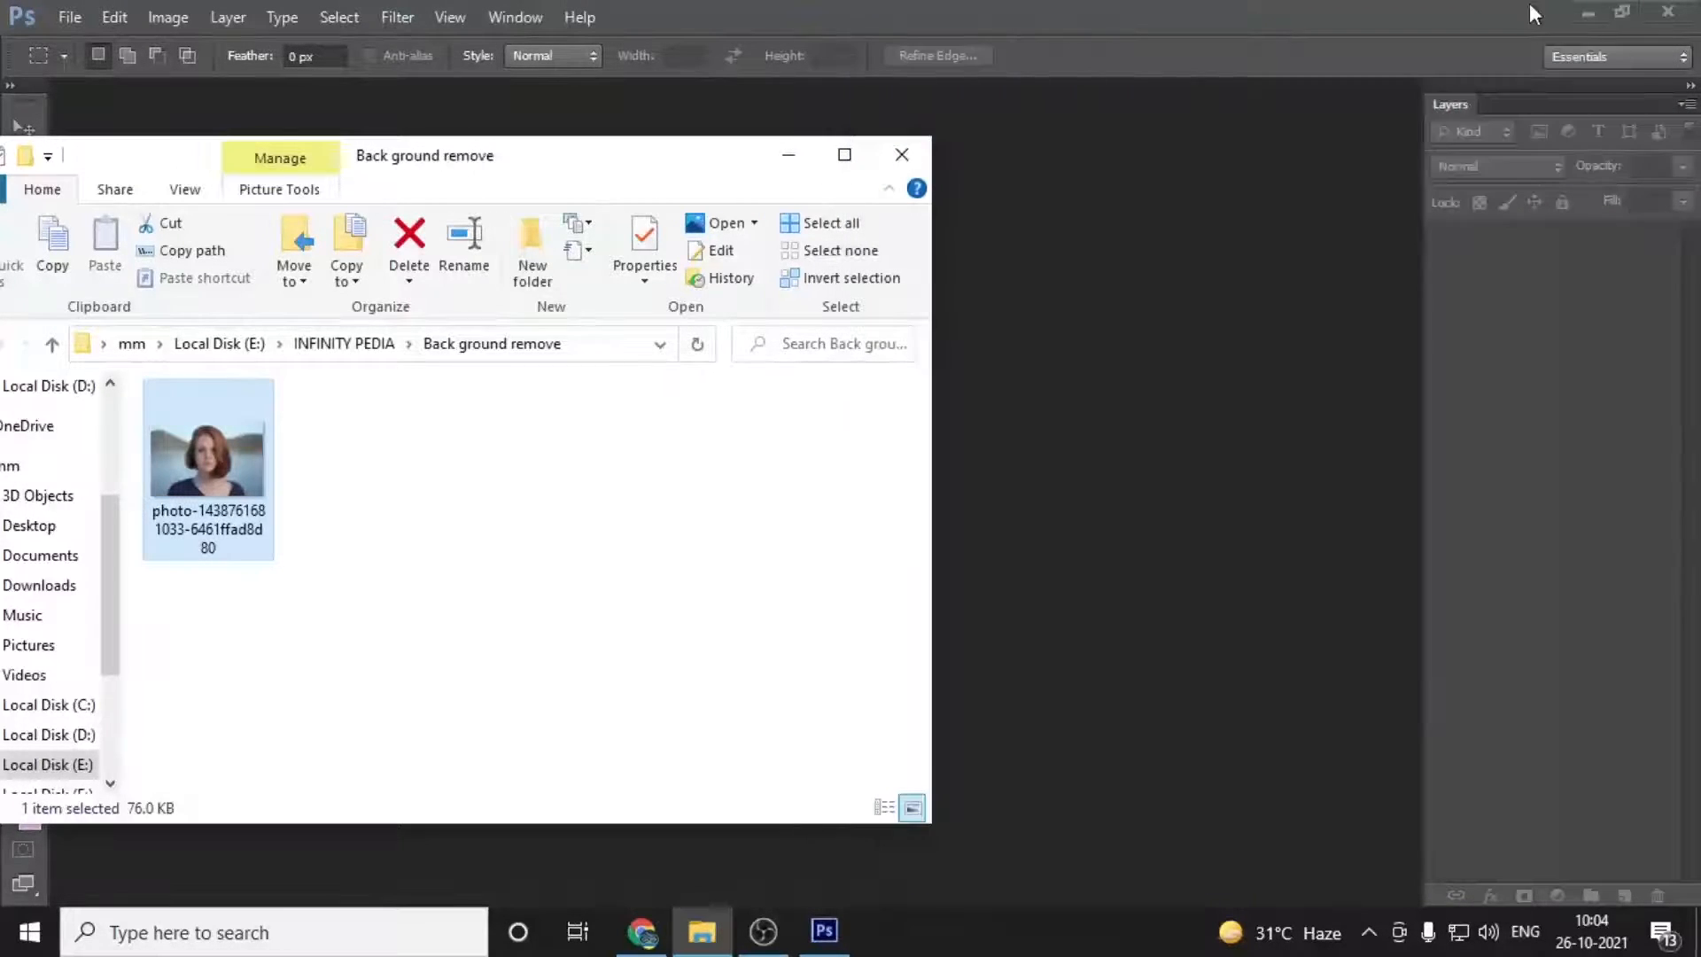
Step: Clear the open windows off the desktop and open the image new 5555556 from there in Photoshop
left_click(1547, 20)
left_click(1678, 16)
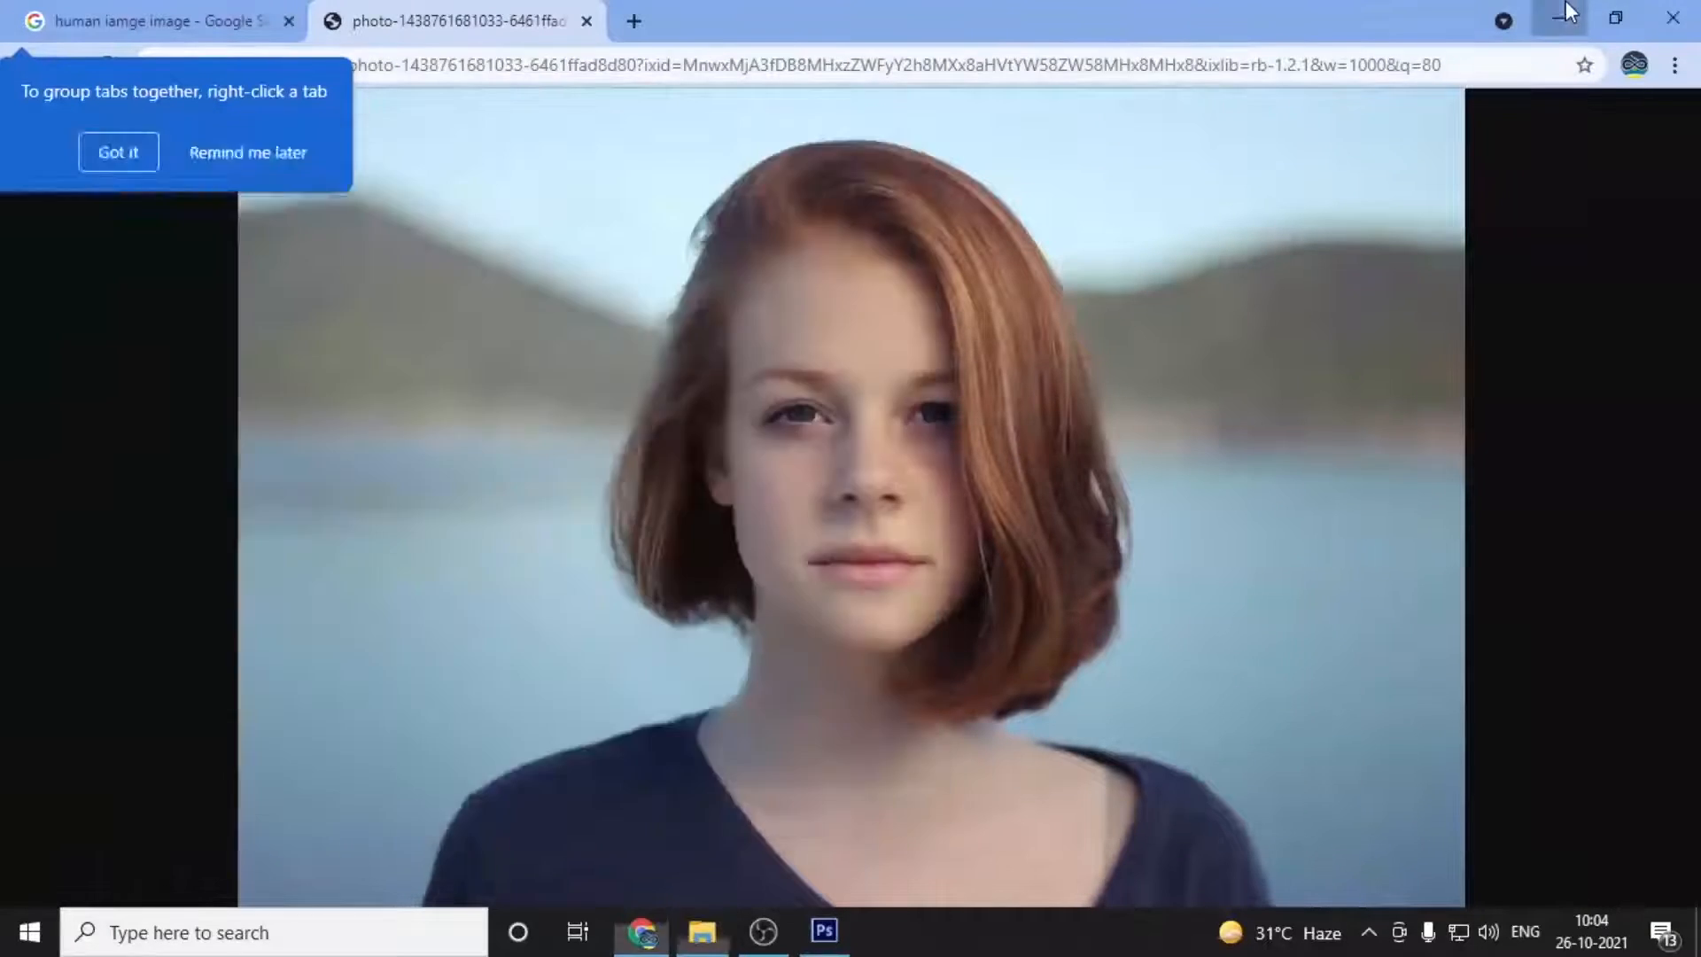
left_click(1546, 14)
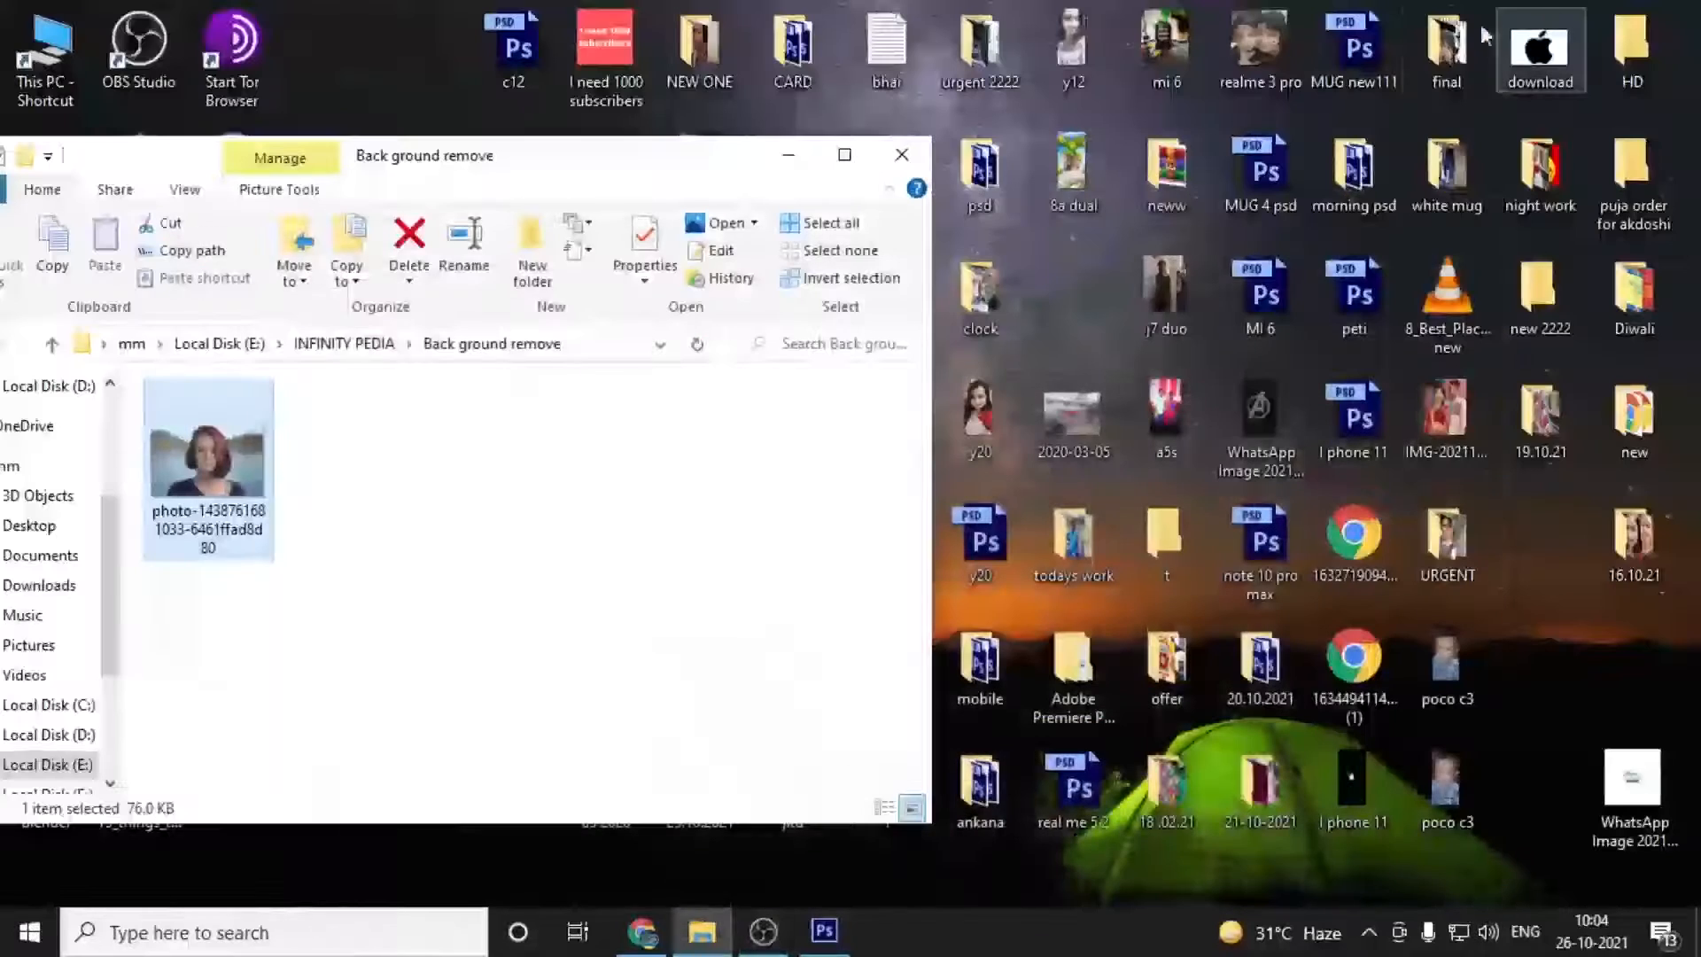
left_click(788, 154)
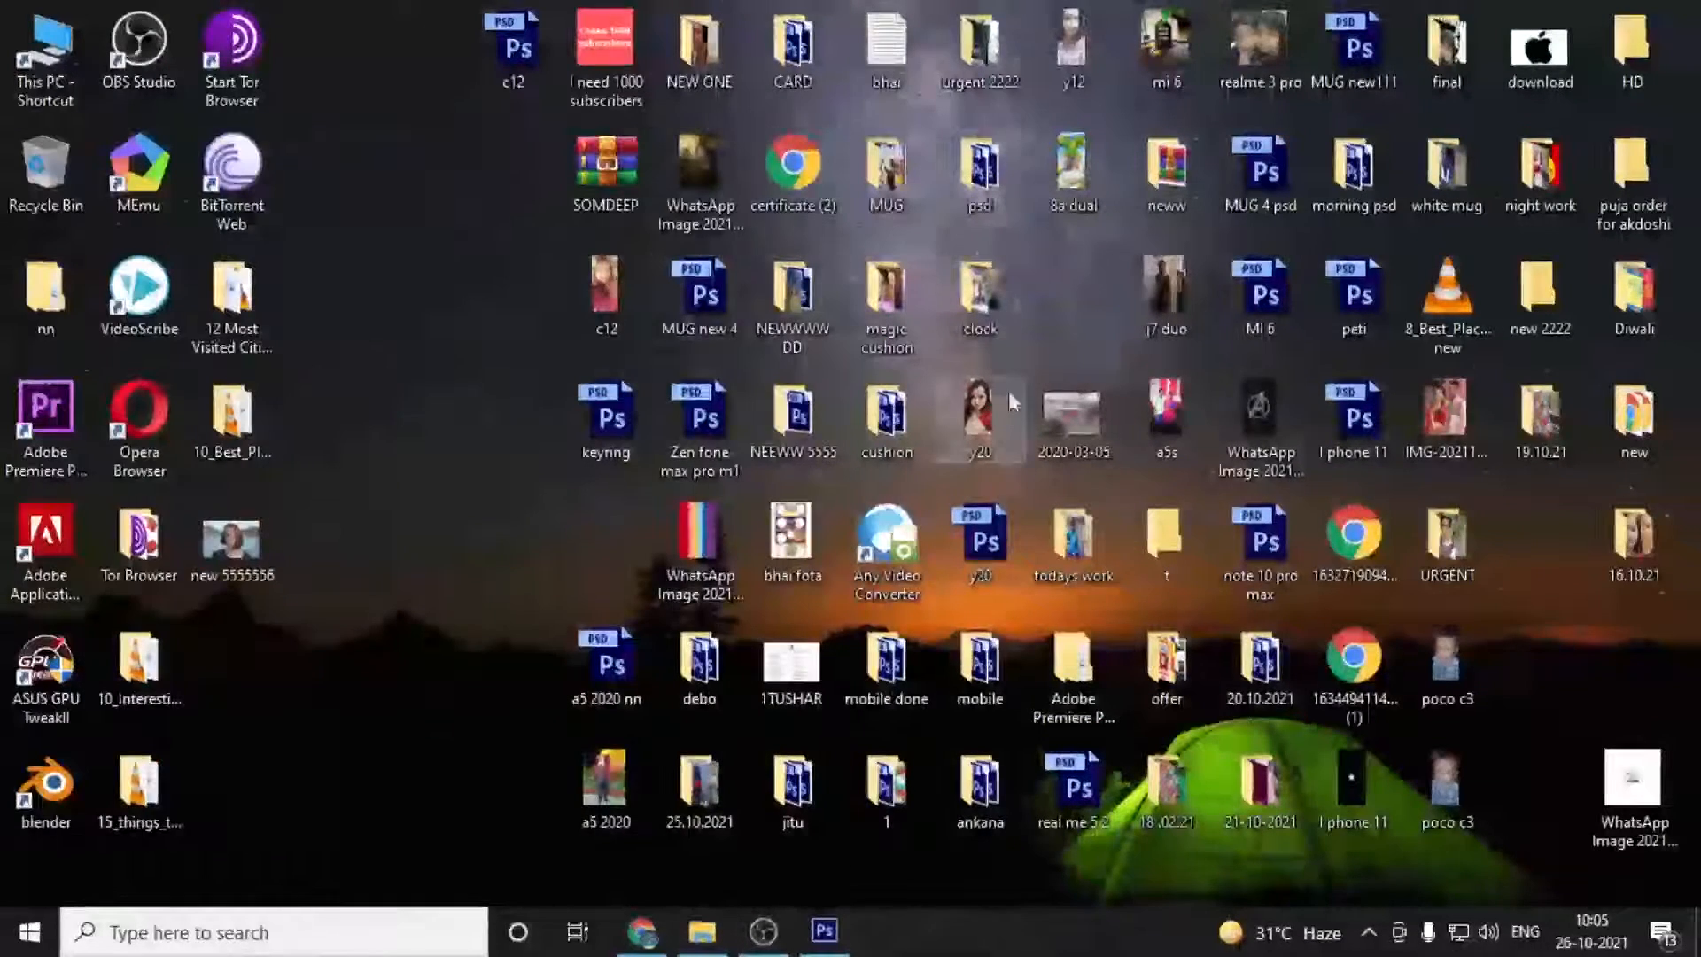
key("n")
key("n")
key("n")
key("n")
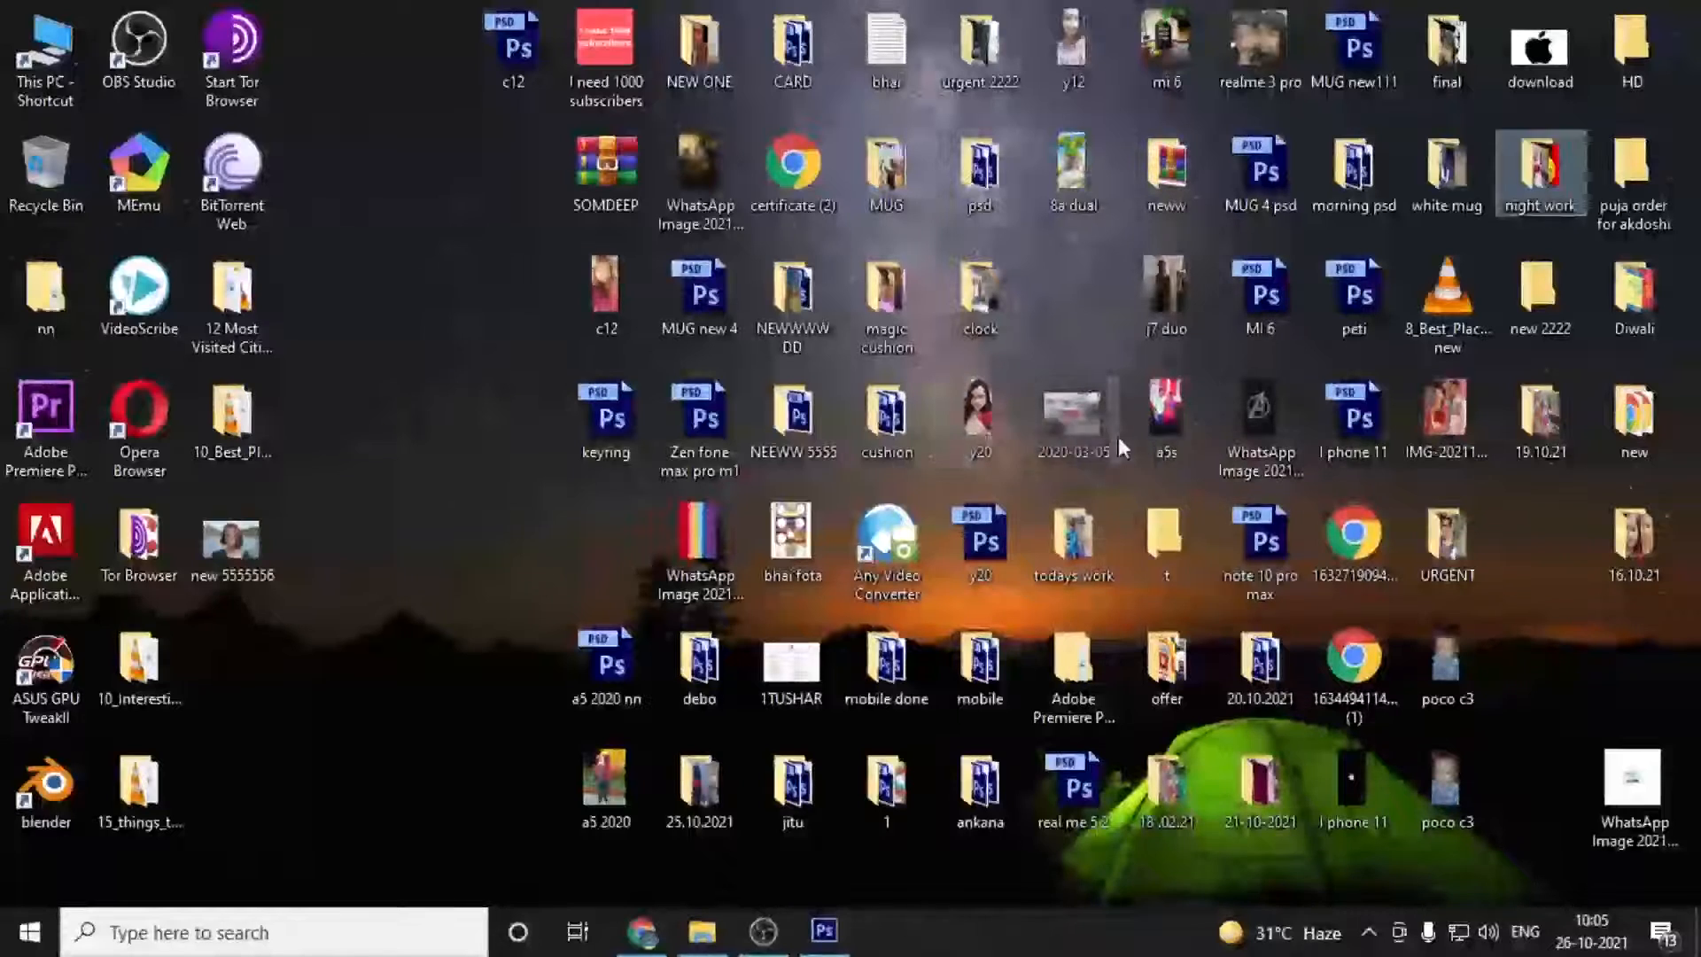
left_click_drag(232, 540, 866, 487)
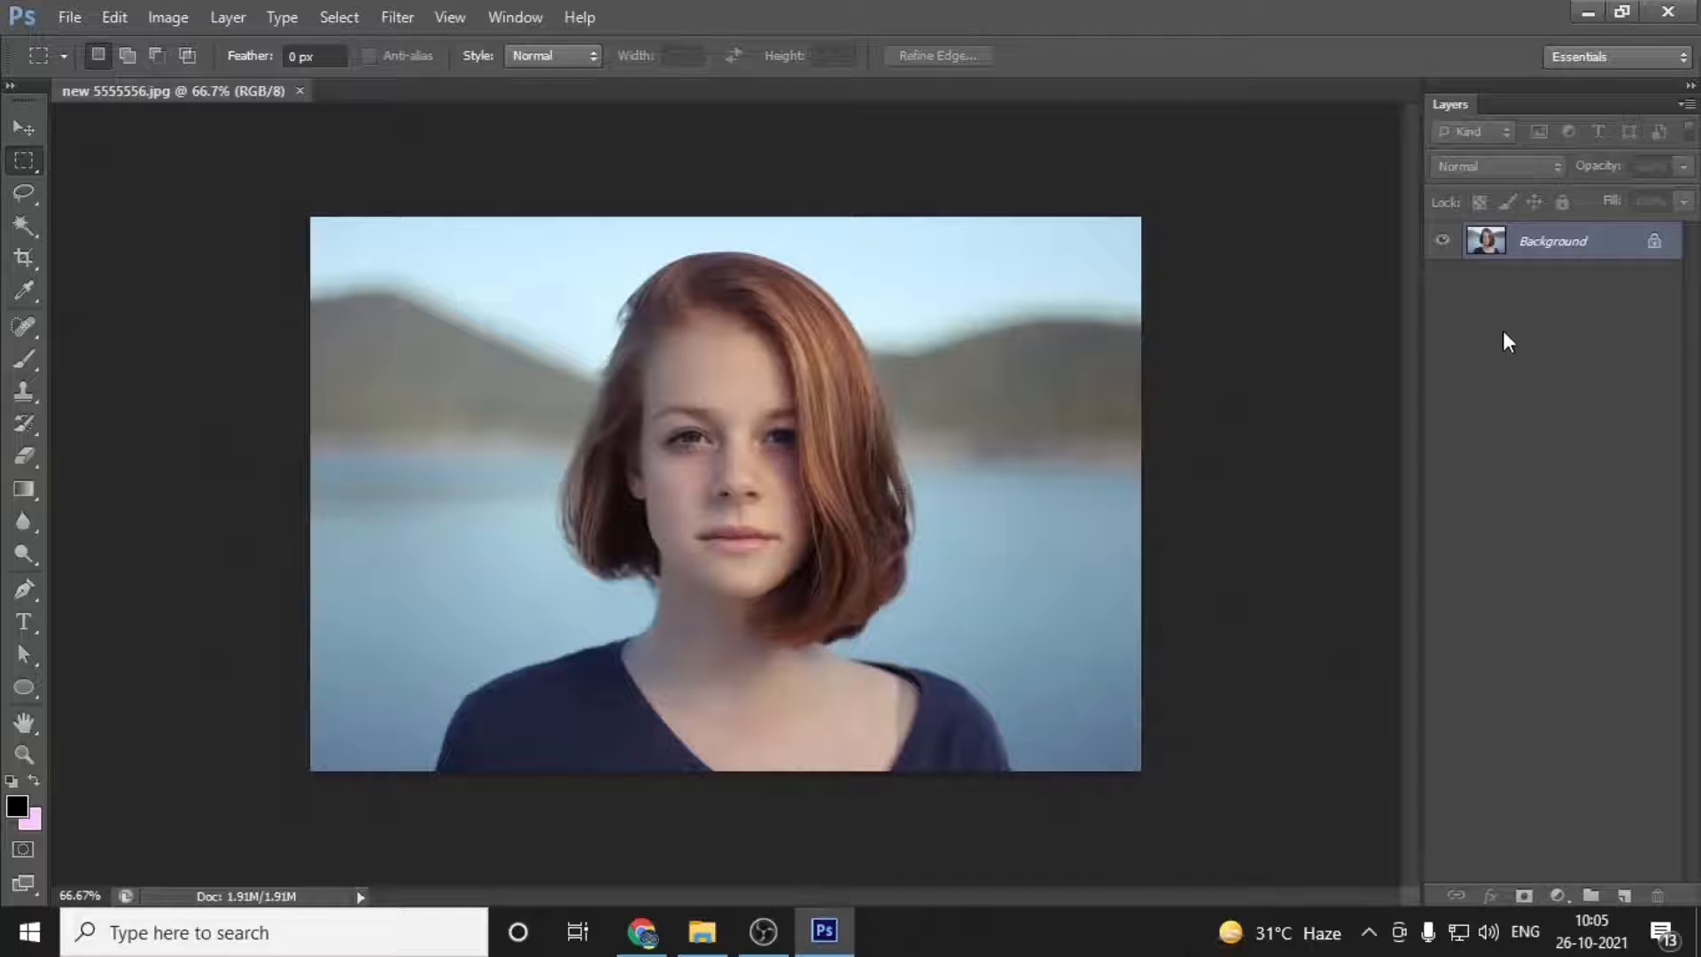
Step: Set the image's resolution to 150 in the Image Size settings
key("ctrl+alt+i")
key("Tab")
key("Tab")
key("Tab")
key("Tab")
key("Tab")
key("Tab")
key("Tab")
key("Tab")
type("150")
key("Return")
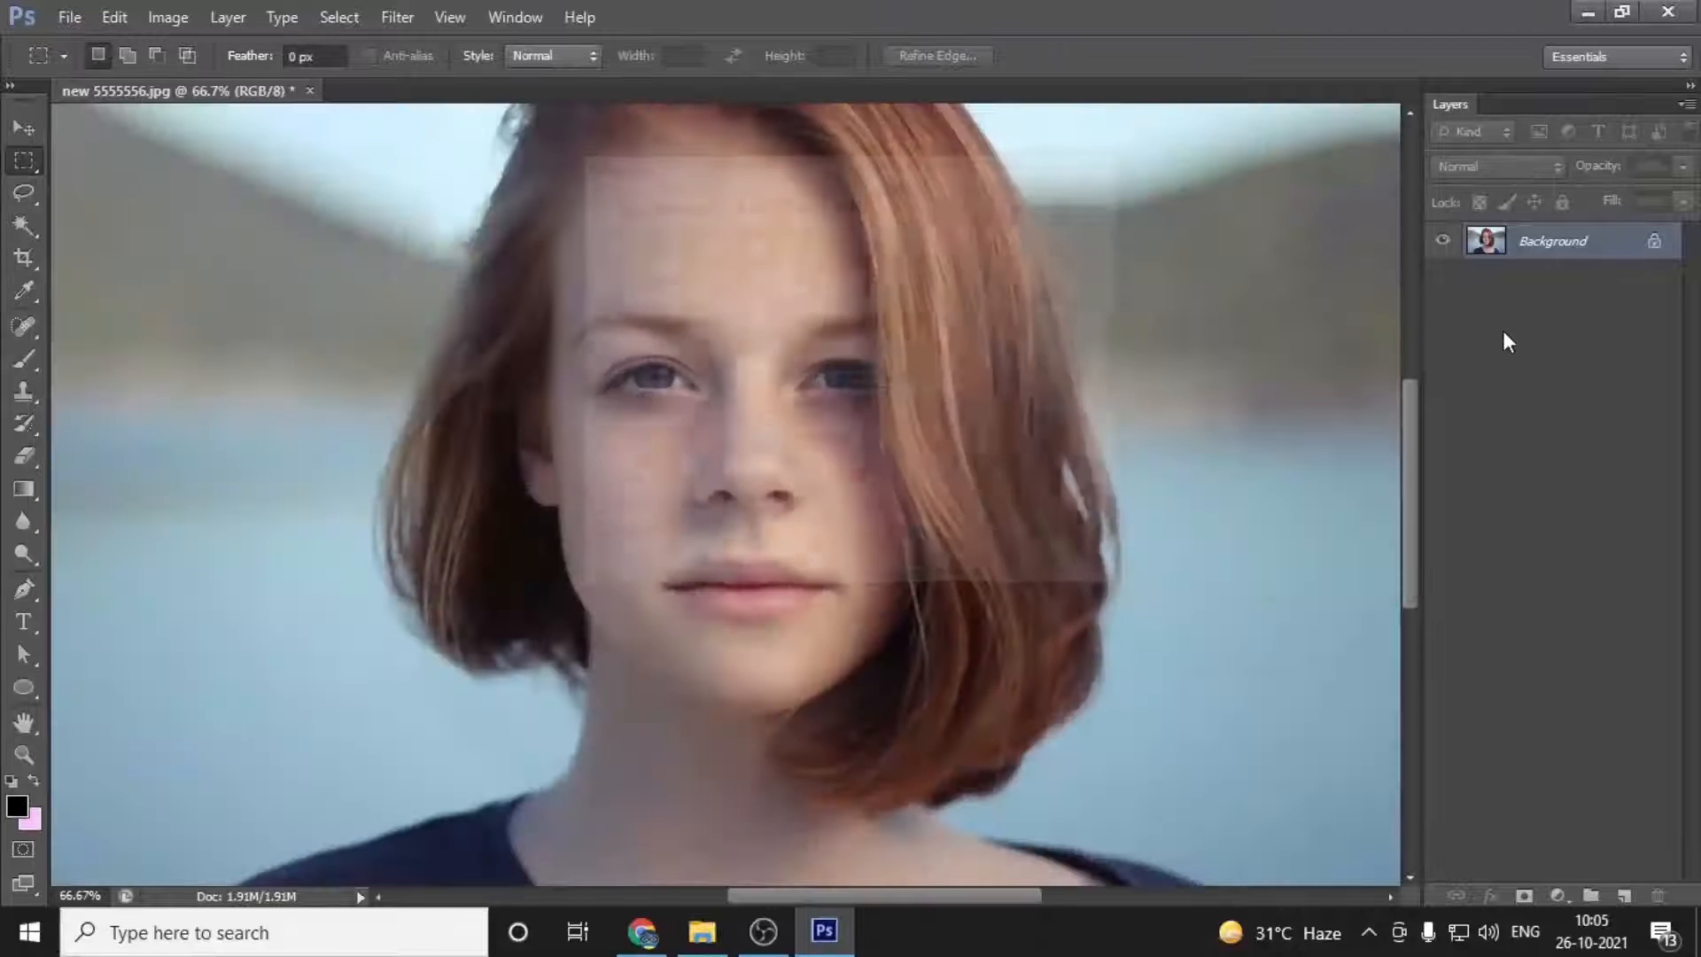
scroll(923, 404, "down", 3)
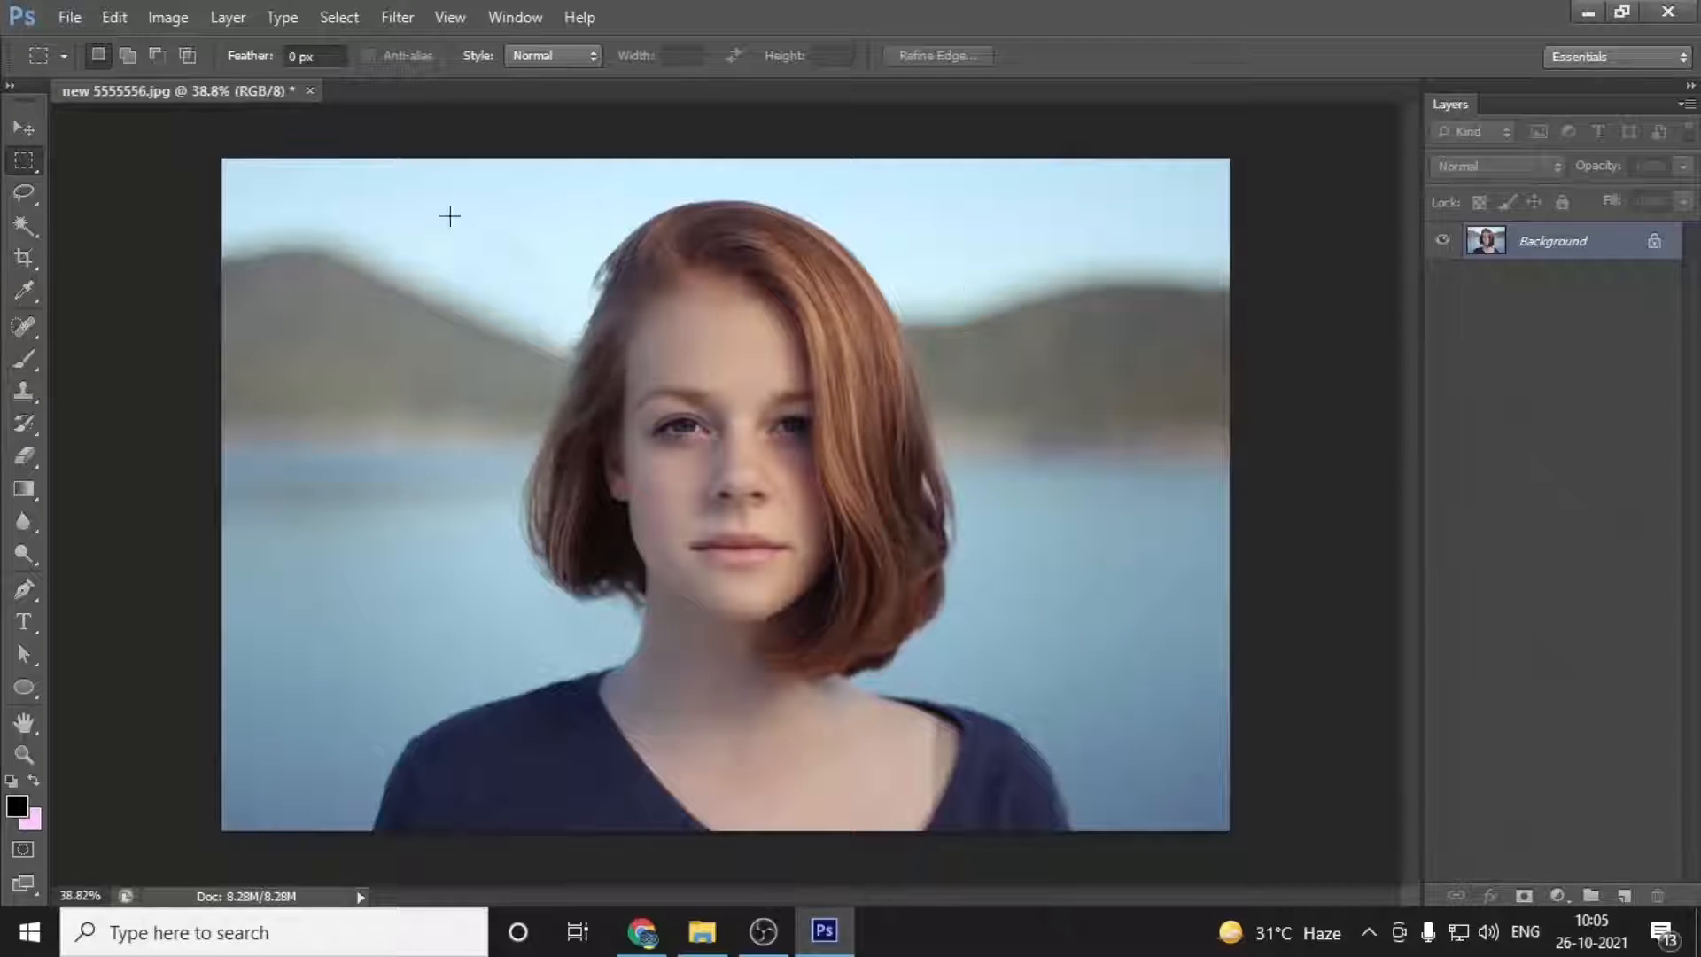
Step: Start a Pen tool path where the left sleeve meets the bottom edge of the photo
left_click(24, 128)
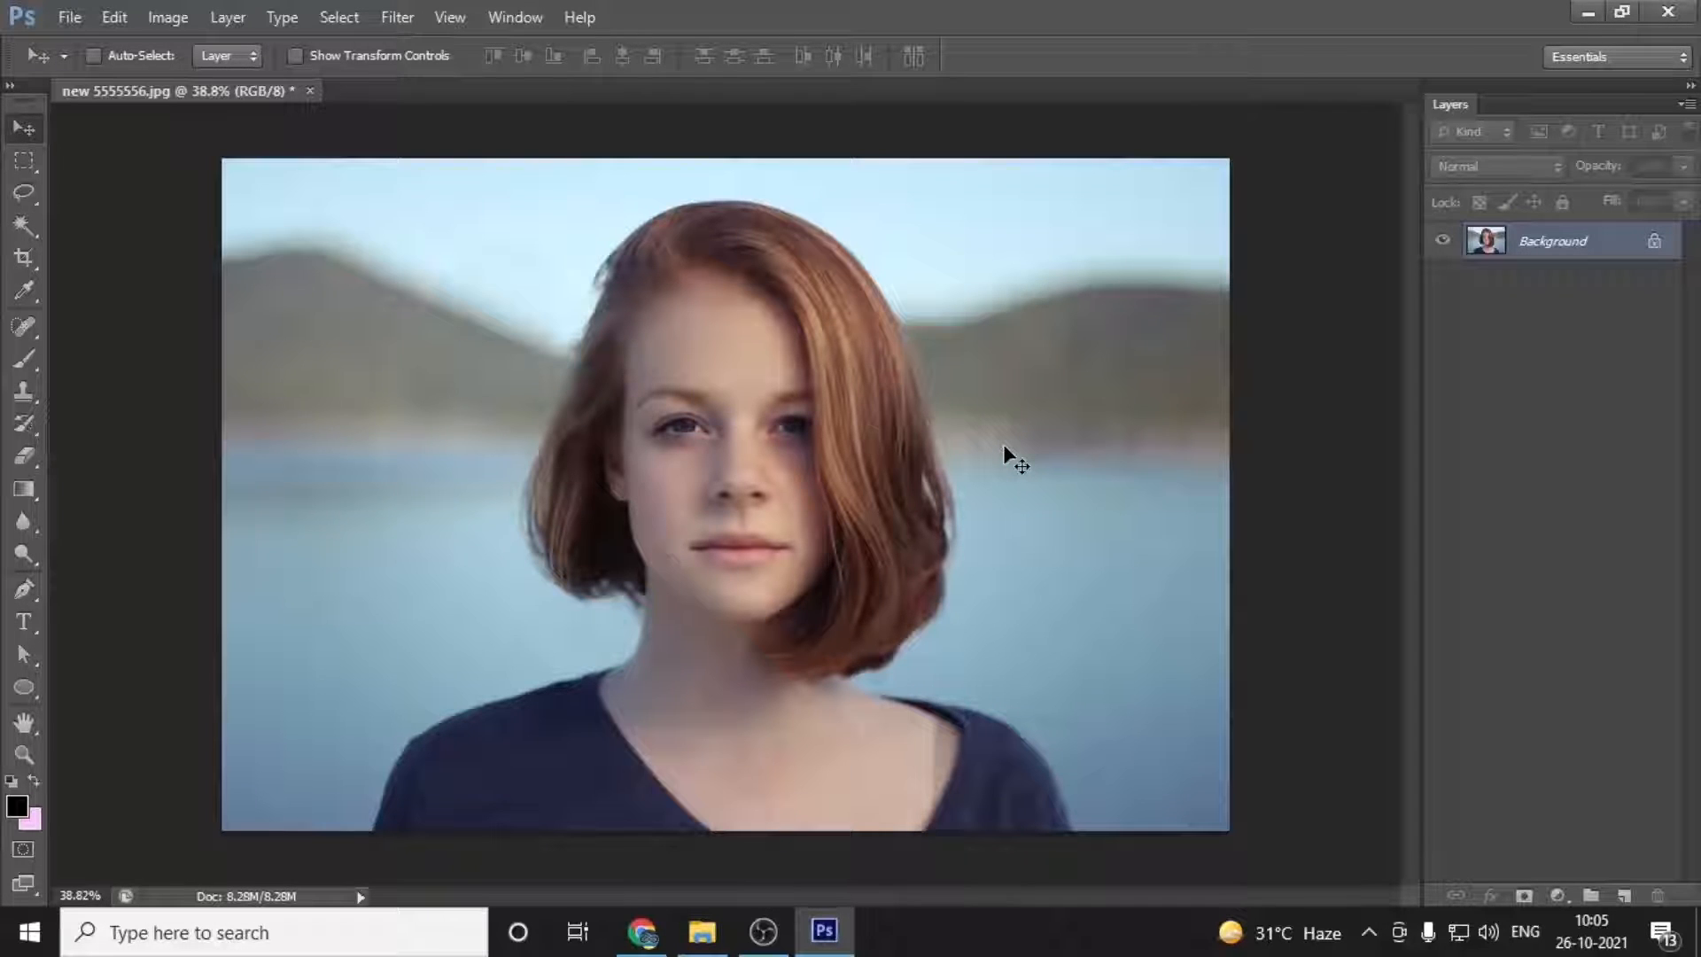
key("p")
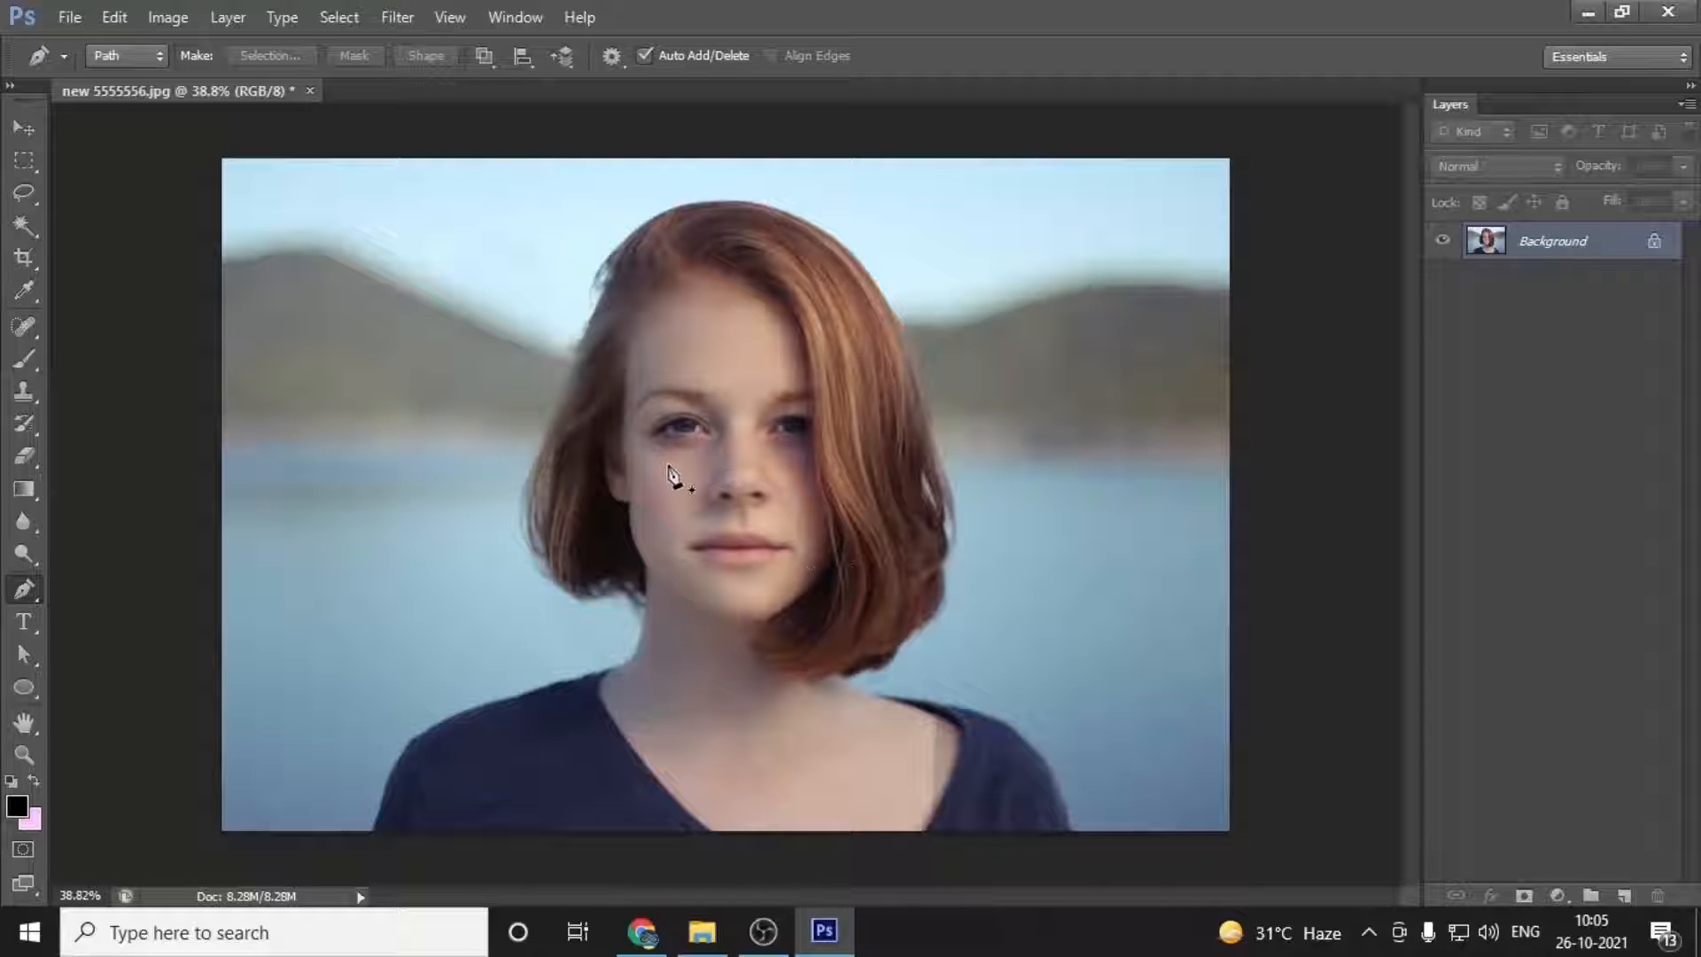
left_click_drag(377, 780, 506, 822)
left_click_drag(506, 821, 505, 547)
left_click_drag(363, 668, 479, 708)
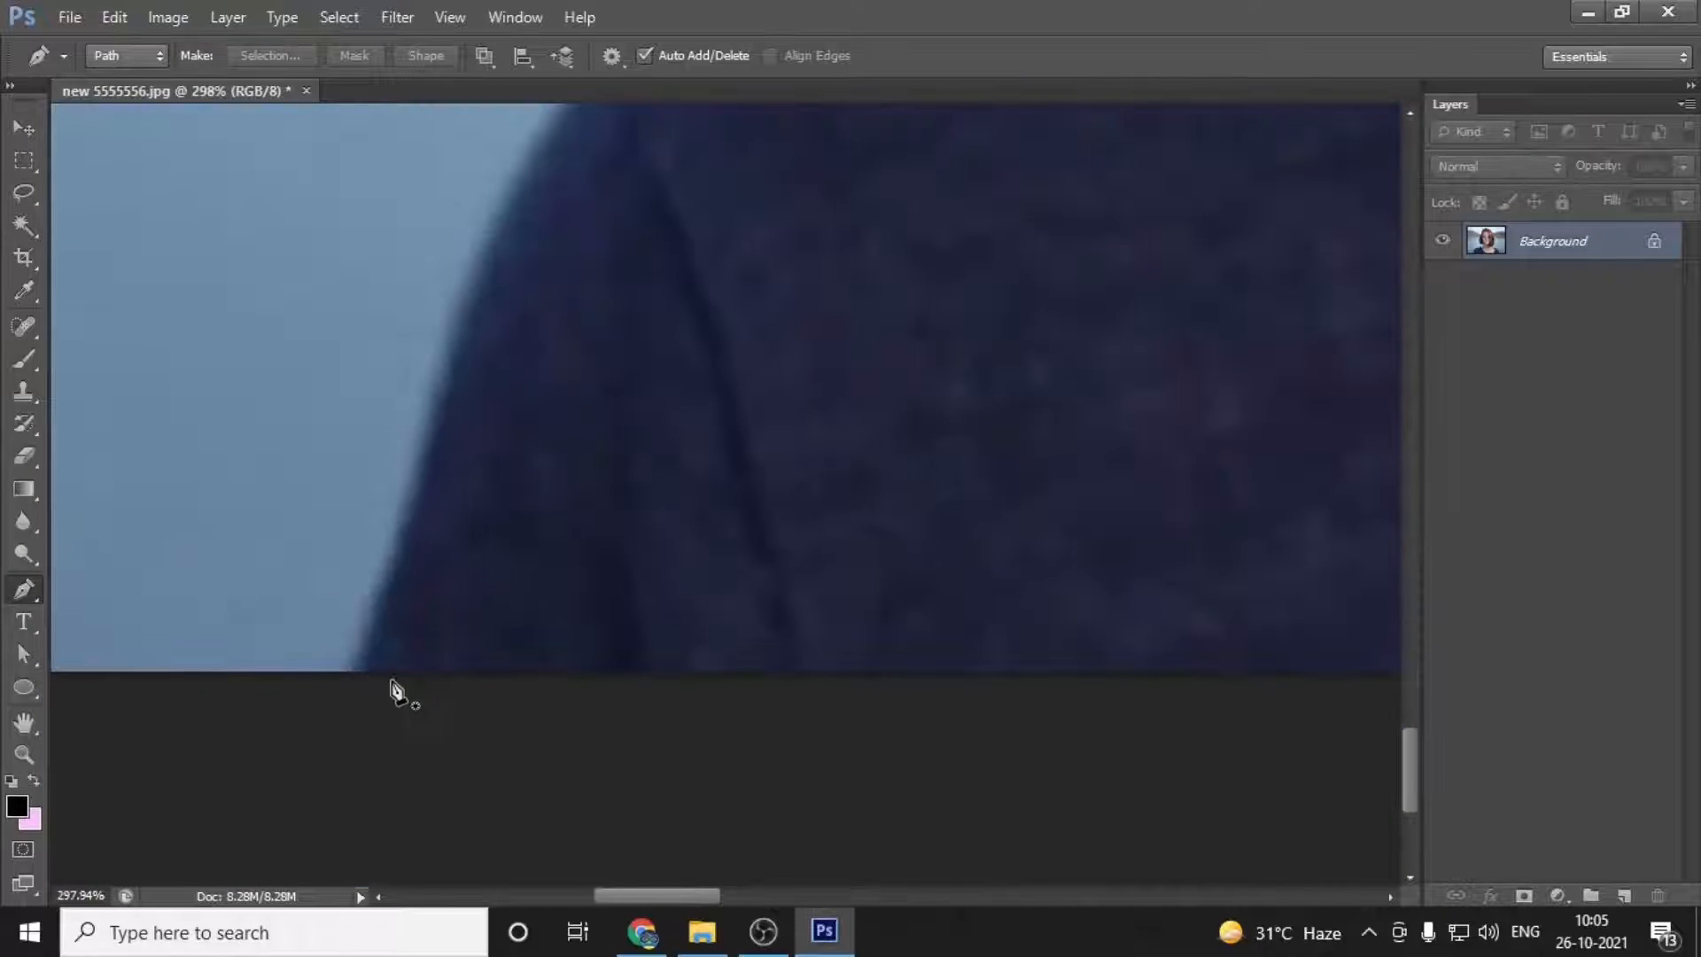
left_click(354, 673)
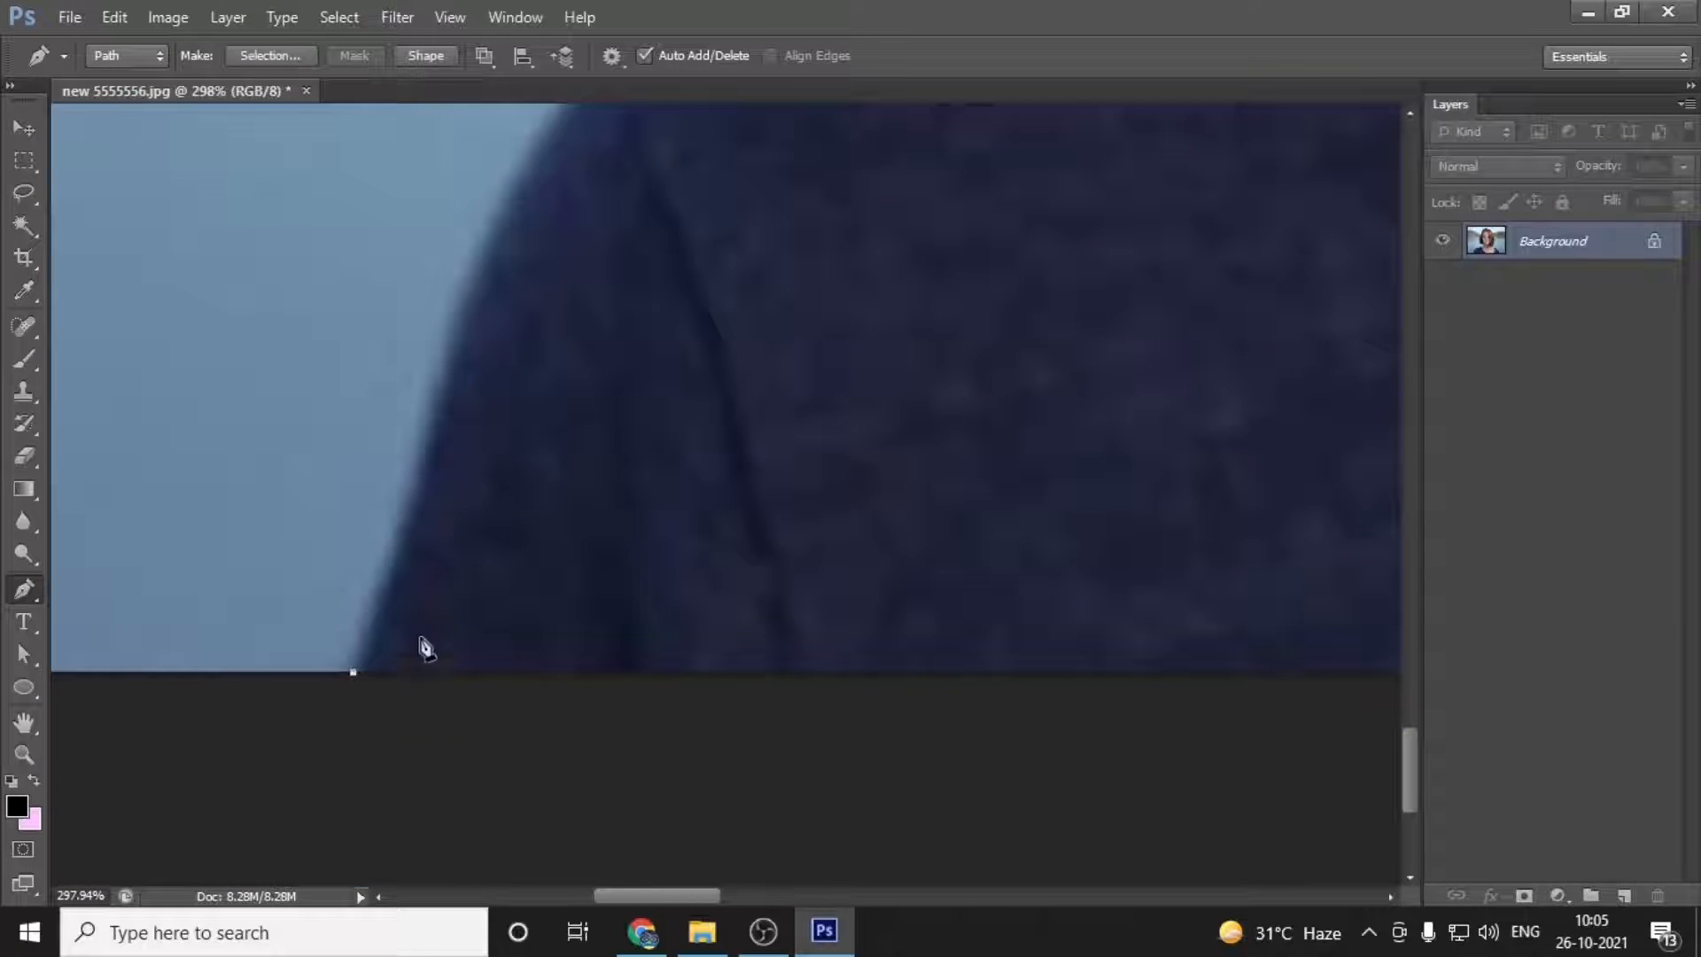
Step: Extend the path up the outer edge of the left sleeve with two curved segments
left_click_drag(486, 425, 408, 766)
scroll(394, 620, "down", 3)
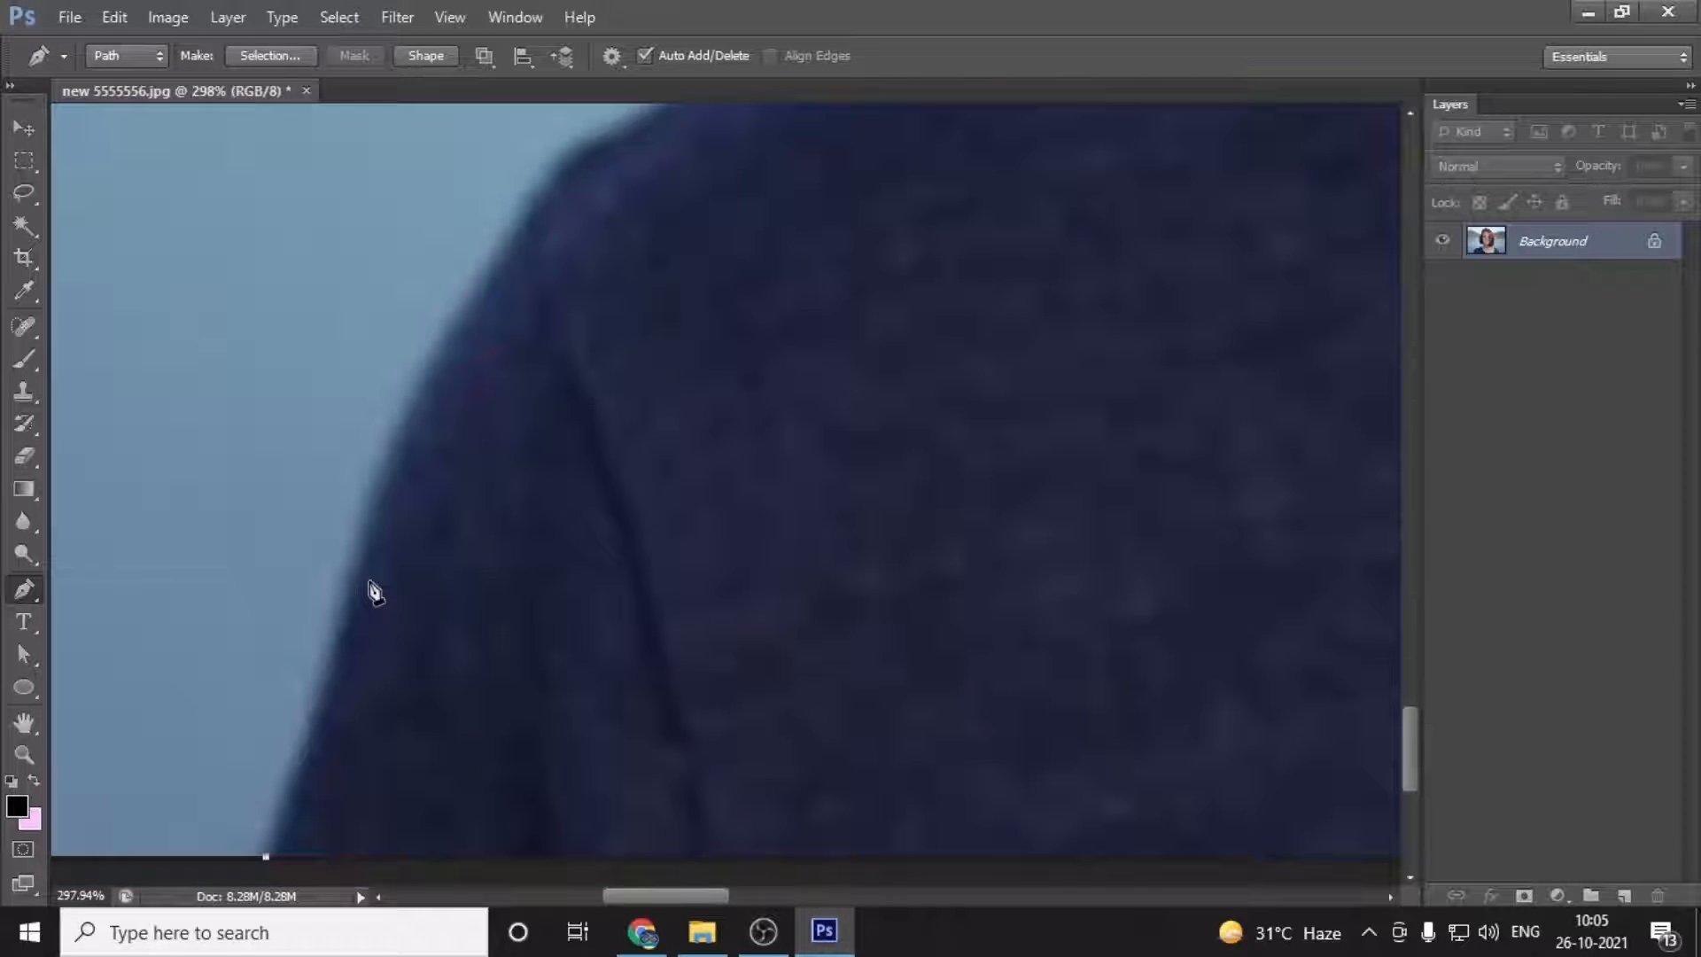
left_click_drag(347, 597, 359, 544)
left_click(348, 595, "alt")
left_click_drag(418, 375, 458, 310)
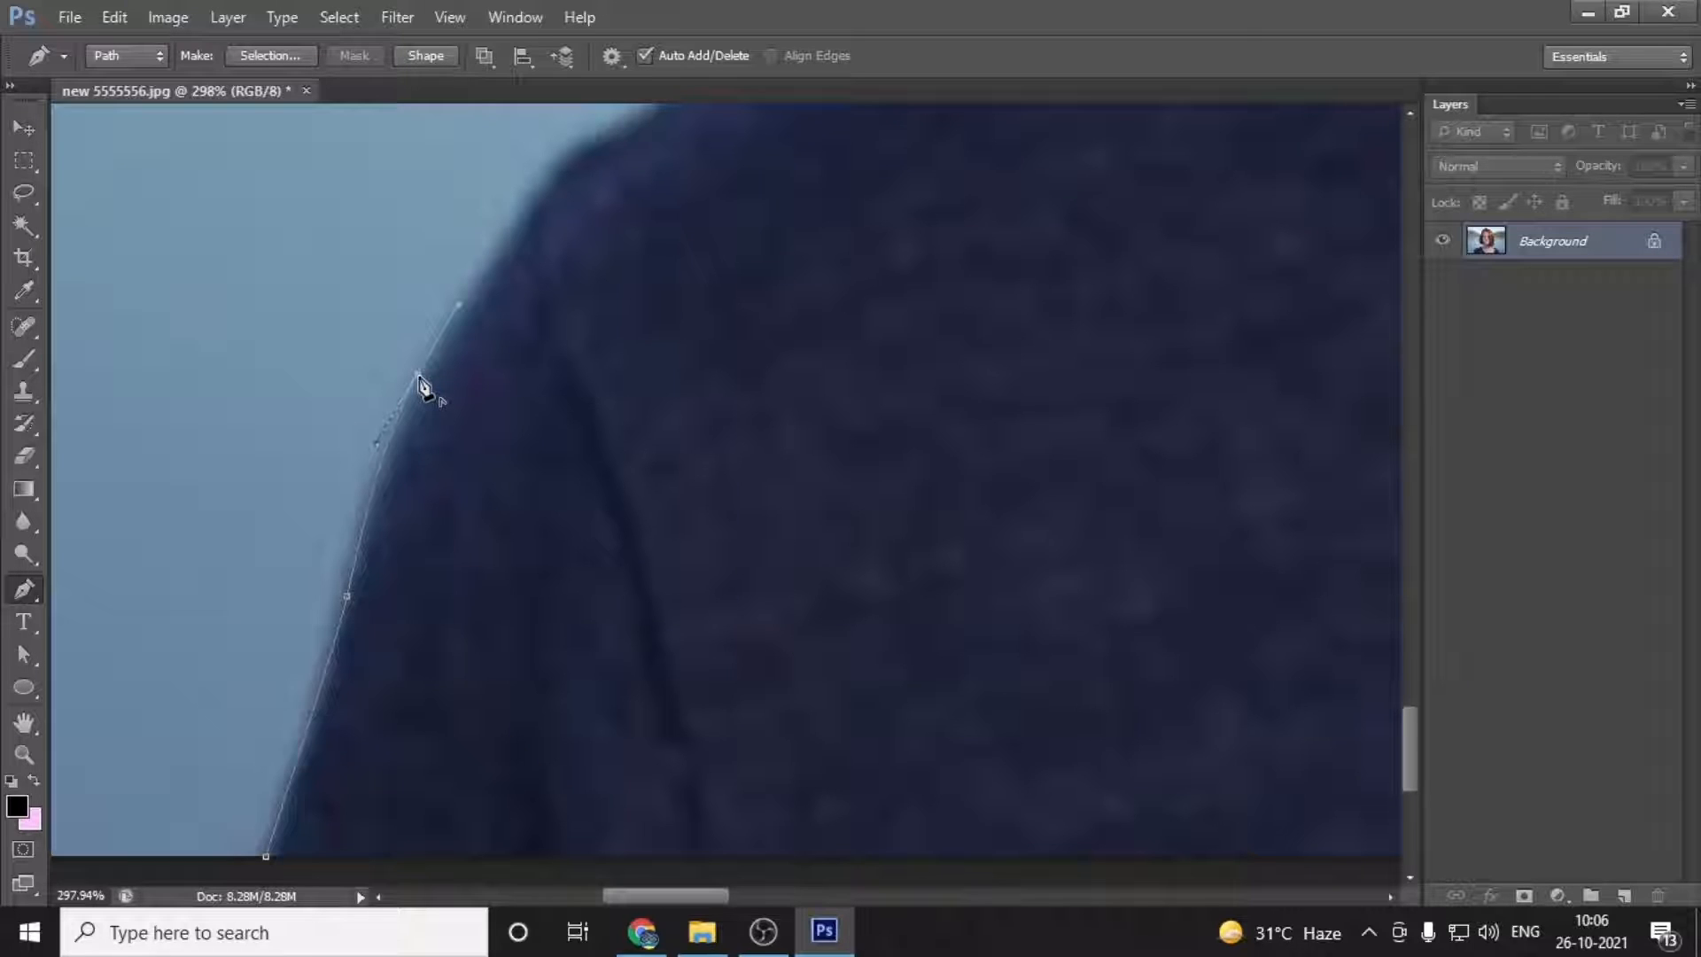
key("ctrl+z")
Step: Continue the path around the left shoulder's corner and along the upper slope of the shirt
left_click_drag(557, 258, 415, 538)
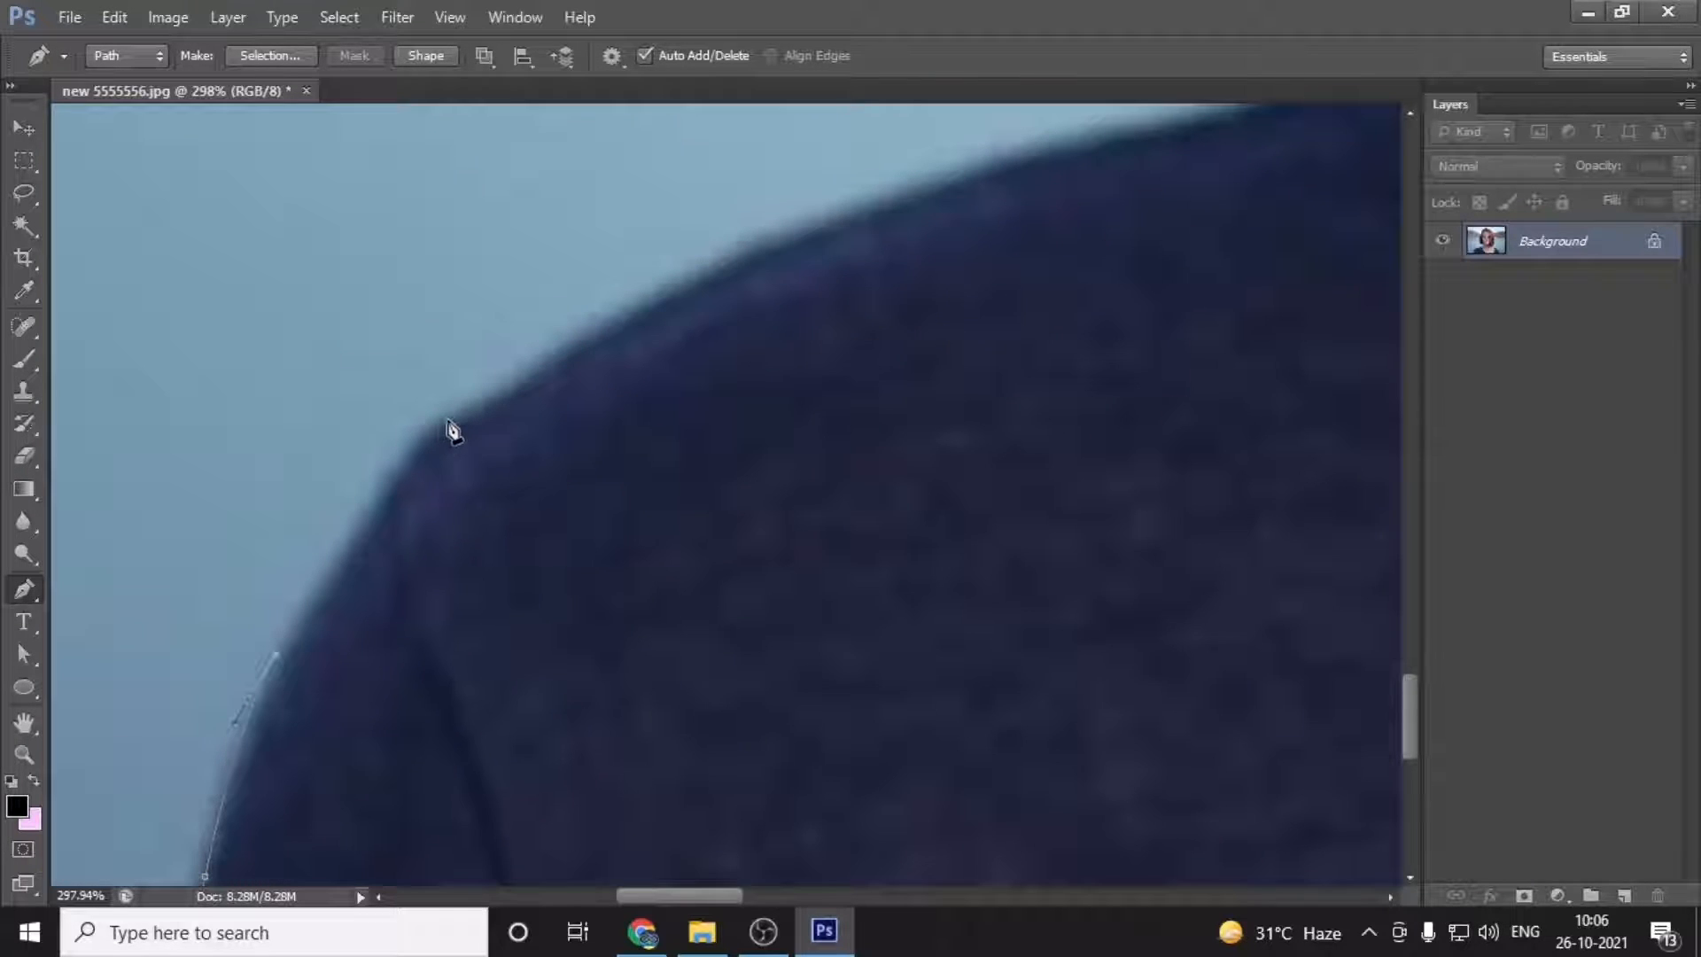
left_click_drag(443, 414, 498, 372)
left_click(443, 415, "alt")
left_click_drag(721, 253, 567, 486)
left_click_drag(1059, 415, 641, 623)
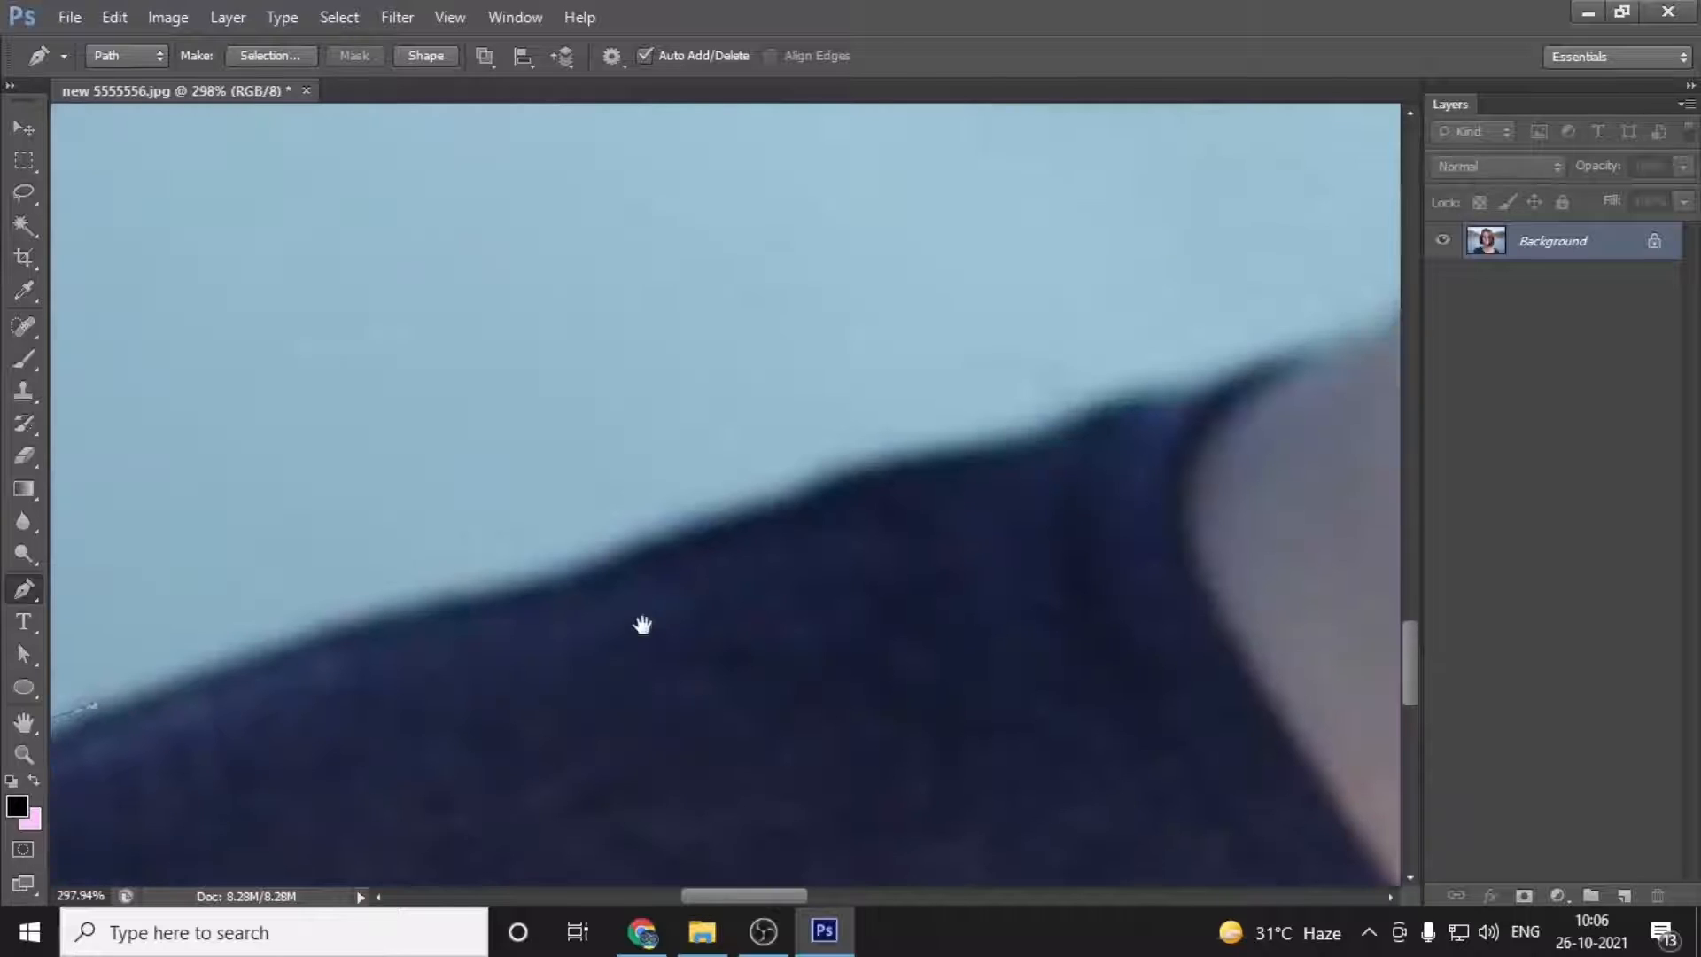
left_click(570, 578)
left_click_drag(570, 577, 653, 581)
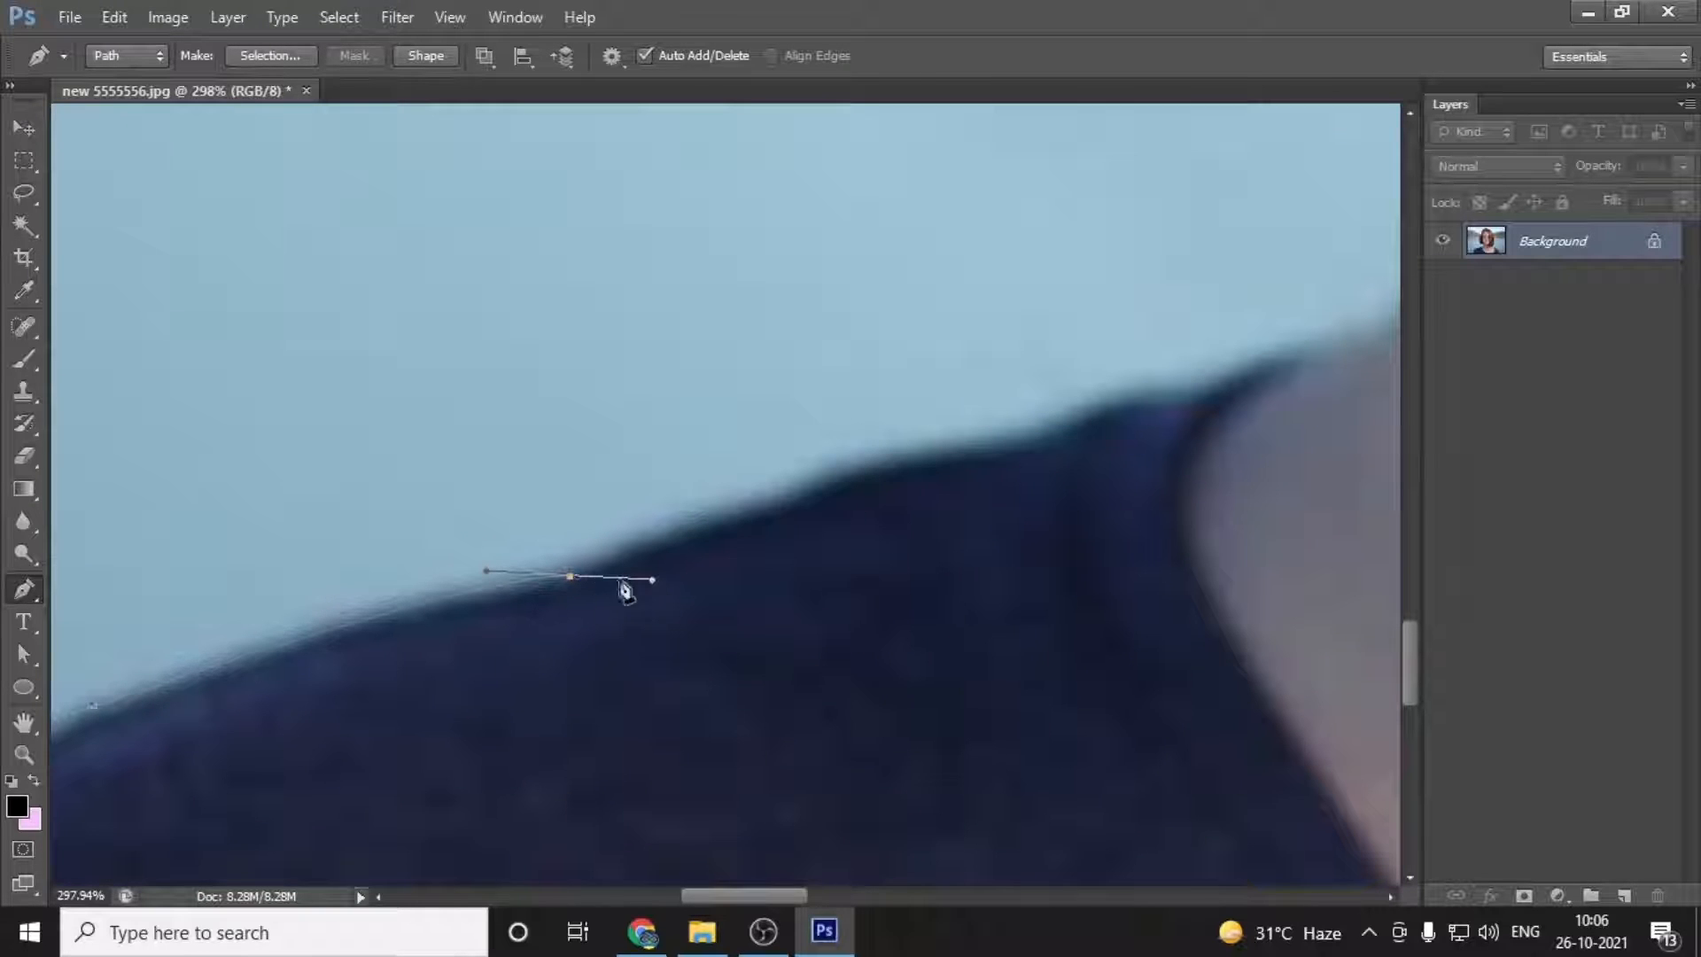
left_click(571, 577, "alt")
Step: Trace the remaining shoulder edge past the shirt collar to the base of the neck
left_click_drag(1152, 439, 1018, 505)
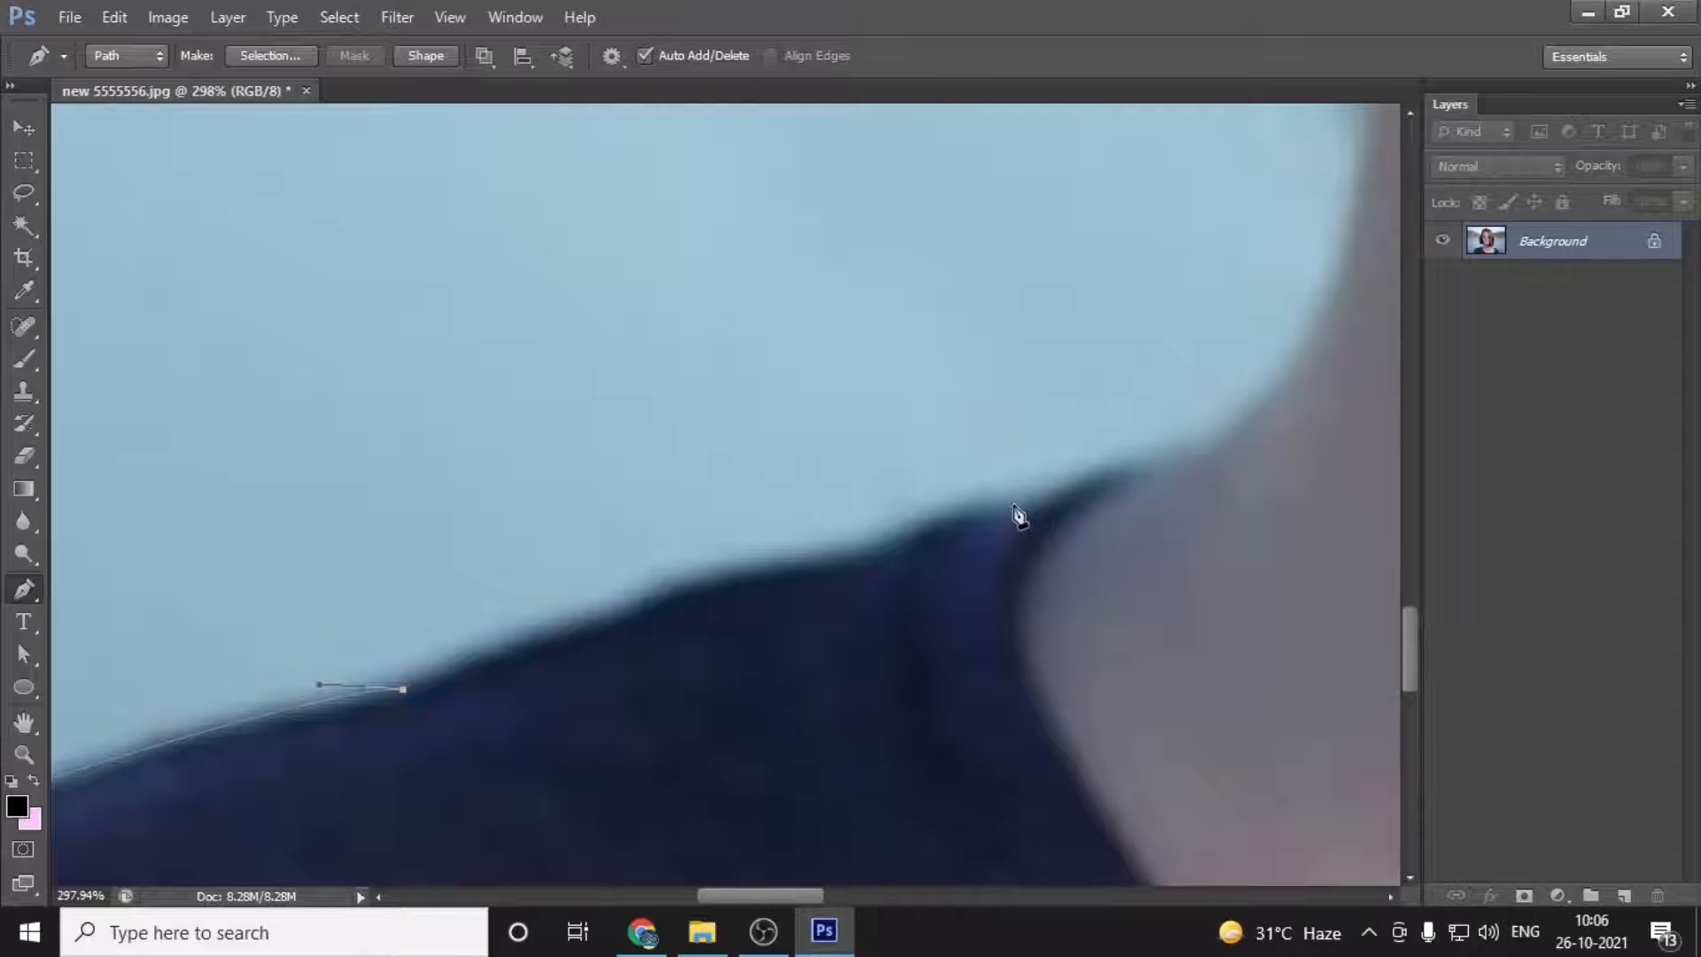
left_click_drag(813, 556, 987, 553)
left_click(815, 558, "alt")
left_click_drag(1068, 485, 847, 667)
left_click(1069, 486, "alt")
Step: Add curved segments from the neck base up the left side of the neck towards the hair
left_click_drag(949, 585, 956, 537)
left_click_drag(951, 598, 928, 734)
left_click_drag(952, 510, 915, 388)
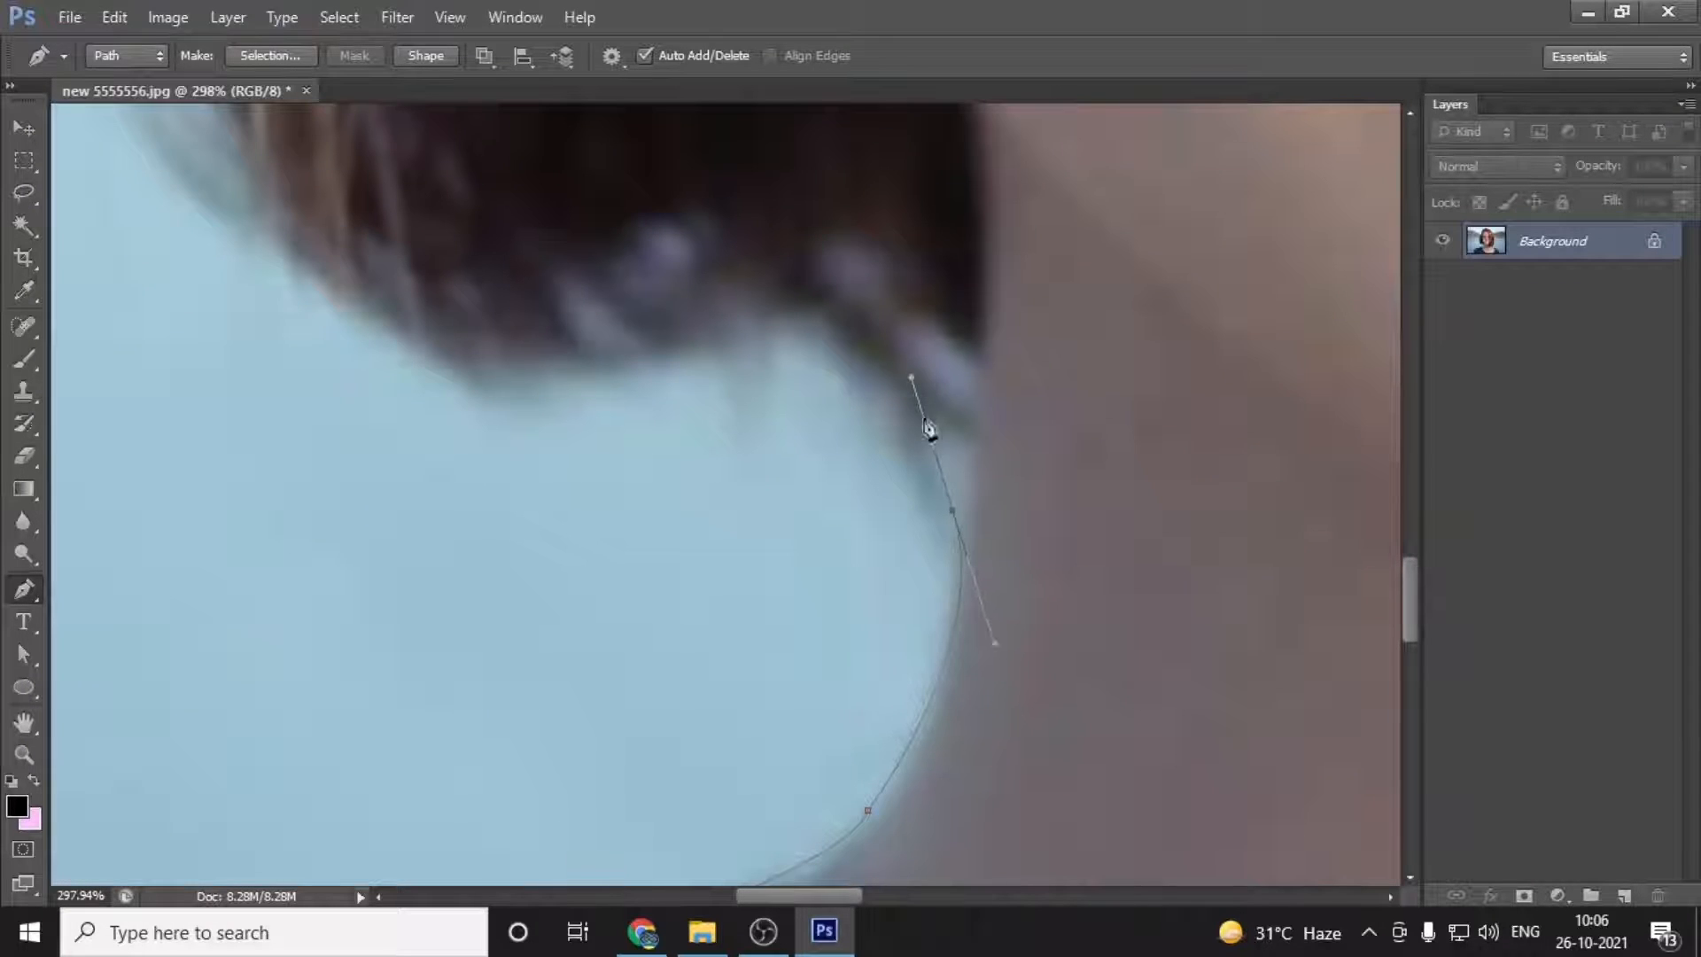
left_click(953, 511, "alt")
Step: Reposition the last neck anchor just below the hair so that the curve follows the neck edge
key("shift+Left")
key("shift+Down")
key("Right")
key("Right")
key("Right")
key("Right")
key("Right")
key("Right")
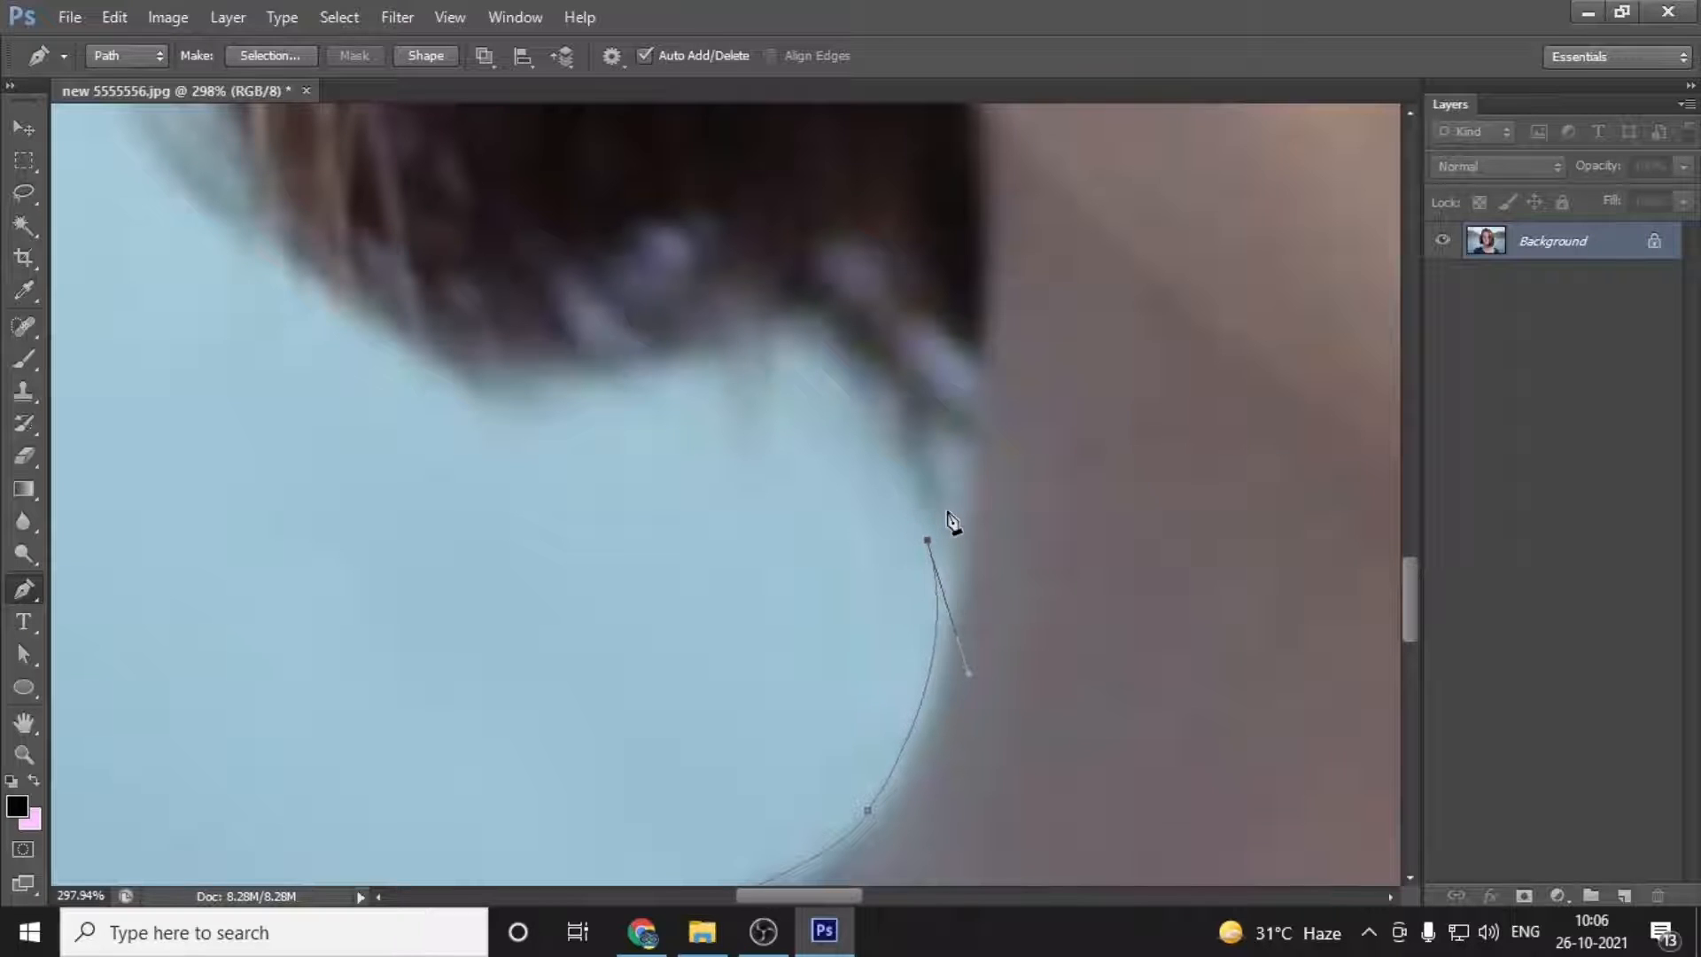
key("Right")
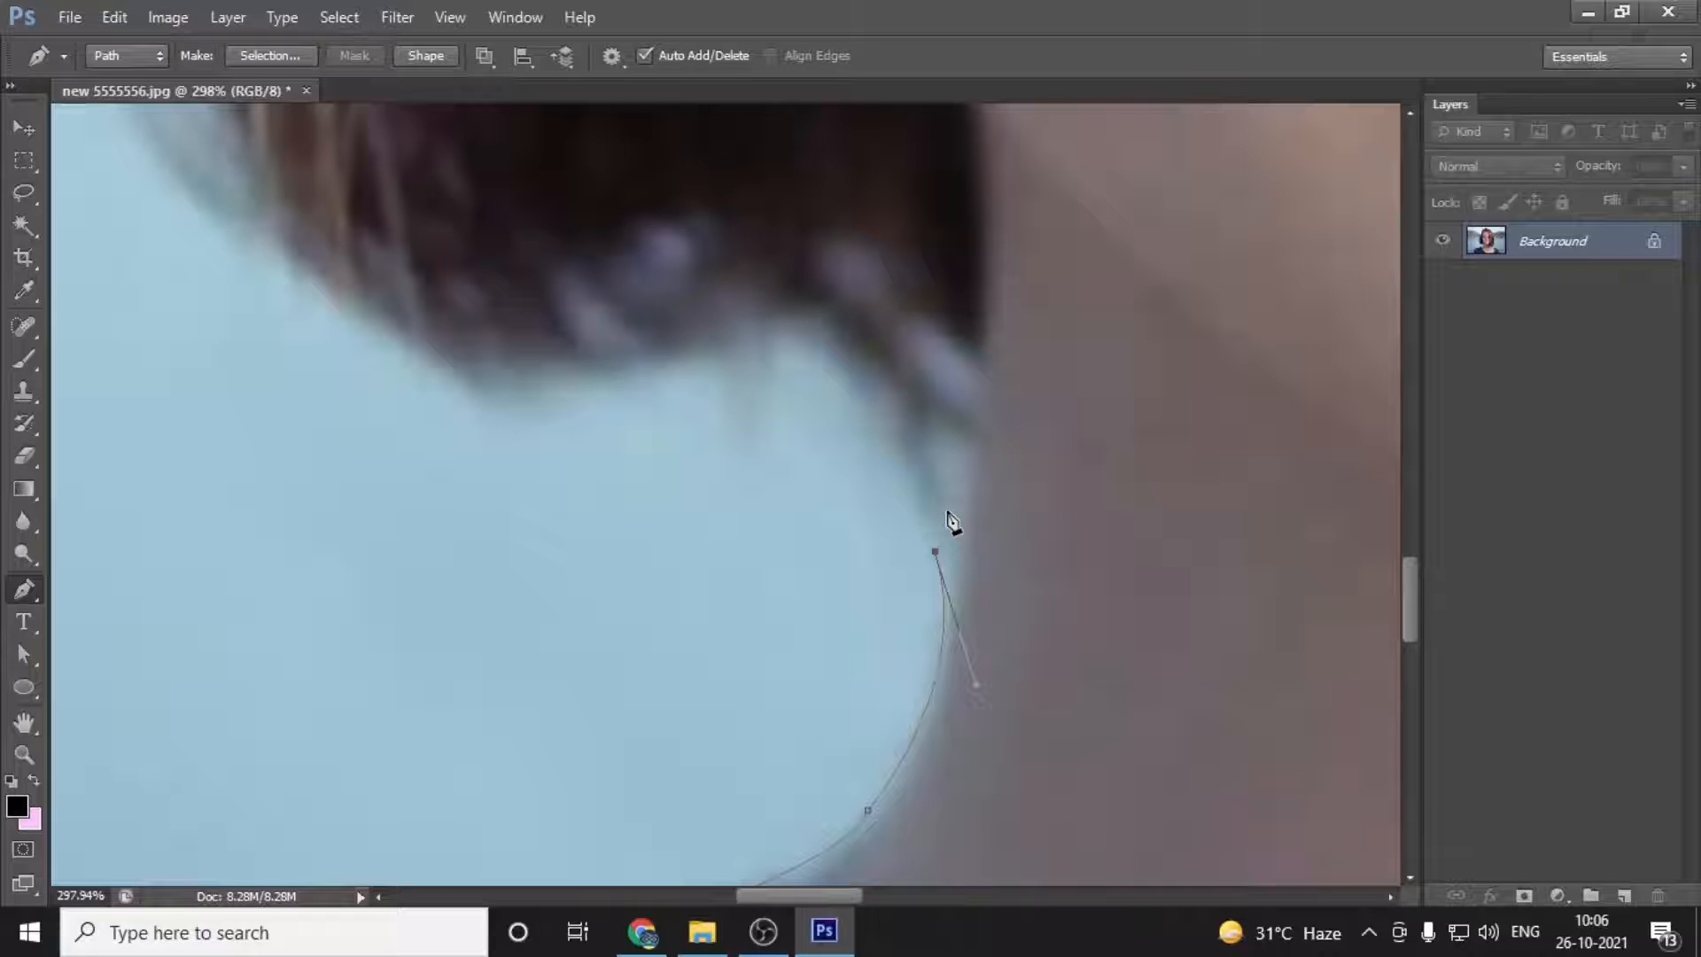
key("a")
left_click_drag(937, 551, 950, 552)
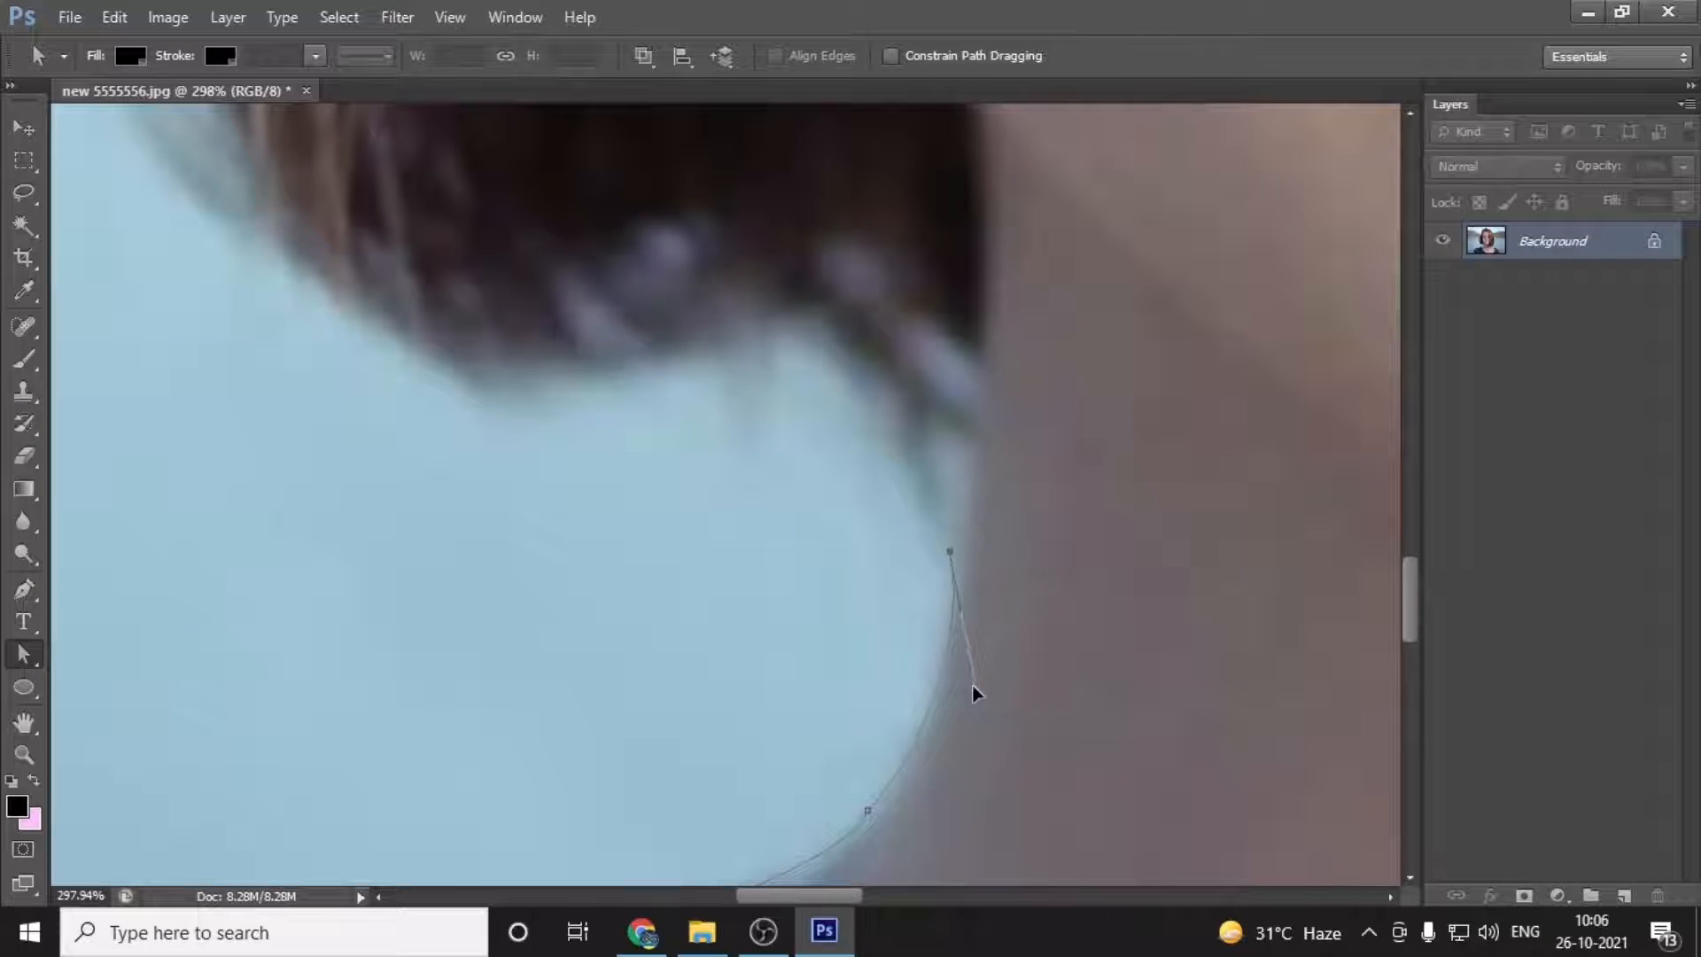
scroll(977, 696, "up", 3)
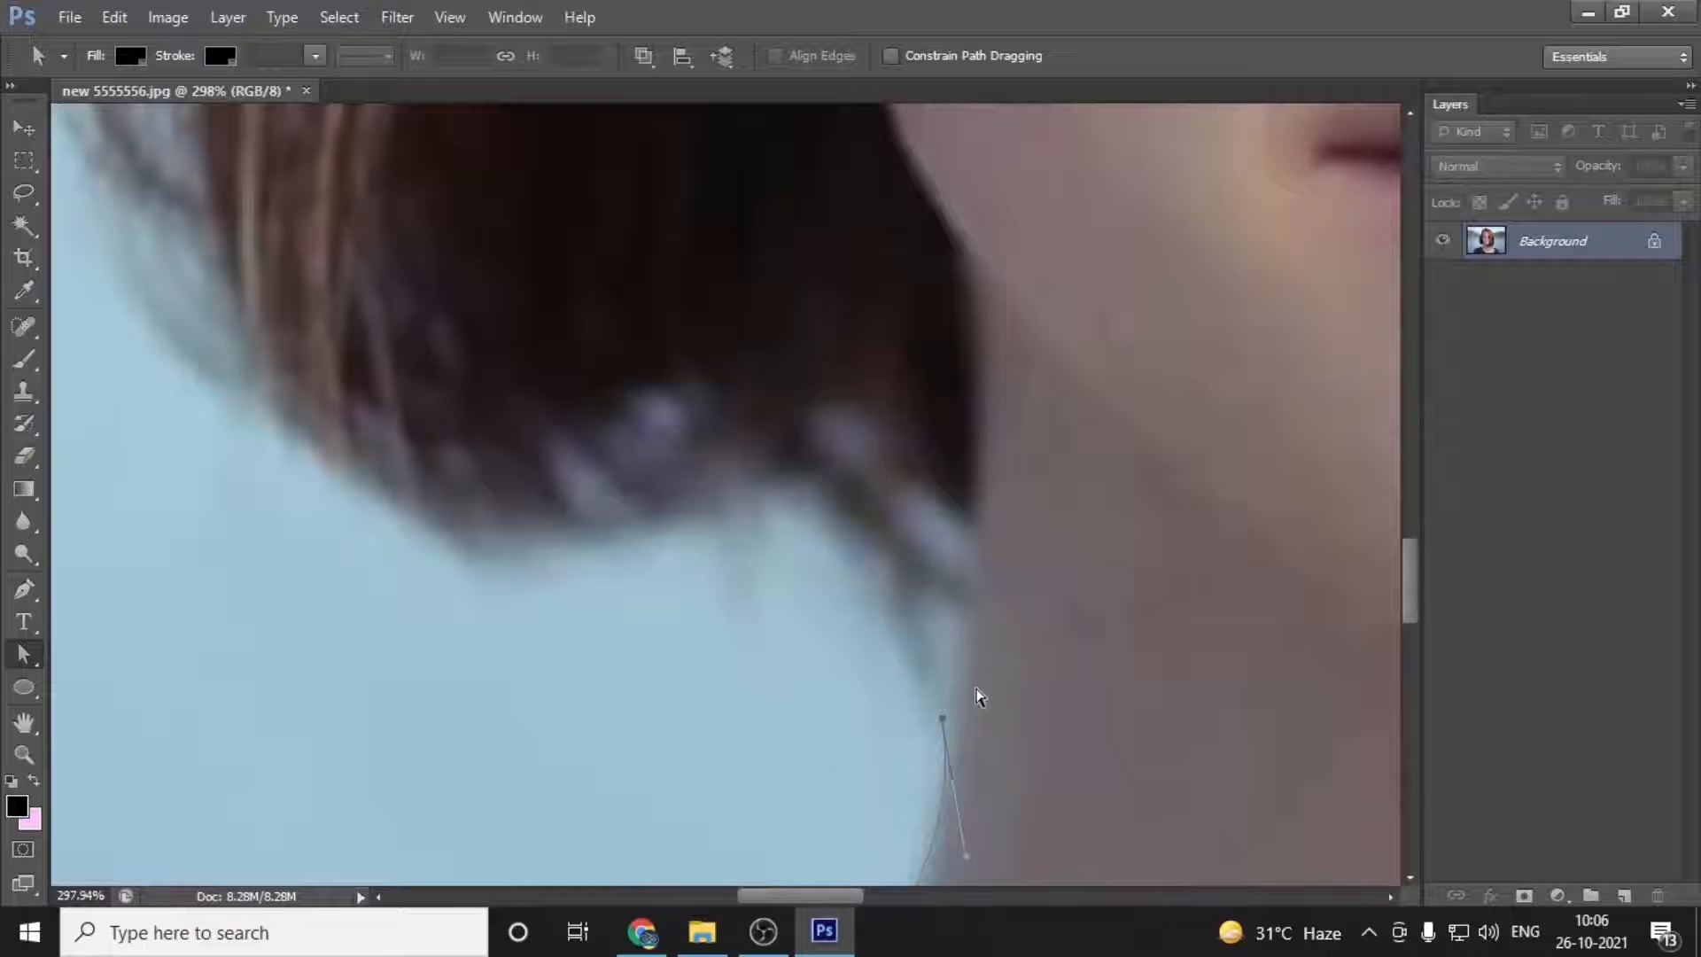
key("p")
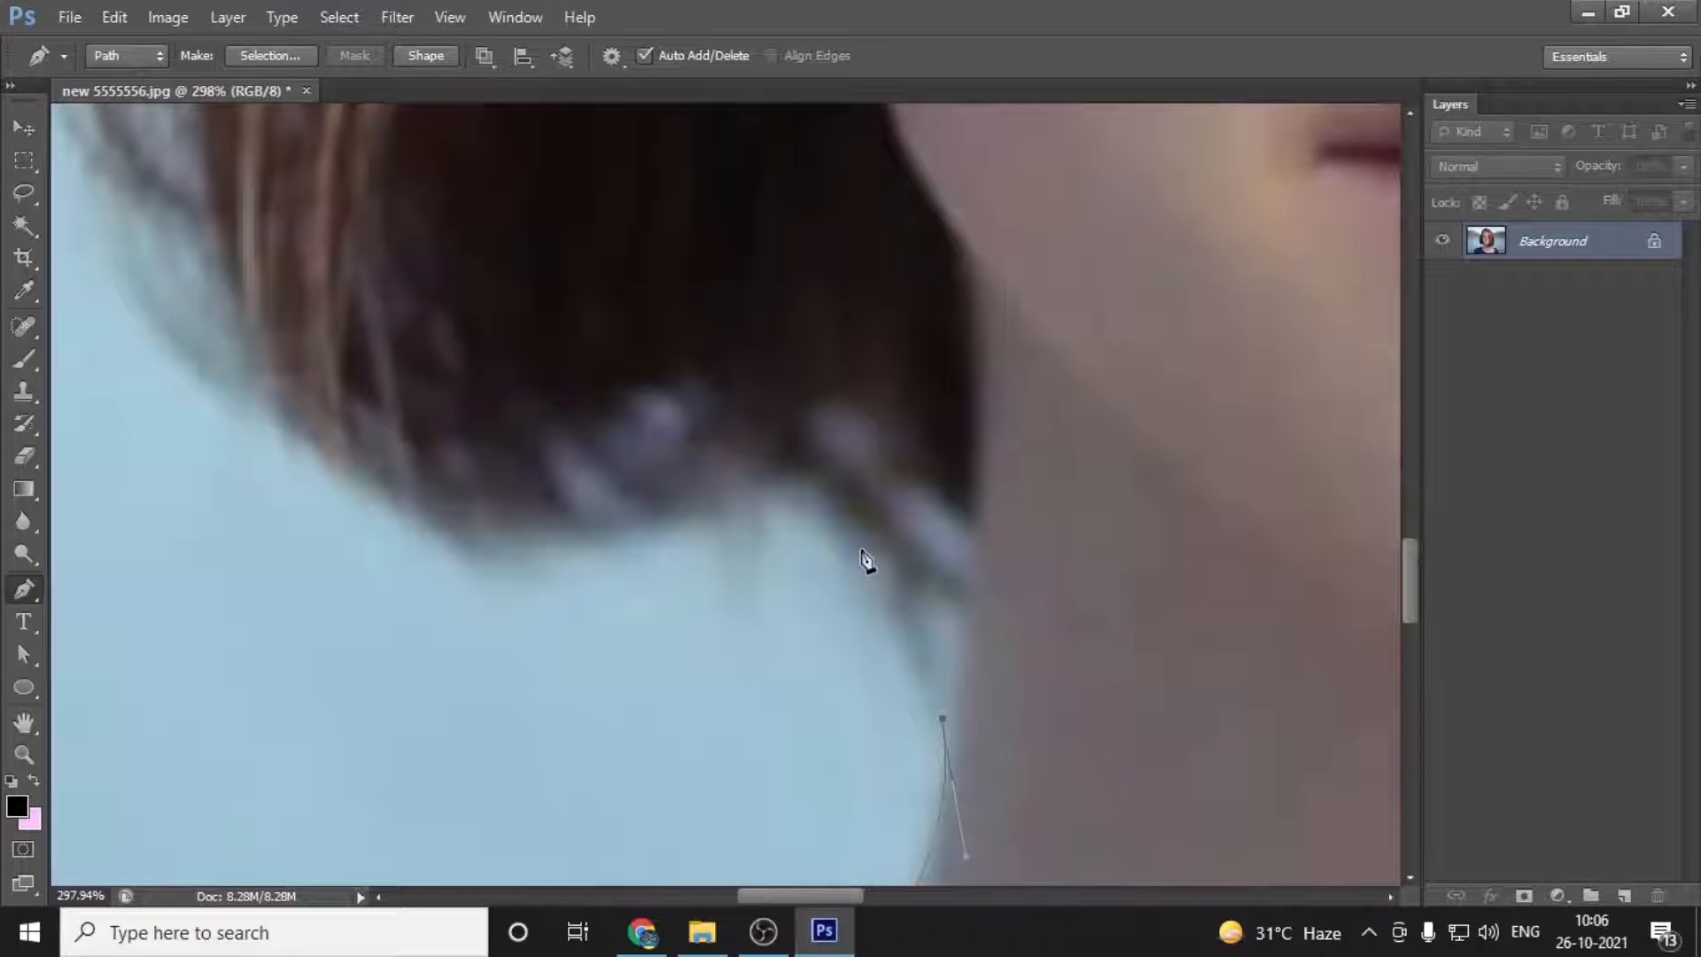
left_click_drag(856, 556, 736, 481)
key("ctrl+z")
Step: Readjust the top neck anchor and its handle, and extend the path to where the neck meets the hair
key("a")
left_click_drag(960, 824, 916, 572)
left_click_drag(900, 490, 902, 543)
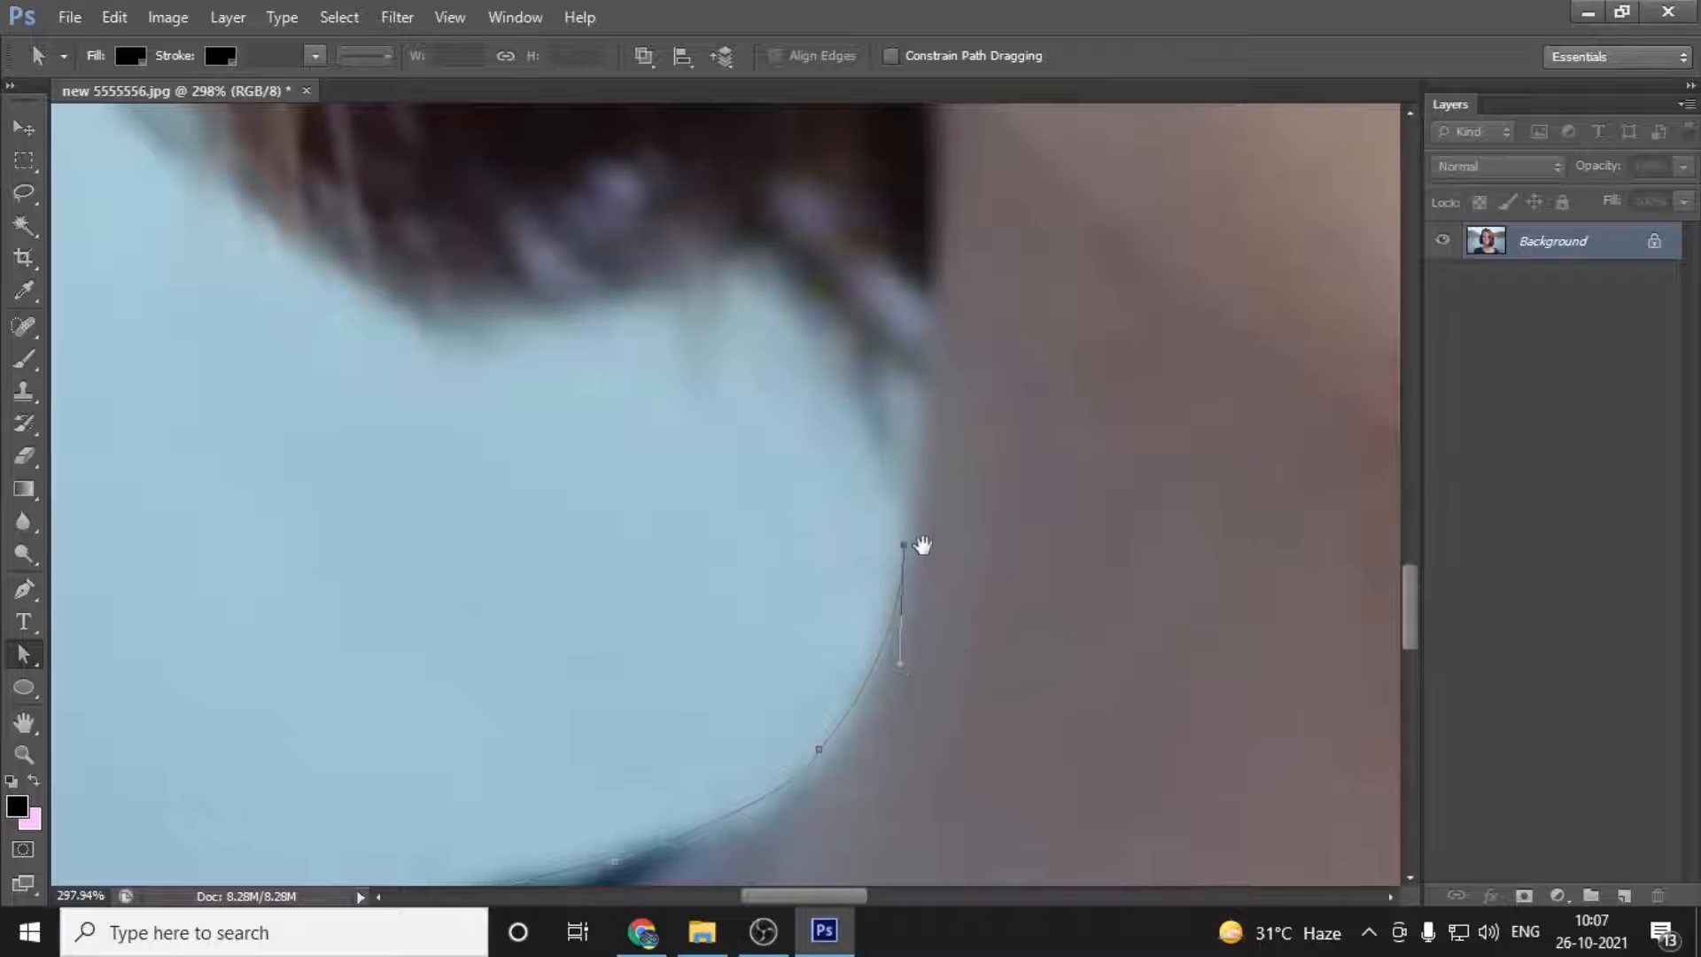
left_click_drag(923, 513, 873, 742)
key("p")
left_click(875, 521)
scroll(873, 512, "up", 1)
left_click_drag(563, 565, 342, 375)
key("ctrl+z")
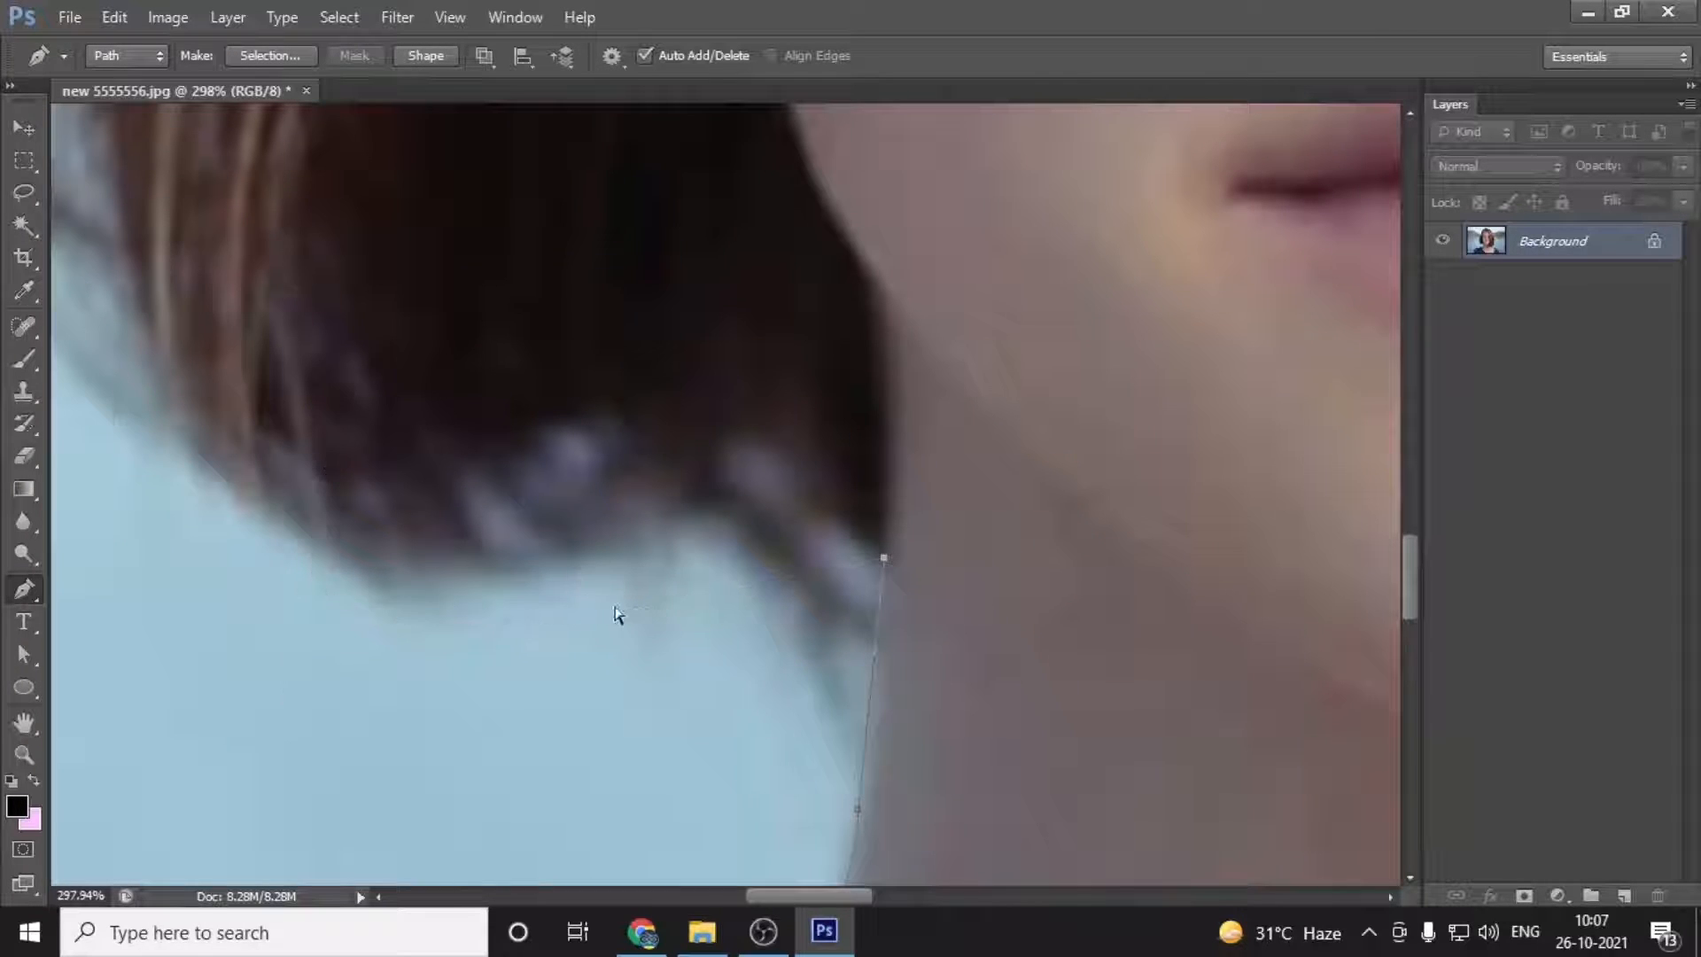
Step: Trace the underside of the left hair from the neck outwards with two curved segments
left_click_drag(691, 549, 605, 600)
left_click(691, 551, "alt")
left_click_drag(360, 599, 231, 542)
left_click(360, 600, "alt")
Step: Nudge the last anchor under the left hair up and slightly to the right to fit the hair edge
key("Up")
key("Up")
key("Up")
key("Up")
key("Up")
key("Up")
key("Up")
key("Up")
key("Up")
key("Up")
key("Up")
key("Up")
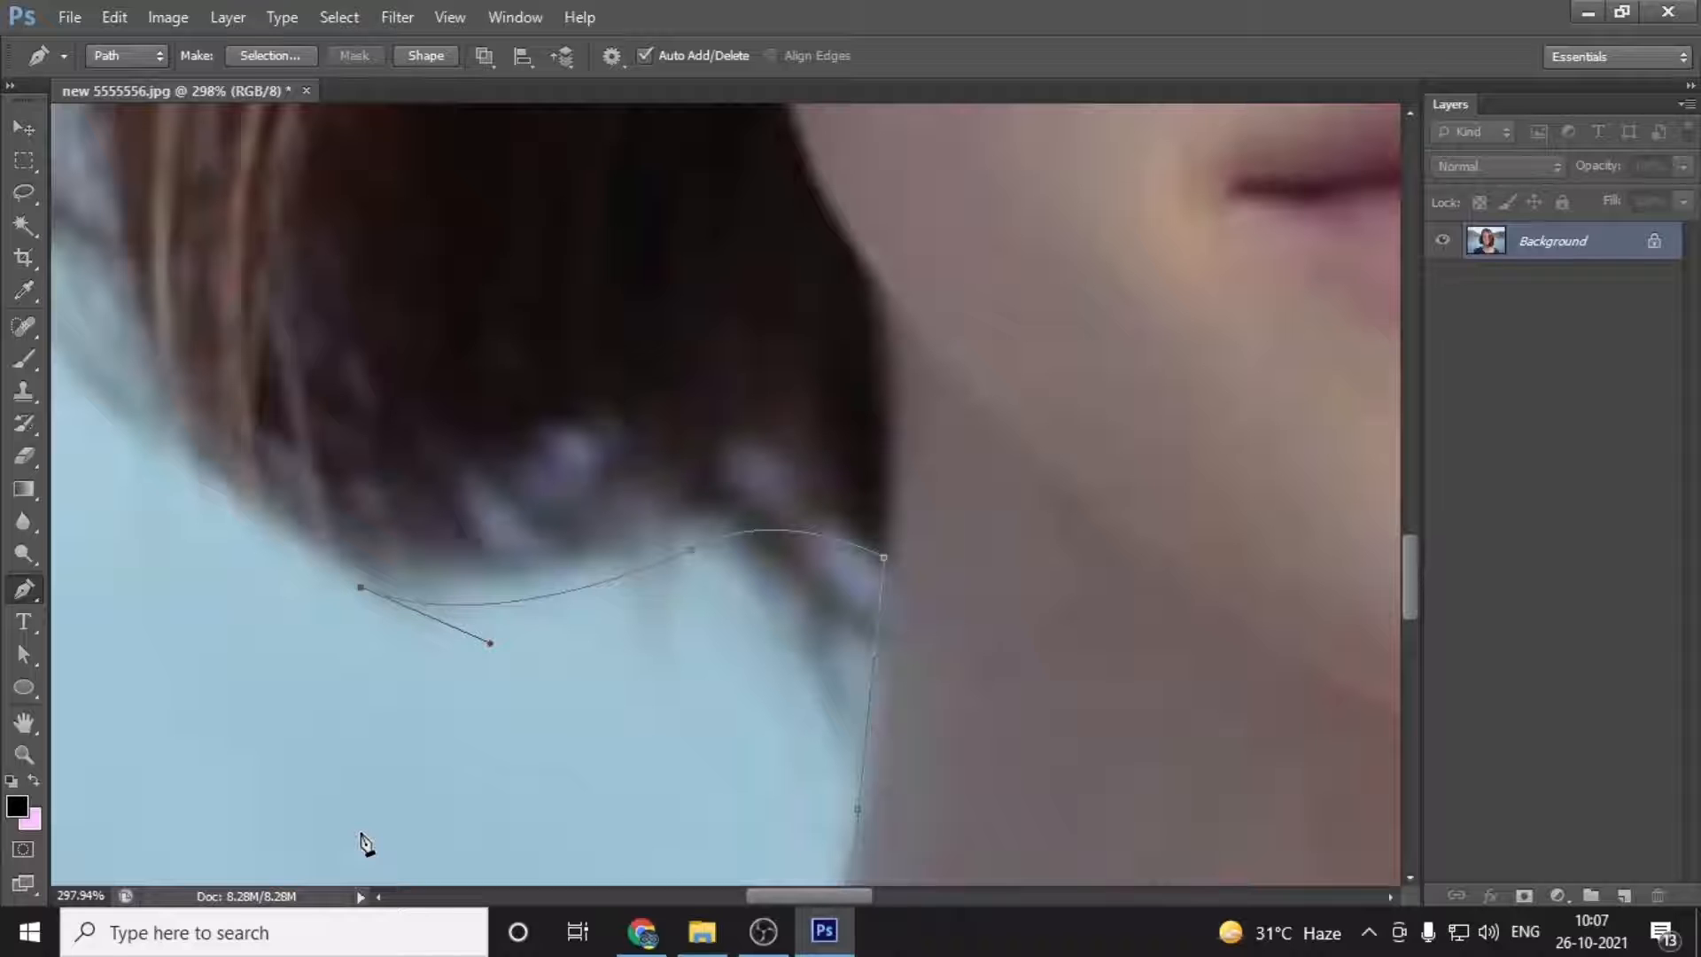
key("Right")
key("Right")
key("Right")
Step: Curve the path around the rounded lower-left hair and up its outer side
left_click_drag(195, 435, 322, 683)
left_click_drag(344, 531, 360, 684)
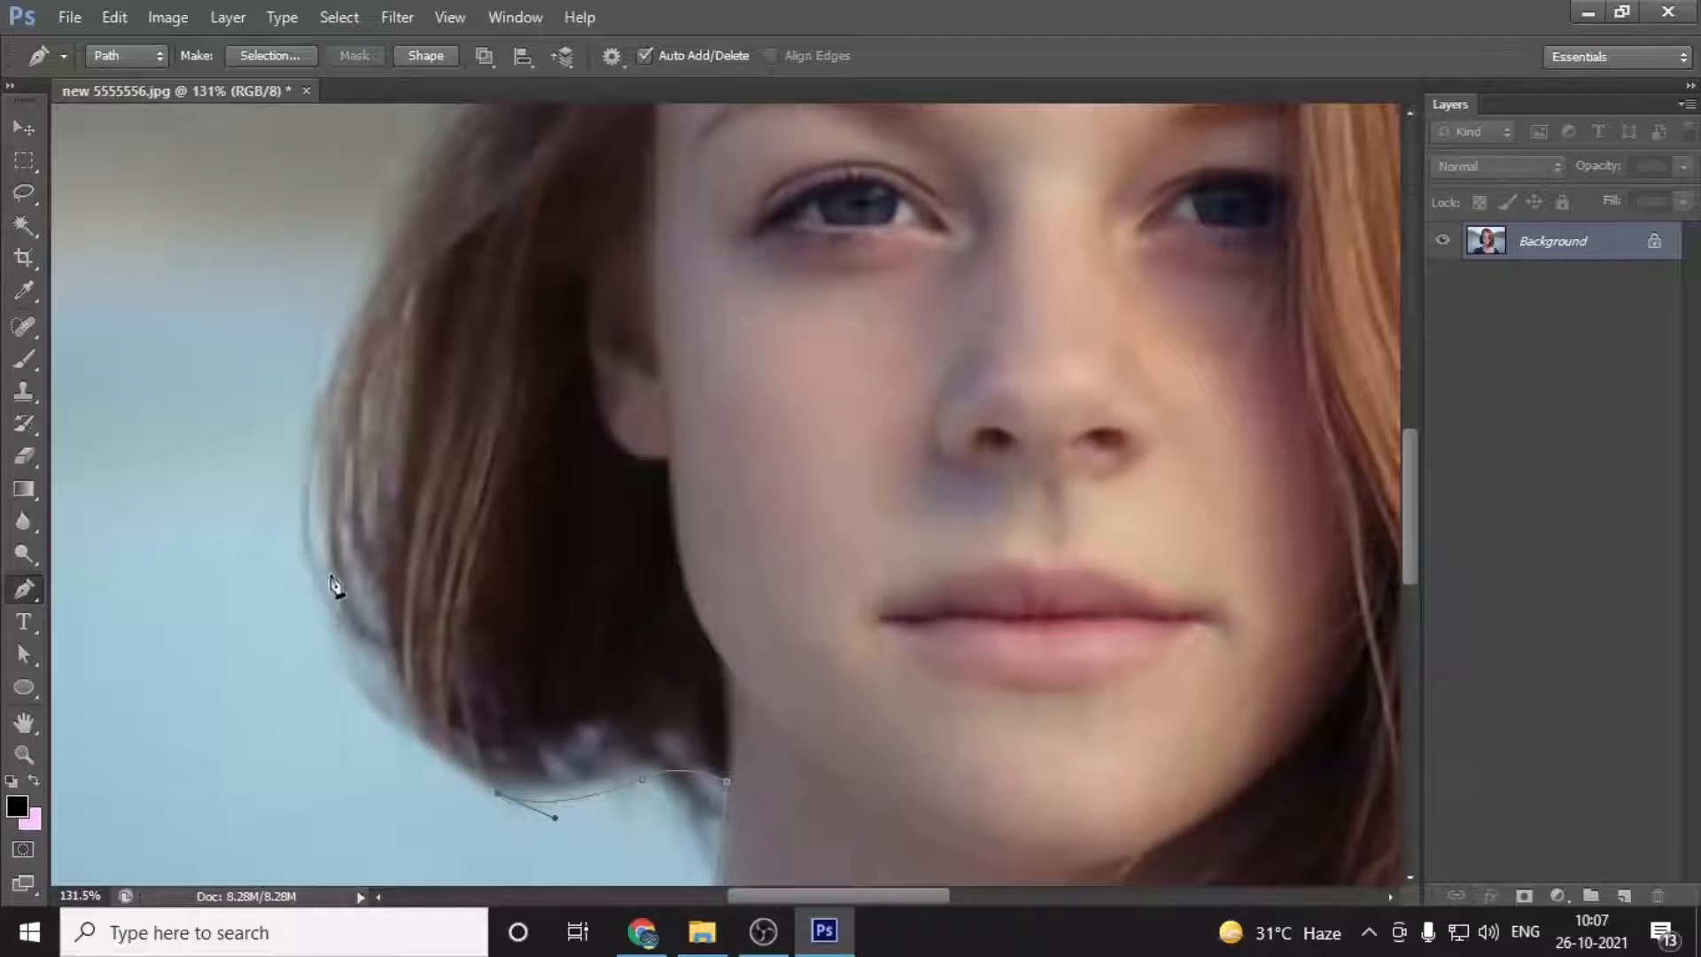
left_click_drag(310, 564, 302, 407)
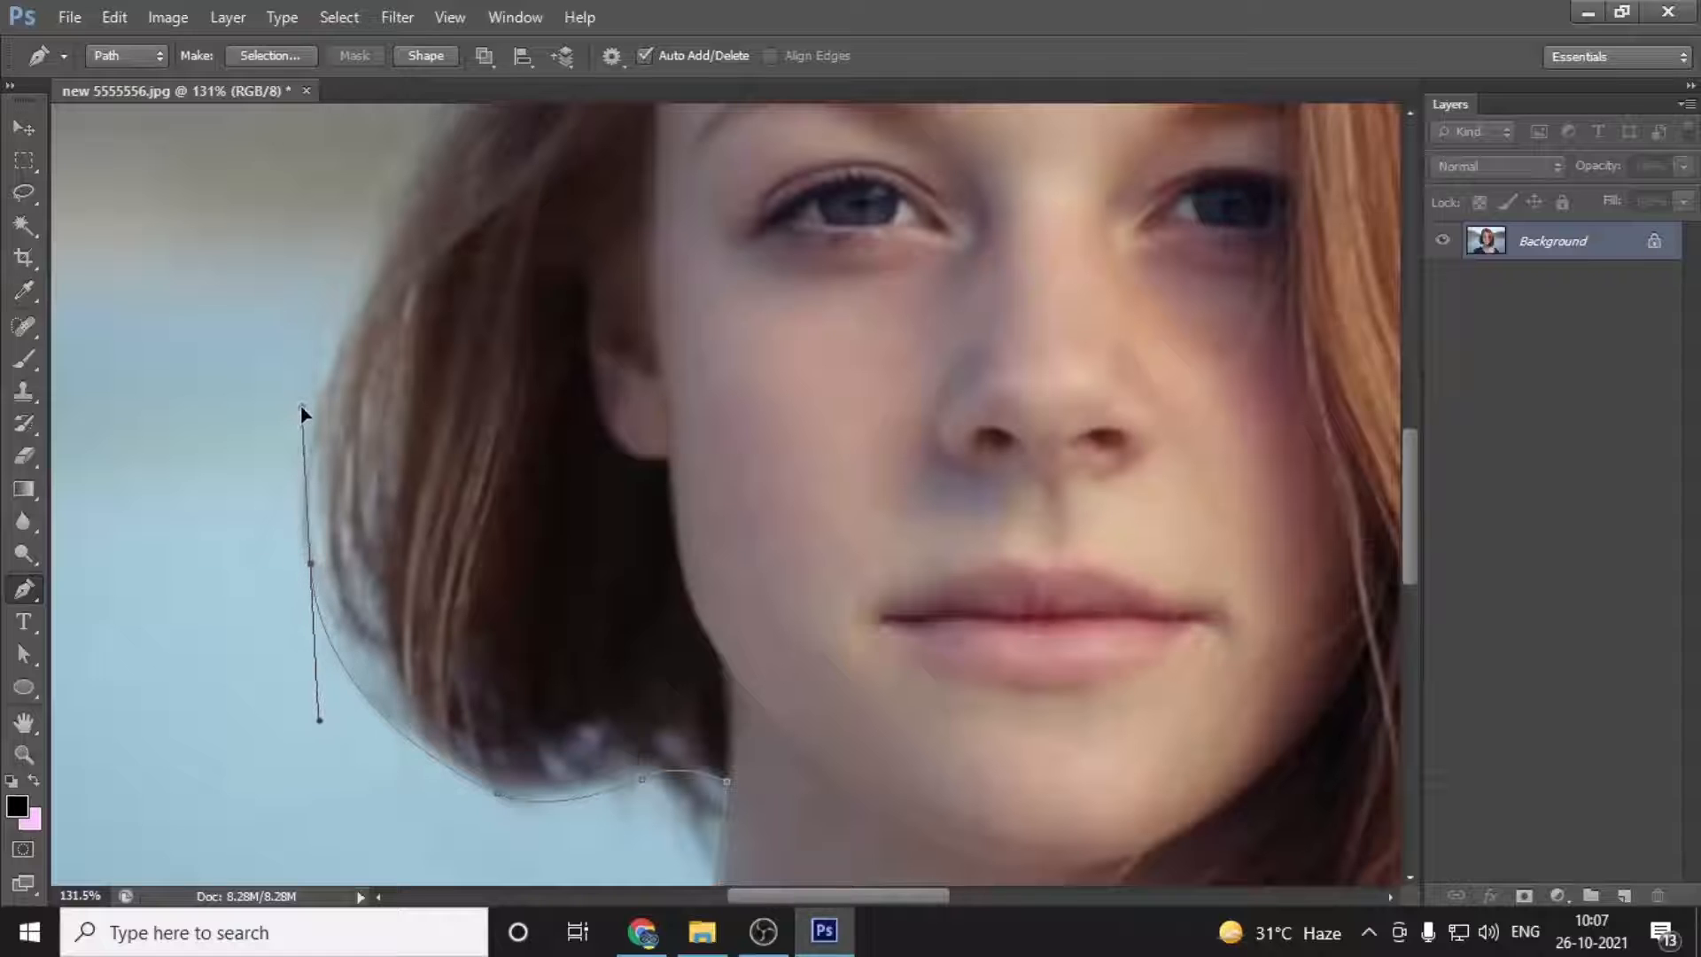
left_click_drag(345, 413, 308, 666)
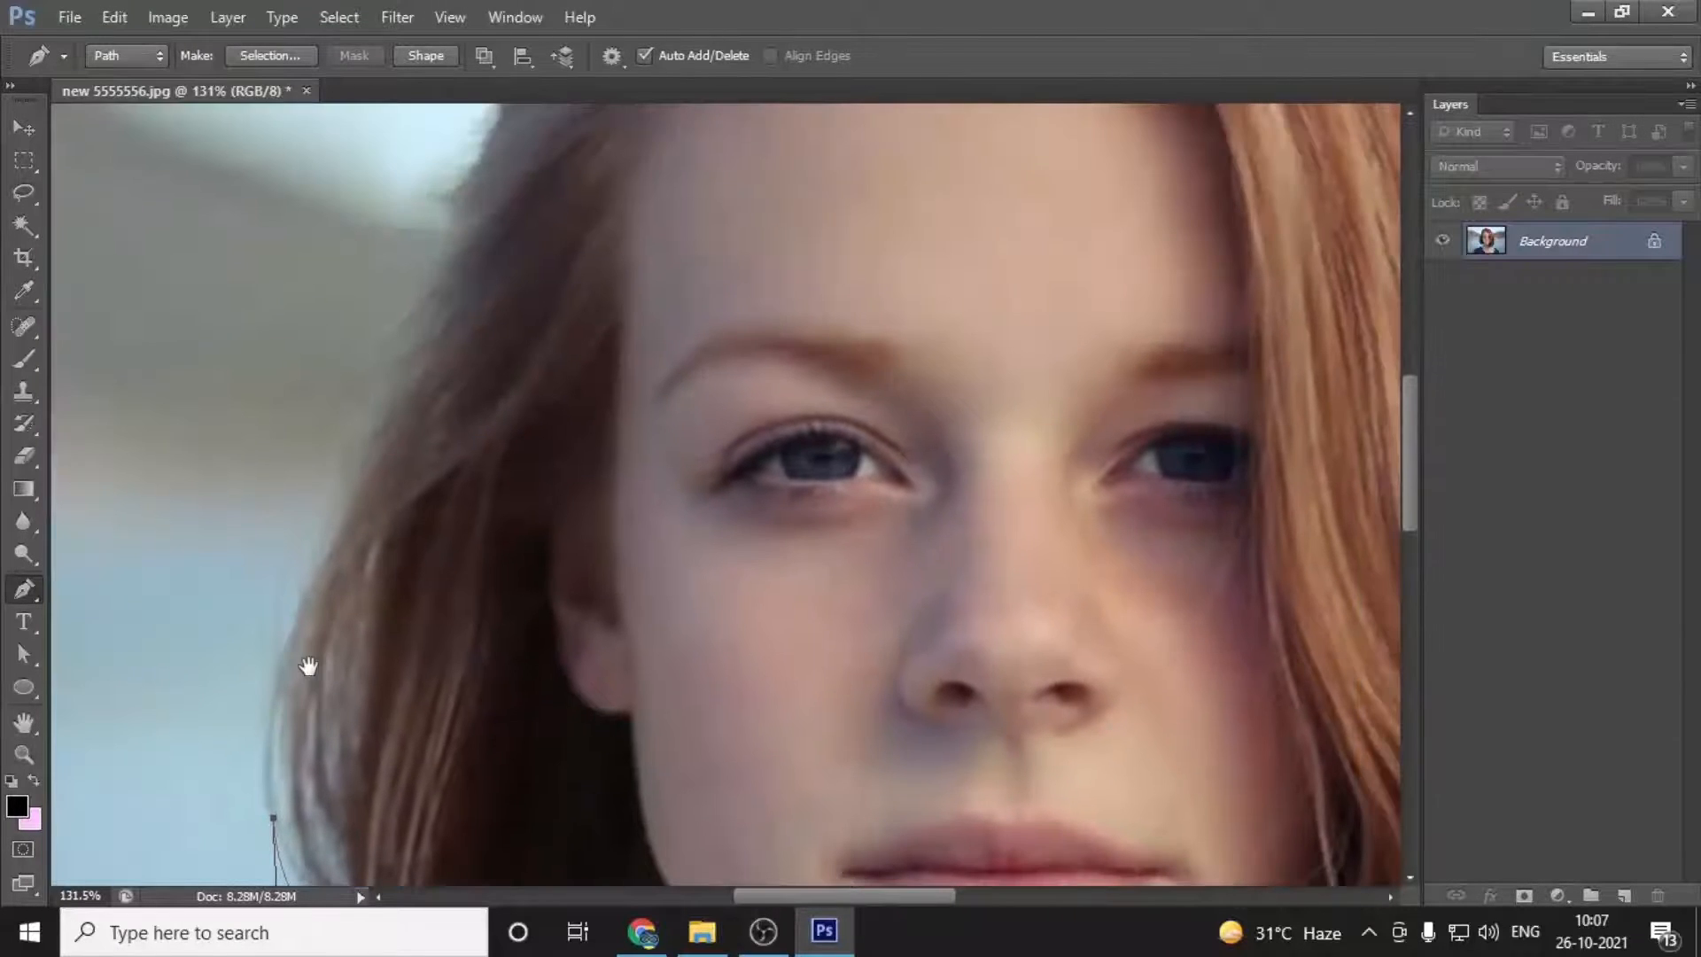
left_click_drag(311, 572, 339, 655)
left_click(312, 573, "alt")
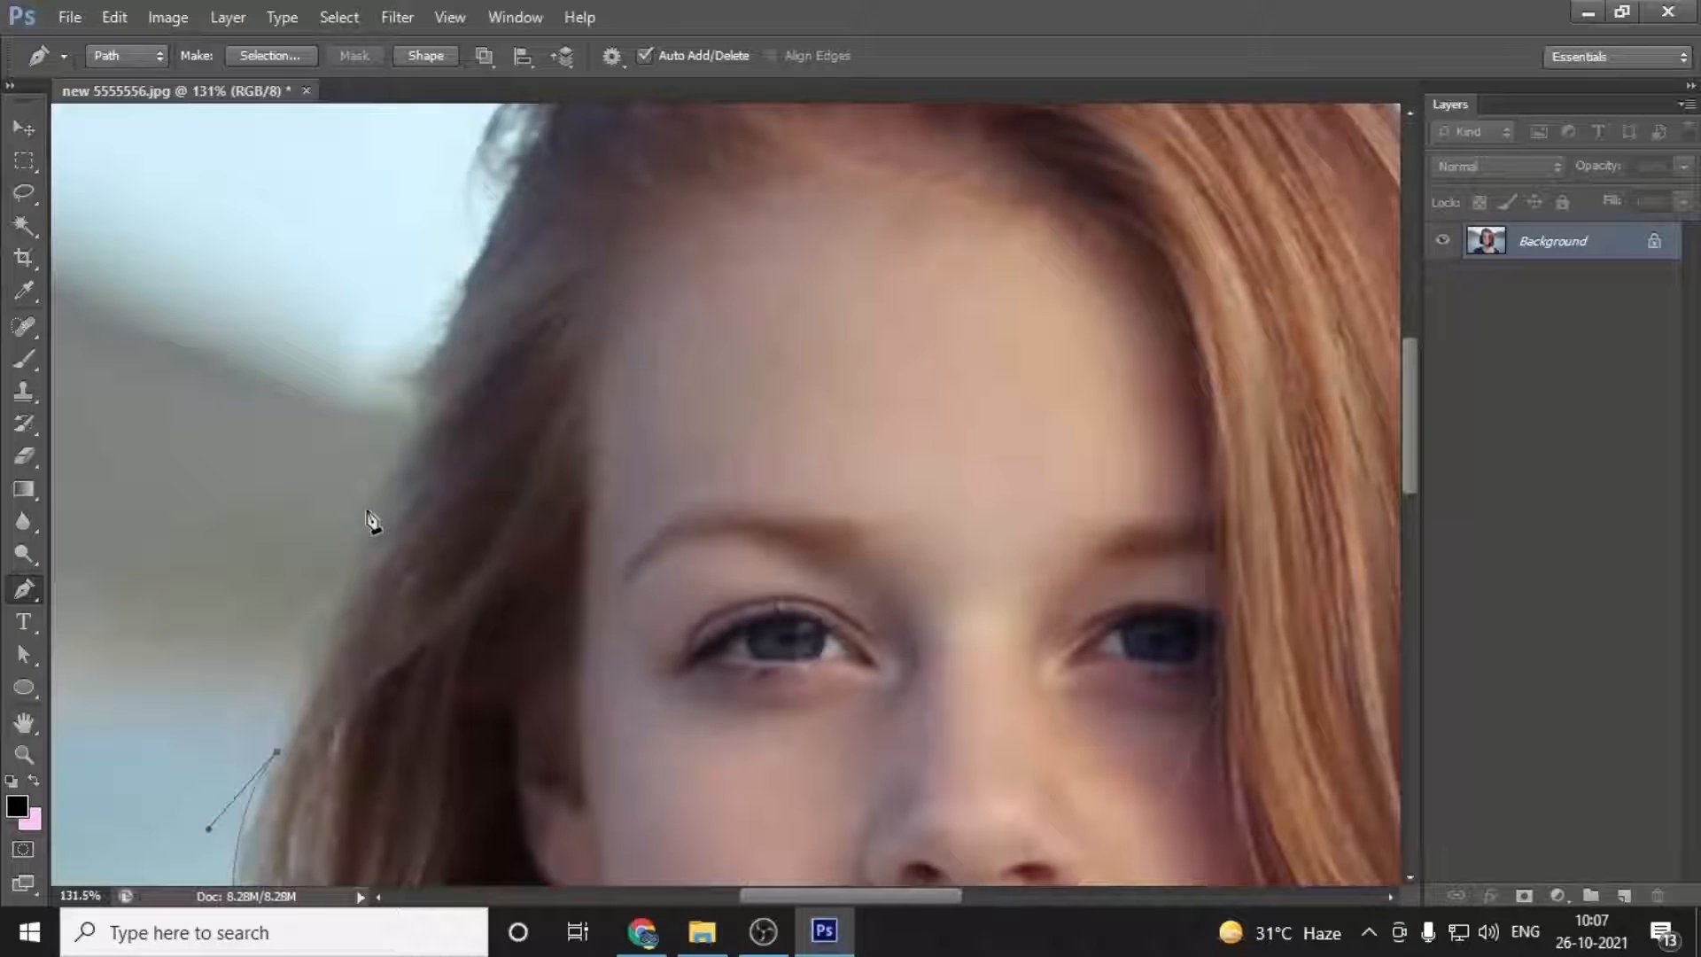
Step: Trace the upper-left hair edge past the forehead and the loose strands to the start of the crown
left_click_drag(366, 507, 381, 676)
left_click_drag(404, 537, 429, 500)
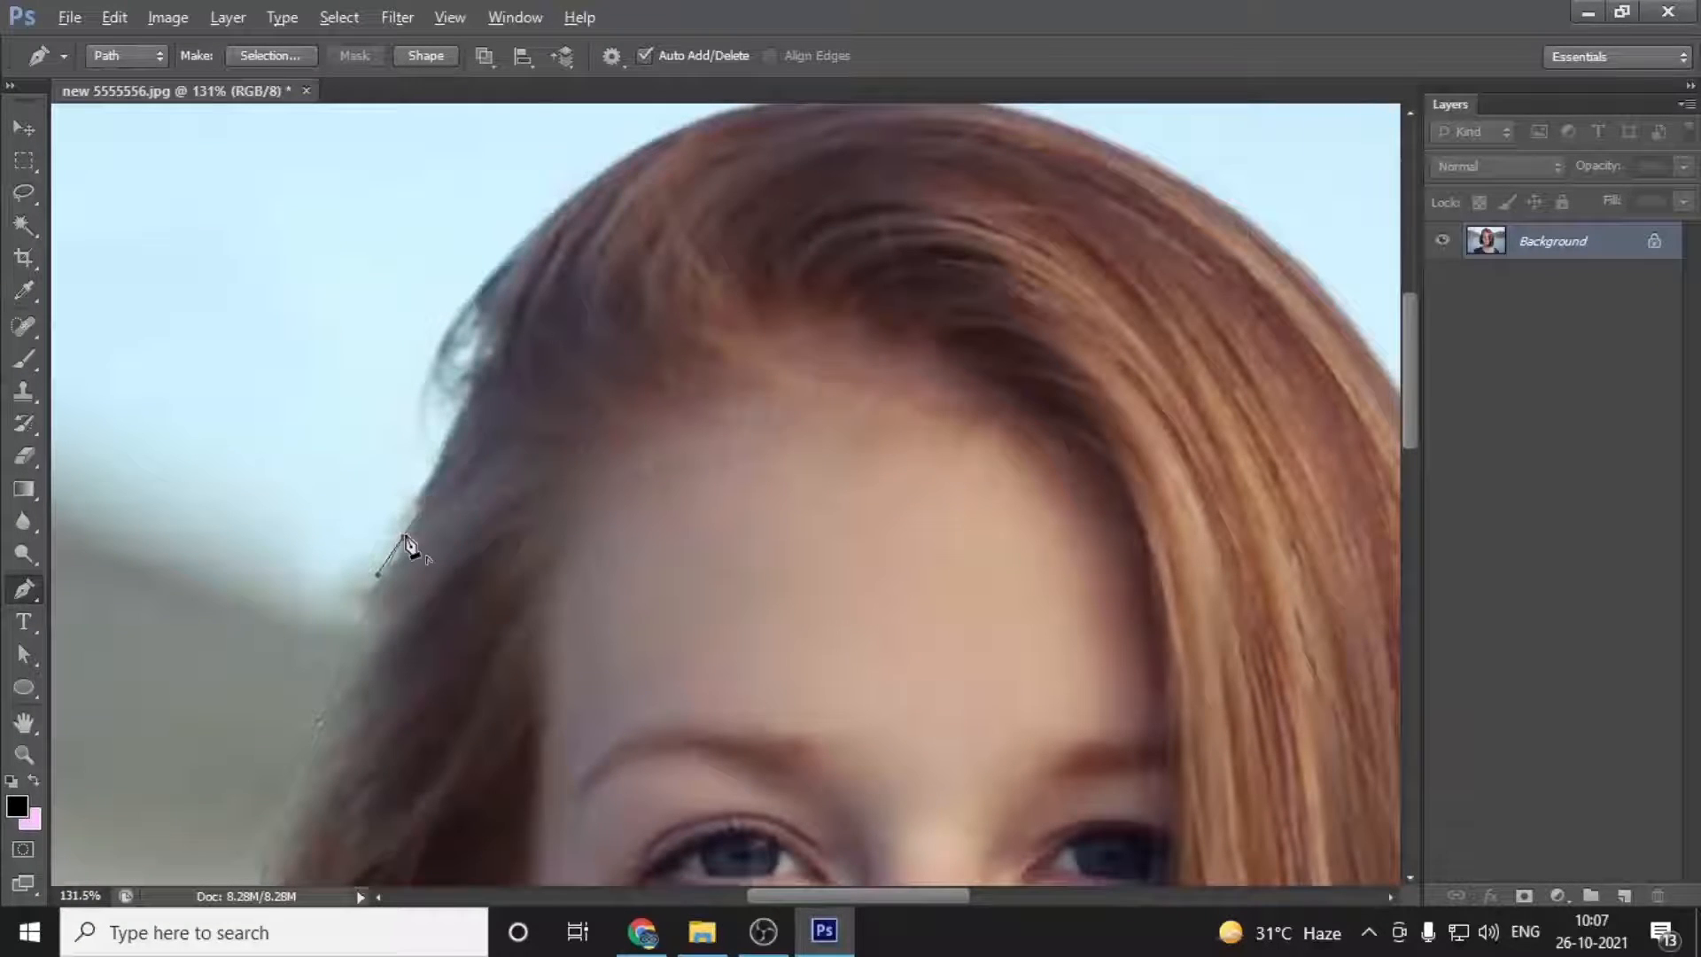
scroll(456, 496, "up", 5)
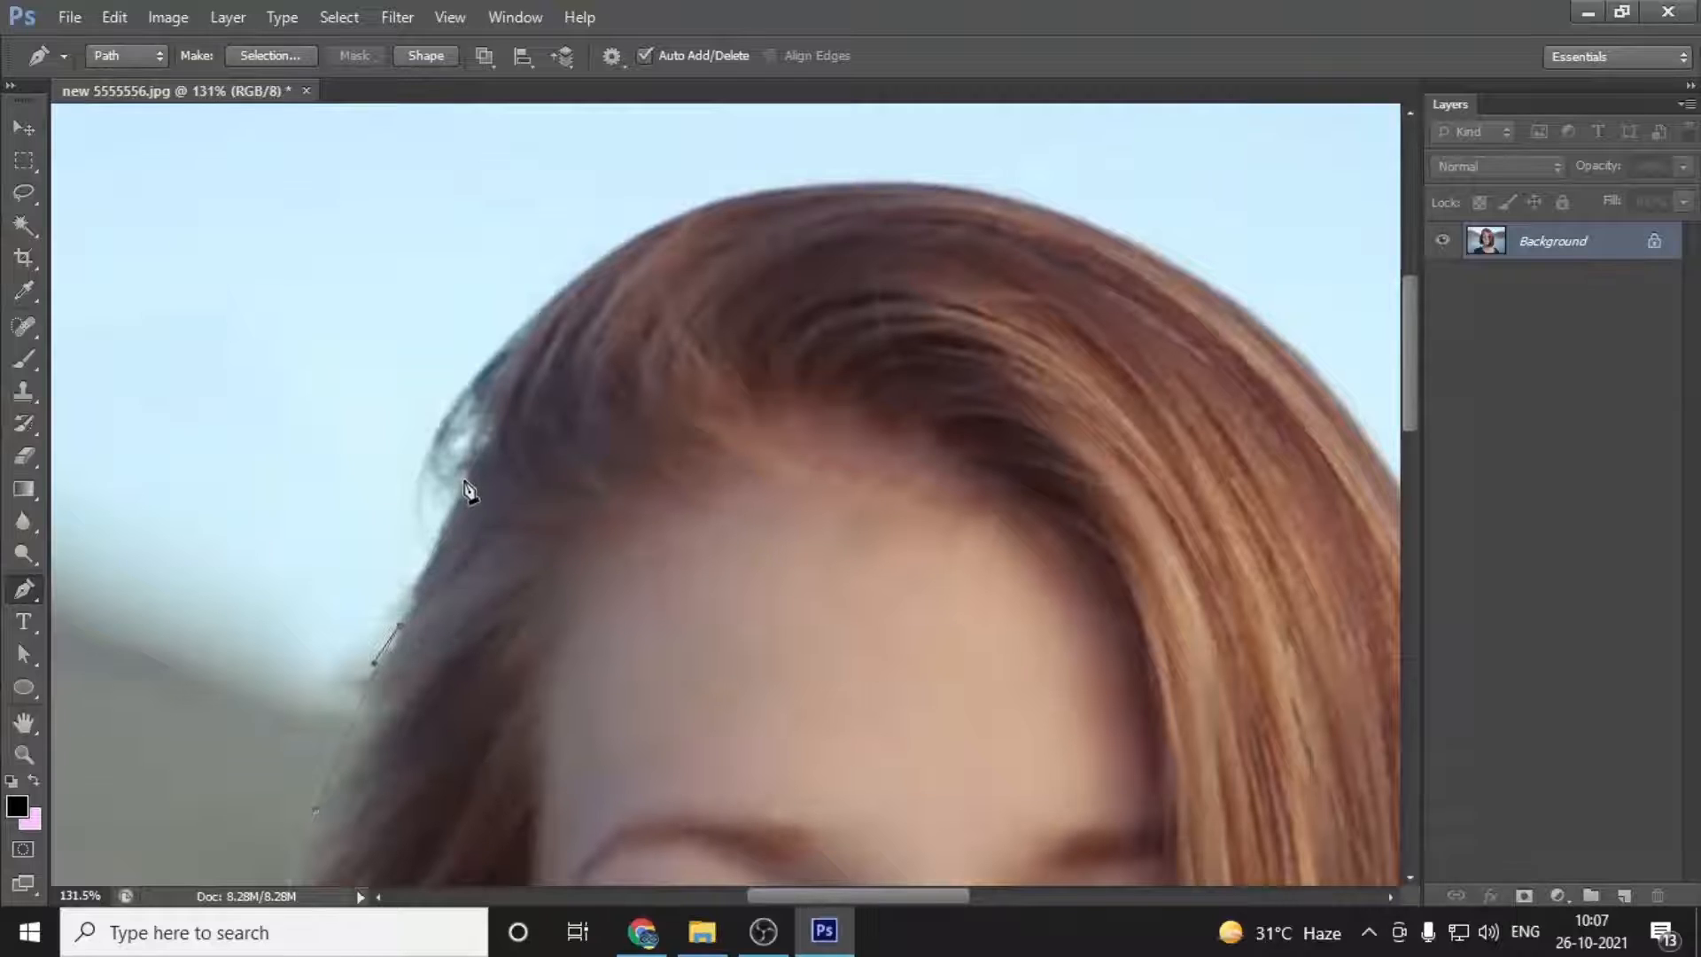
left_click(452, 483)
left_click_drag(443, 411, 457, 350)
key("ctrl+z")
left_click(531, 313)
Step: Outline the crown of the head and the upper-right curve of the hair with two long curved segments
left_click_drag(785, 290, 621, 432)
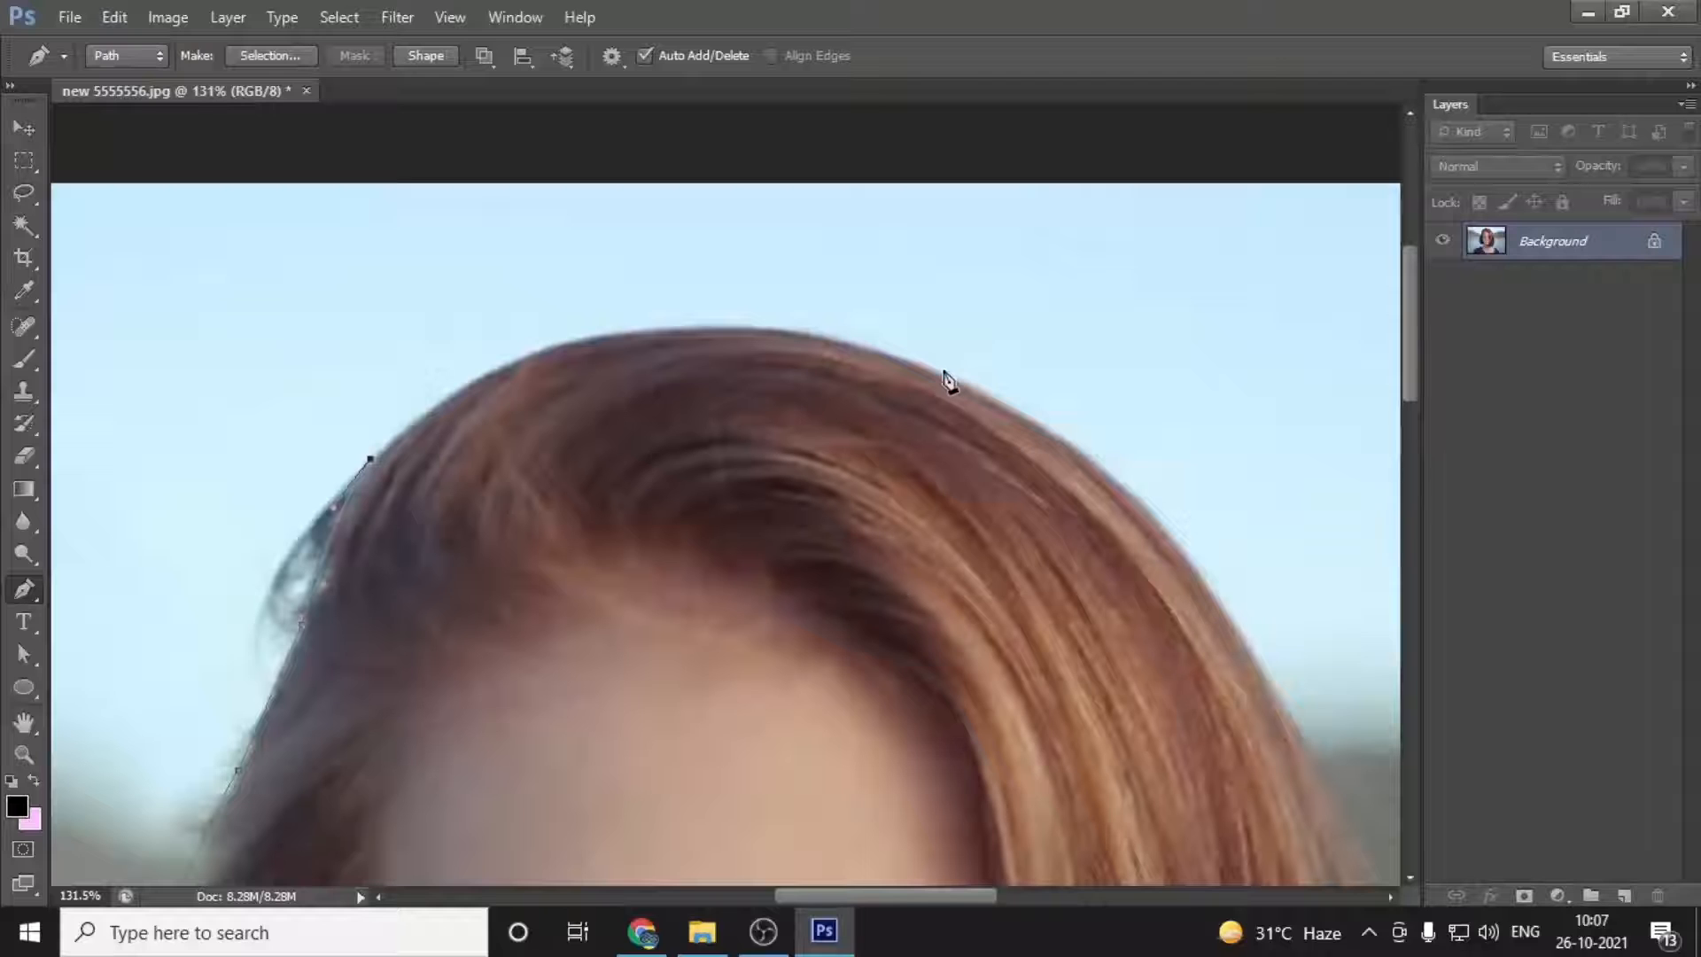
left_click_drag(924, 364, 1306, 497)
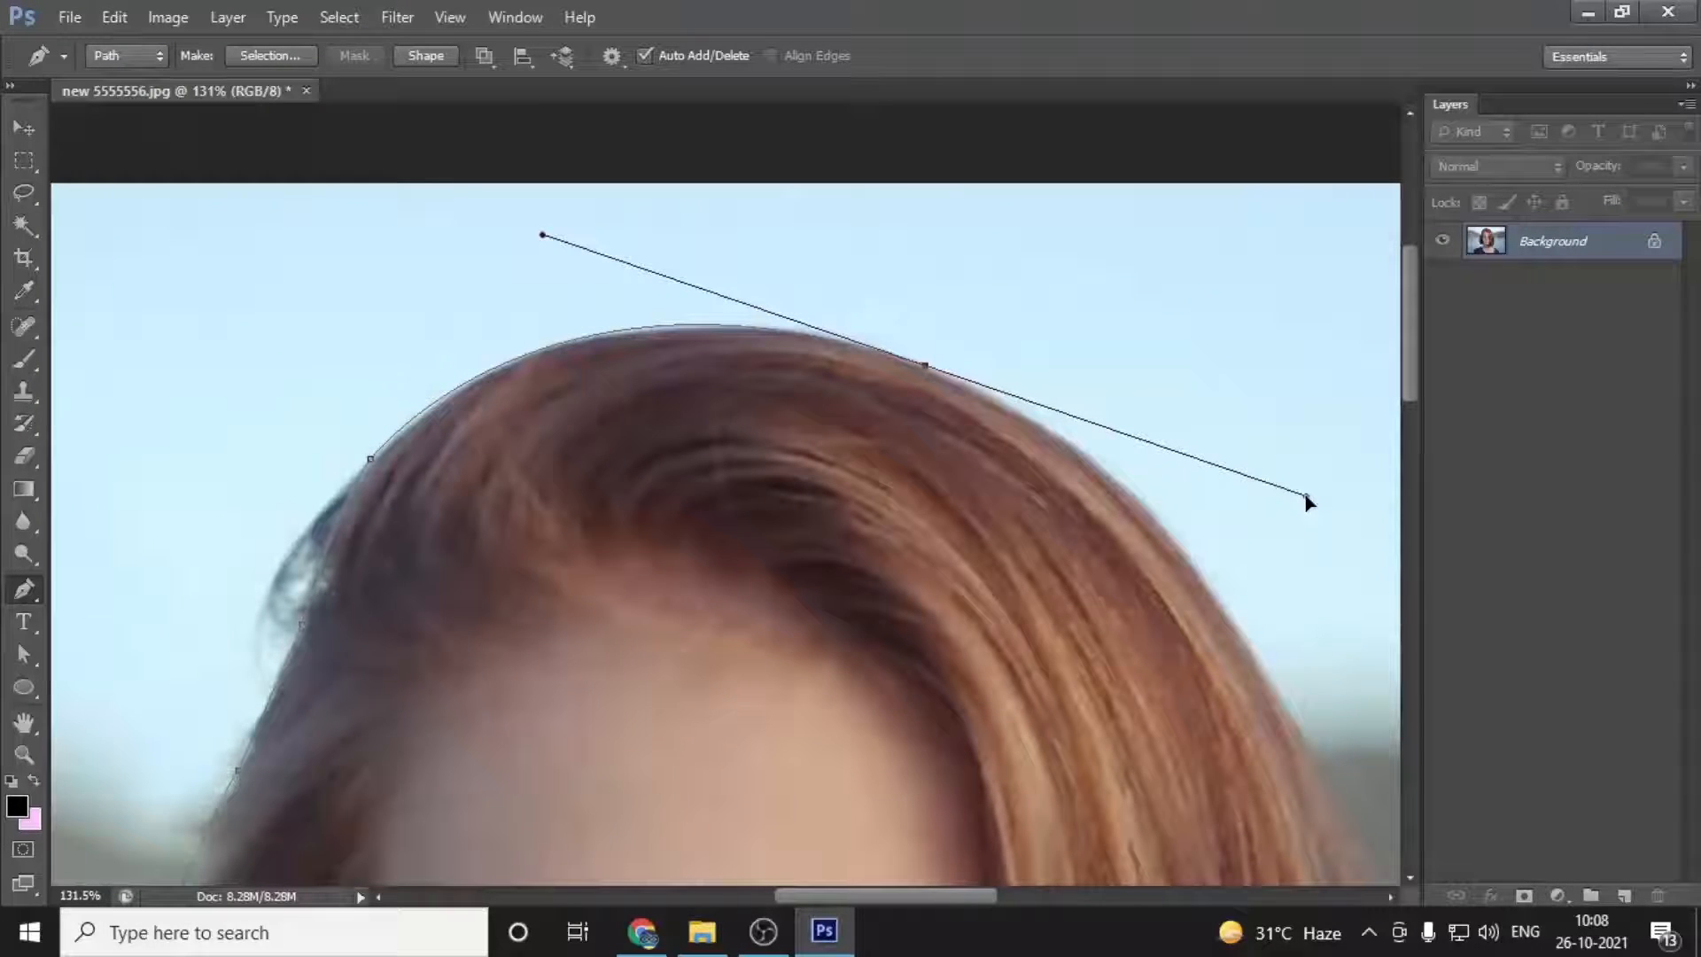
left_click(924, 365, "alt")
left_click_drag(1053, 505, 688, 326)
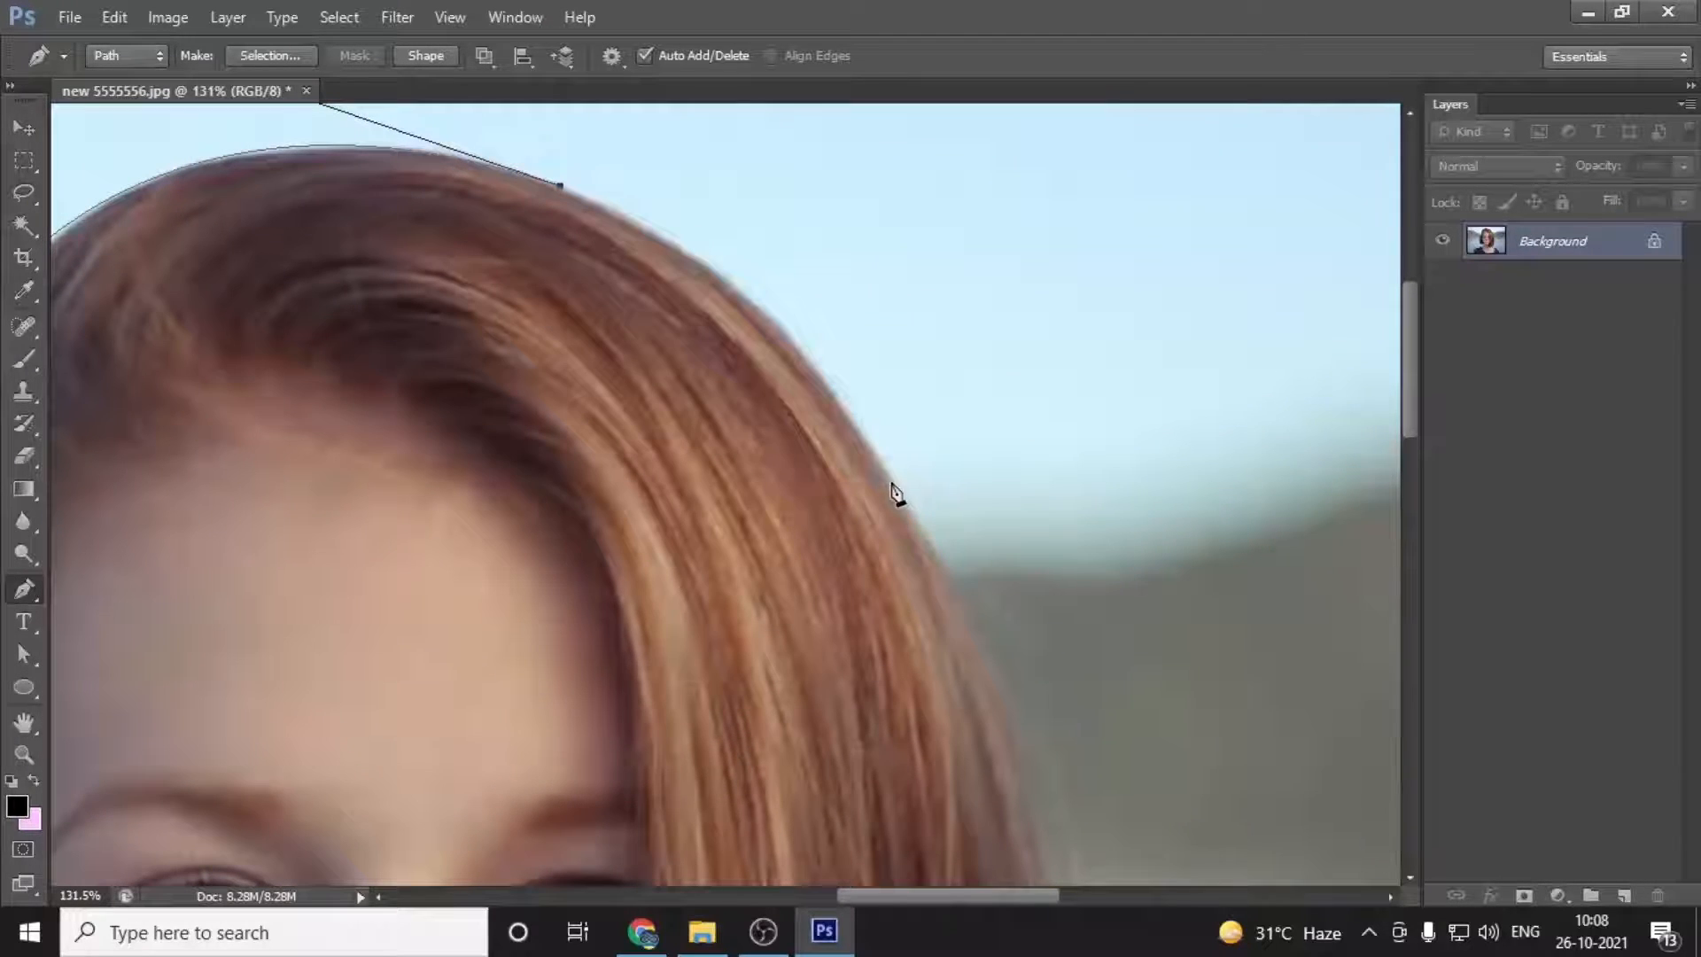
left_click_drag(893, 479, 1009, 709)
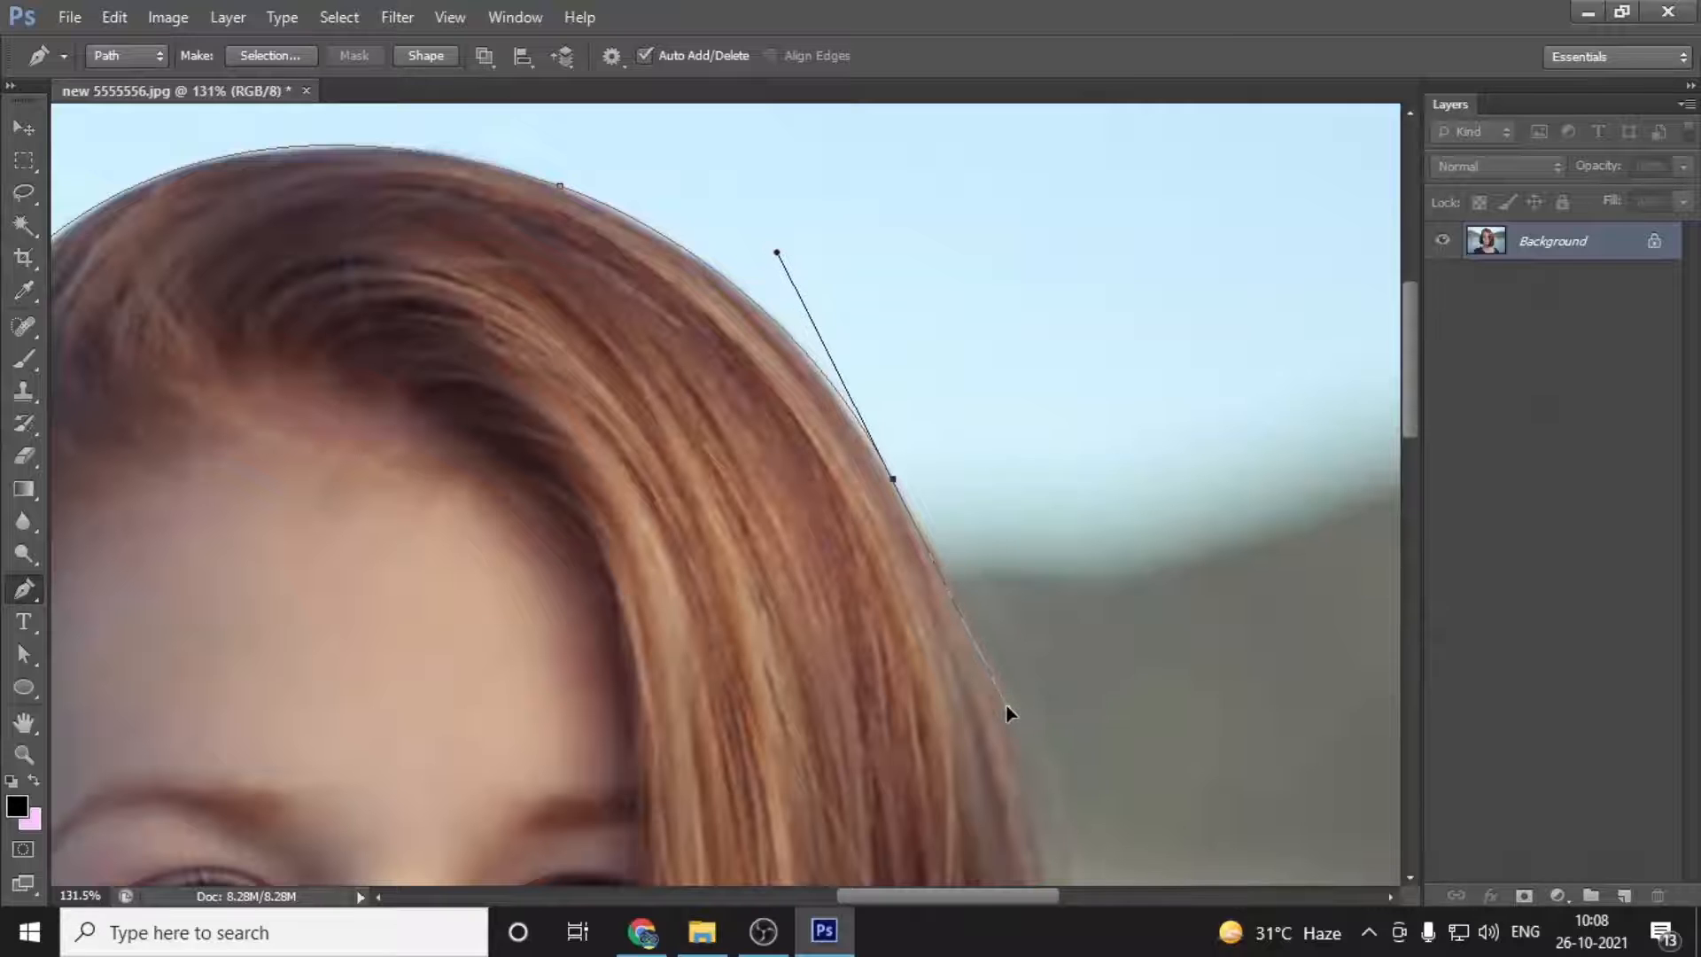
left_click(894, 480, "alt")
Step: Continue the path down the right hair edge, from the skyline to just past eye level
left_click_drag(913, 506, 886, 480)
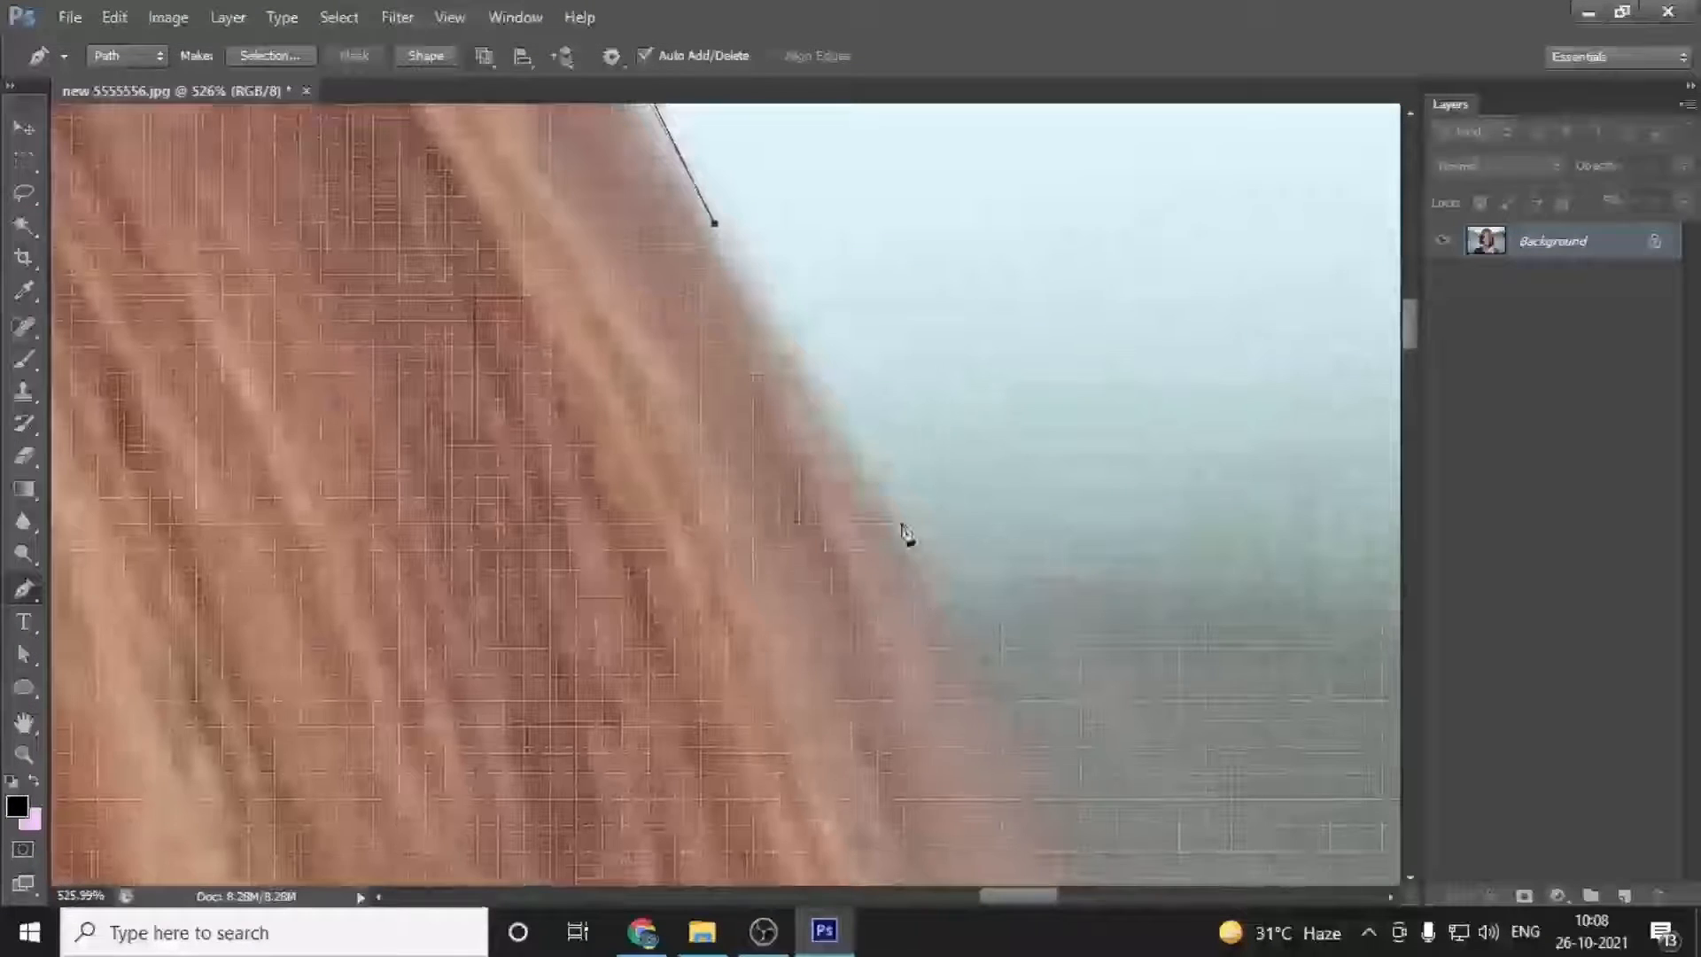
left_click_drag(966, 624, 1014, 706)
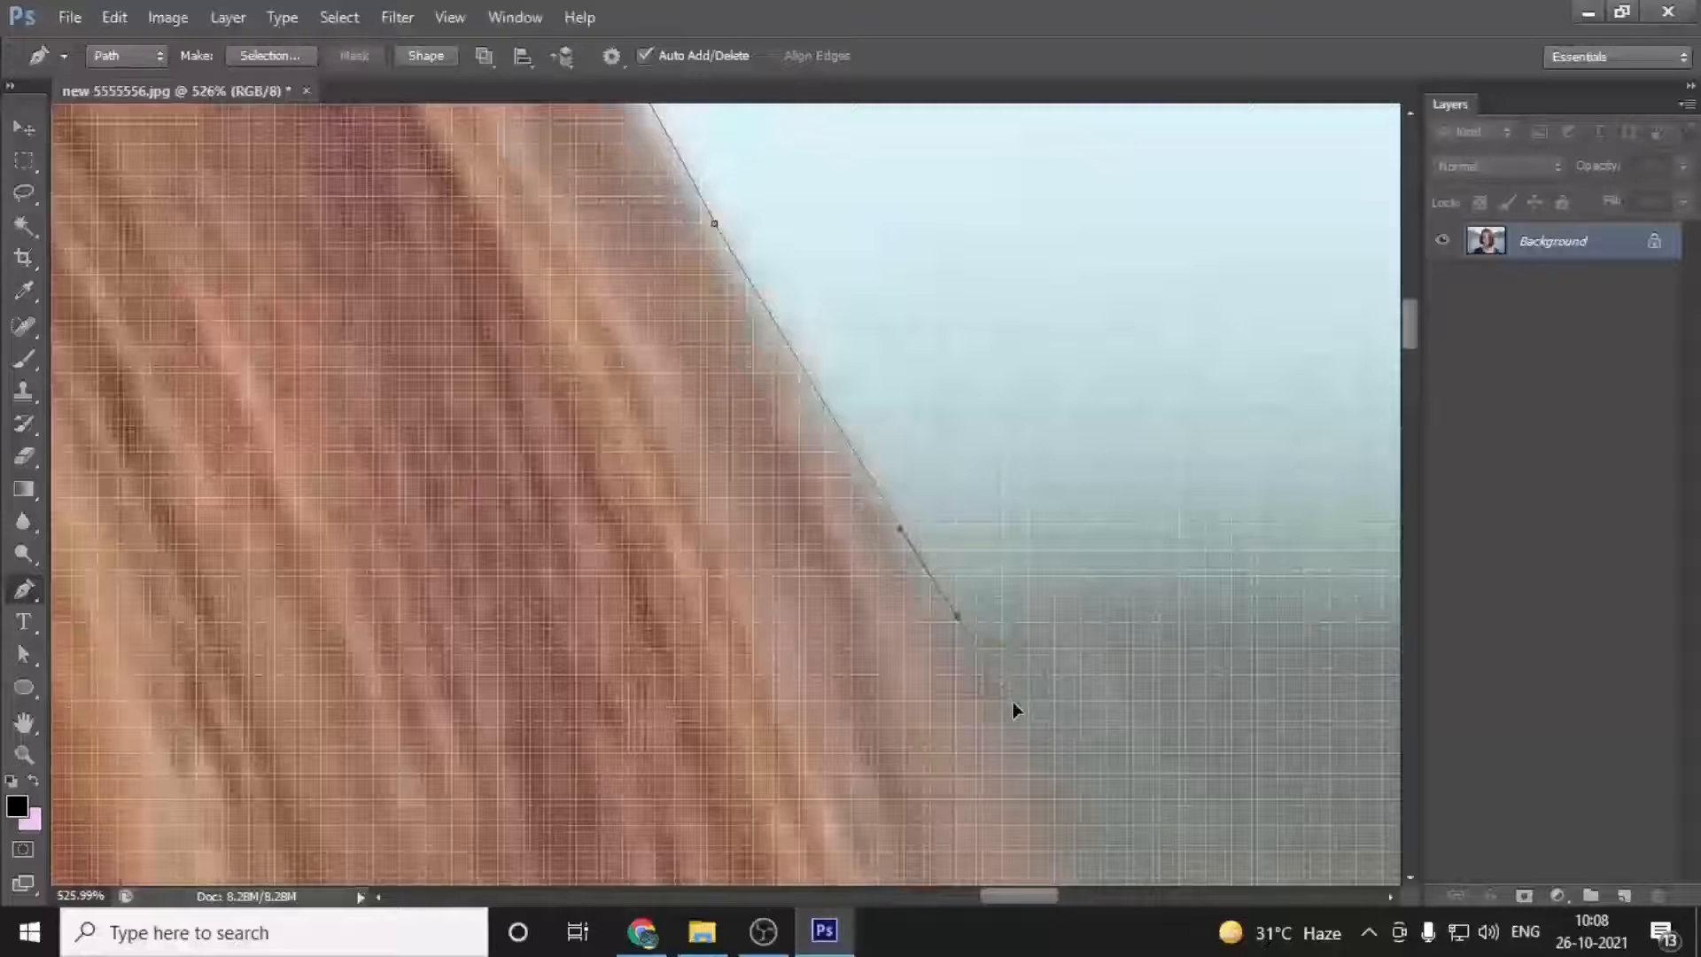
left_click(958, 618, "alt")
left_click_drag(1018, 635, 776, 446)
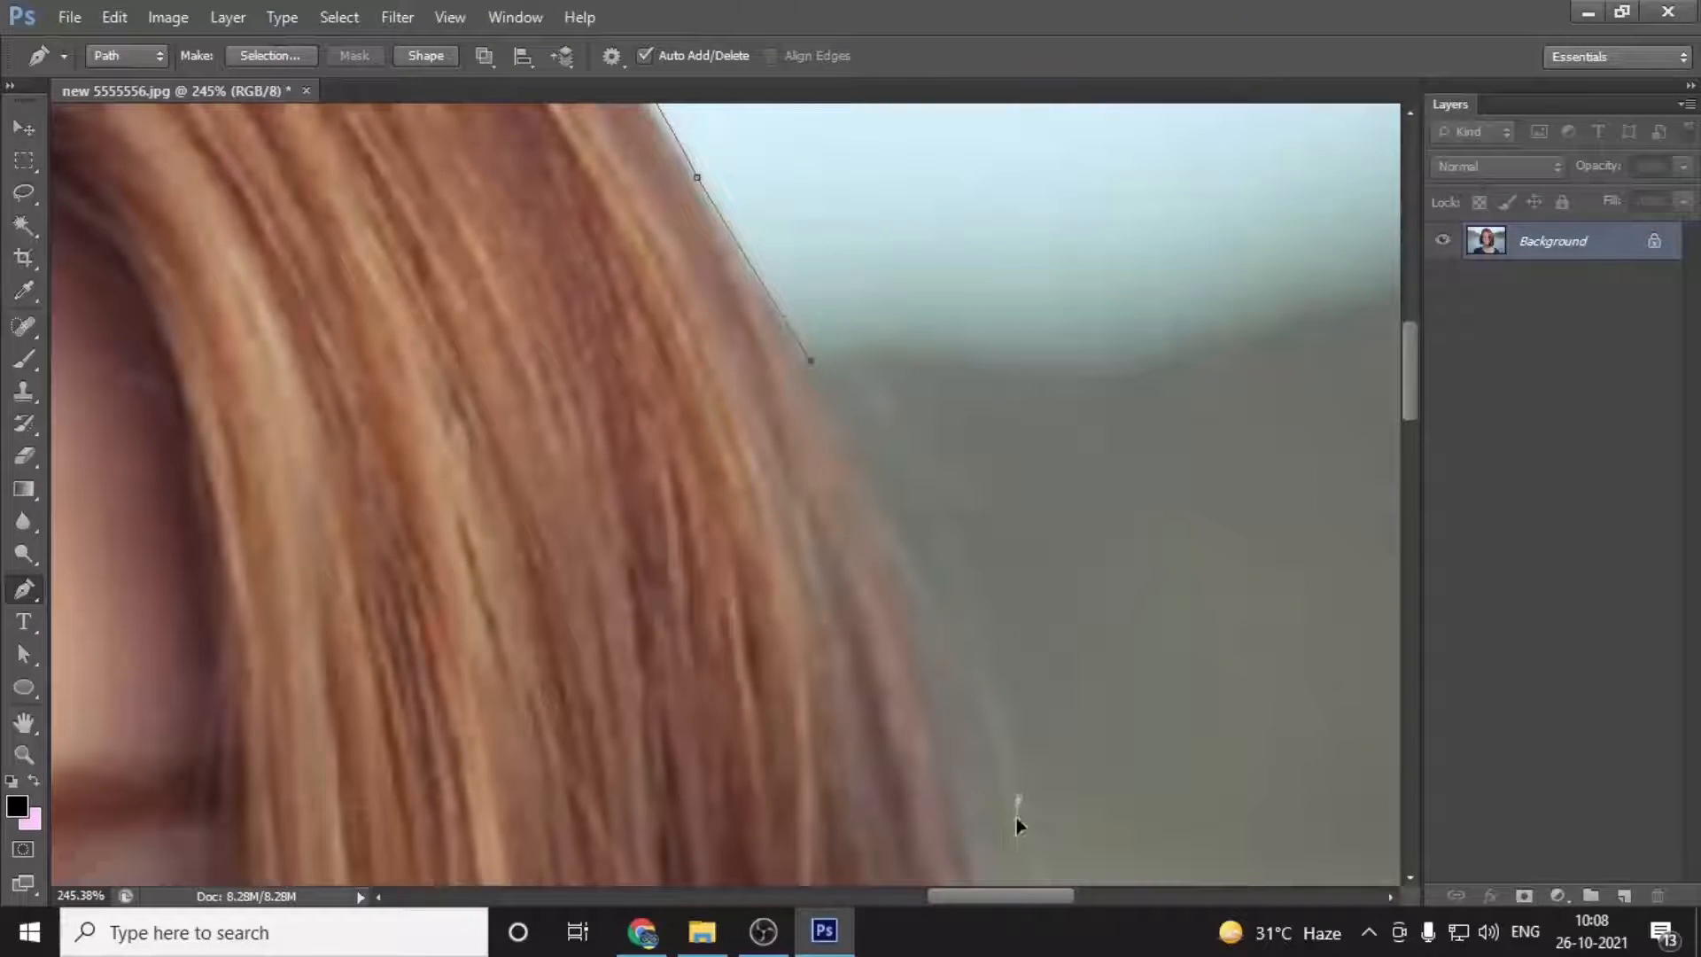
scroll(1023, 813, "down", 3)
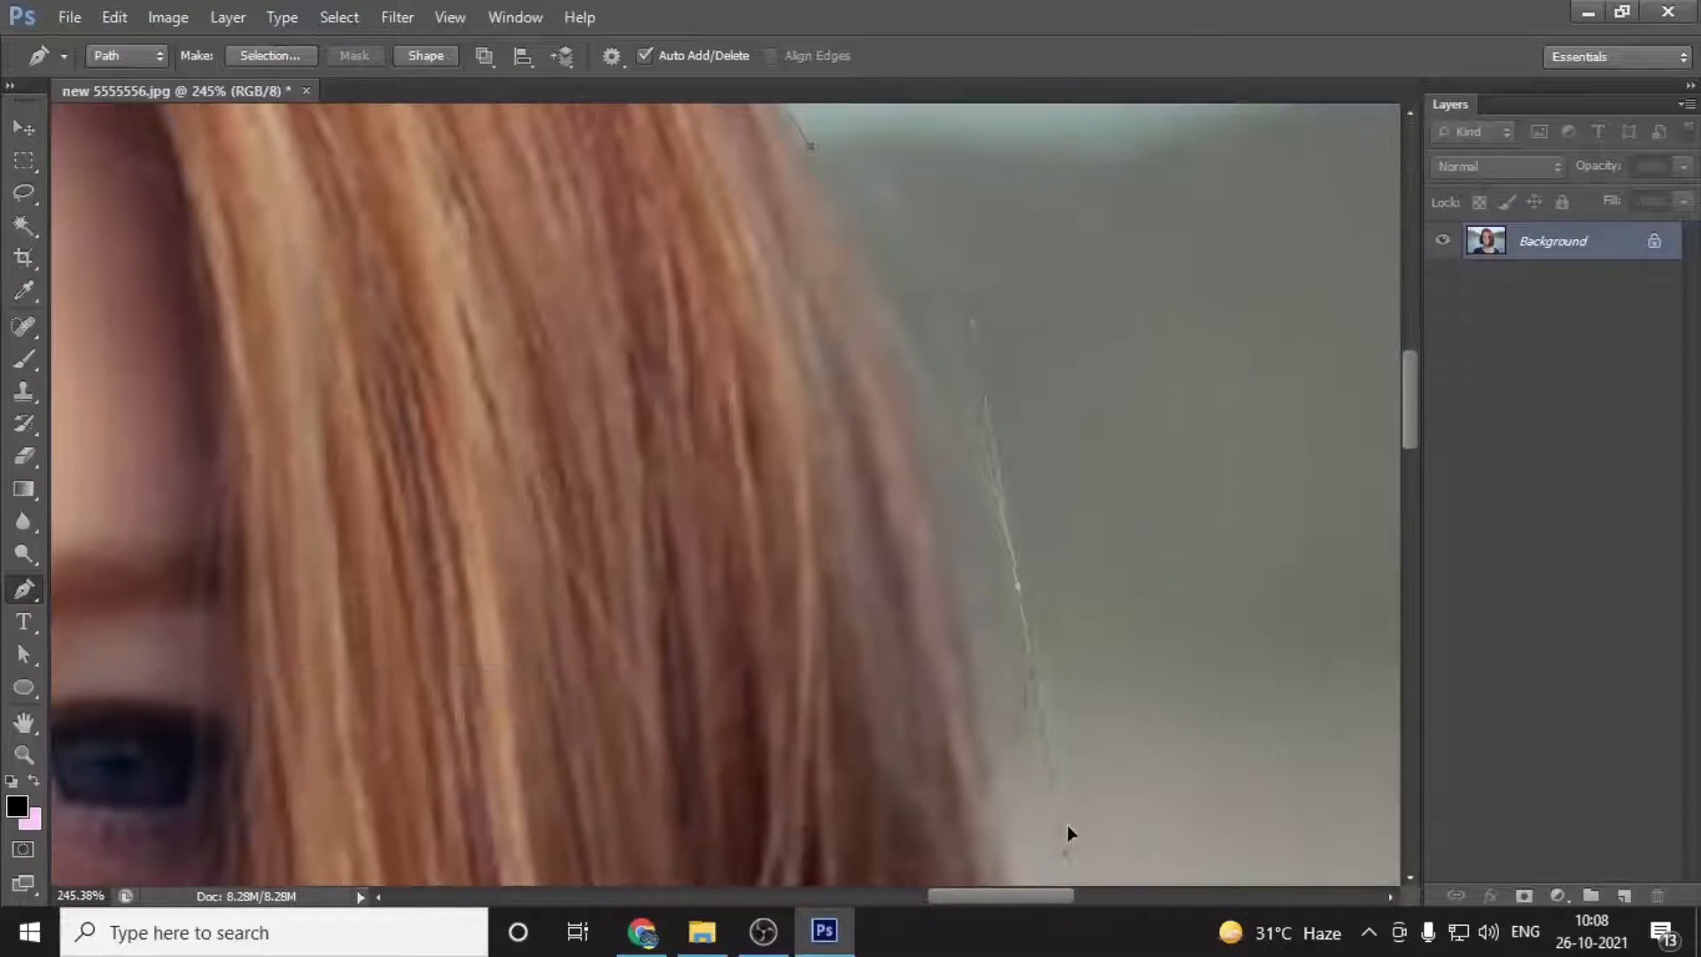
left_click_drag(993, 764, 964, 886)
left_click(994, 764, "alt")
Step: Continue the path down the right hair edge to the loose strand's tip and back up into the gap beside it
left_click_drag(1026, 784, 950, 757)
left_click_drag(948, 756, 778, 380)
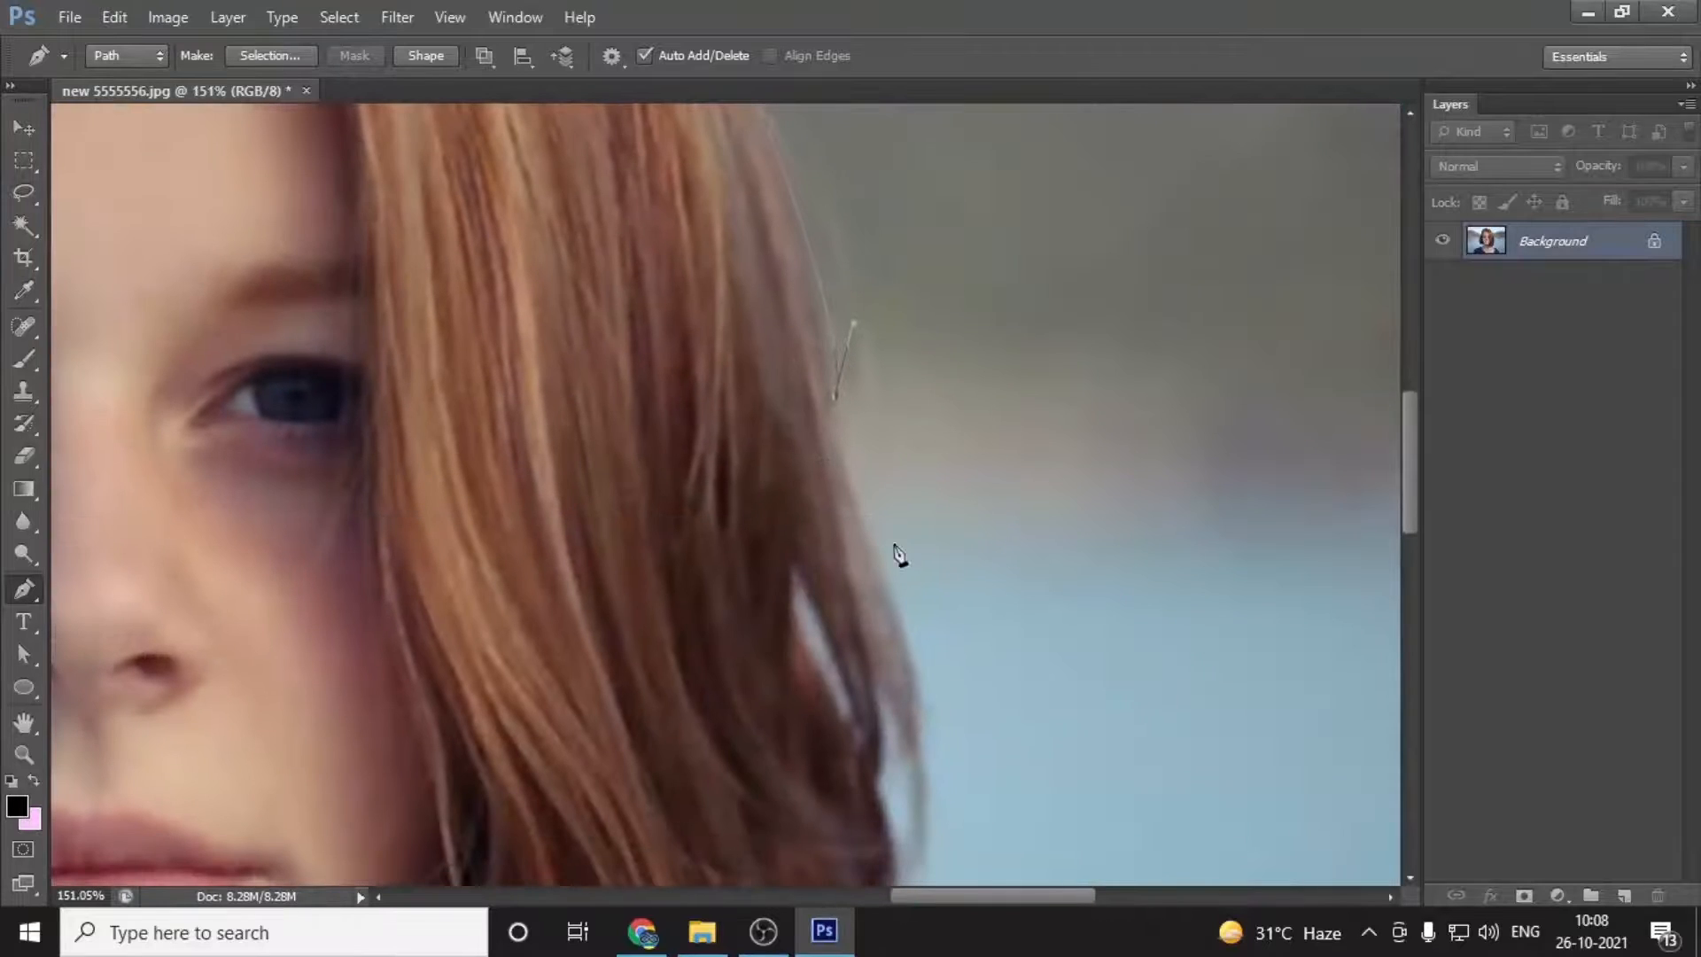
left_click(900, 612)
left_click_drag(900, 730, 849, 624)
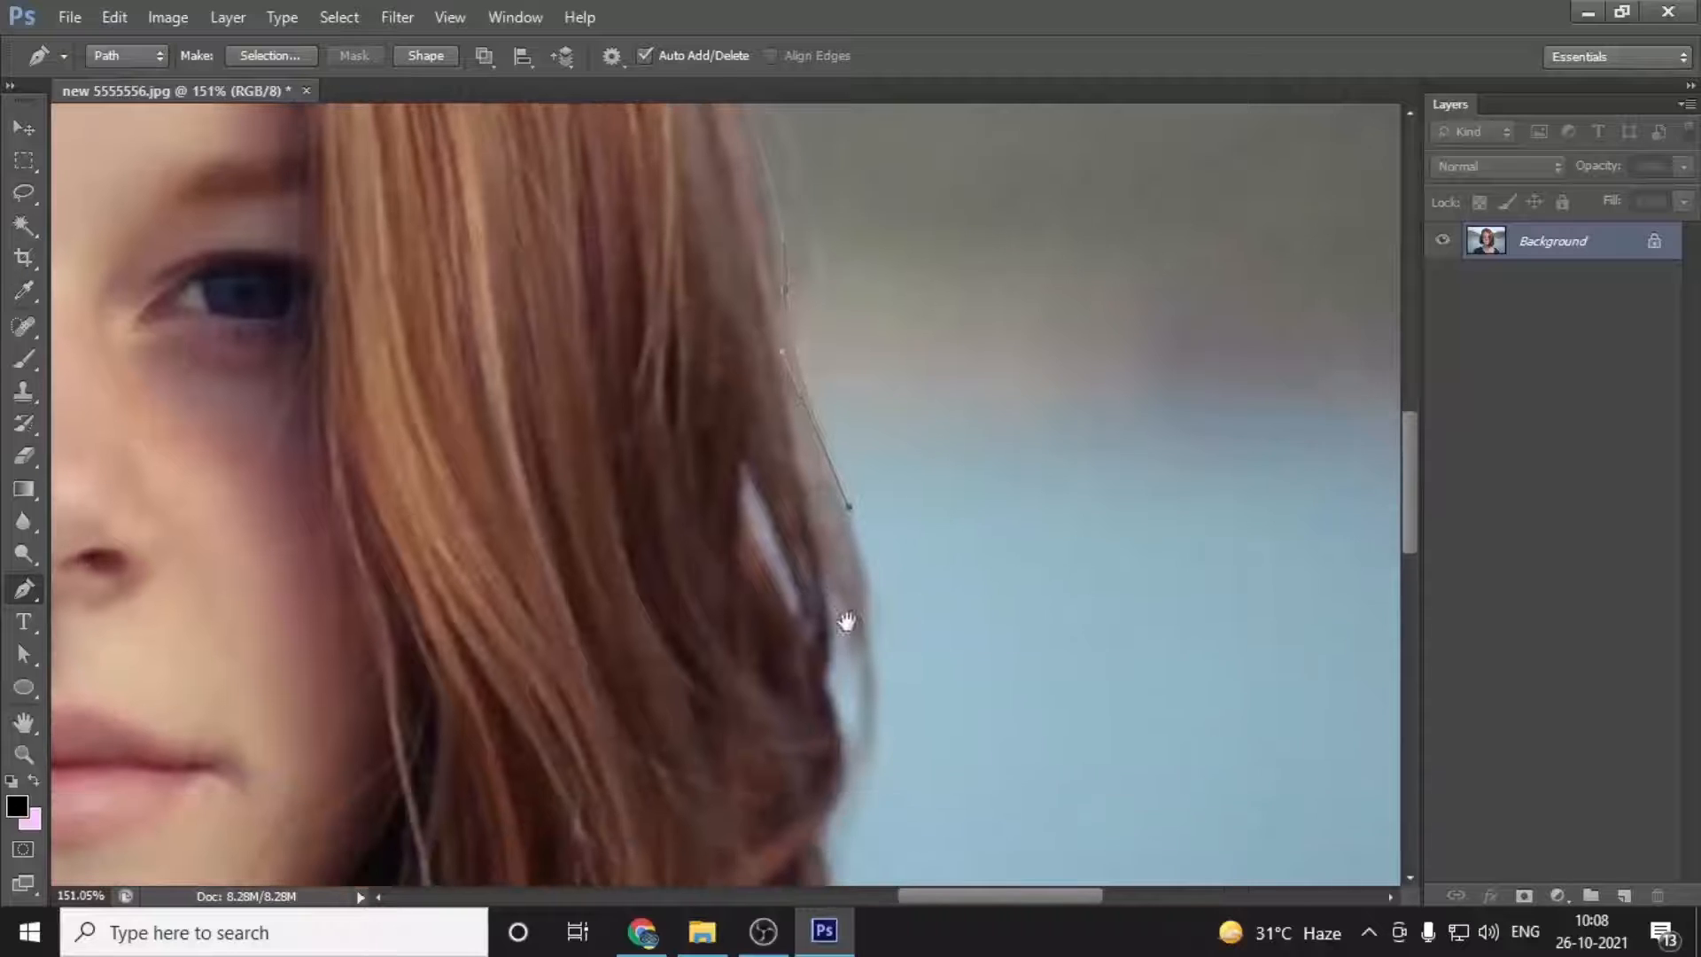
mouse_move(870, 752)
left_mouse_down()
mouse_move(828, 804)
mouse_move(850, 754)
left_mouse_up()
left_click_drag(836, 560, 788, 473)
left_click(837, 561, "alt")
Step: Trace the lower-right hair curls from the gap, around the notch and the rounded curl, ending in a corner point below it
mouse_move(827, 666)
left_mouse_down()
mouse_move(824, 631)
mouse_move(816, 670)
left_mouse_up()
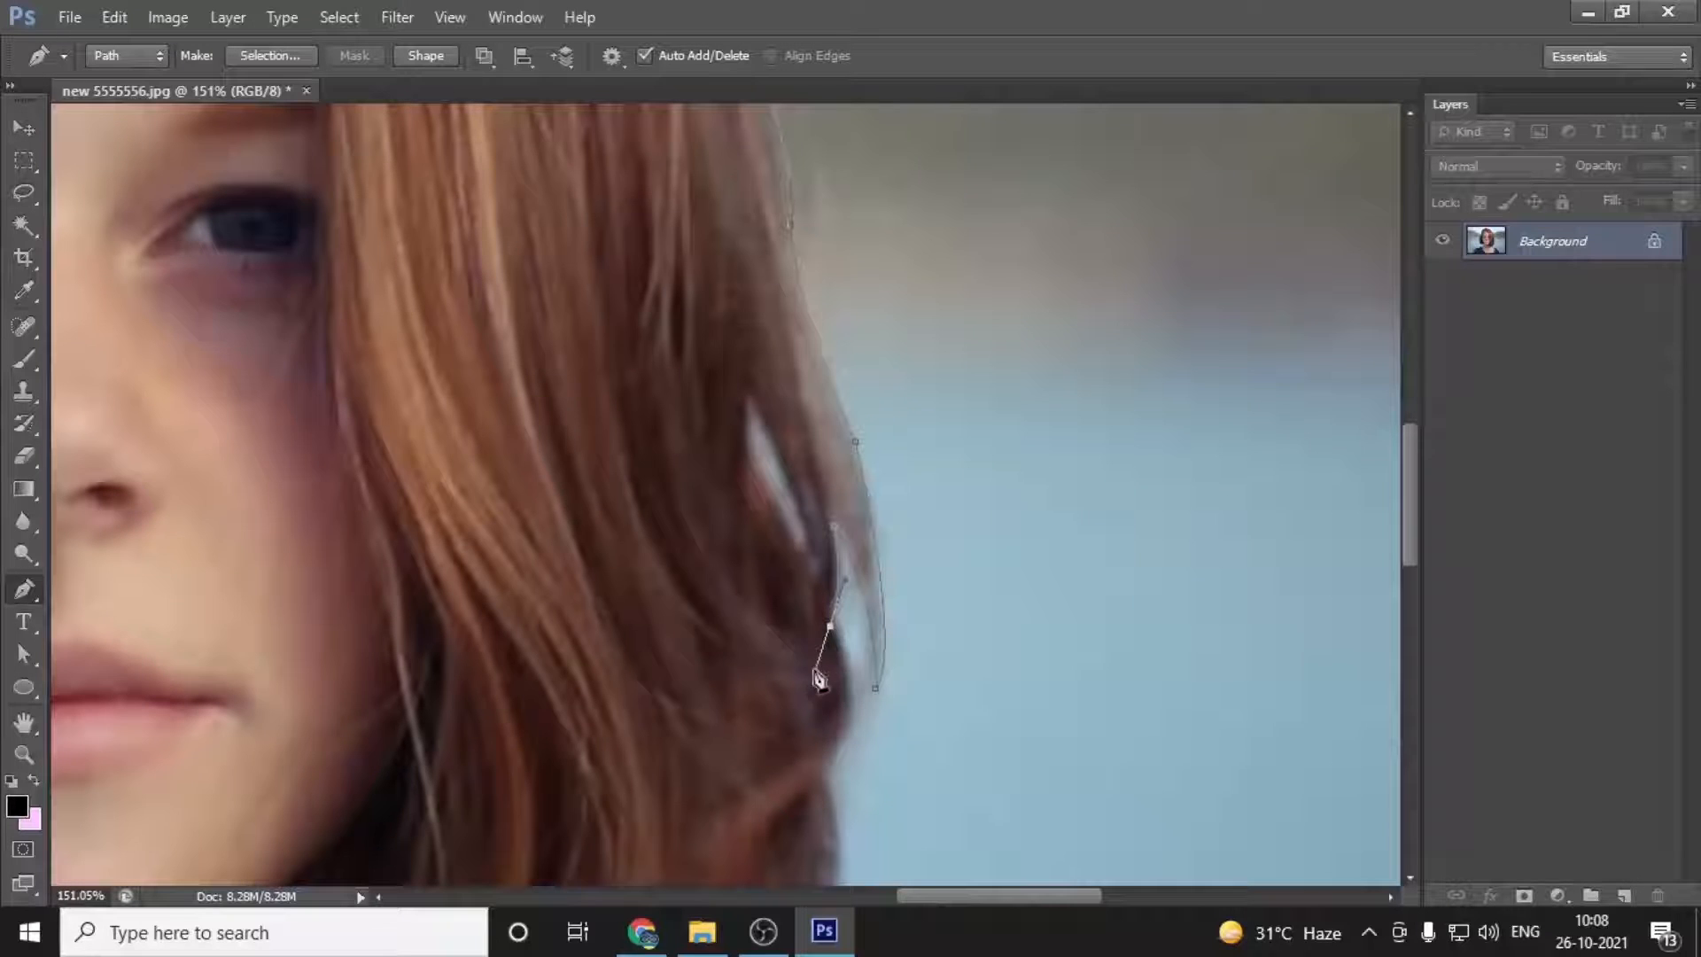
scroll(840, 691, "down", 3)
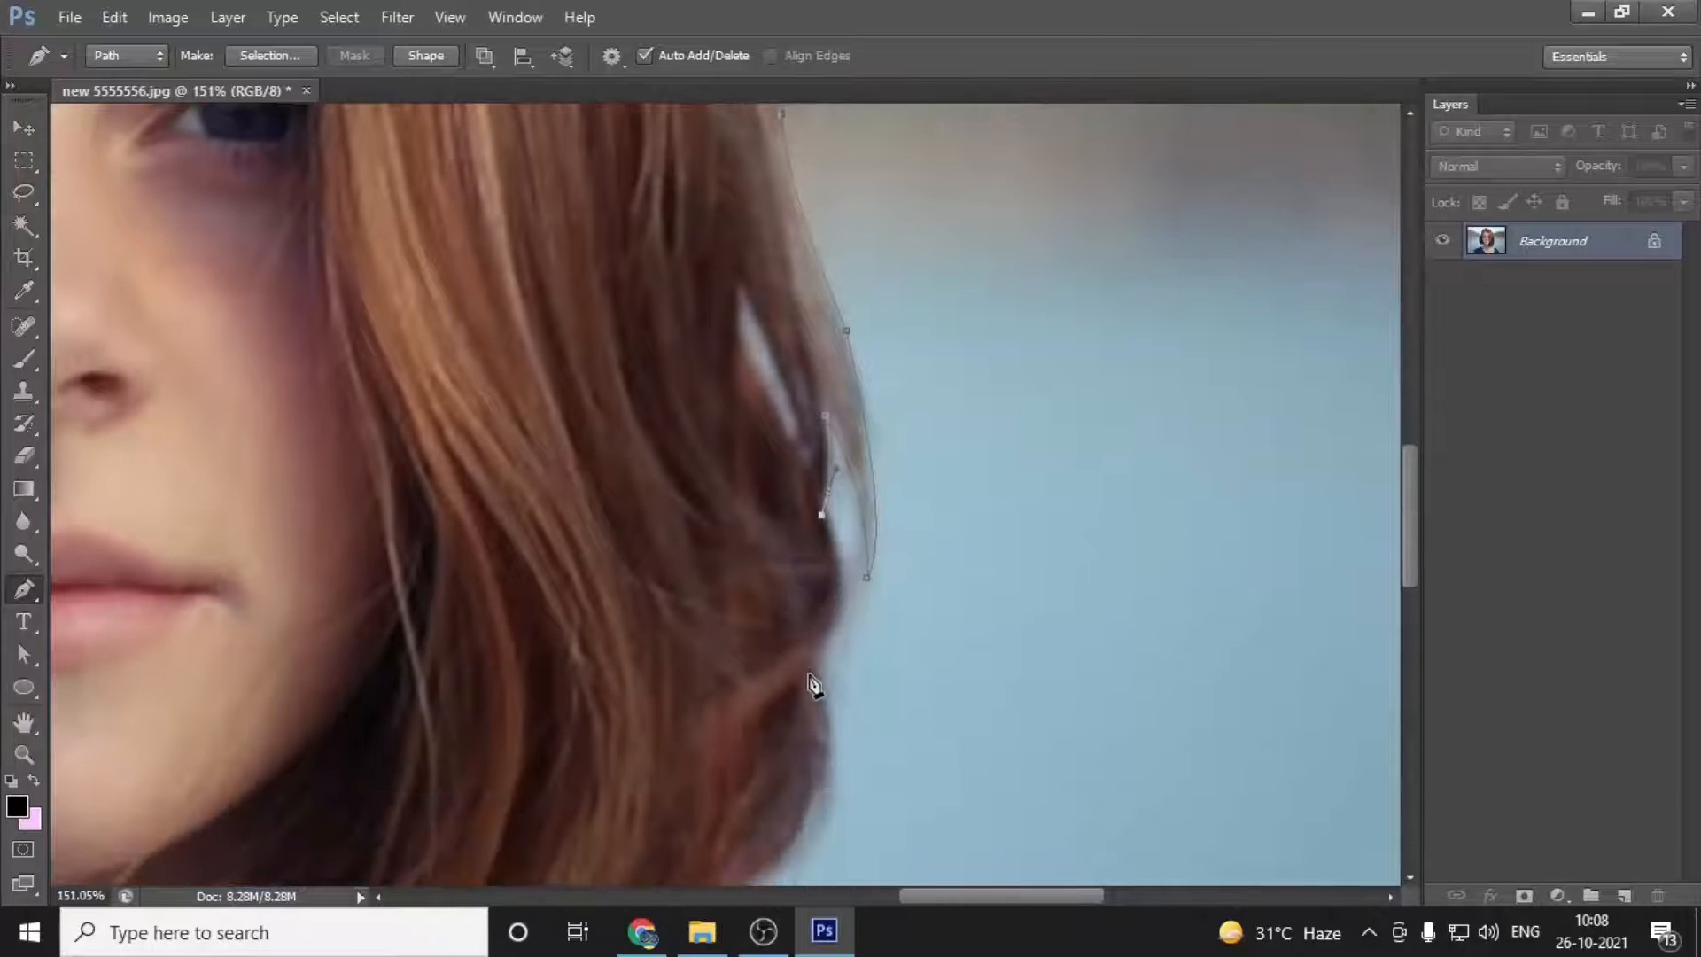
left_click_drag(809, 675, 741, 760)
key("Up")
key("Up")
key("Up")
key("Up")
key("Up")
scroll(802, 866, "down", 5)
scroll(827, 627, "left", 1)
left_click_drag(767, 707, 599, 763)
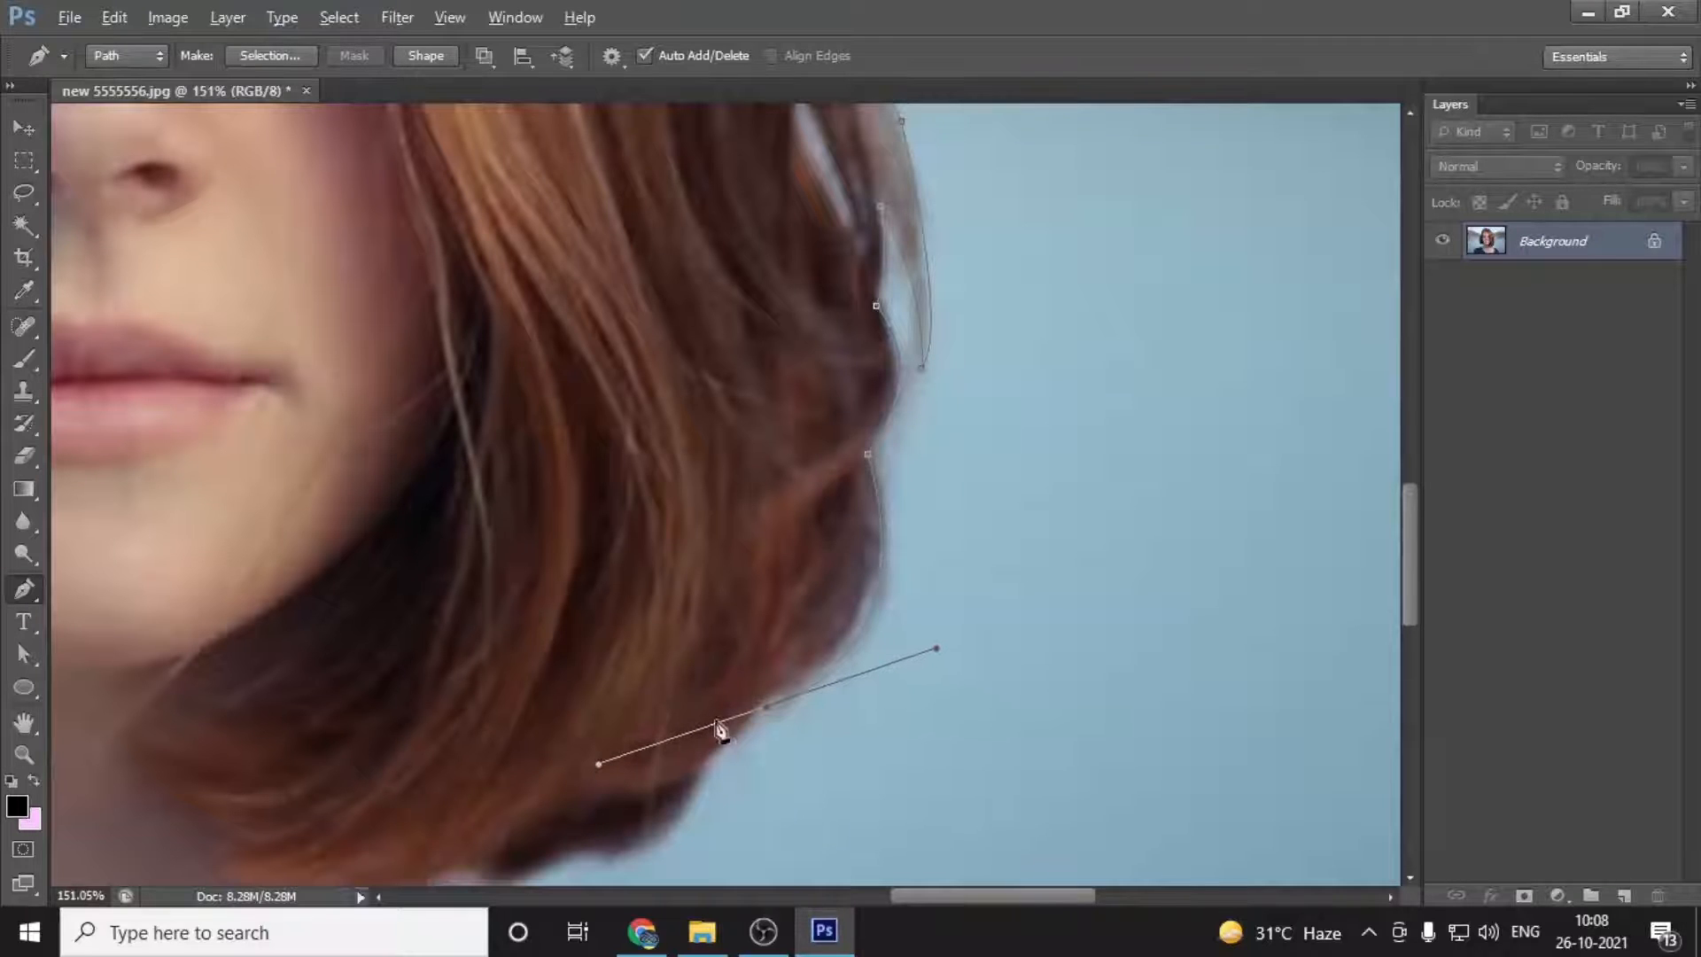
left_click(768, 707, "alt")
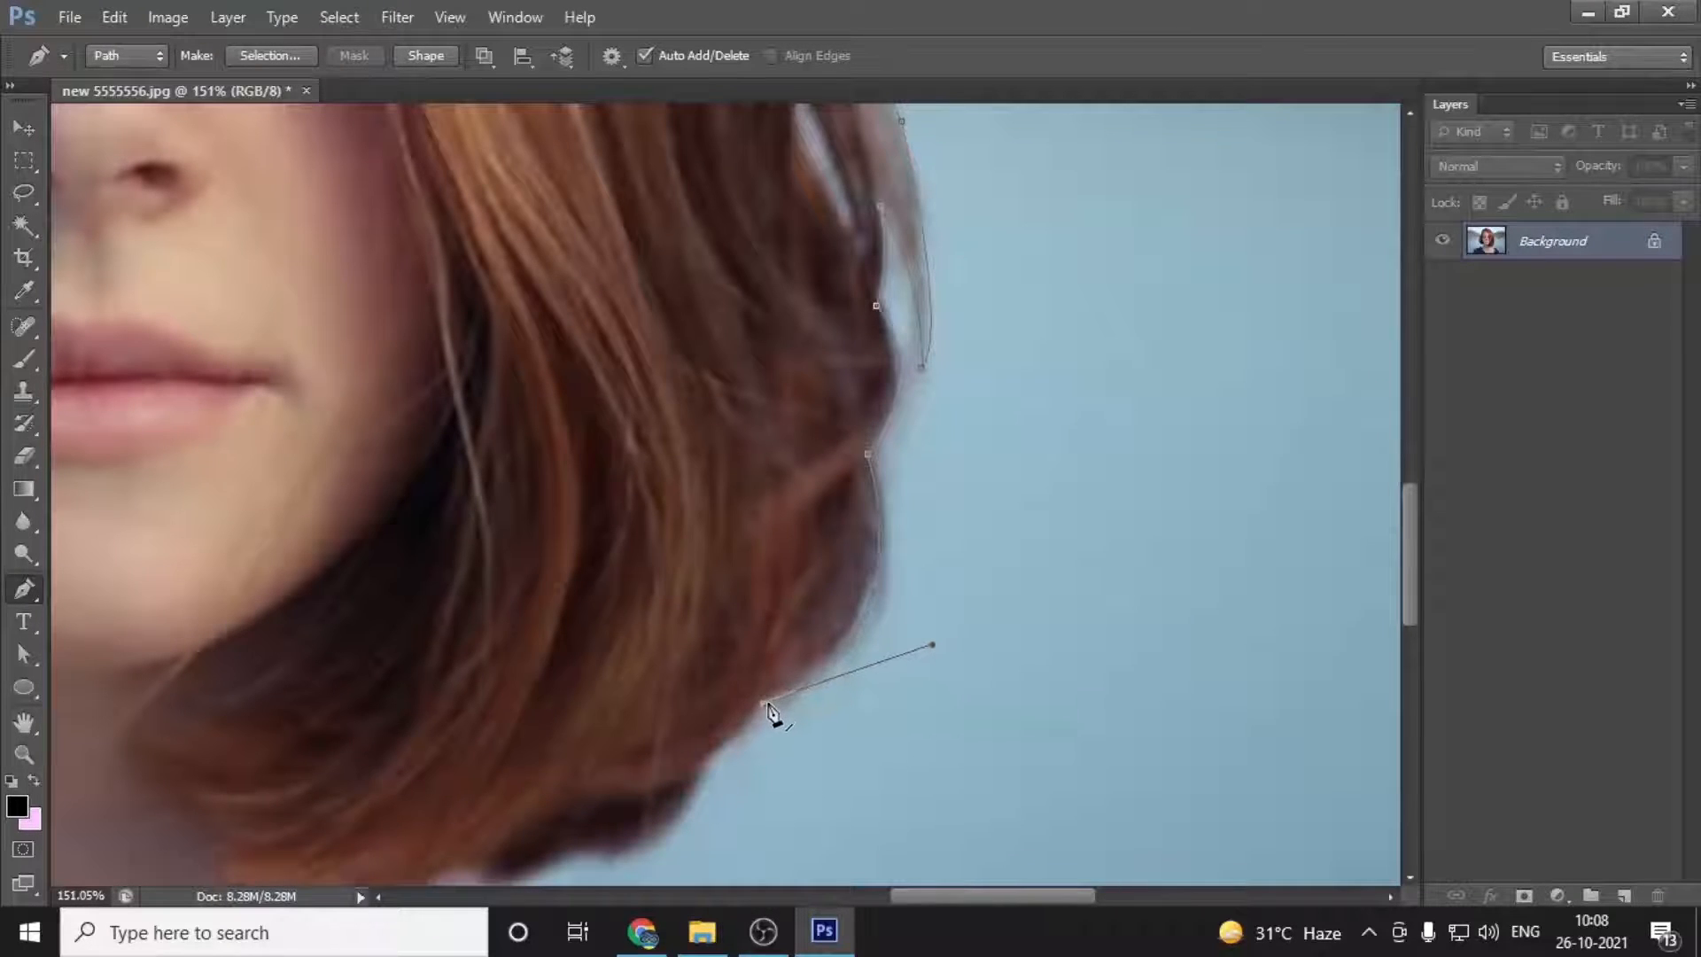
Step: Outline the underside of the right hair to the point where it meets the neck
left_click_drag(734, 765, 637, 678)
left_click(759, 670, "alt")
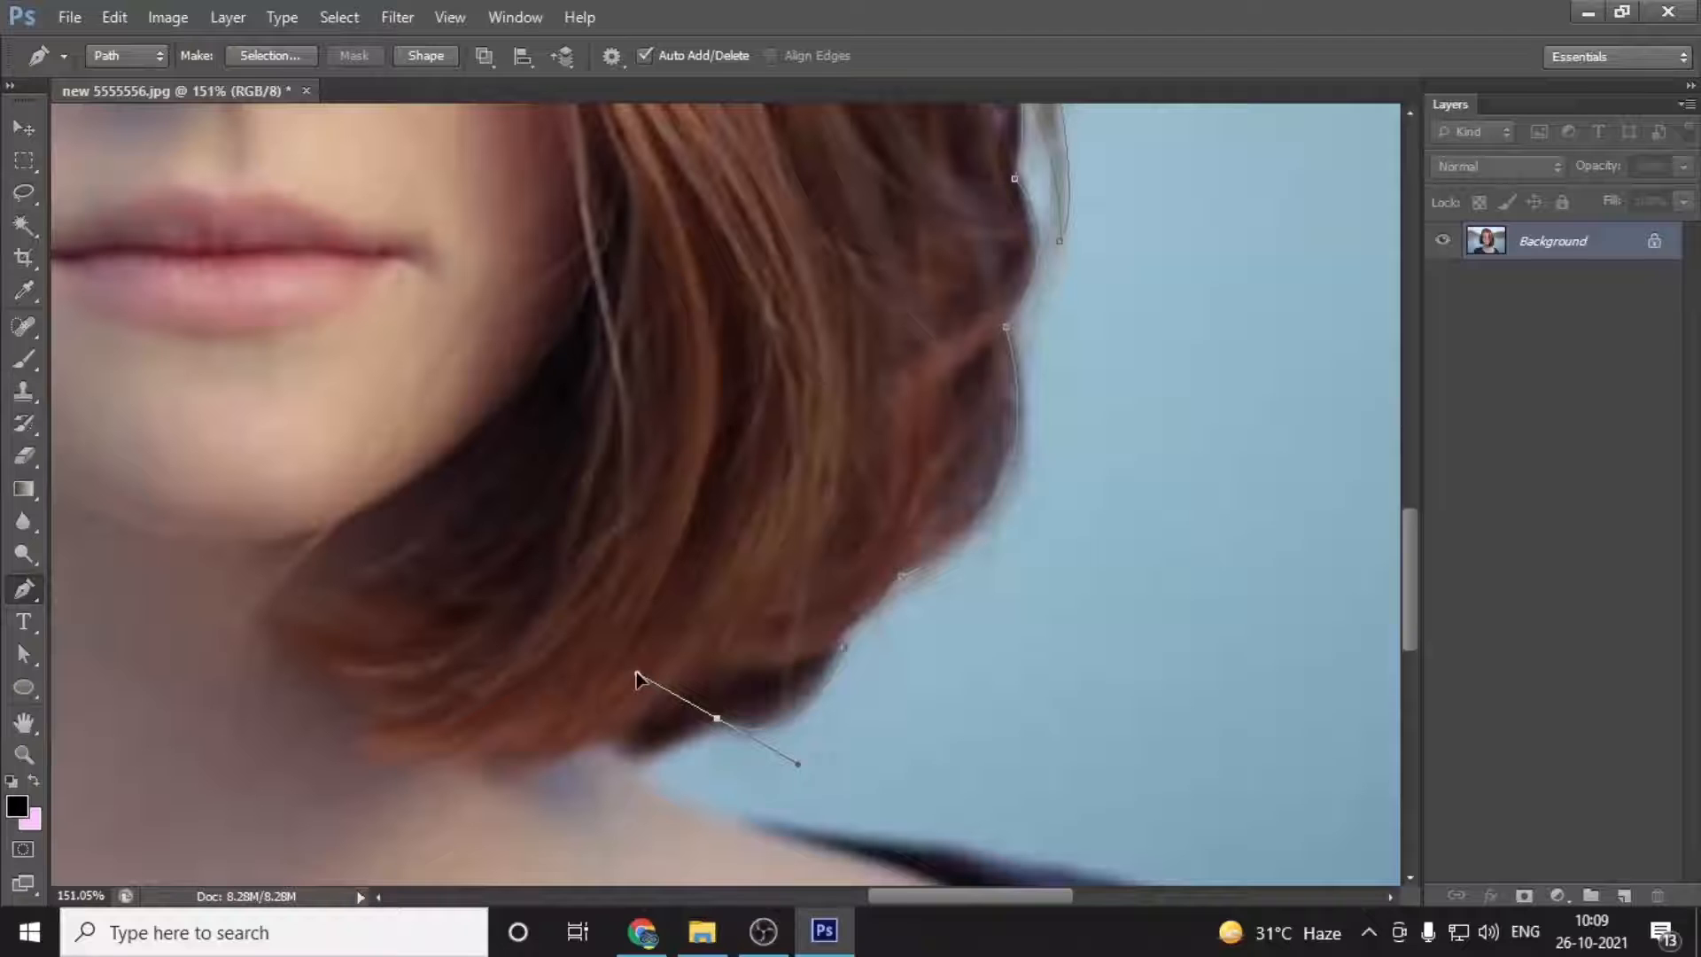
left_click(717, 718, "alt")
left_click_drag(621, 760, 597, 742)
mouse_move(801, 754)
left_mouse_down()
mouse_move(709, 756)
mouse_move(733, 702)
mouse_move(815, 735)
left_mouse_up()
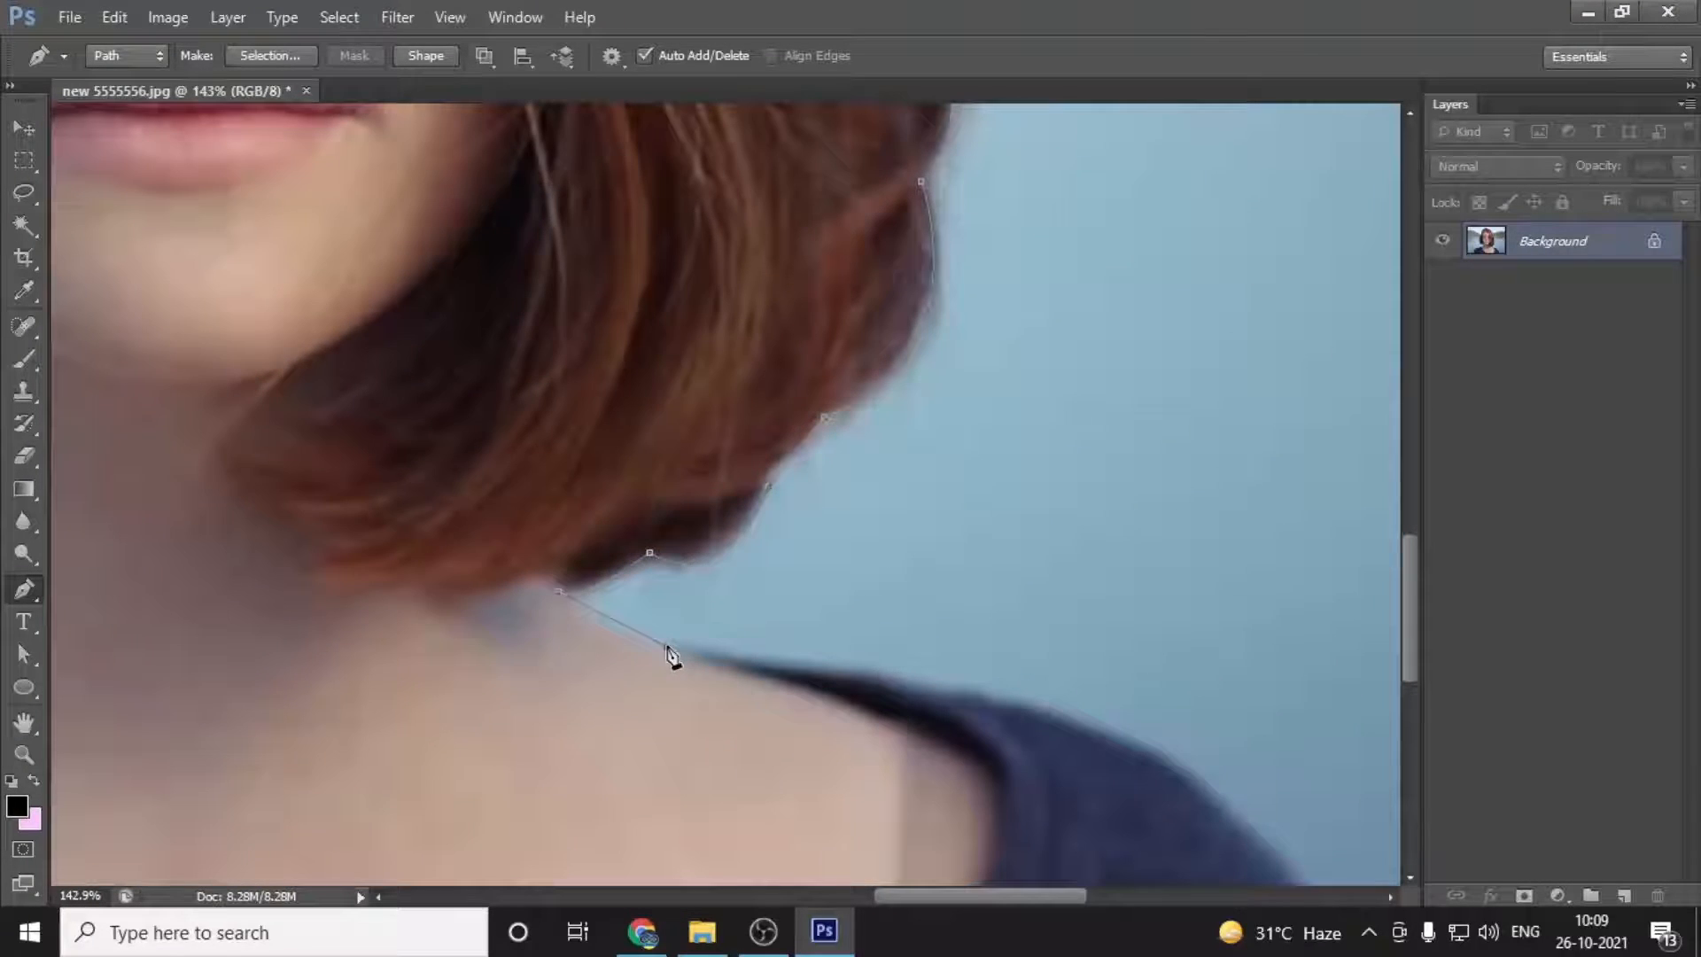
Step: Extend the path from the neck along the collar and over the right shoulder, ending in a corner point on the sleeve
left_click(667, 647, "alt")
left_click_drag(745, 692, 681, 653)
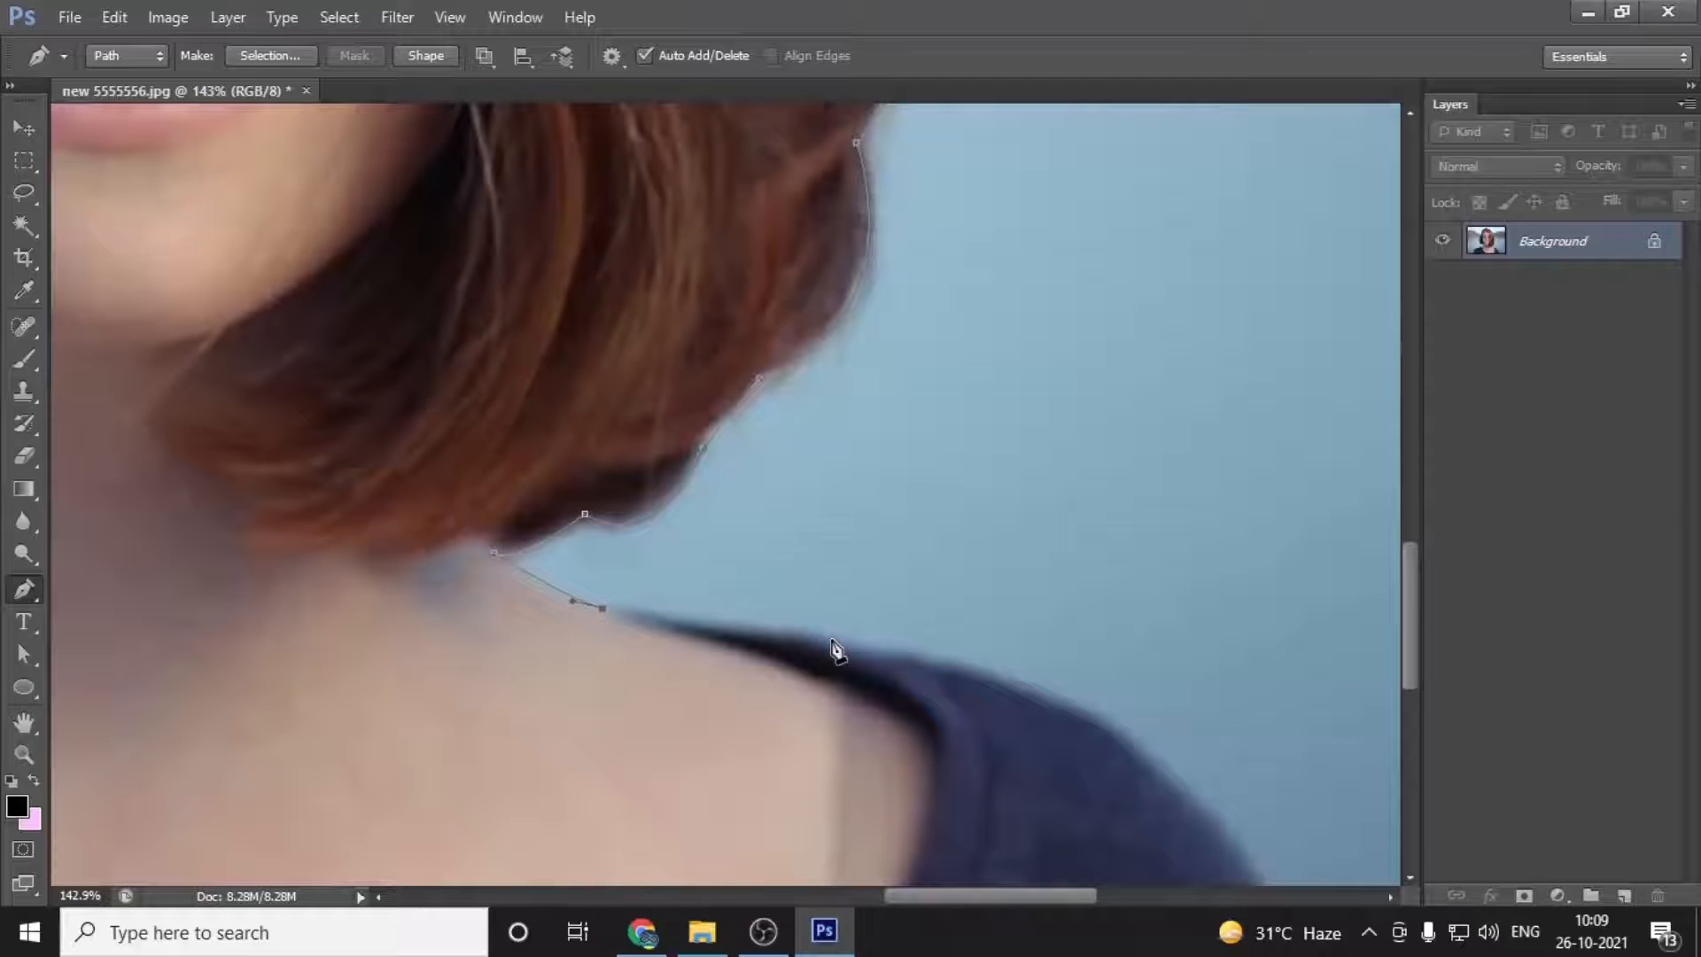
left_click_drag(819, 638, 897, 669)
left_click_drag(986, 709, 778, 638)
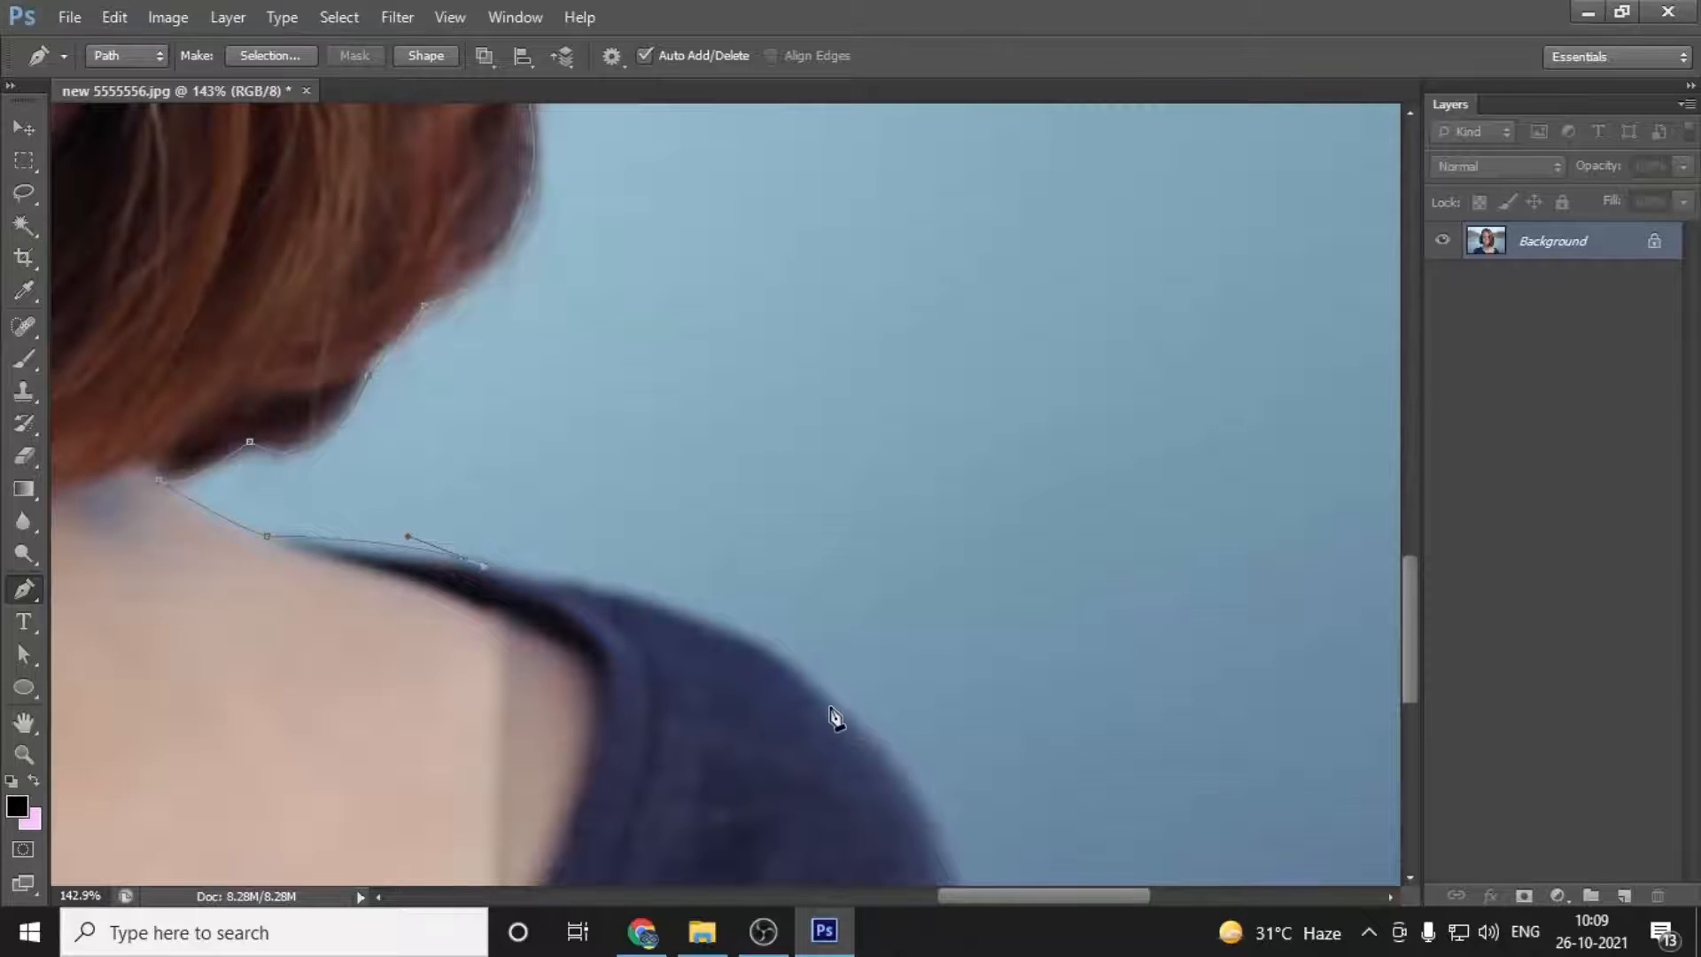
left_click_drag(836, 706, 728, 461)
left_click(836, 706, "alt")
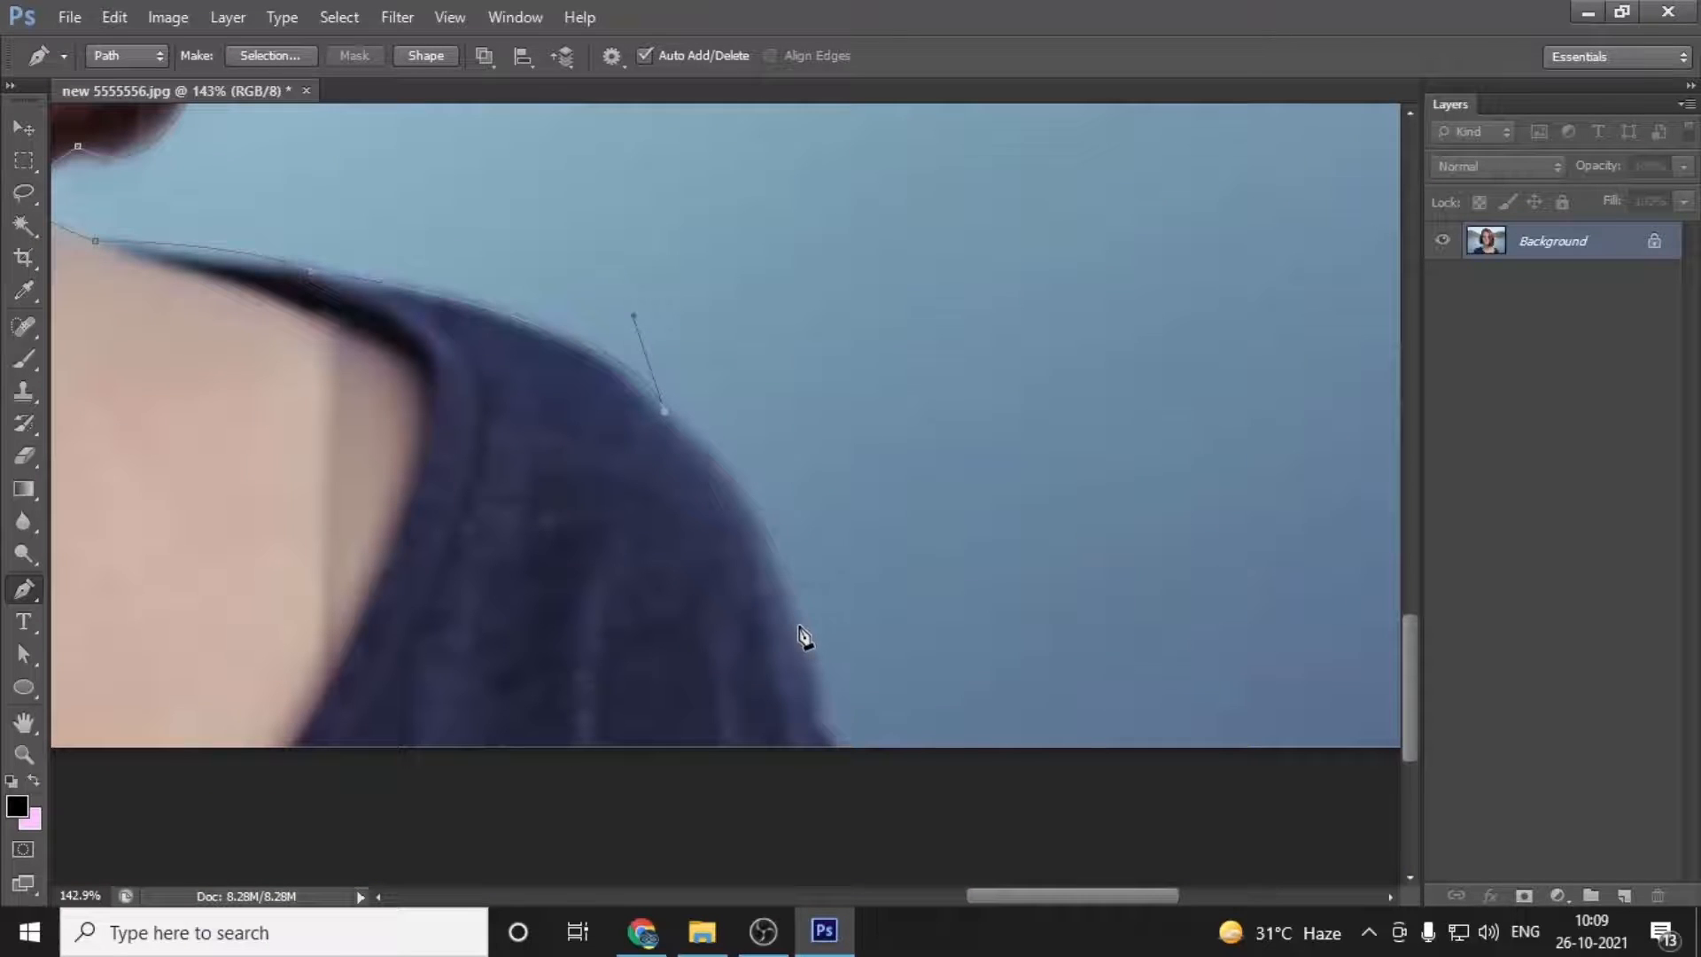
Step: Curve the path down the outer right sleeve to just above the photo's lower edge
left_click_drag(820, 719, 842, 636)
left_click(821, 405, "alt")
key("ctrl+z")
left_click(824, 408, "alt")
left_click_drag(848, 350, 840, 659)
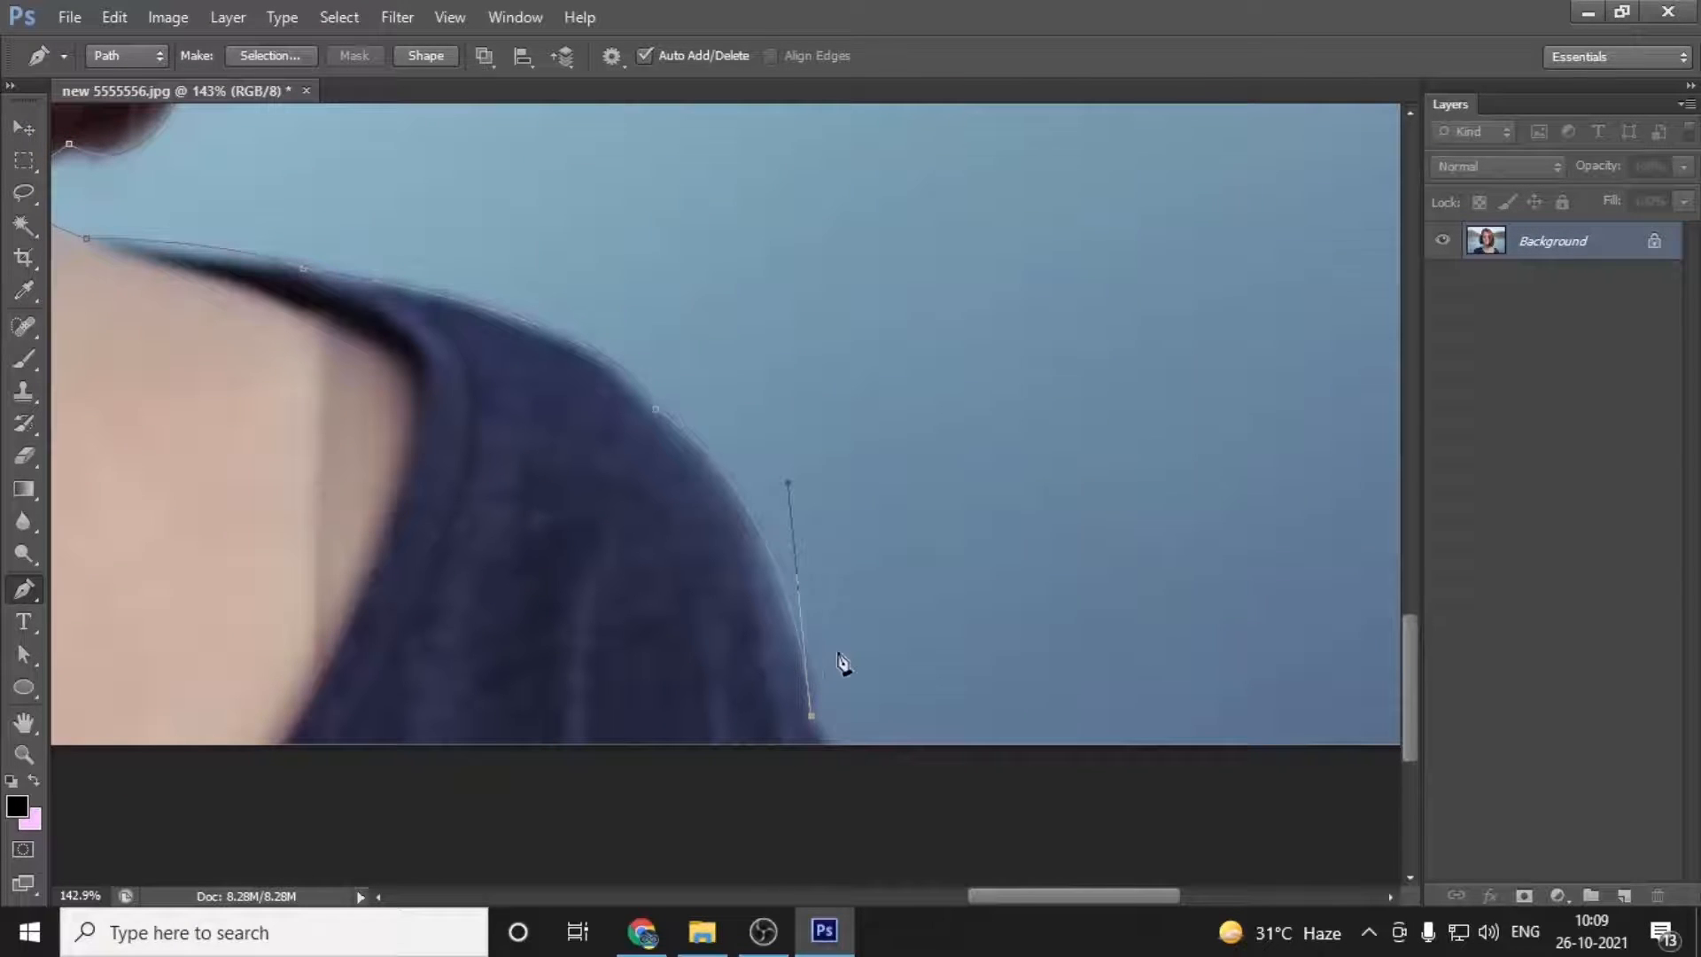
Step: Adjust the right sleeve's anchor points and curve handles with the Direct Selection tool so the path hugs the fabric
key("a")
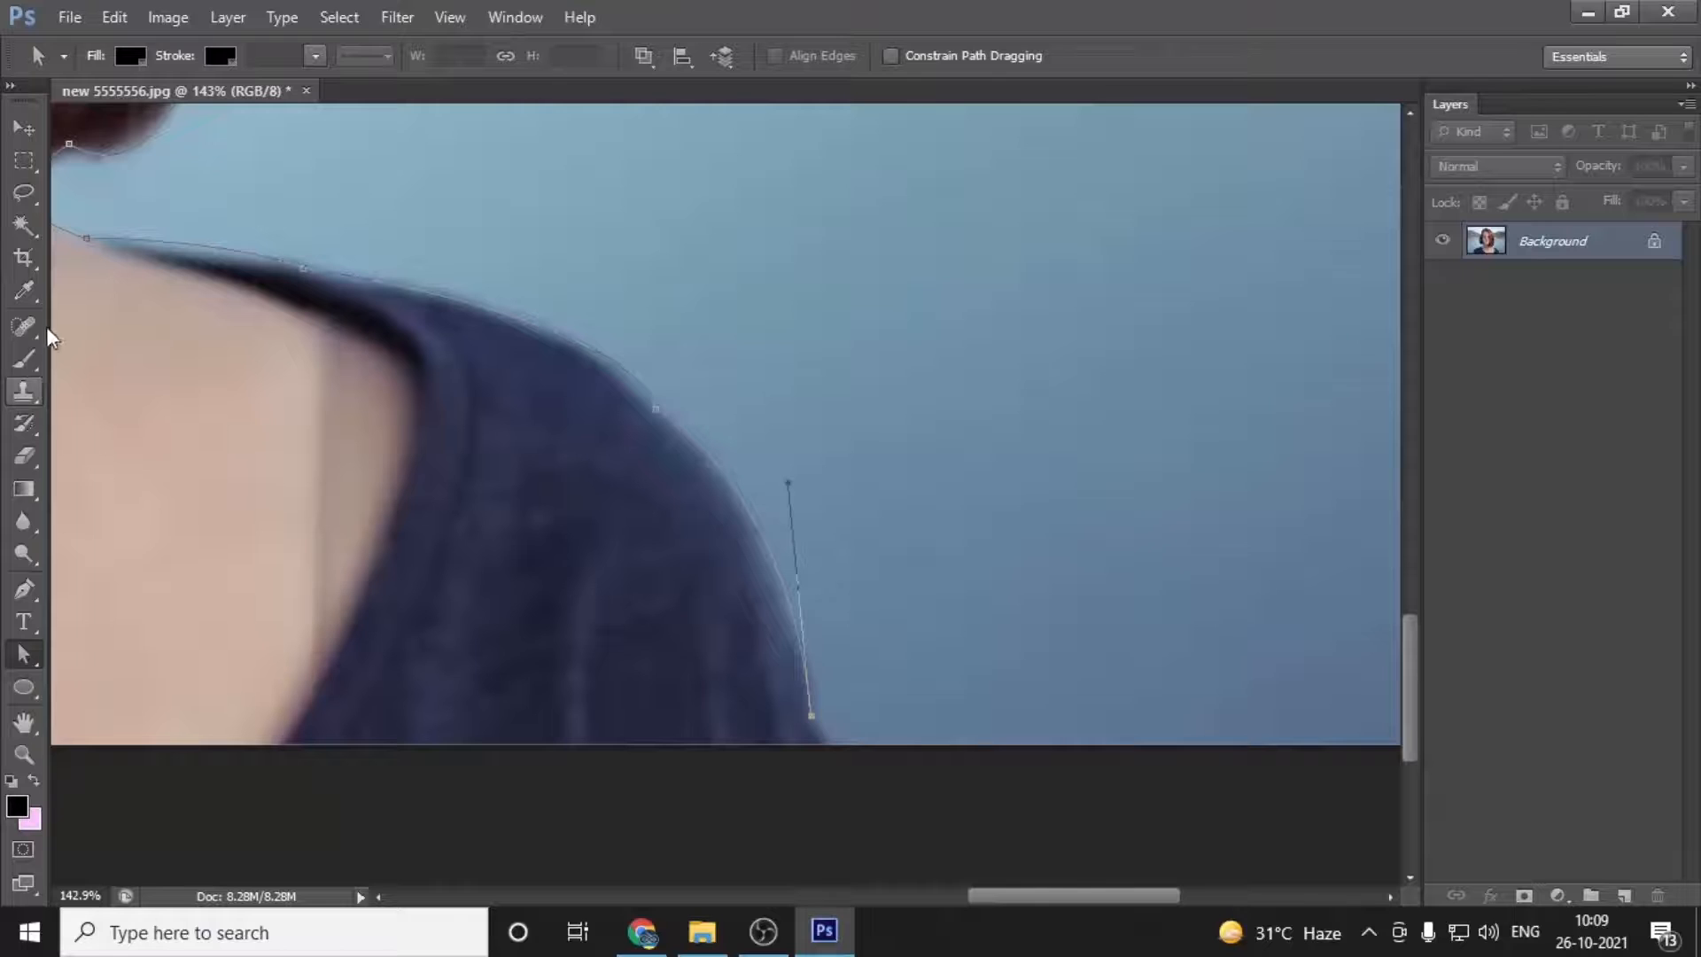
key("p")
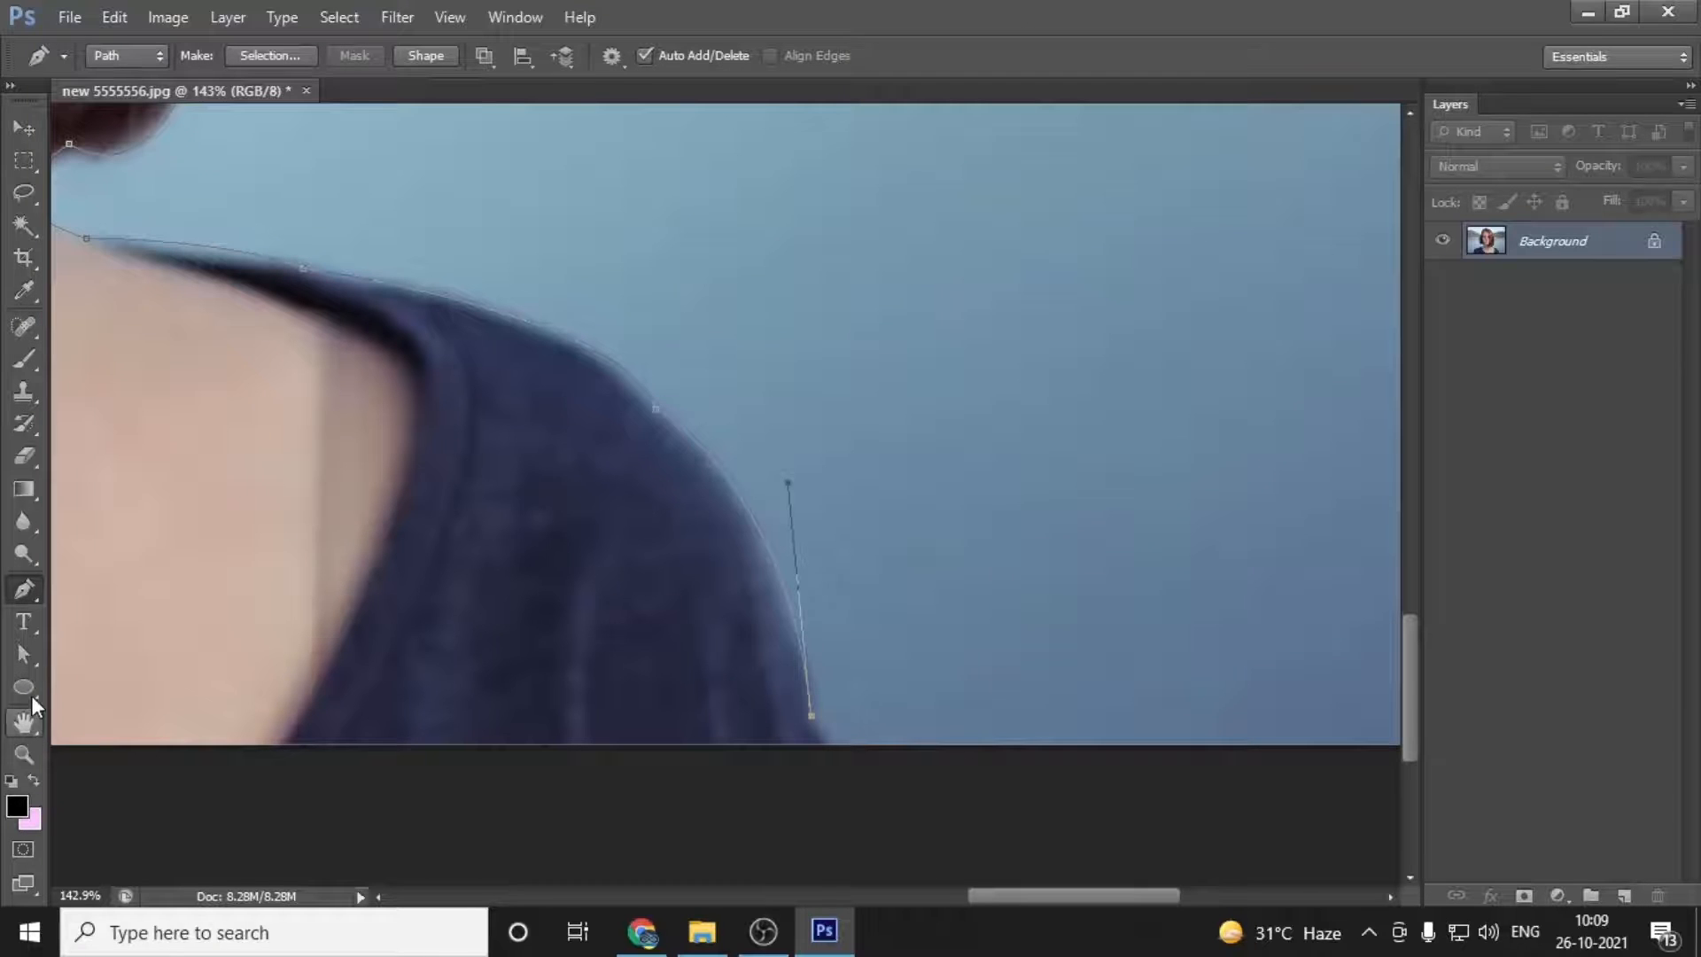
left_click(21, 655)
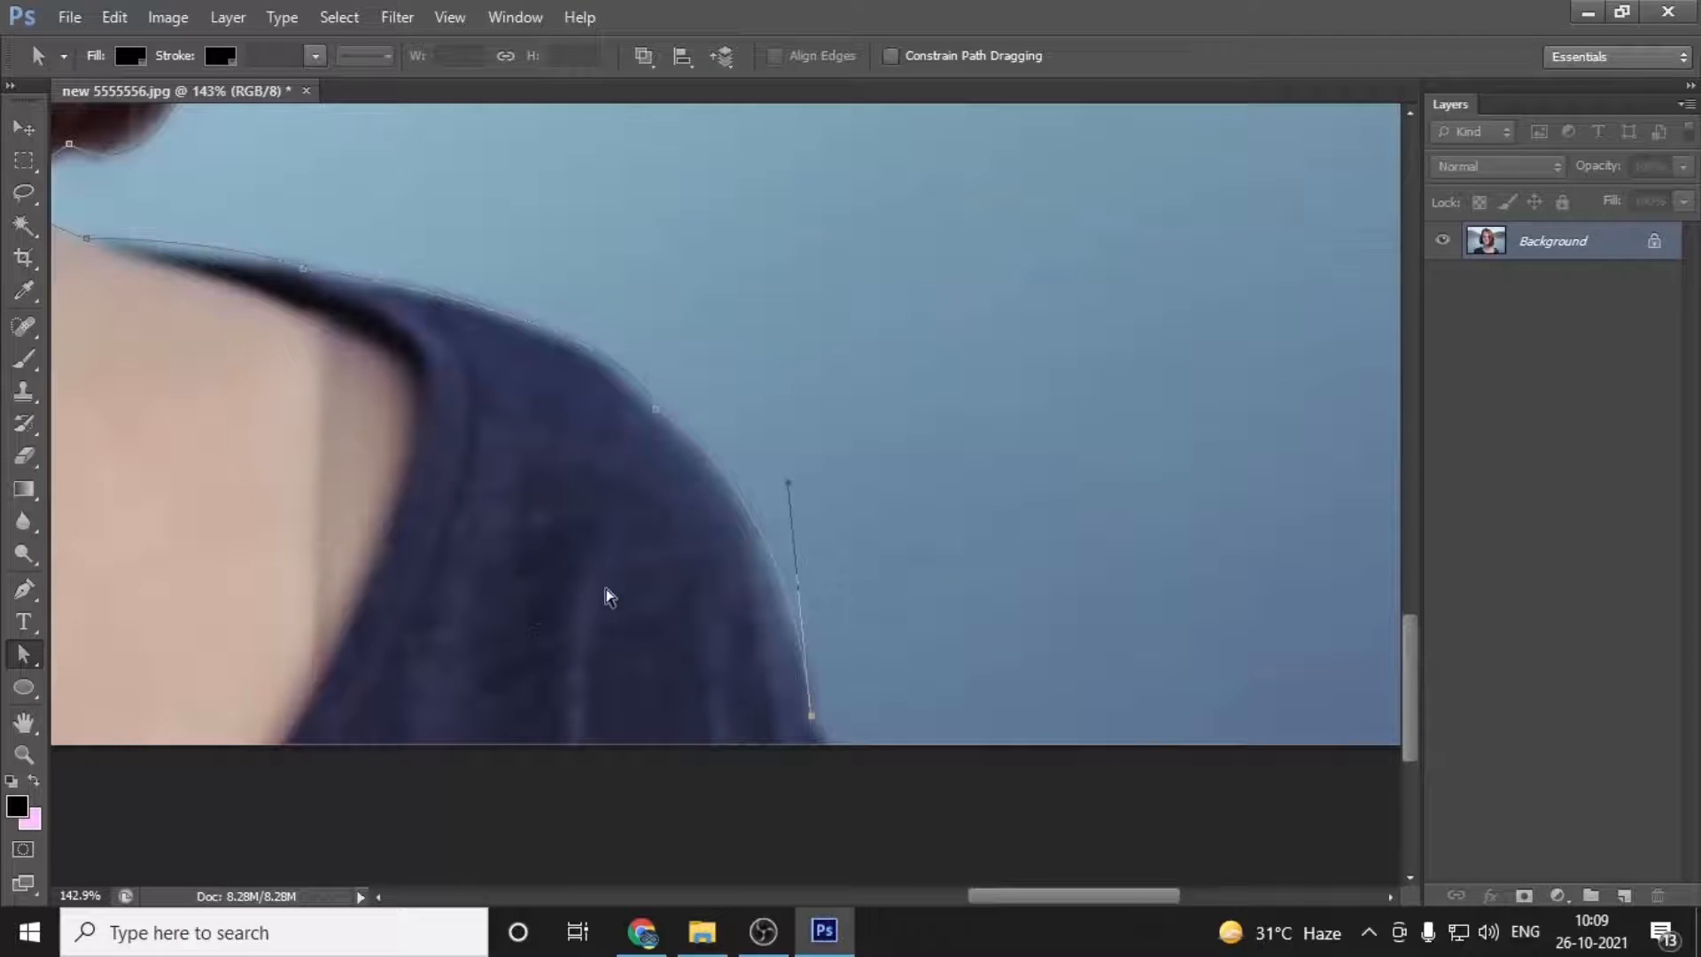
left_click(655, 409)
left_click_drag(625, 319, 620, 317)
left_click_drag(788, 486, 782, 480)
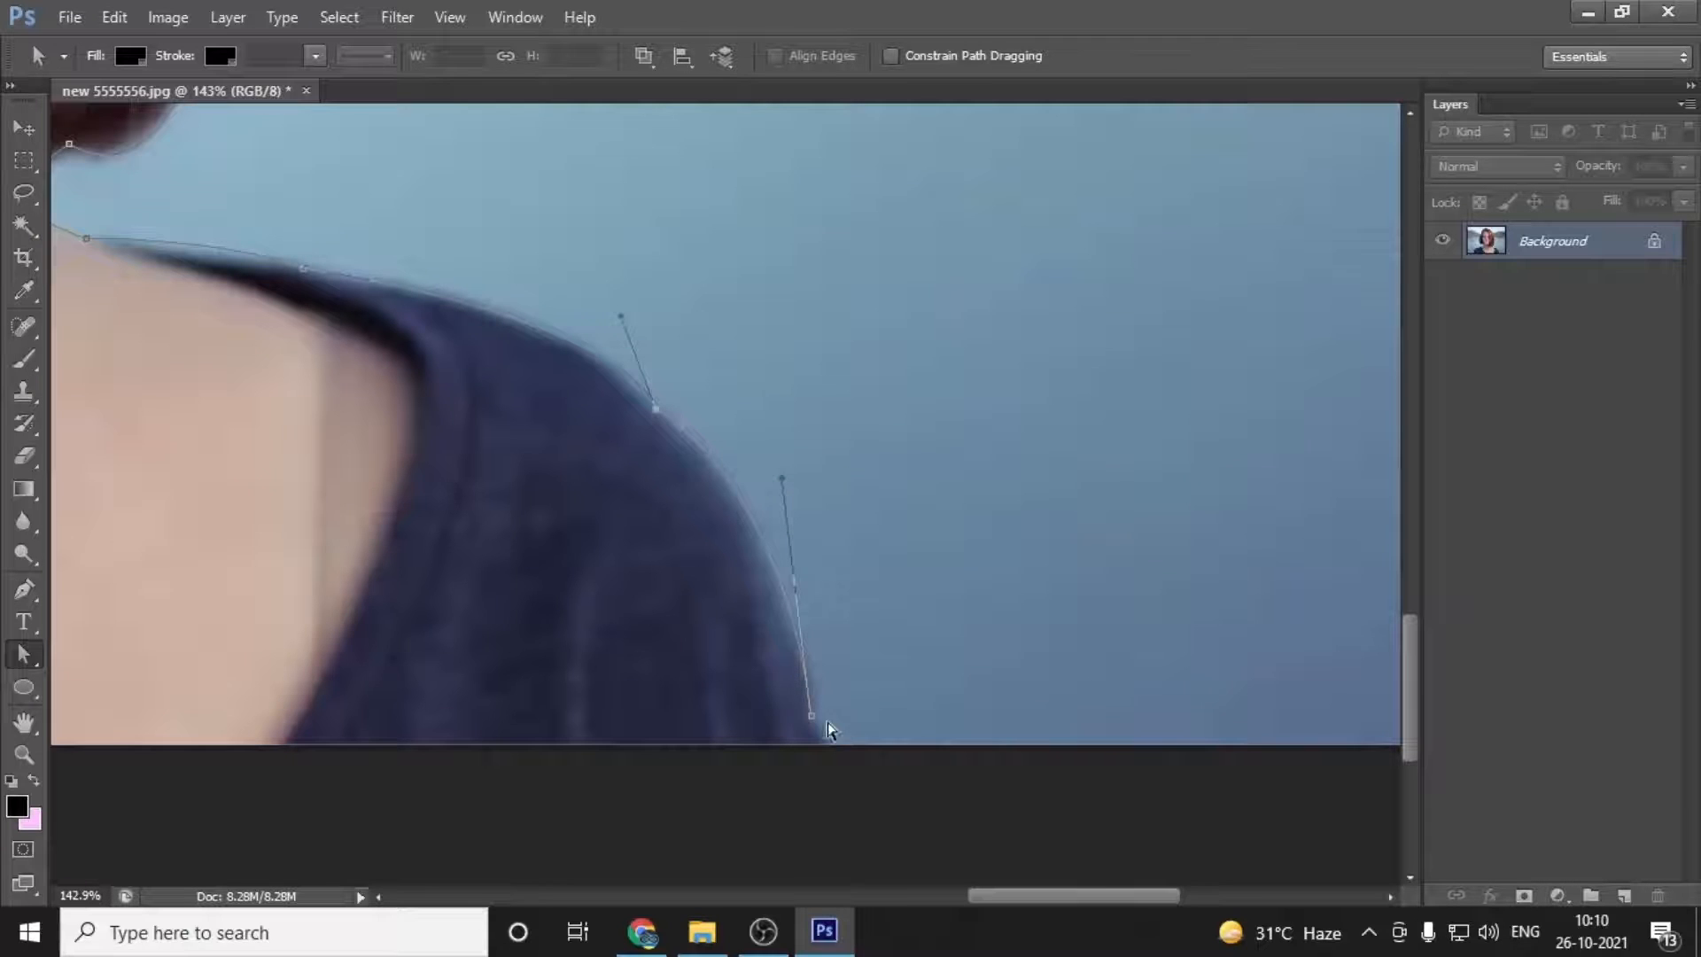
left_click_drag(809, 719, 815, 710)
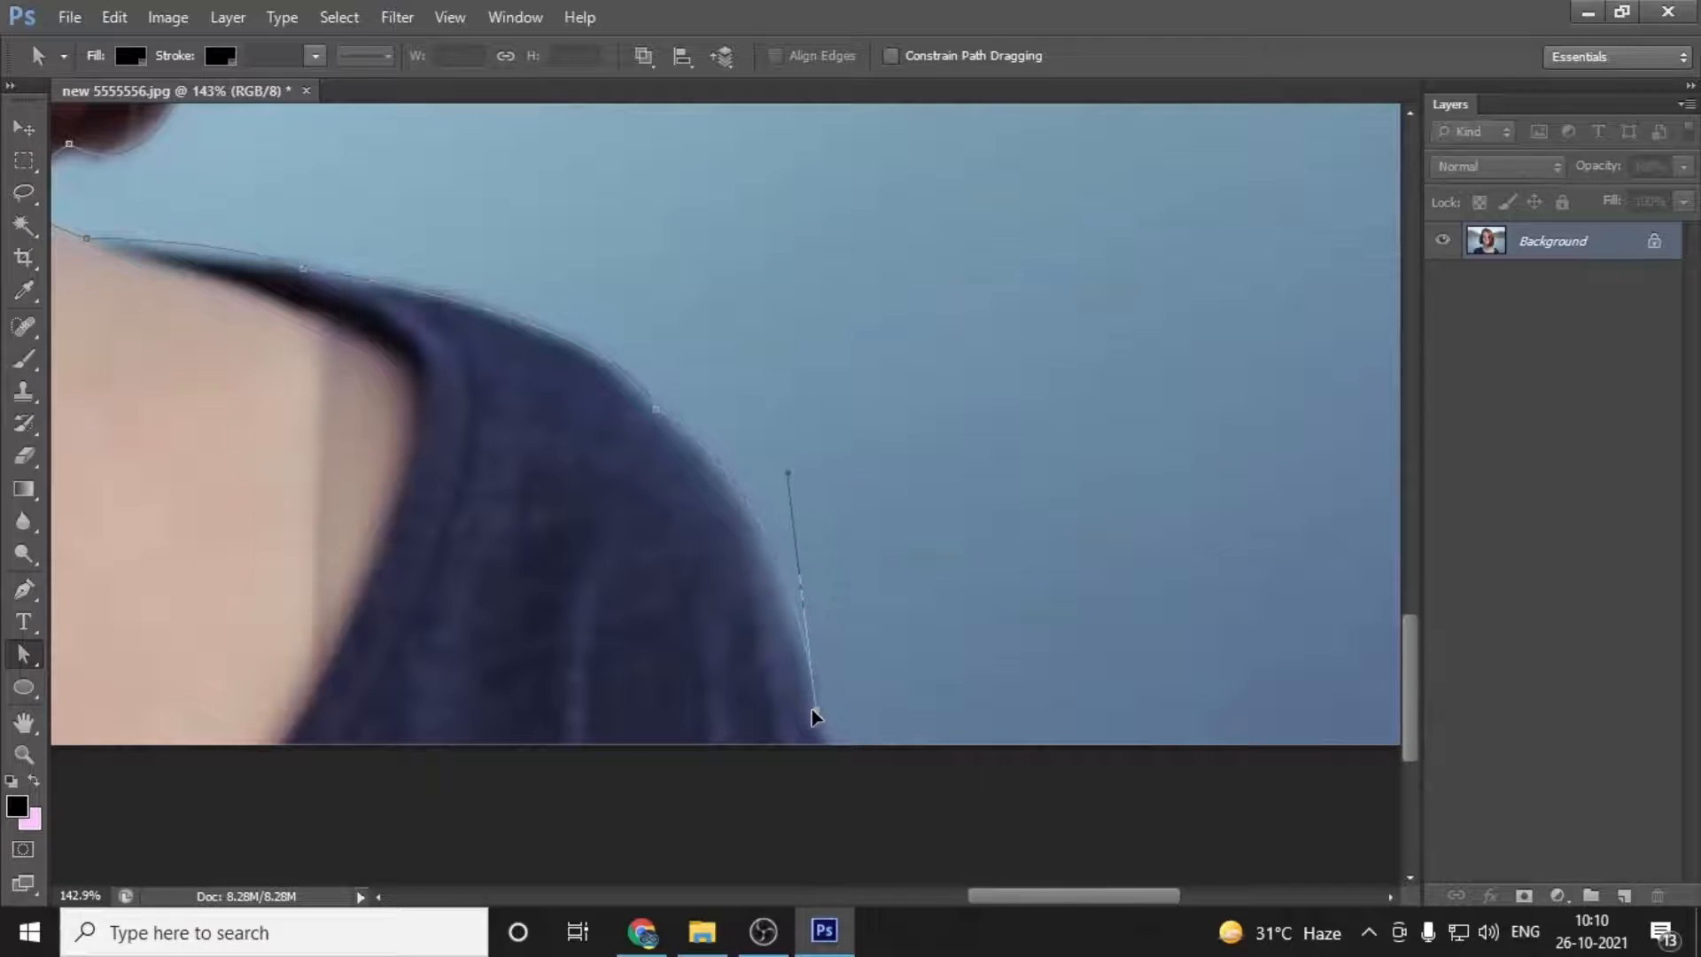
left_click_drag(787, 472, 781, 467)
key("p")
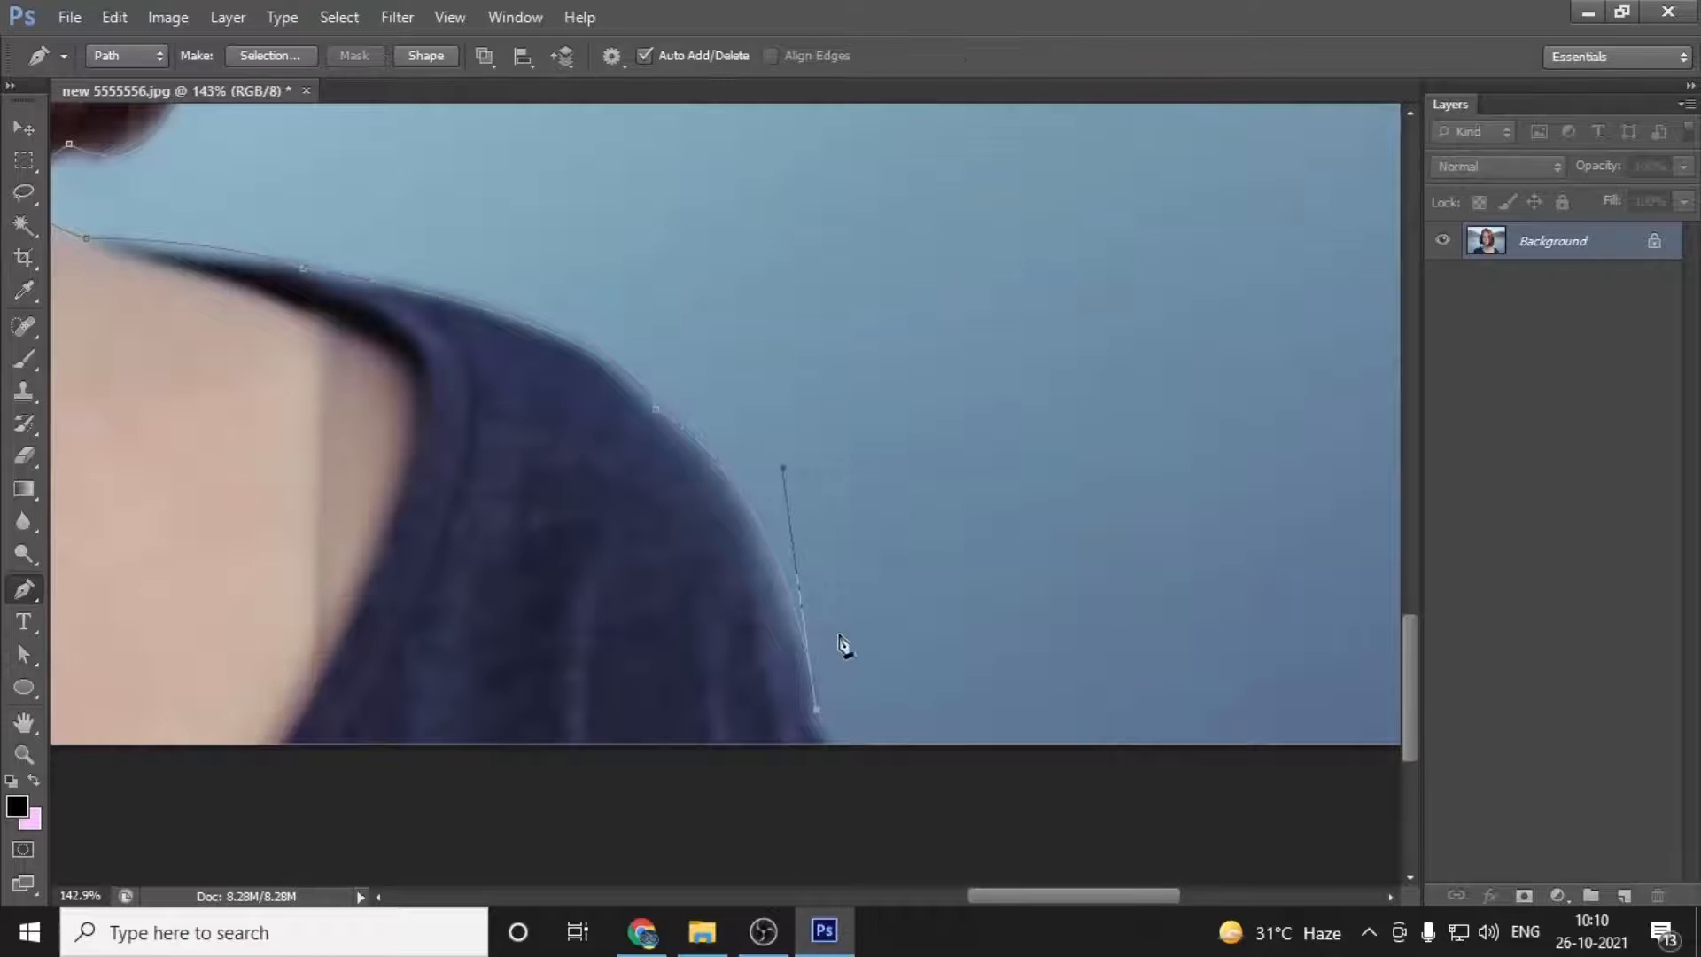
Step: Extend the path to the photo's lower edge and close it at the starting point beside the left sleeve
left_click(826, 747)
scroll(838, 749, "up", 5)
mouse_move(868, 756)
left_mouse_down()
mouse_move(931, 753)
mouse_move(869, 765)
mouse_move(866, 729)
left_mouse_up()
left_click(868, 756, "alt")
left_click_drag(621, 713, 931, 707)
left_click_drag(714, 702, 975, 673)
left_click_drag(509, 691, 1028, 722)
left_click_drag(387, 692, 992, 676)
left_click_drag(355, 689, 999, 697)
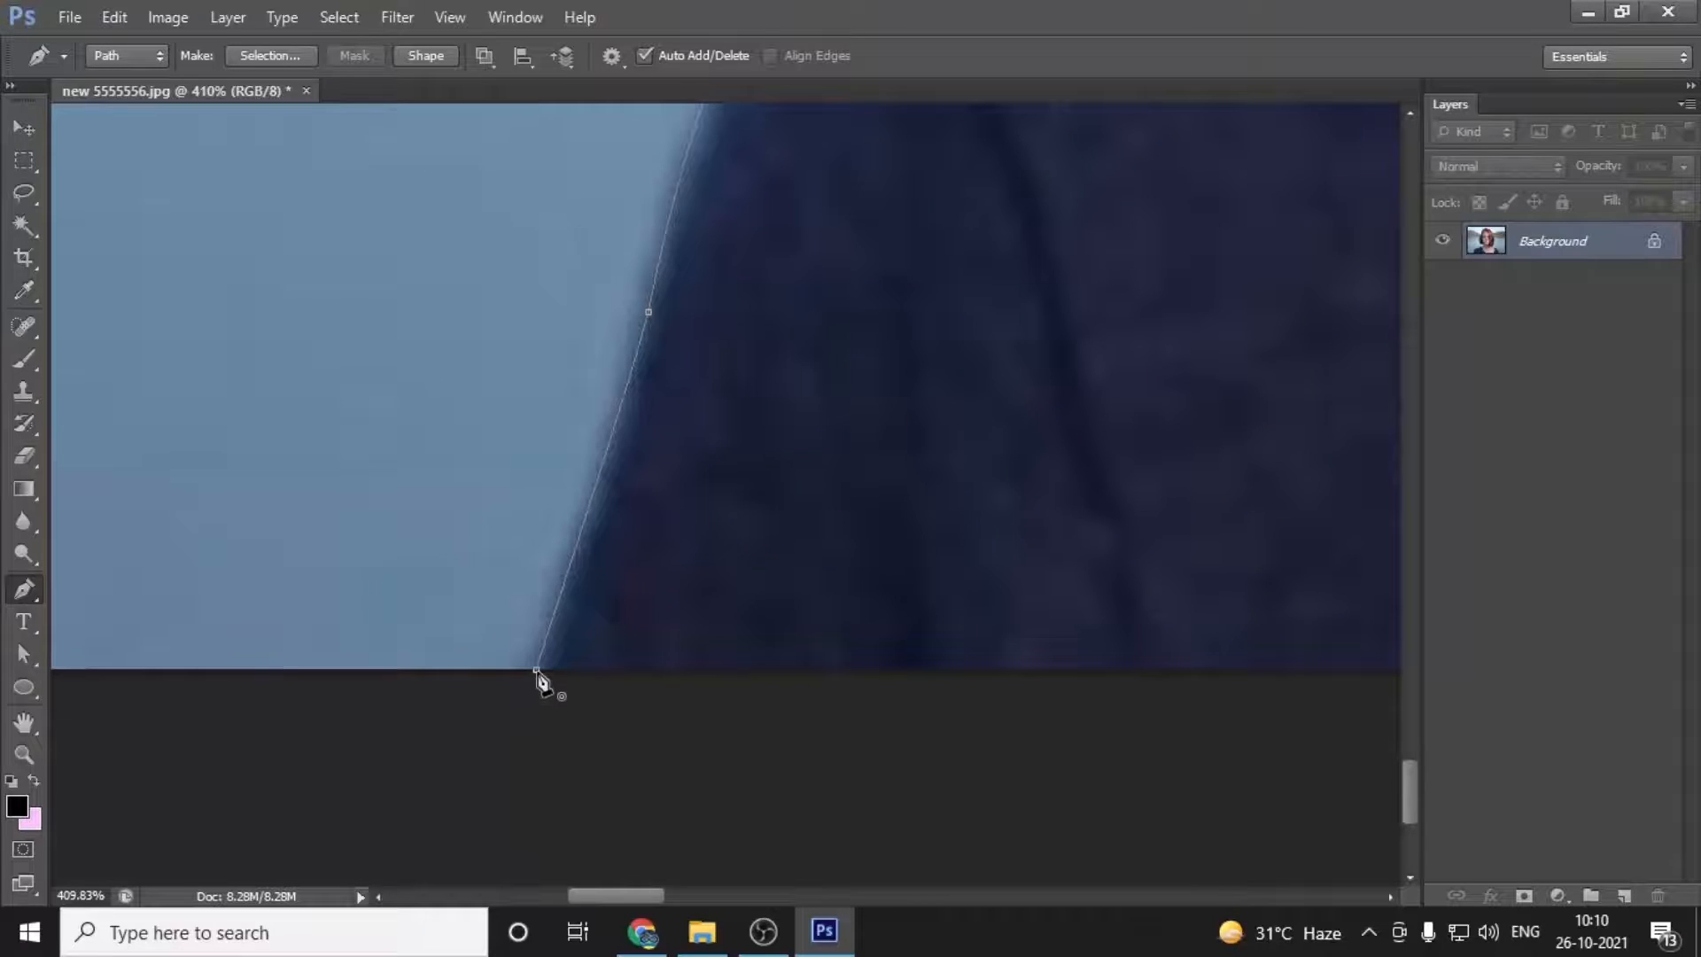
left_click(536, 671)
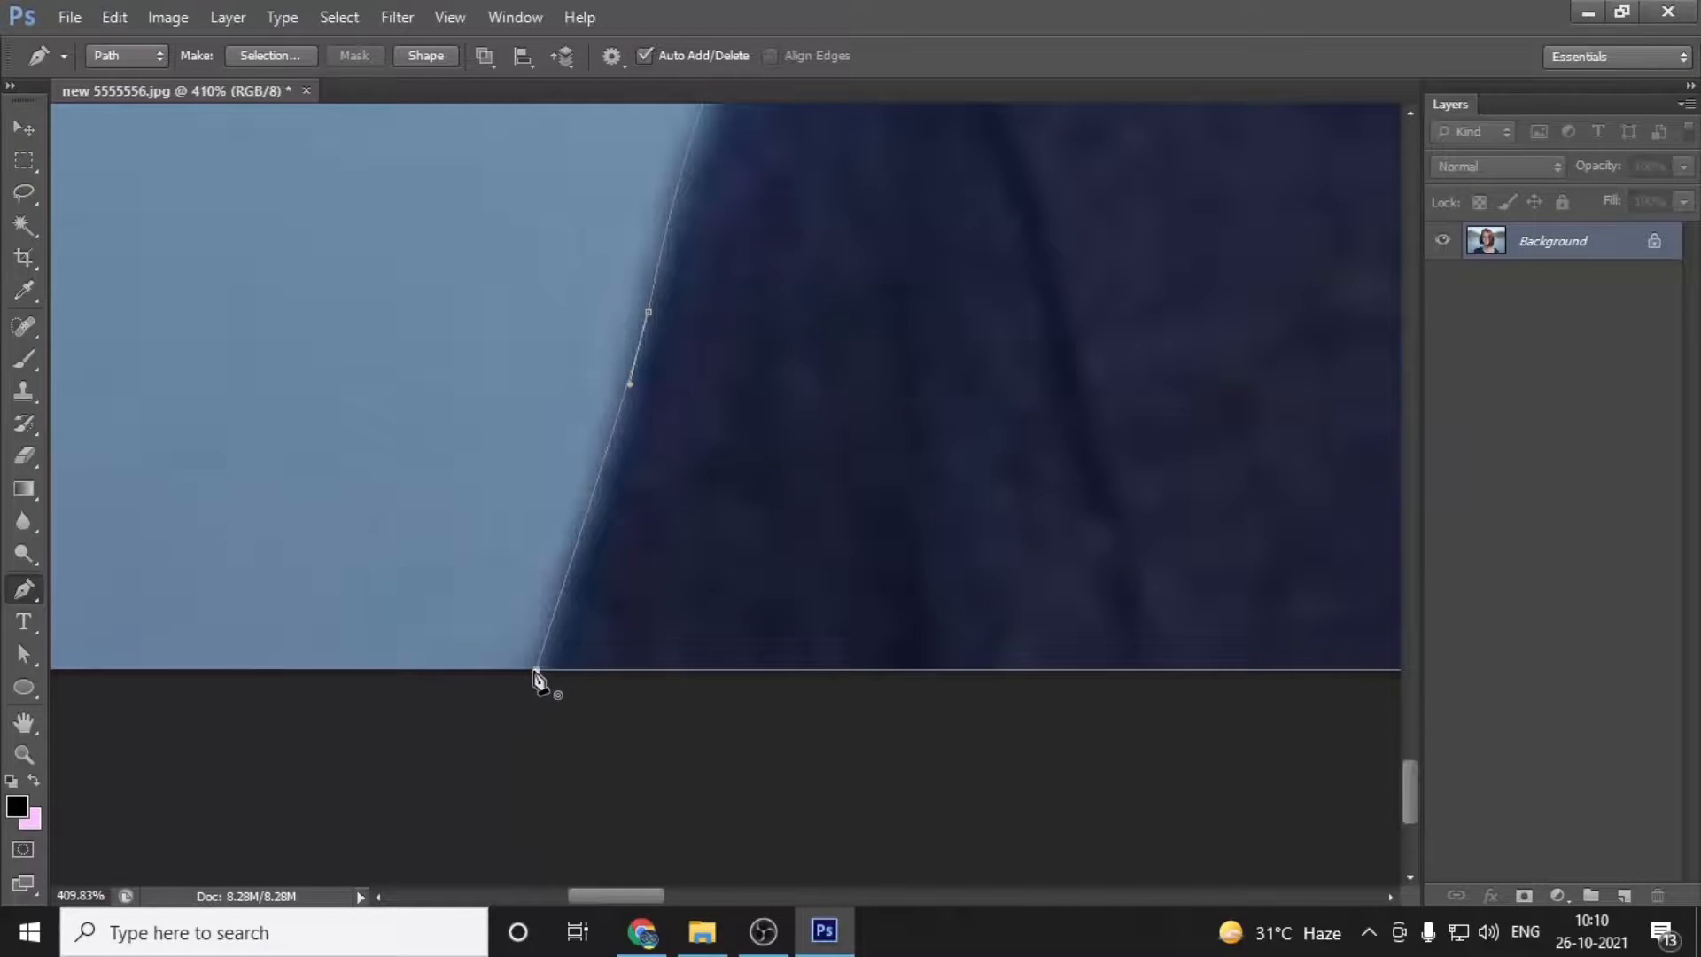
left_click_drag(1134, 541, 900, 769)
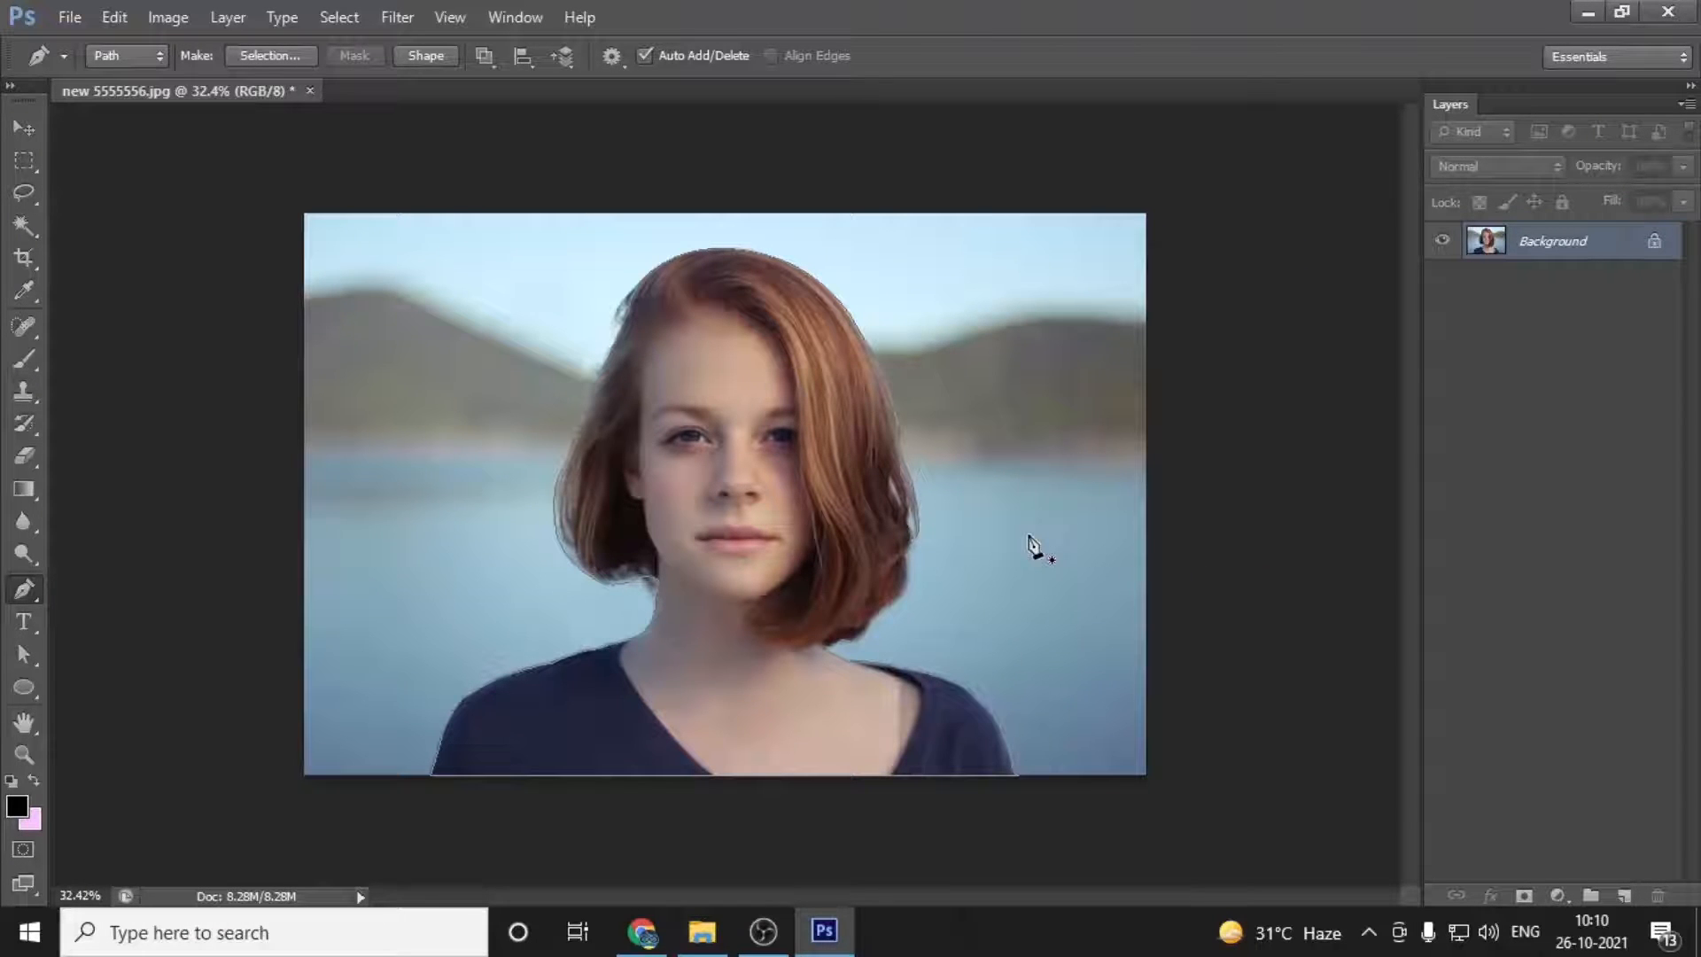
Step: Convert the closed path around the woman into a selection
right_click(768, 349)
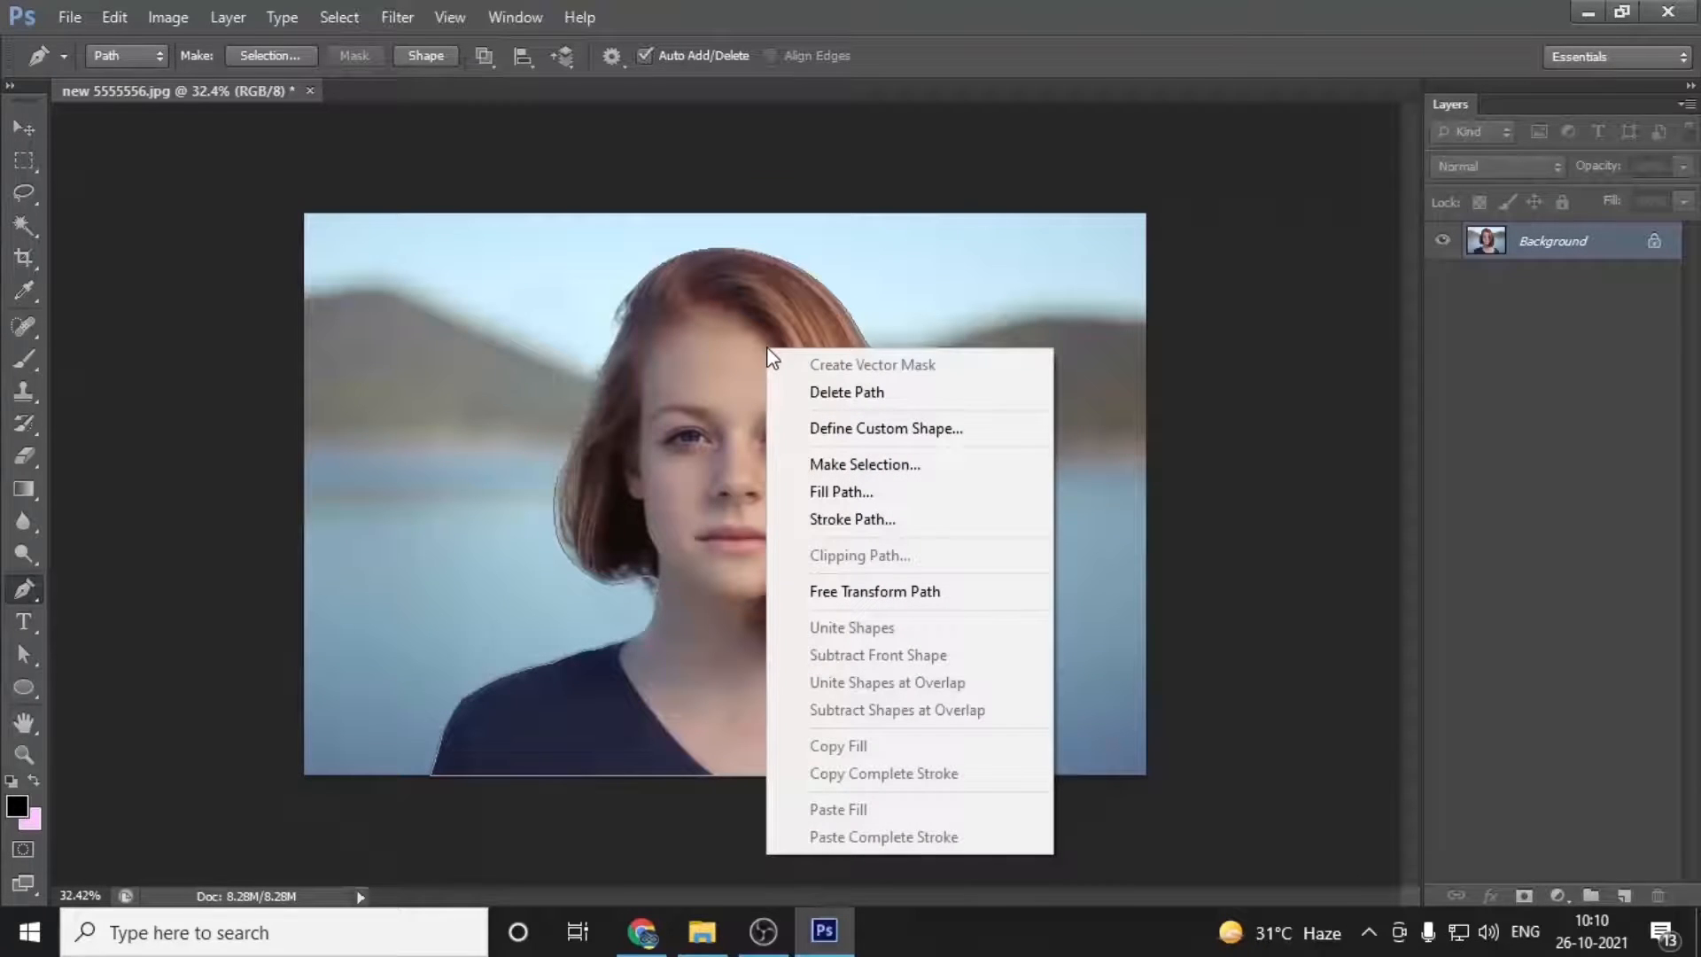
left_click(944, 461)
left_click(979, 265)
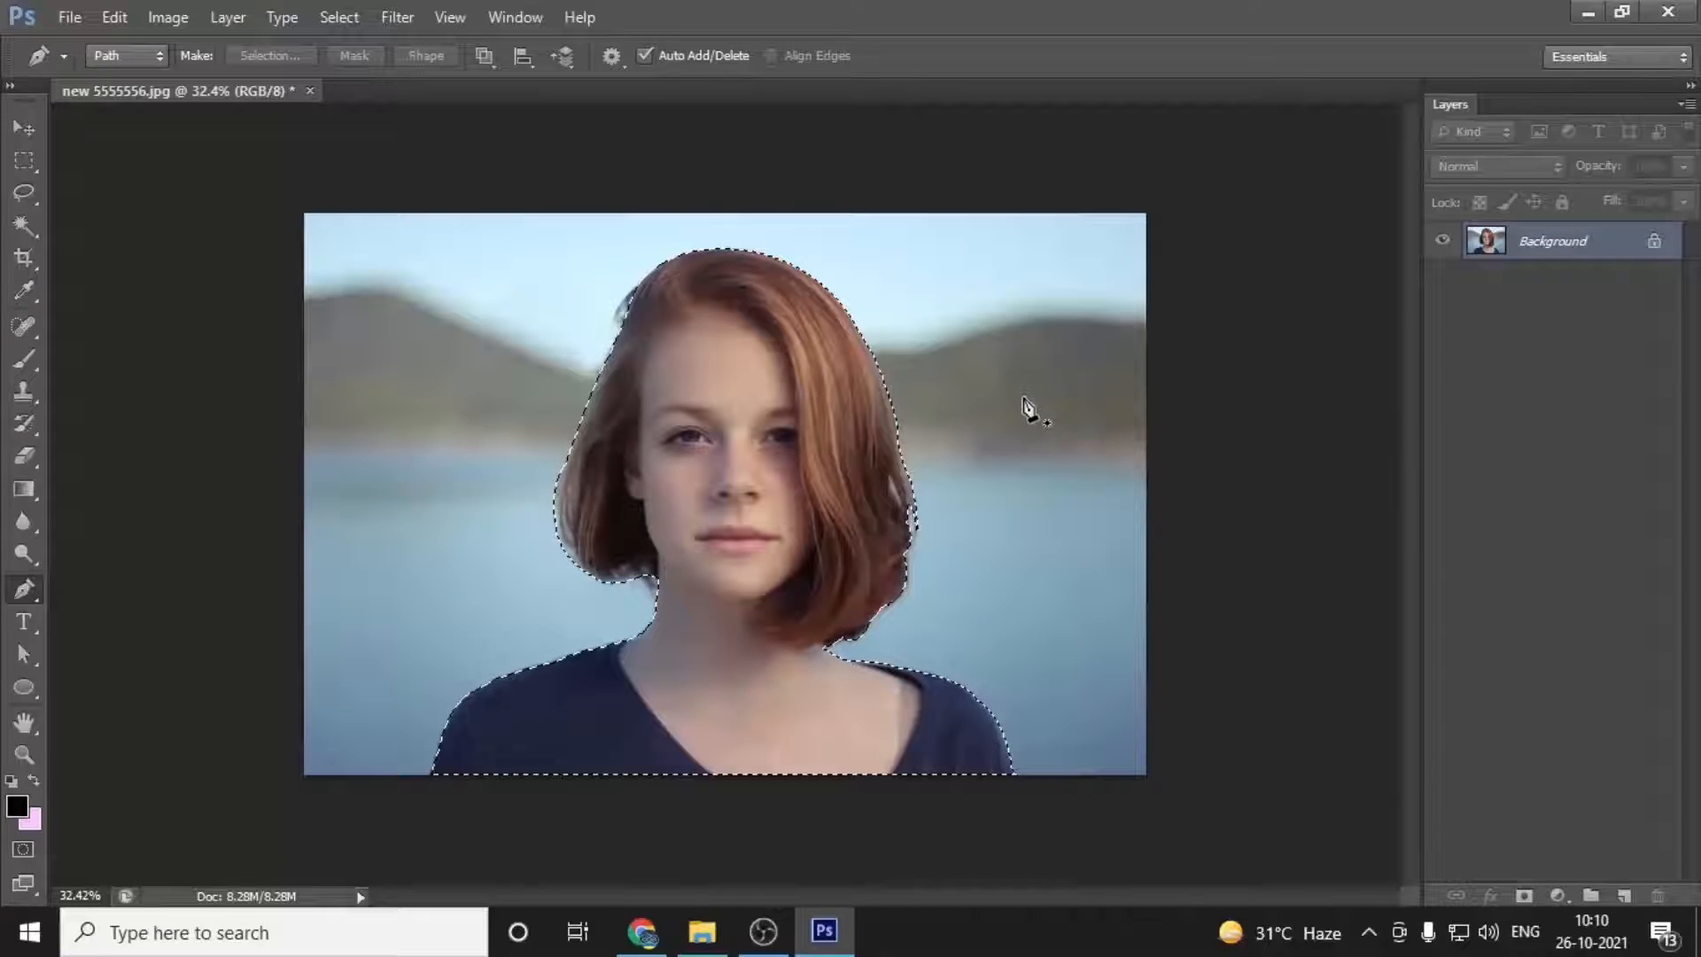
Step: Switch to the Rectangular Marquee tool and open Refine Edge for the selection, keeping the dialog clear of the portrait
left_click(21, 164)
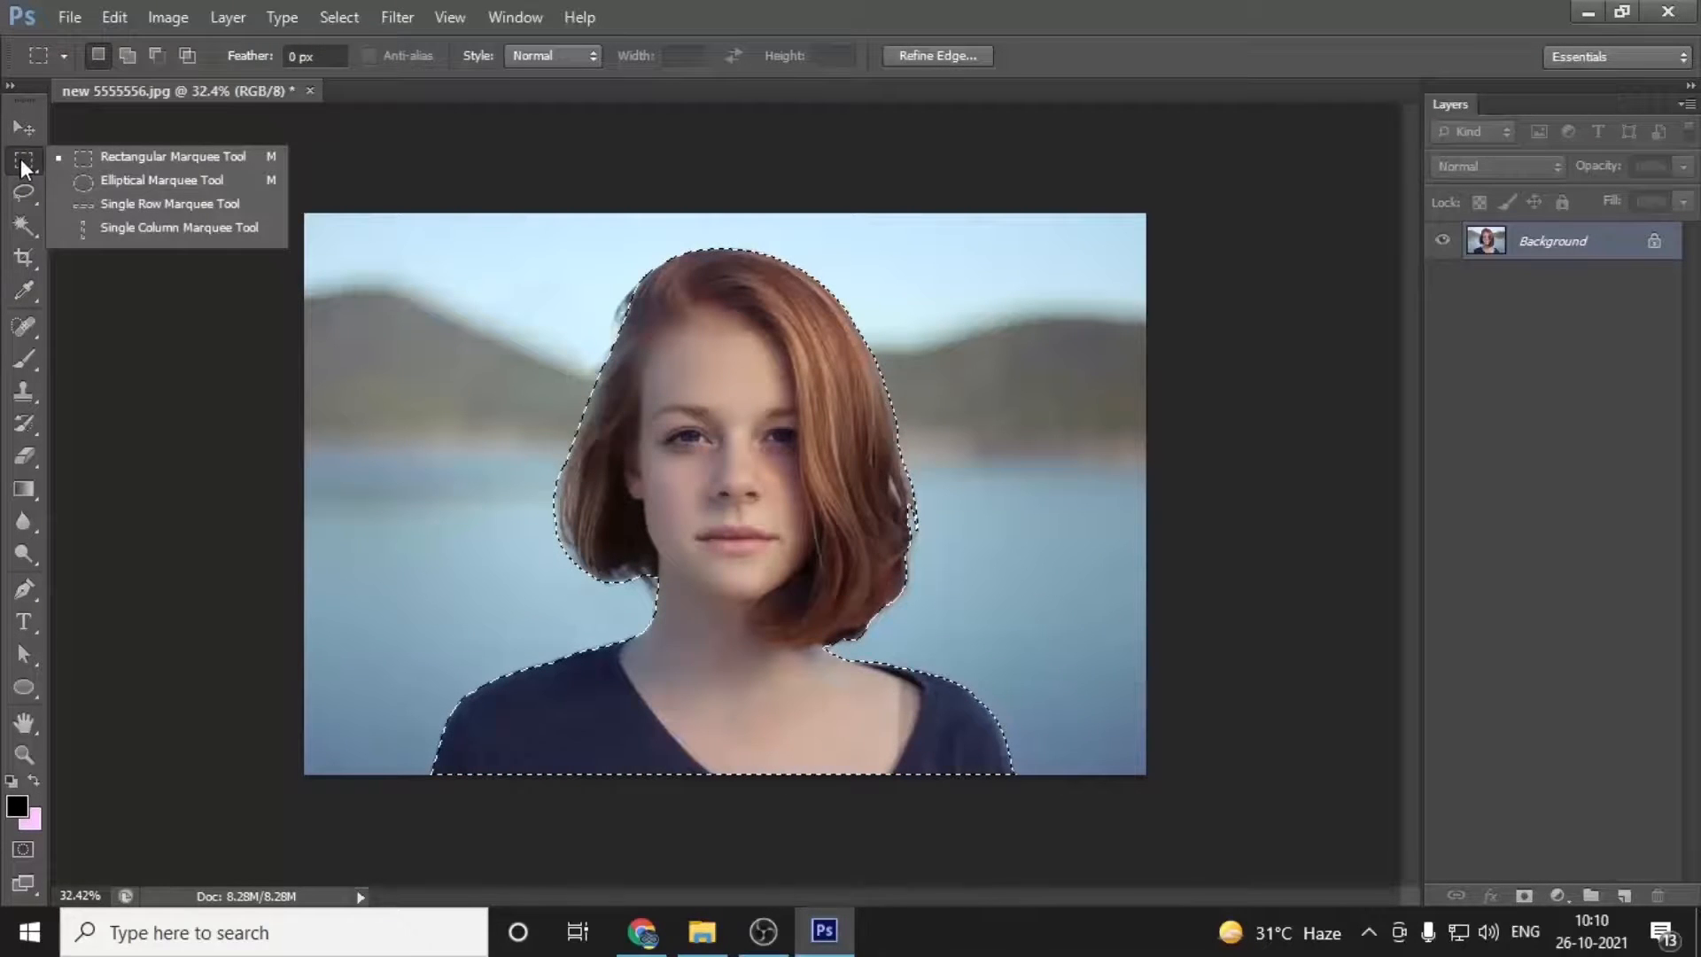
left_click(223, 156)
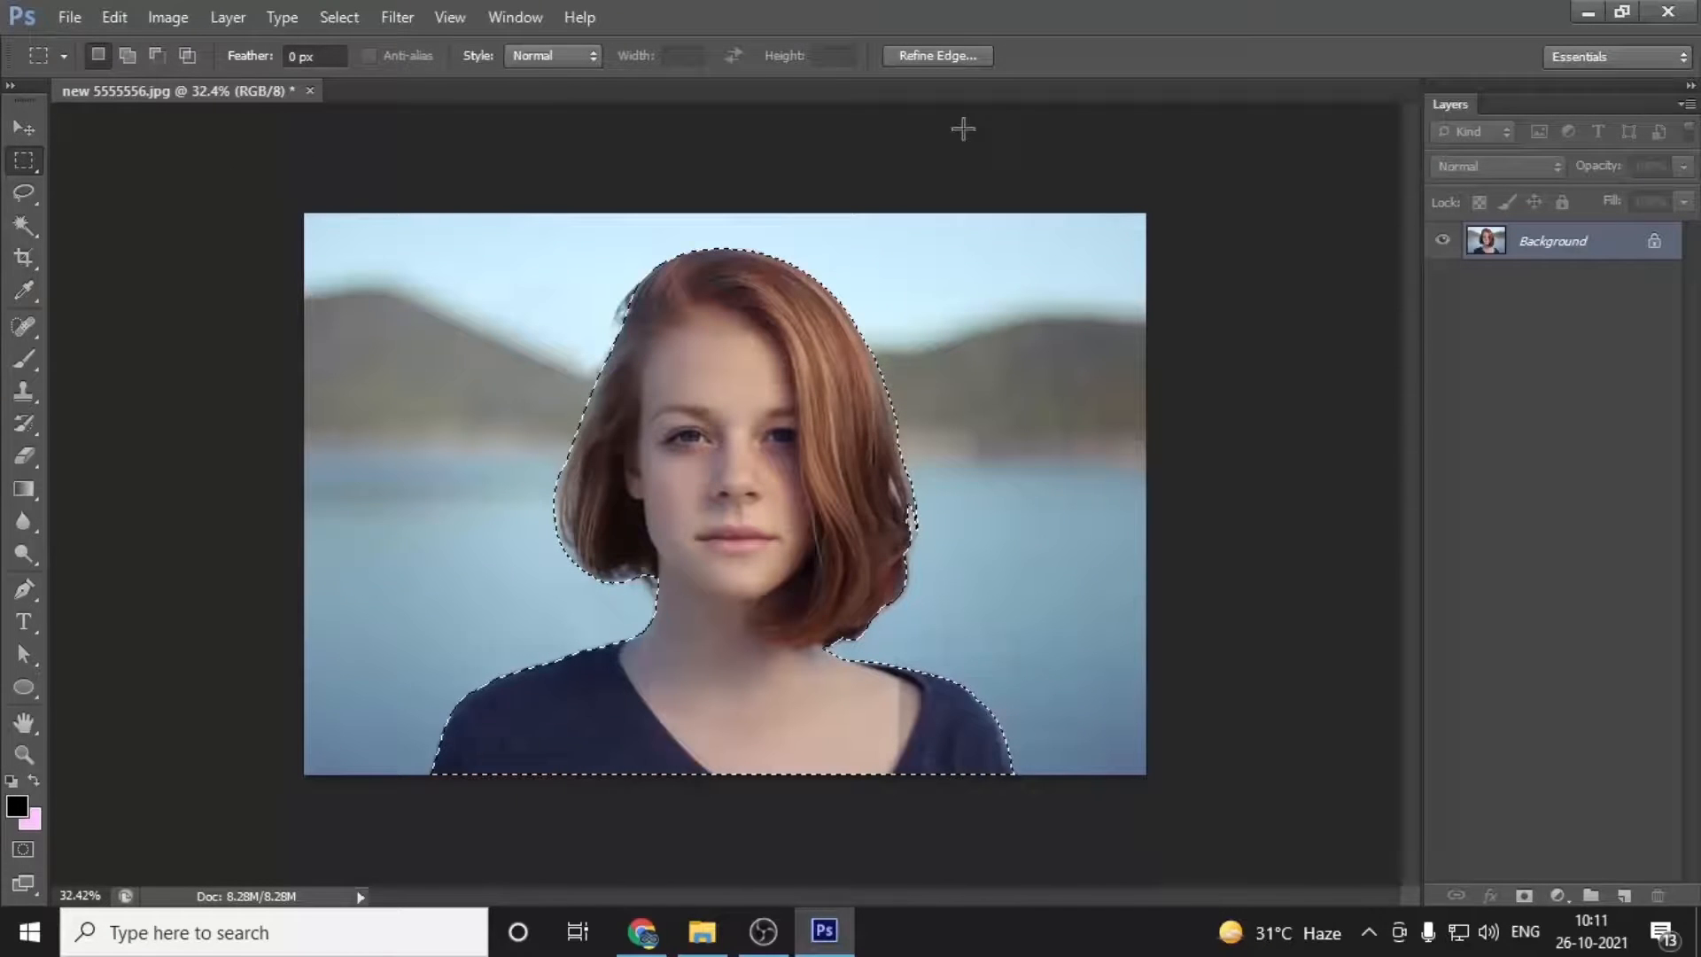
left_click(949, 55)
left_click_drag(861, 108, 1316, 252)
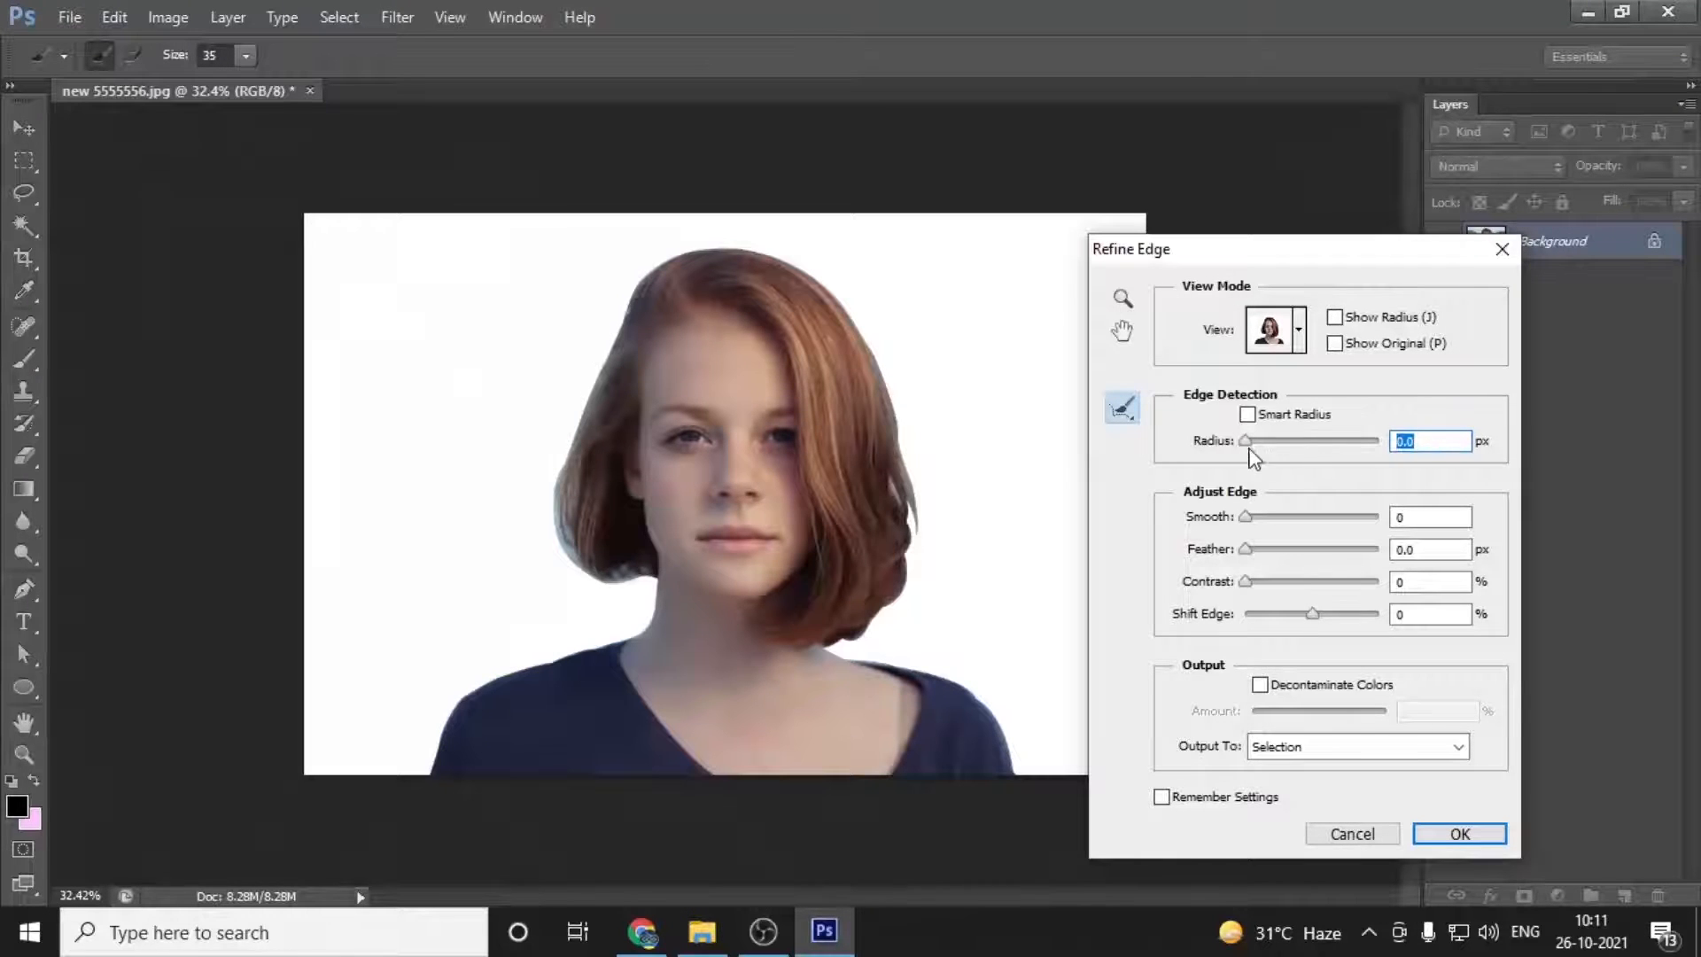
Step: Refine the selection edge with Radius 1.0 px, Smooth 60, Feather 7.9 px and Shift Edge -55%
left_click_drag(1244, 438, 1264, 450)
left_click_drag(1245, 518, 1286, 550)
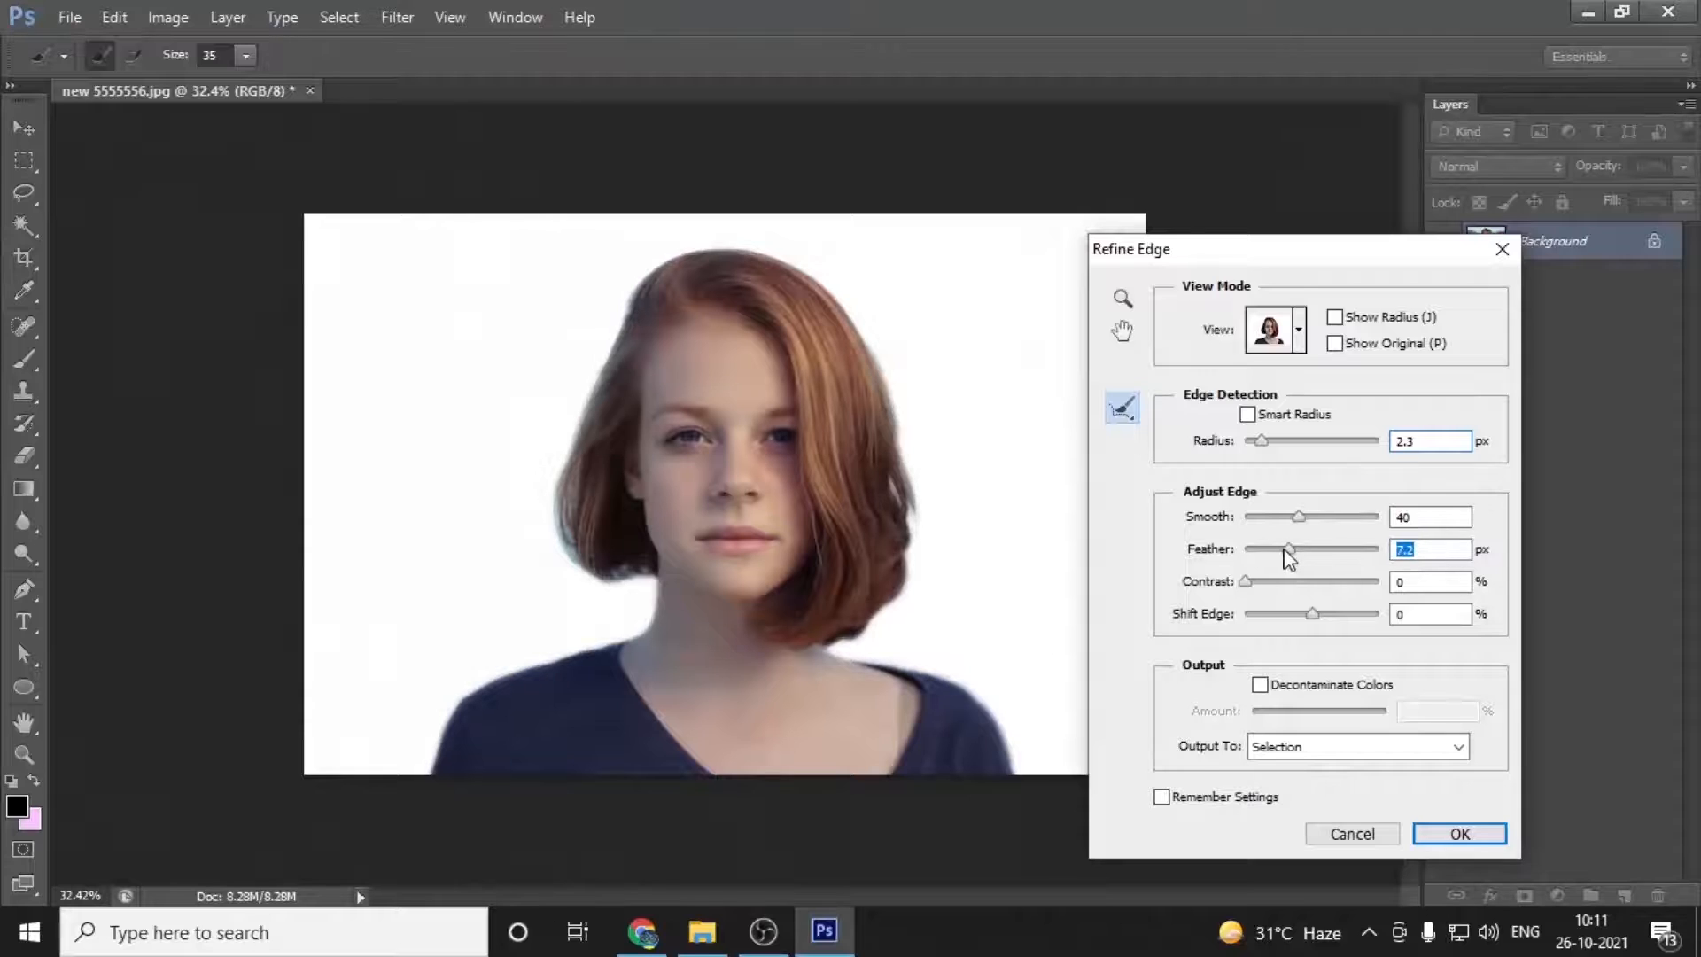
left_click_drag(1291, 551, 1292, 551)
left_click_drag(1299, 518, 1308, 524)
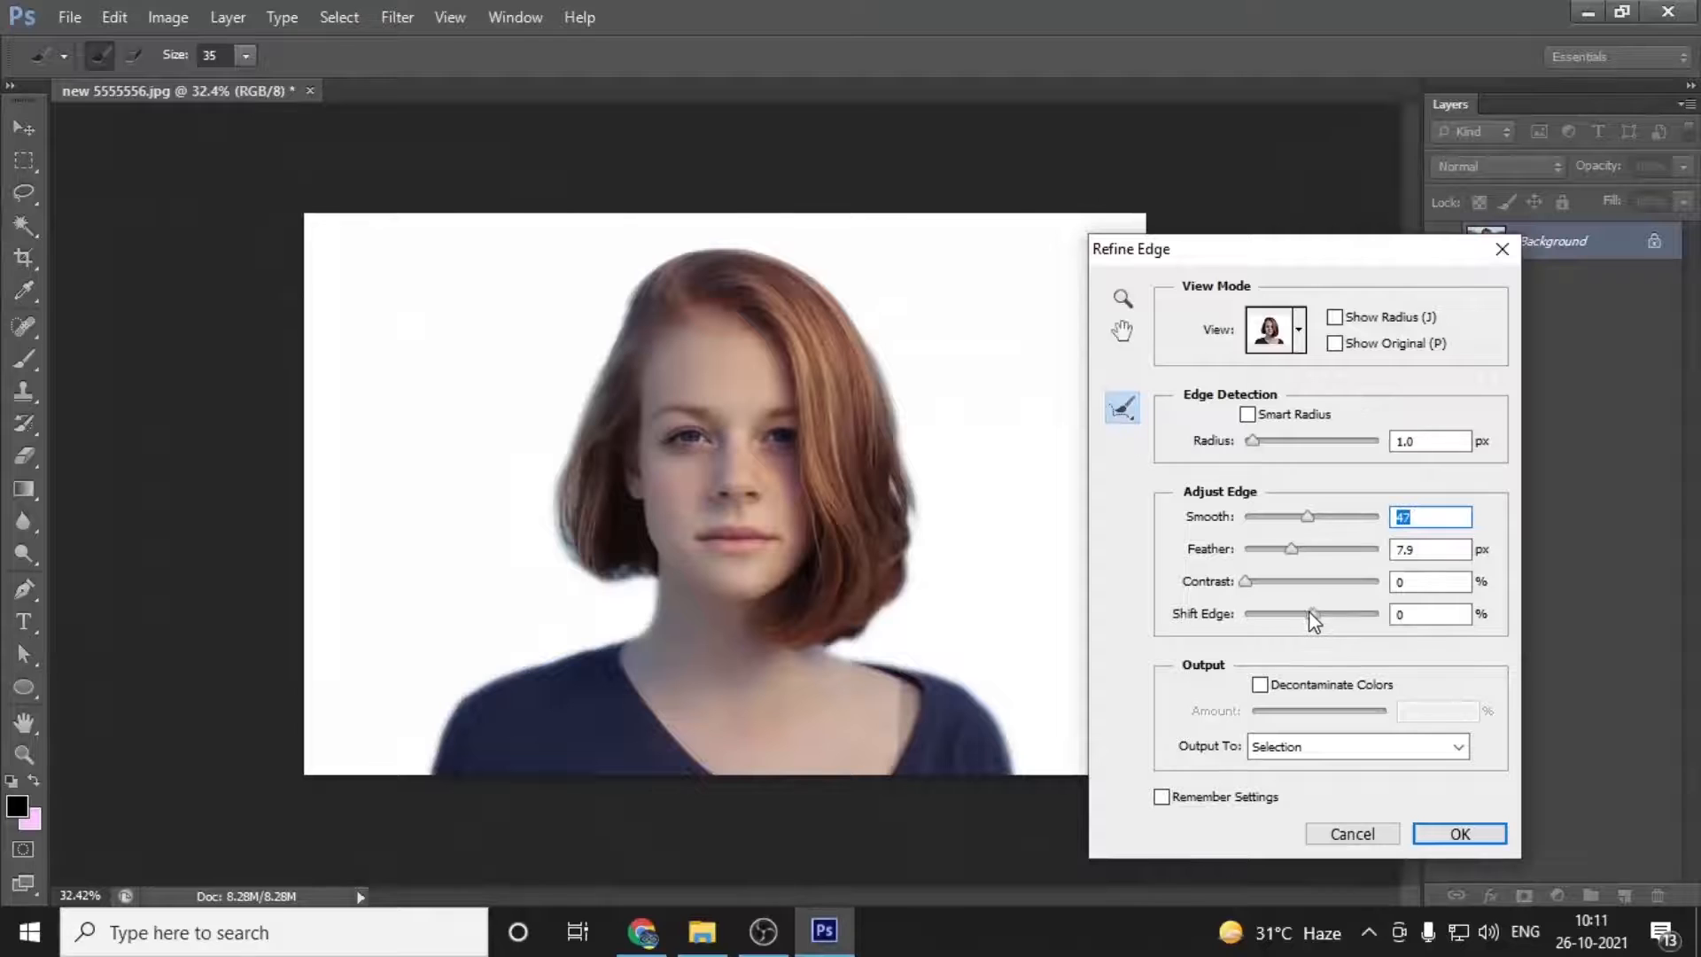
left_click_drag(1312, 613, 1292, 613)
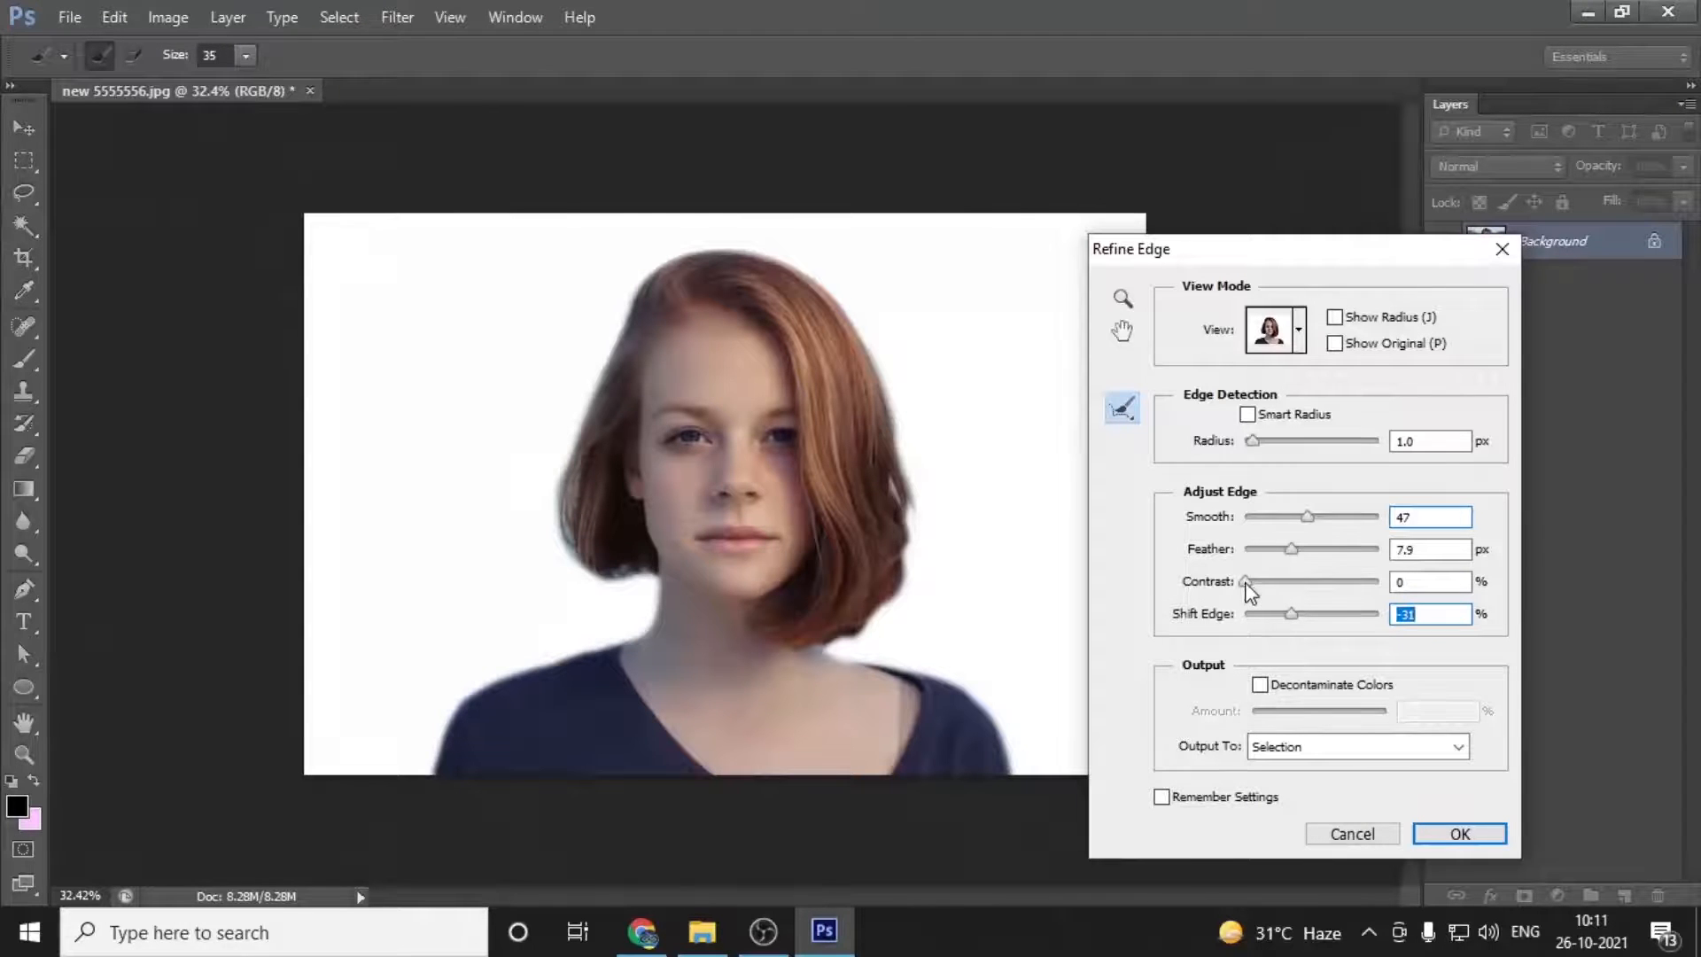
mouse_move(1309, 514)
left_mouse_down()
mouse_move(1247, 519)
mouse_move(1328, 523)
left_mouse_up()
mouse_move(1298, 618)
left_mouse_down()
mouse_move(1249, 613)
mouse_move(1276, 615)
left_mouse_up()
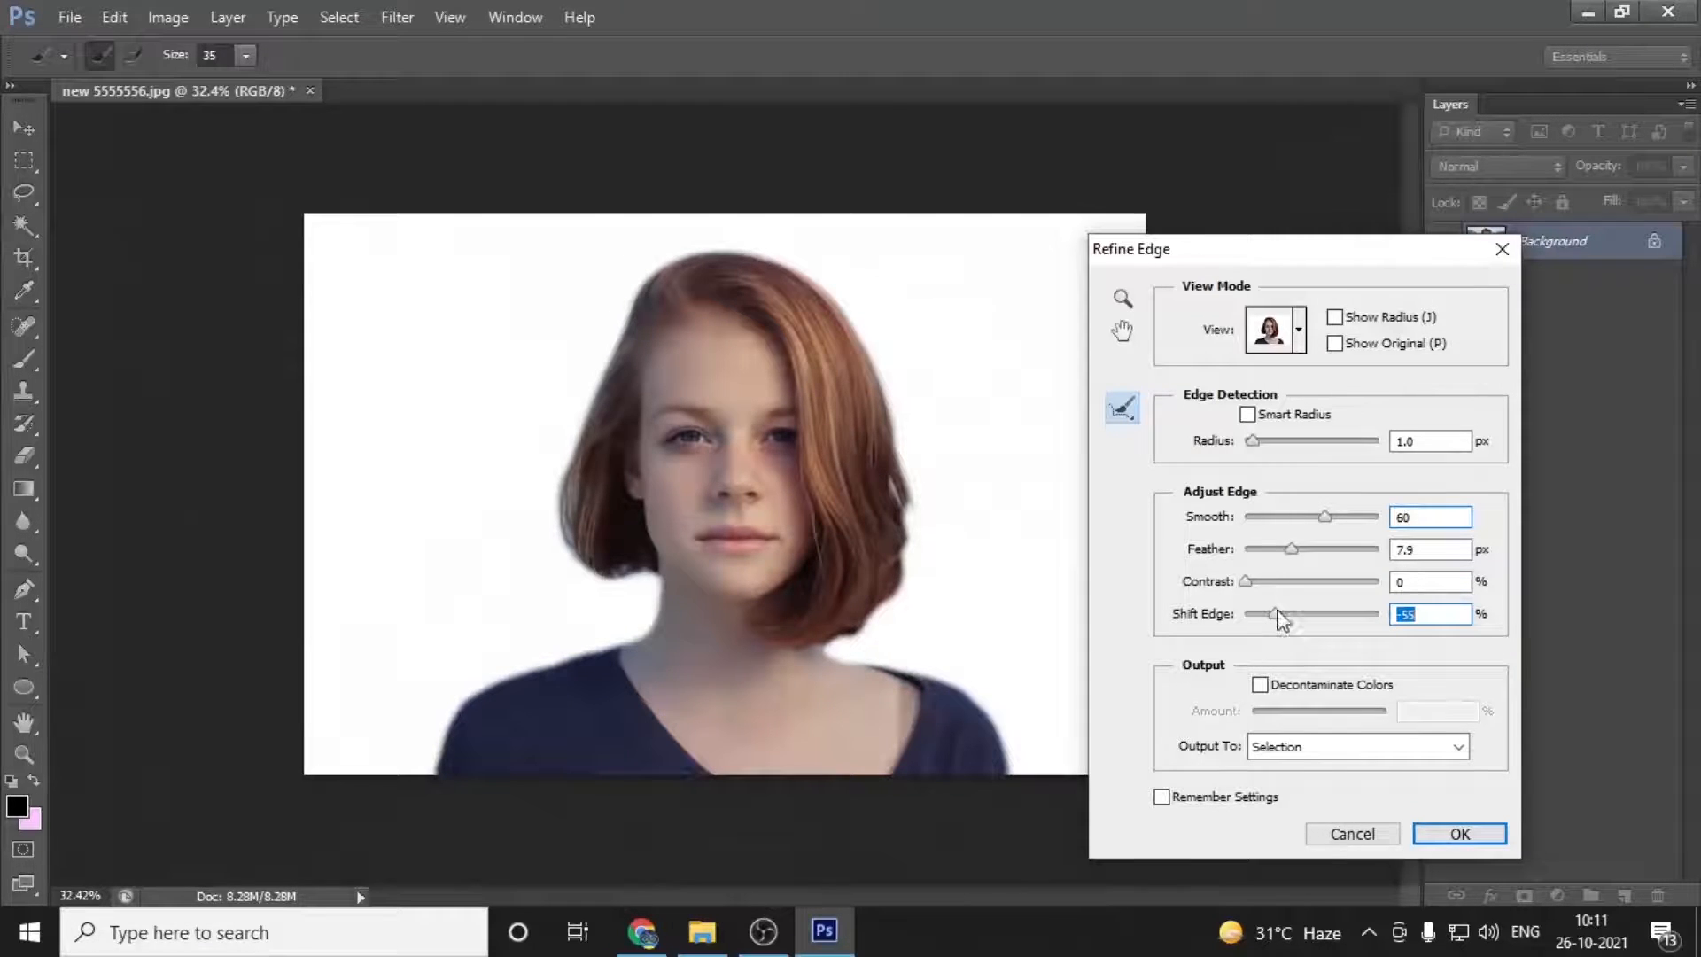
Step: Output the refined selection to a new layer and apply the edge refinement
left_click(1384, 749)
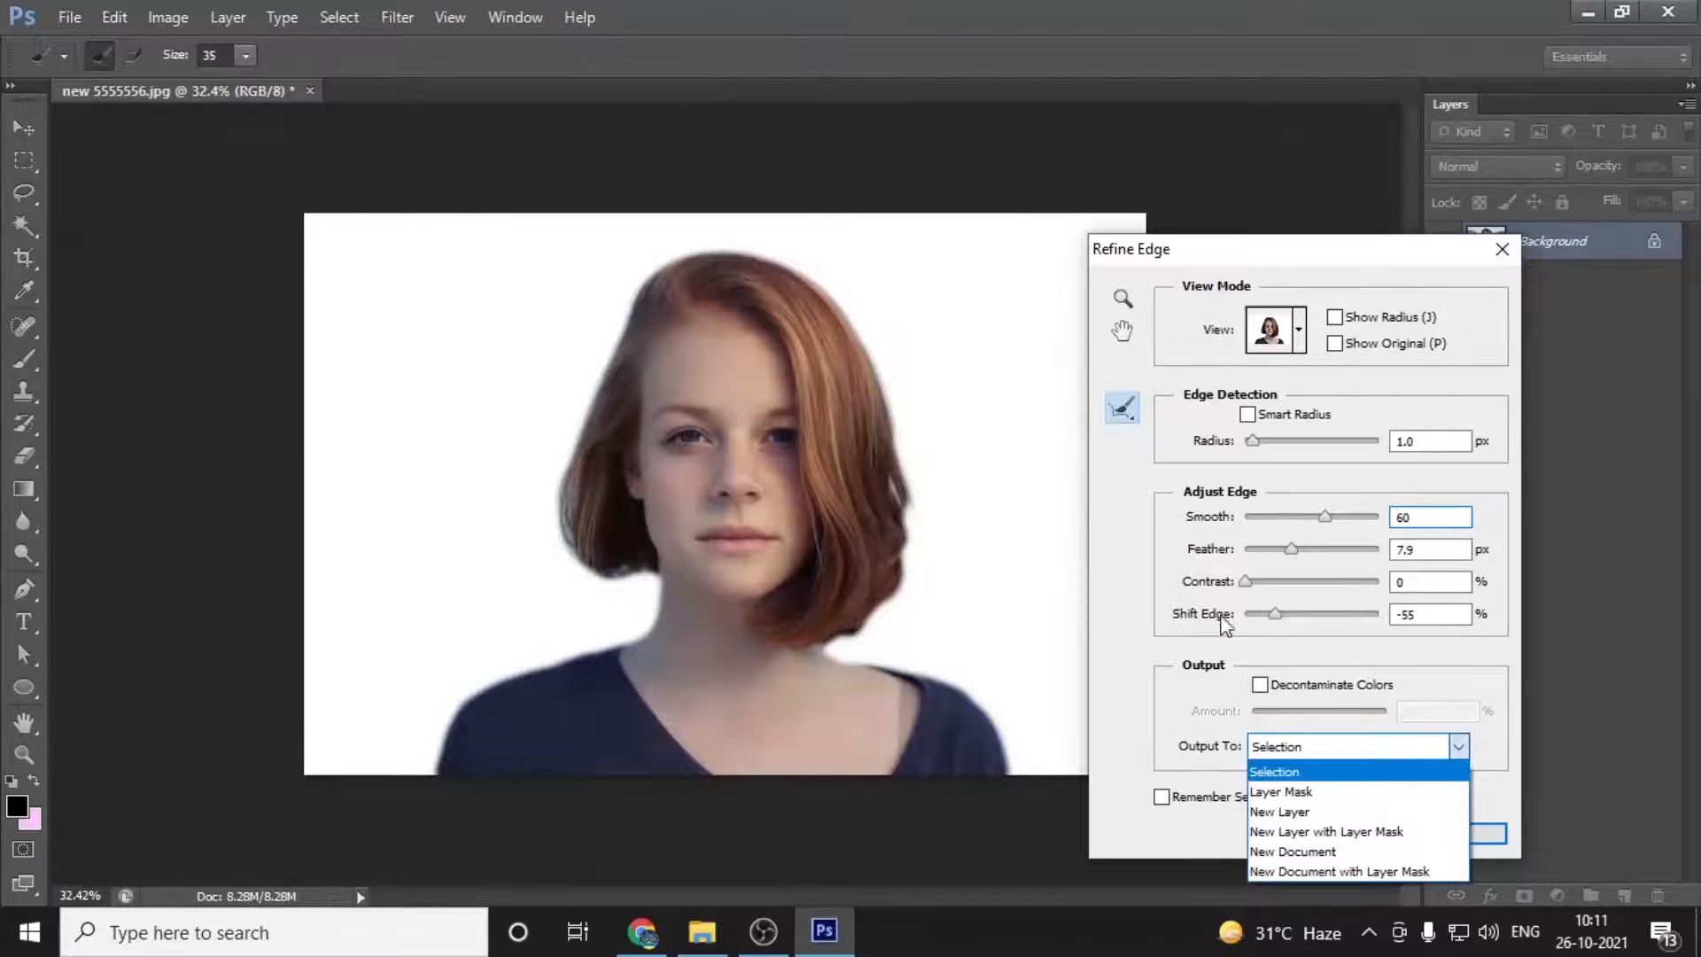
left_click(1146, 521)
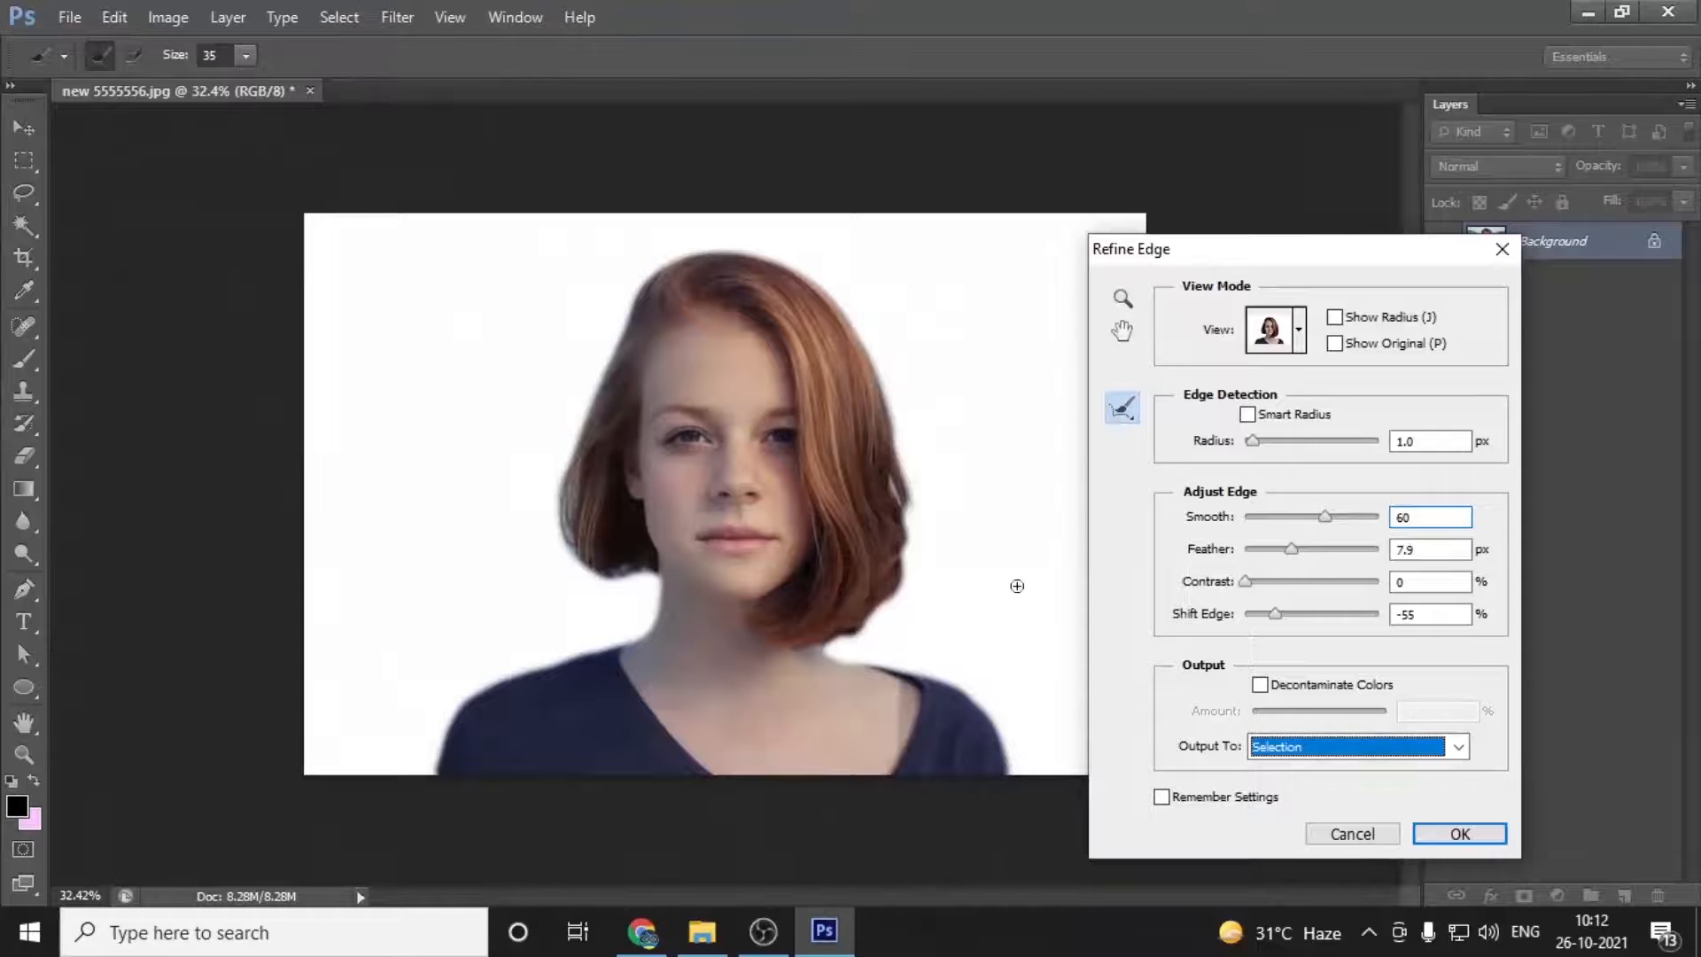
left_click(1316, 747)
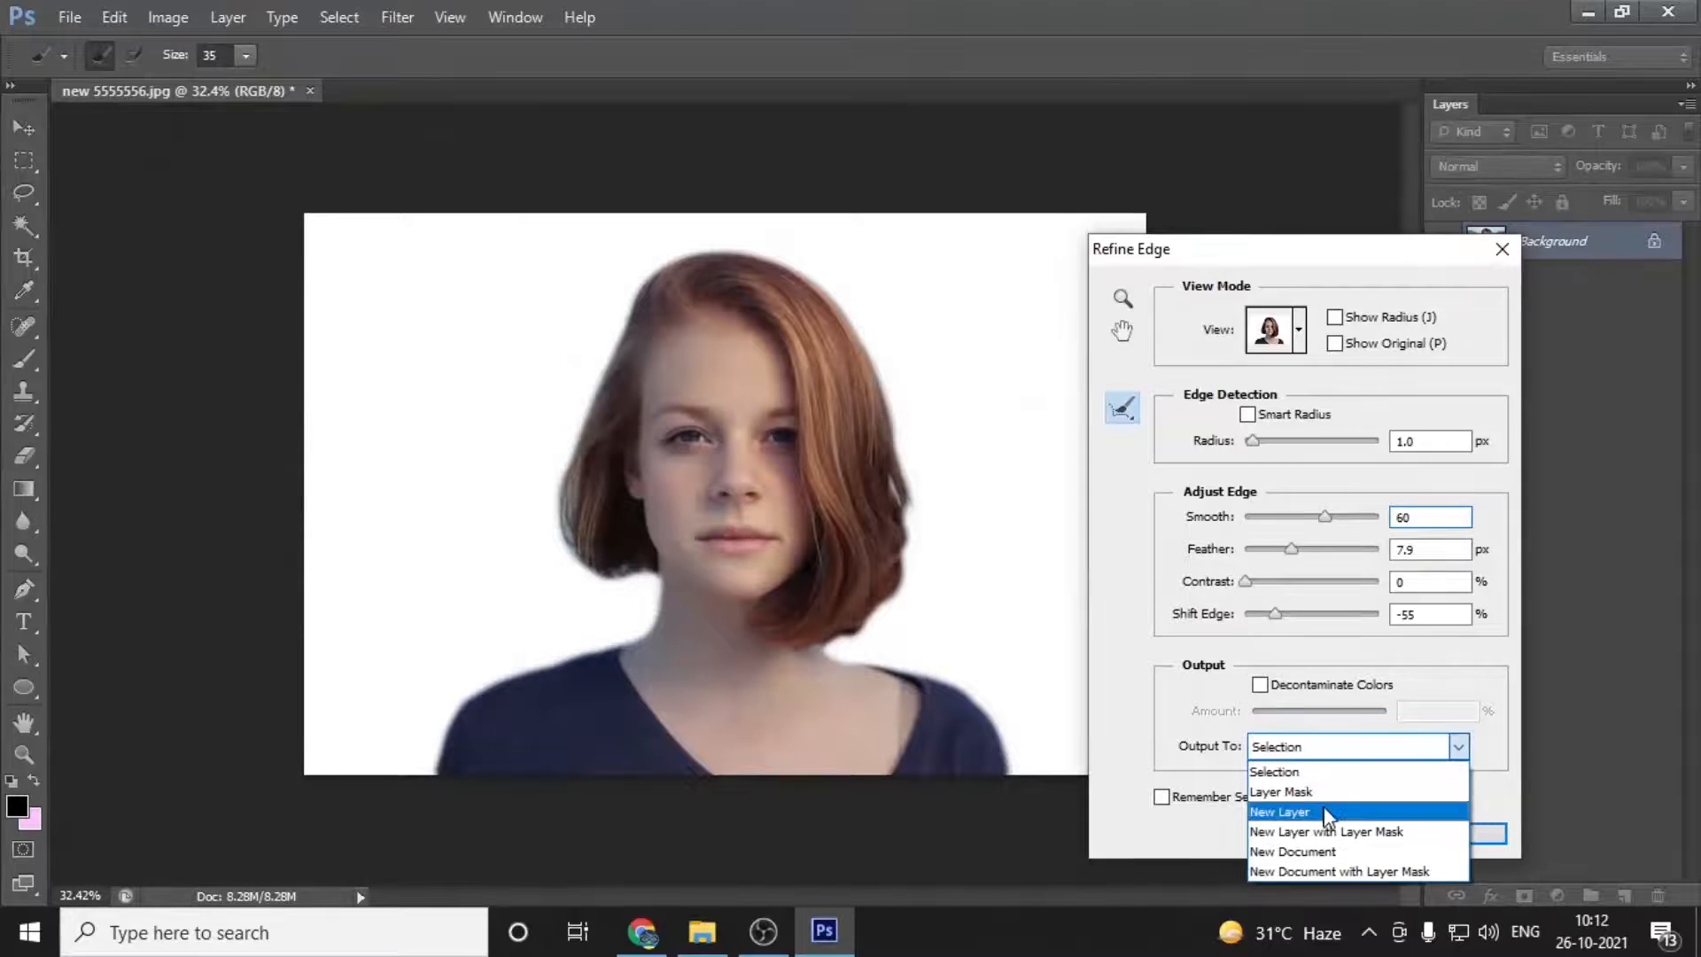
left_click(1326, 811)
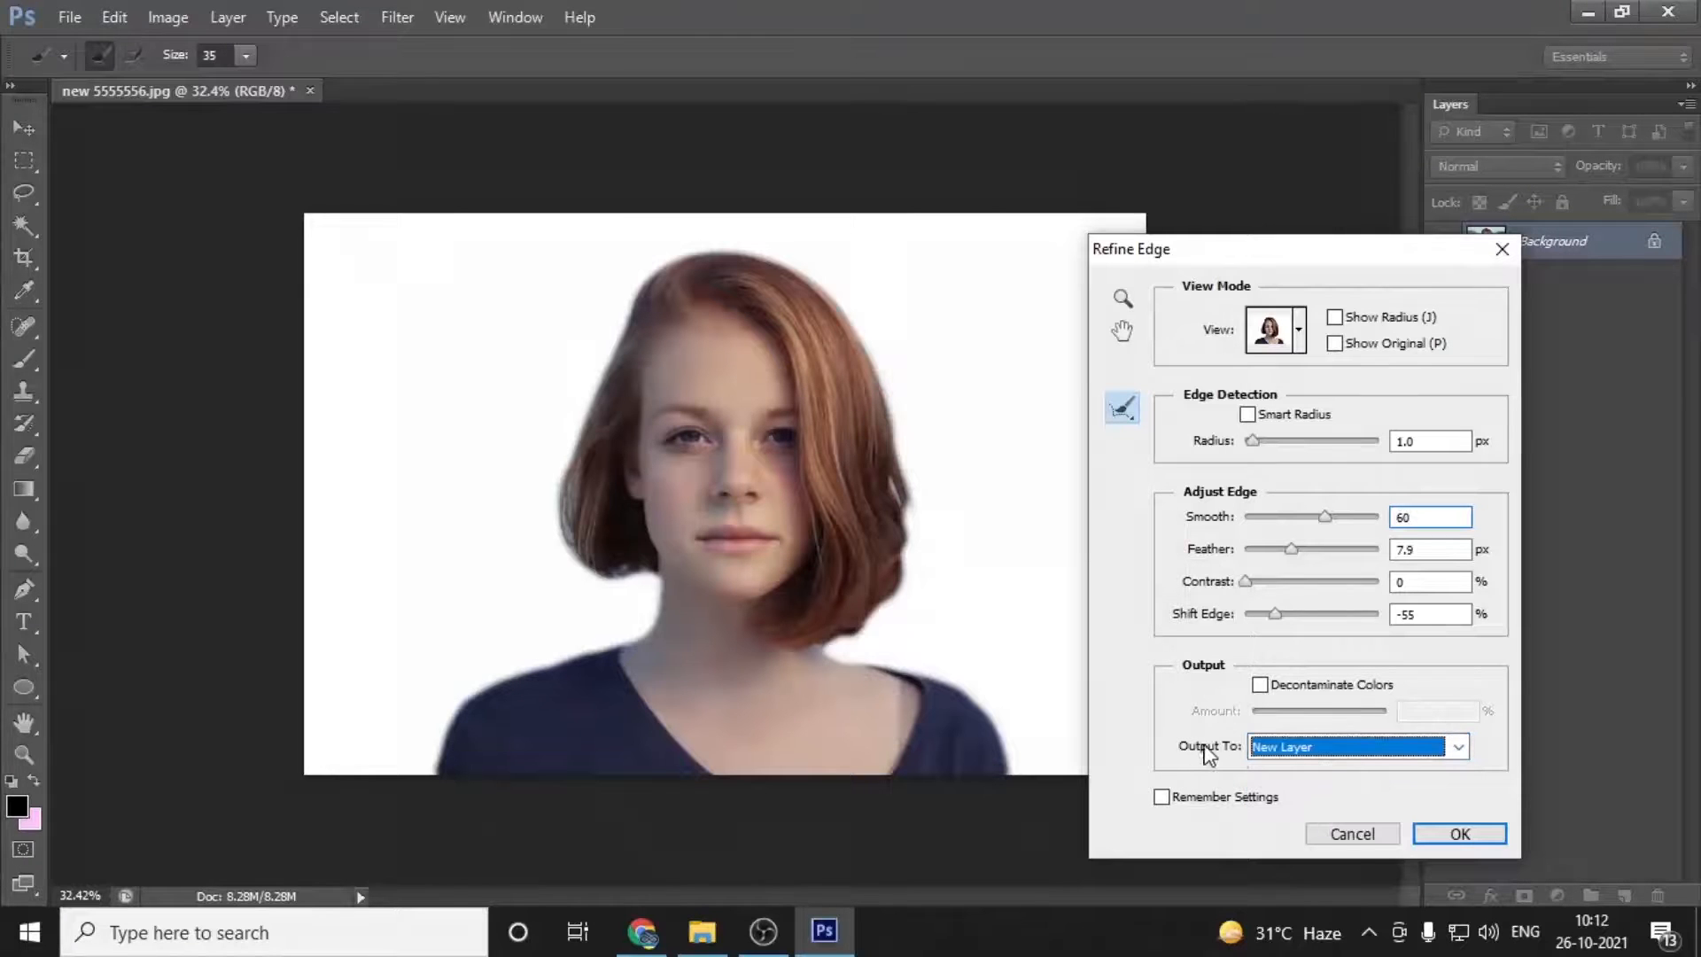
left_click(1462, 836)
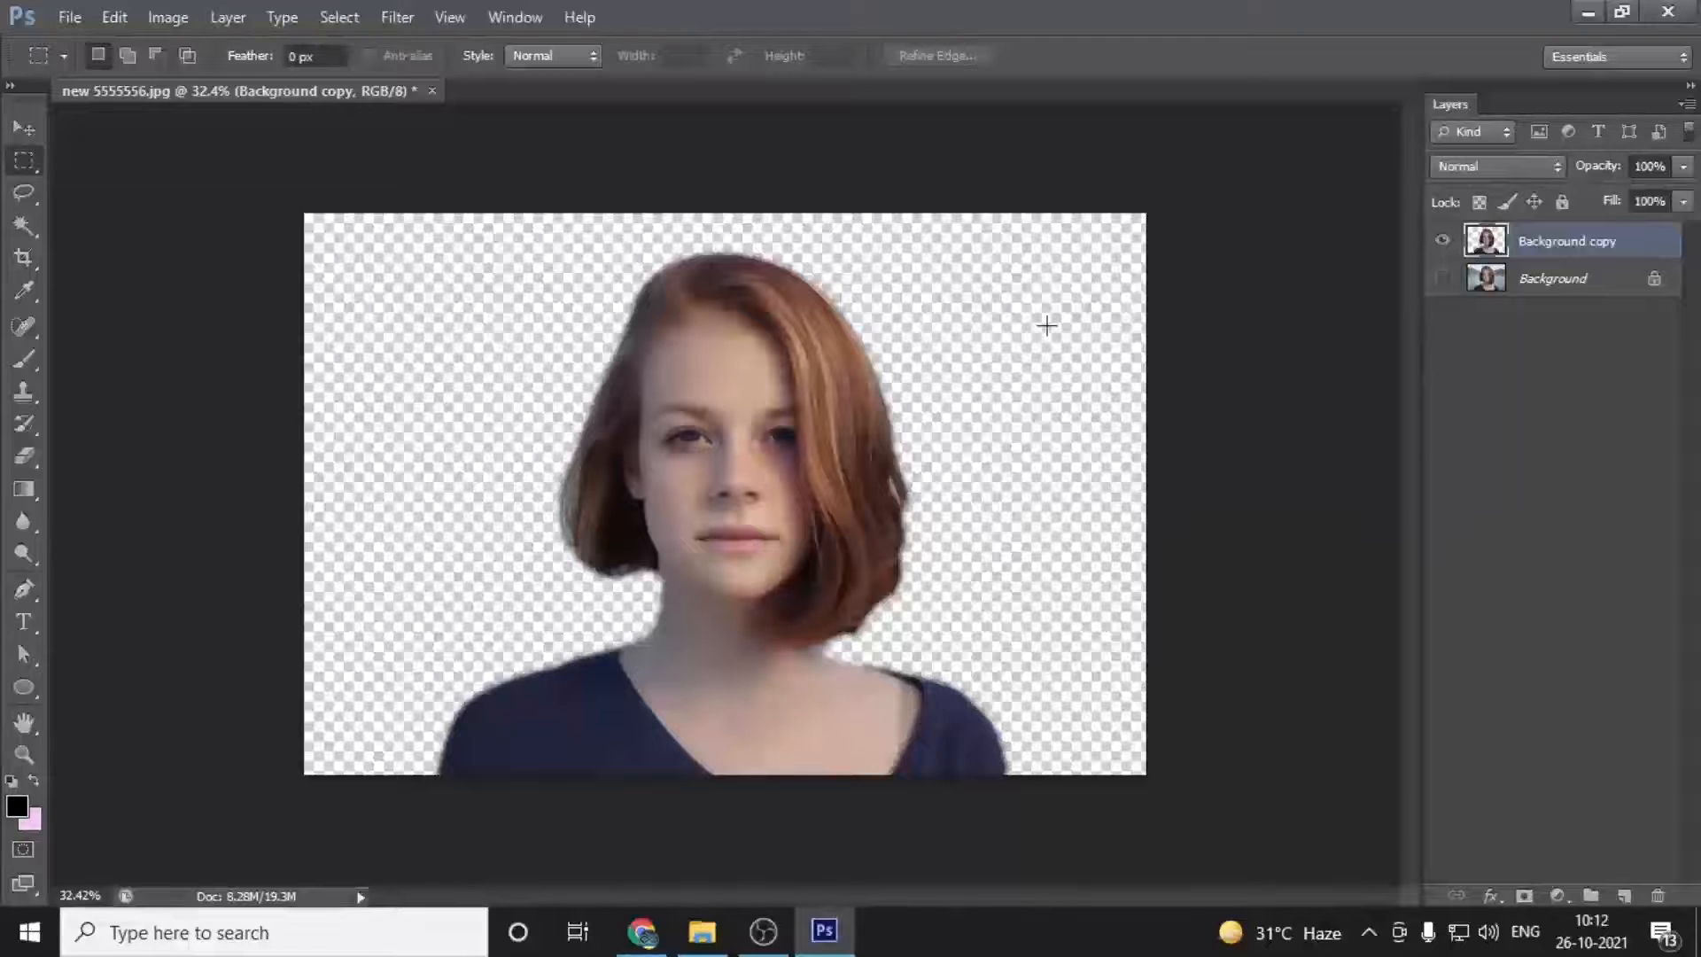
Step: Create a new blank document using the Default Photoshop Size preset
key("ctrl+n")
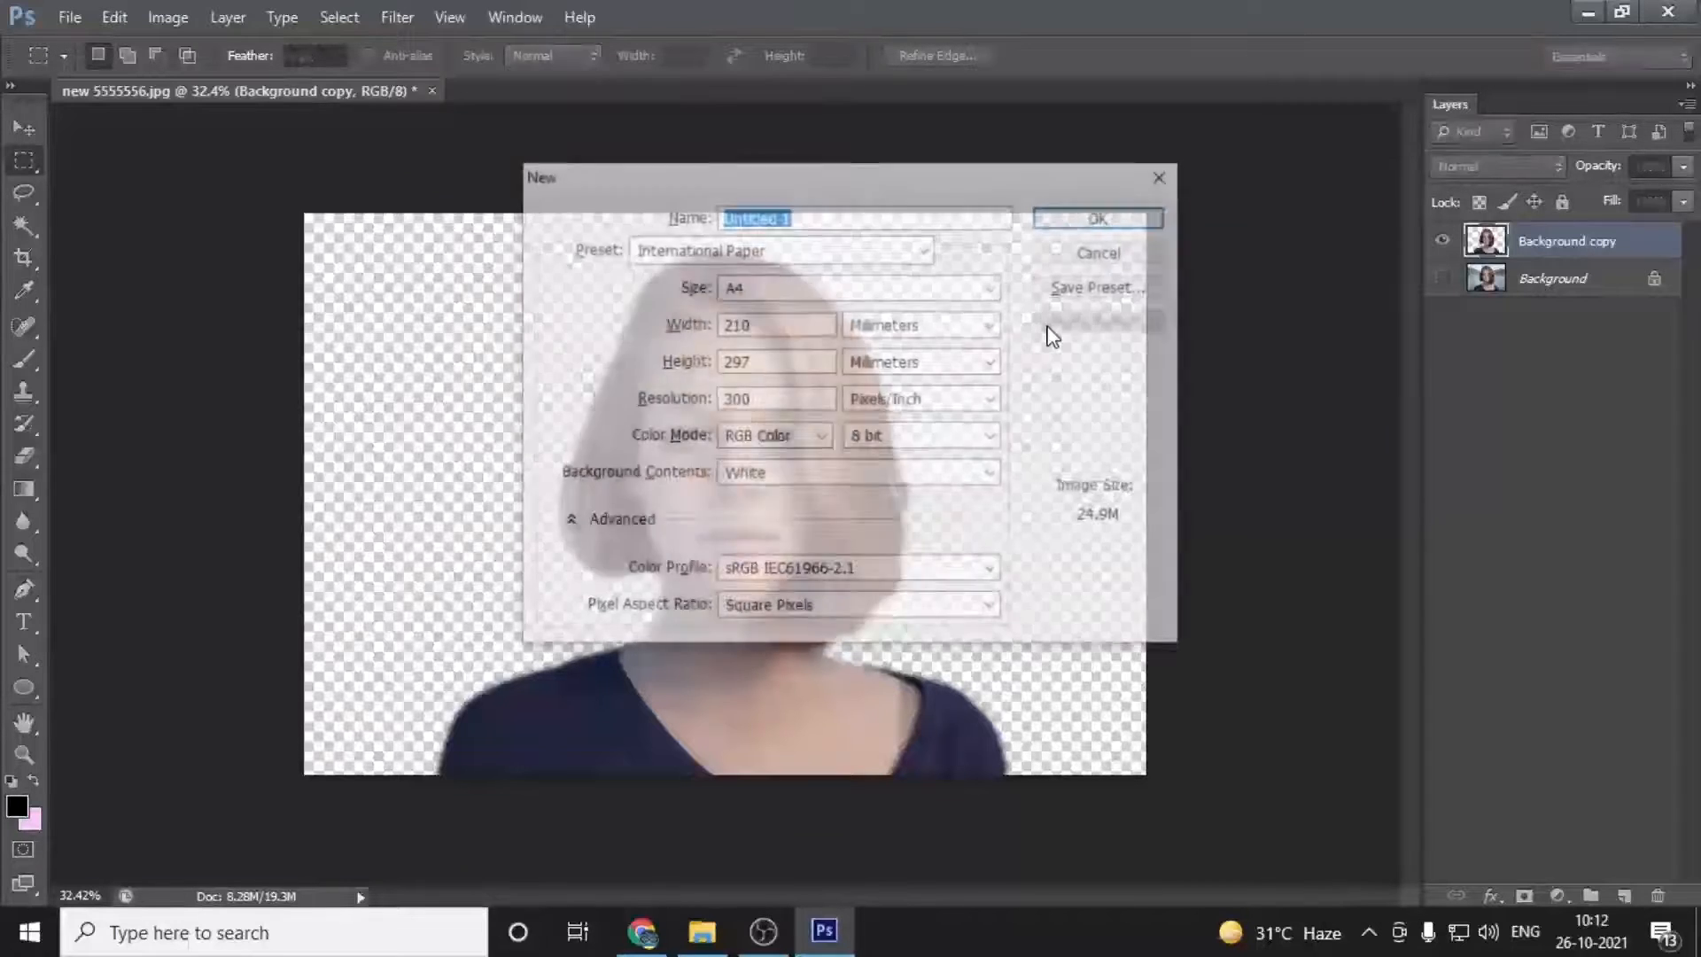
left_click(790, 254)
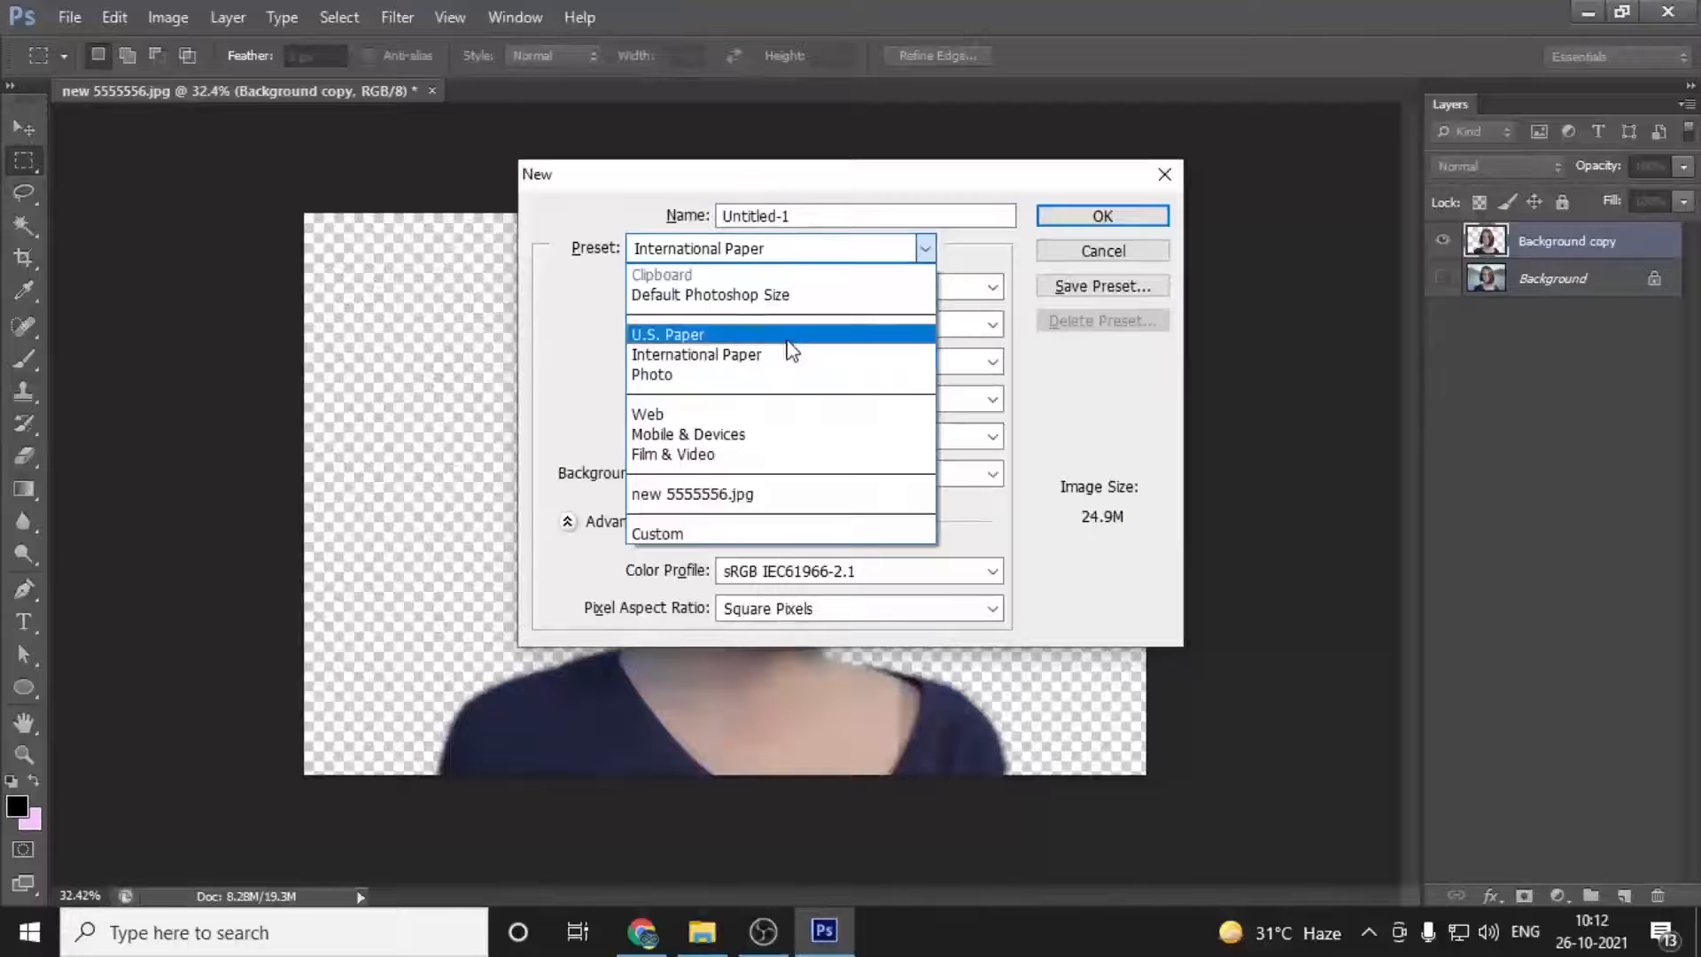
left_click(779, 294)
left_click(1102, 217)
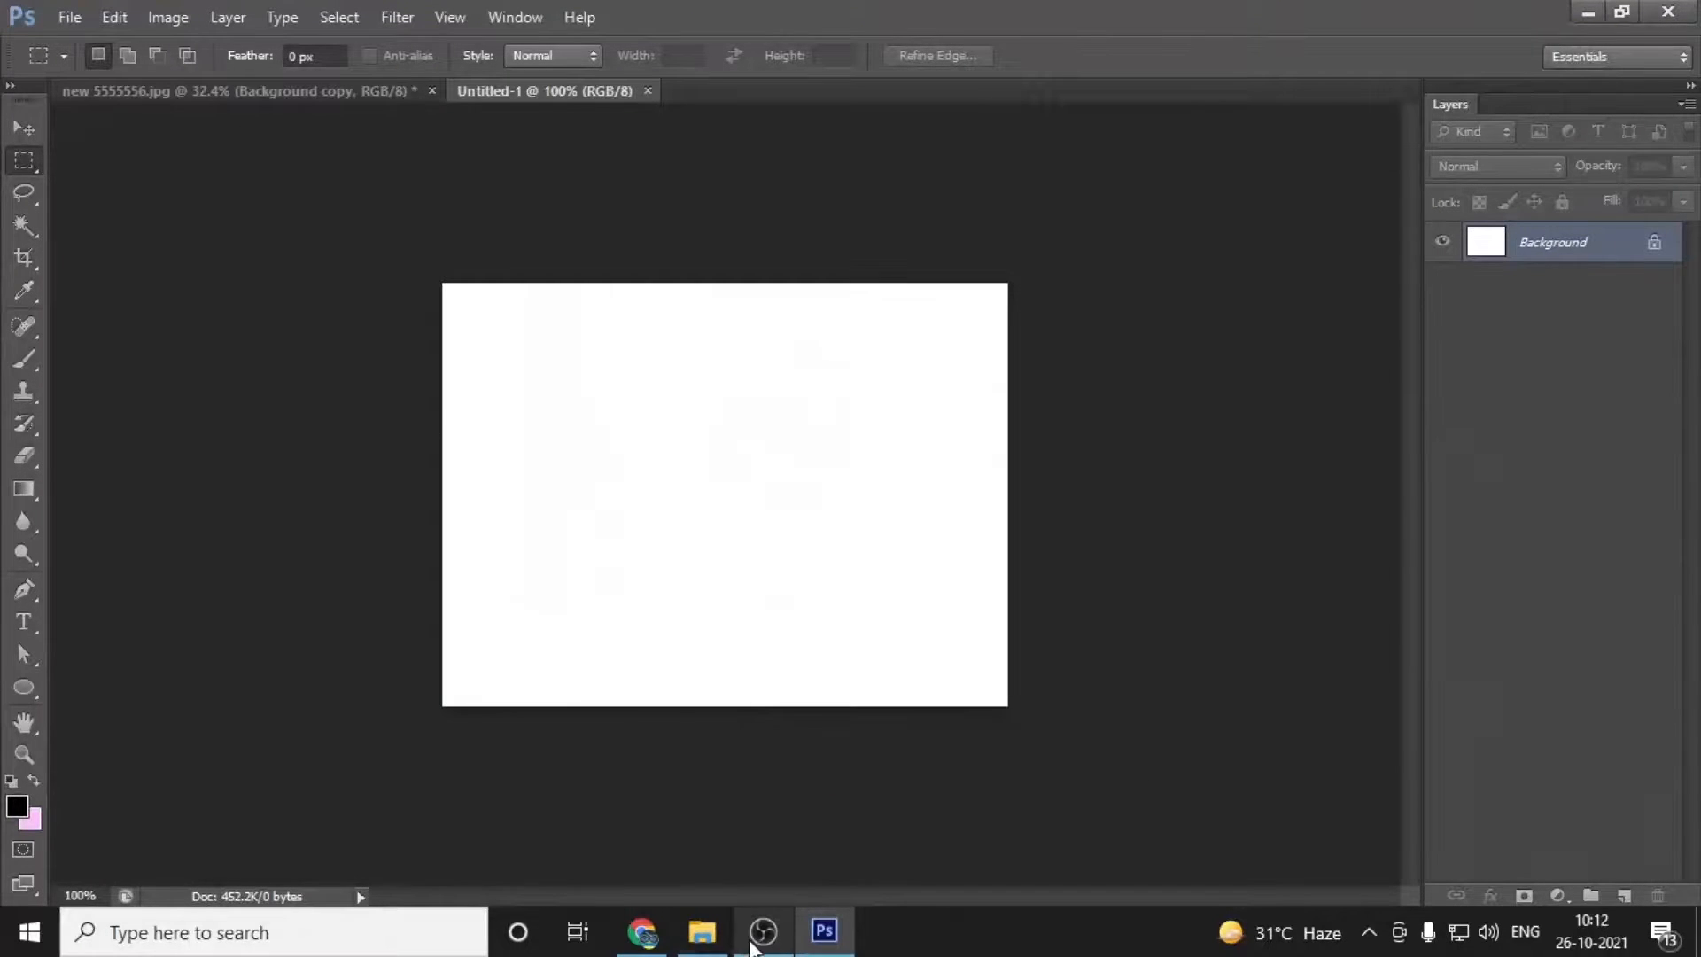
Step: Switch to File Explorer and open the Background folder on Local Disk (D:)
left_click(702, 930)
left_click_drag(151, 161, 958, 230)
scroll(864, 735, "down", 2)
left_click(882, 669)
left_click(1051, 533)
key("b")
key("b")
key("b")
key("b")
key("b")
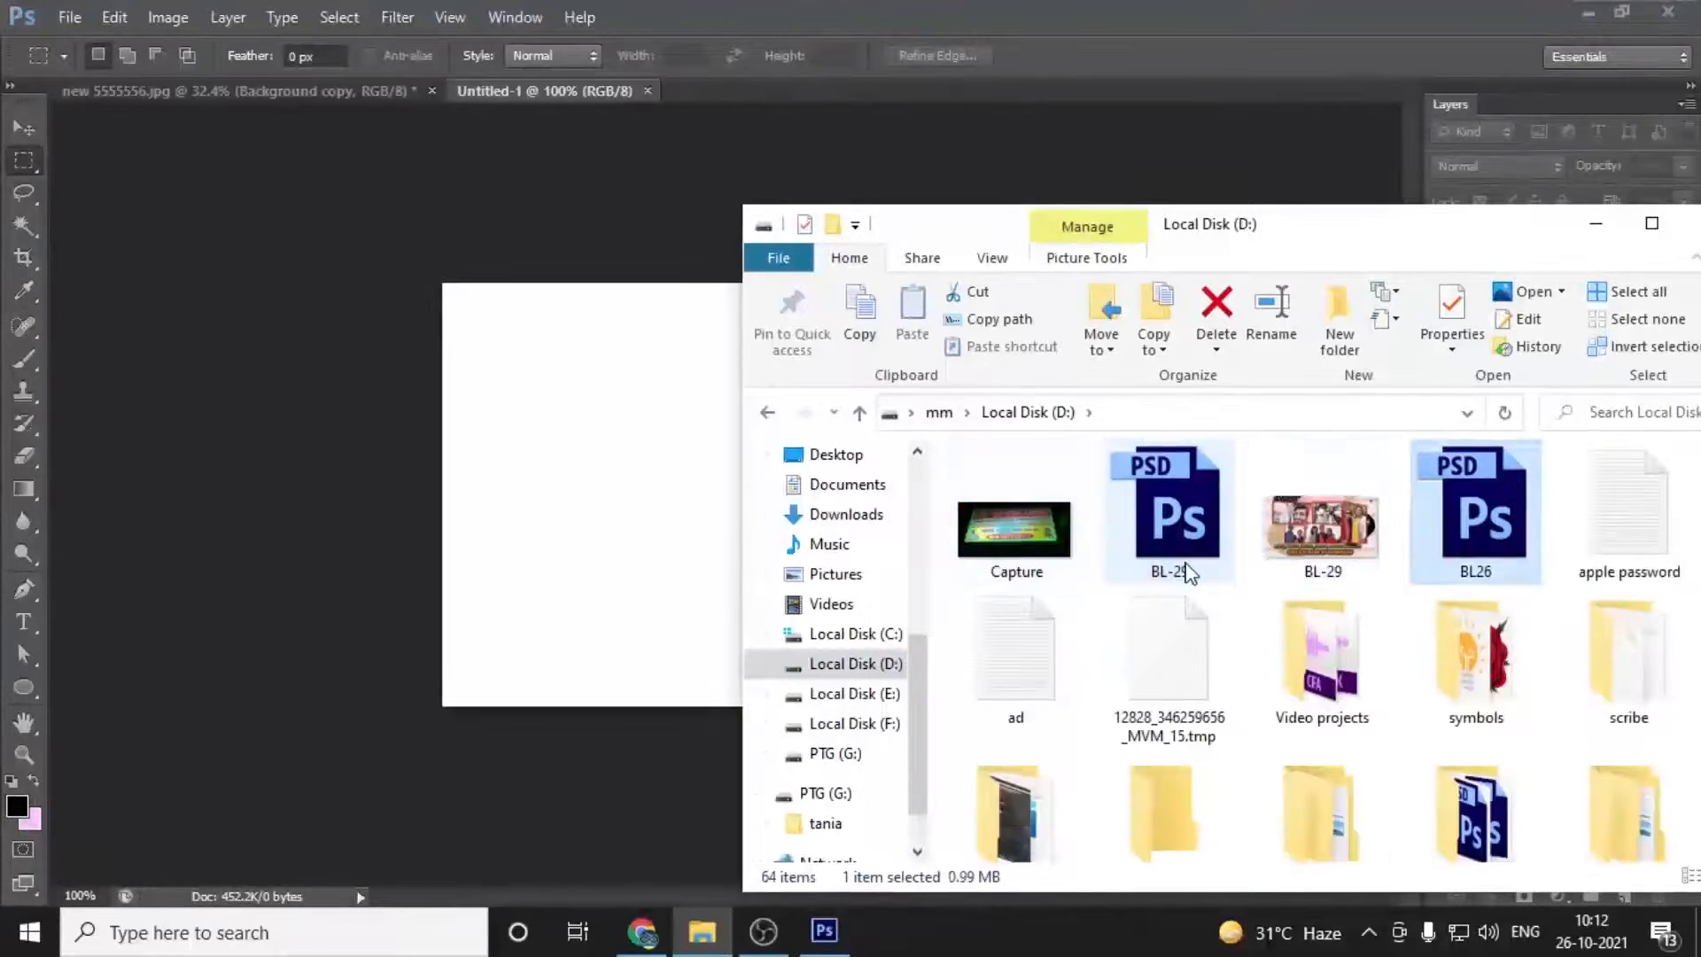
key("b")
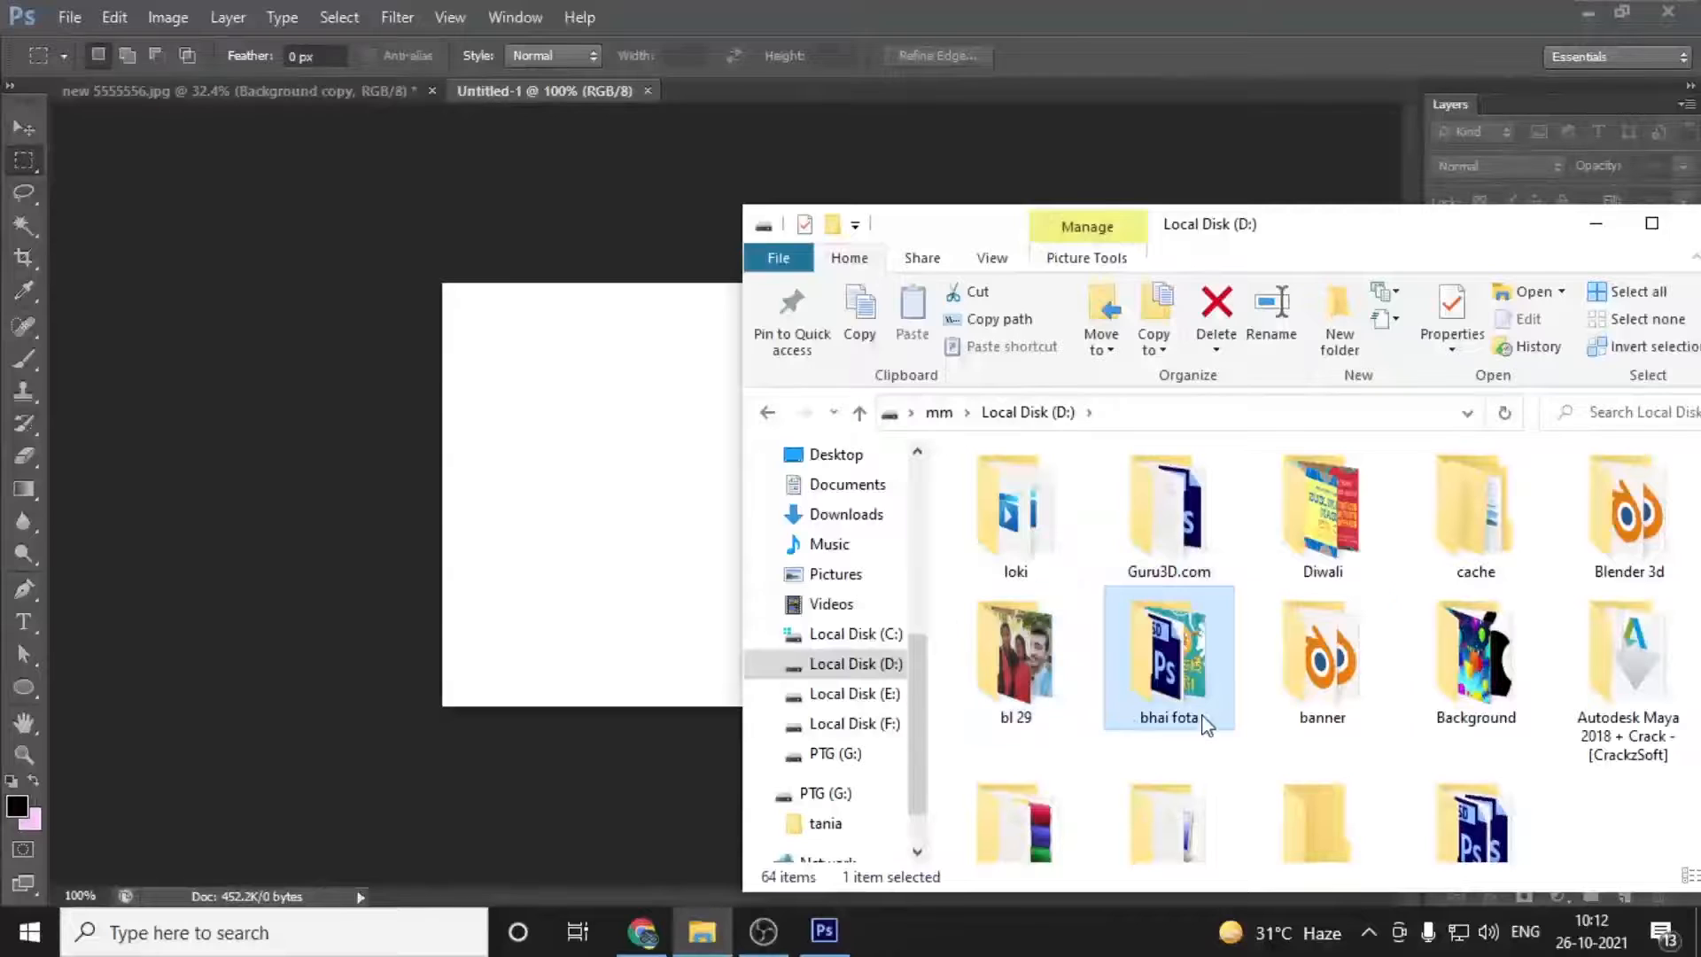
key("b")
double_click(1491, 682)
Step: Place the natural flower garden wallpaper in the new document and enlarge it to cover the whole canvas
scroll(1485, 673, "down", 5)
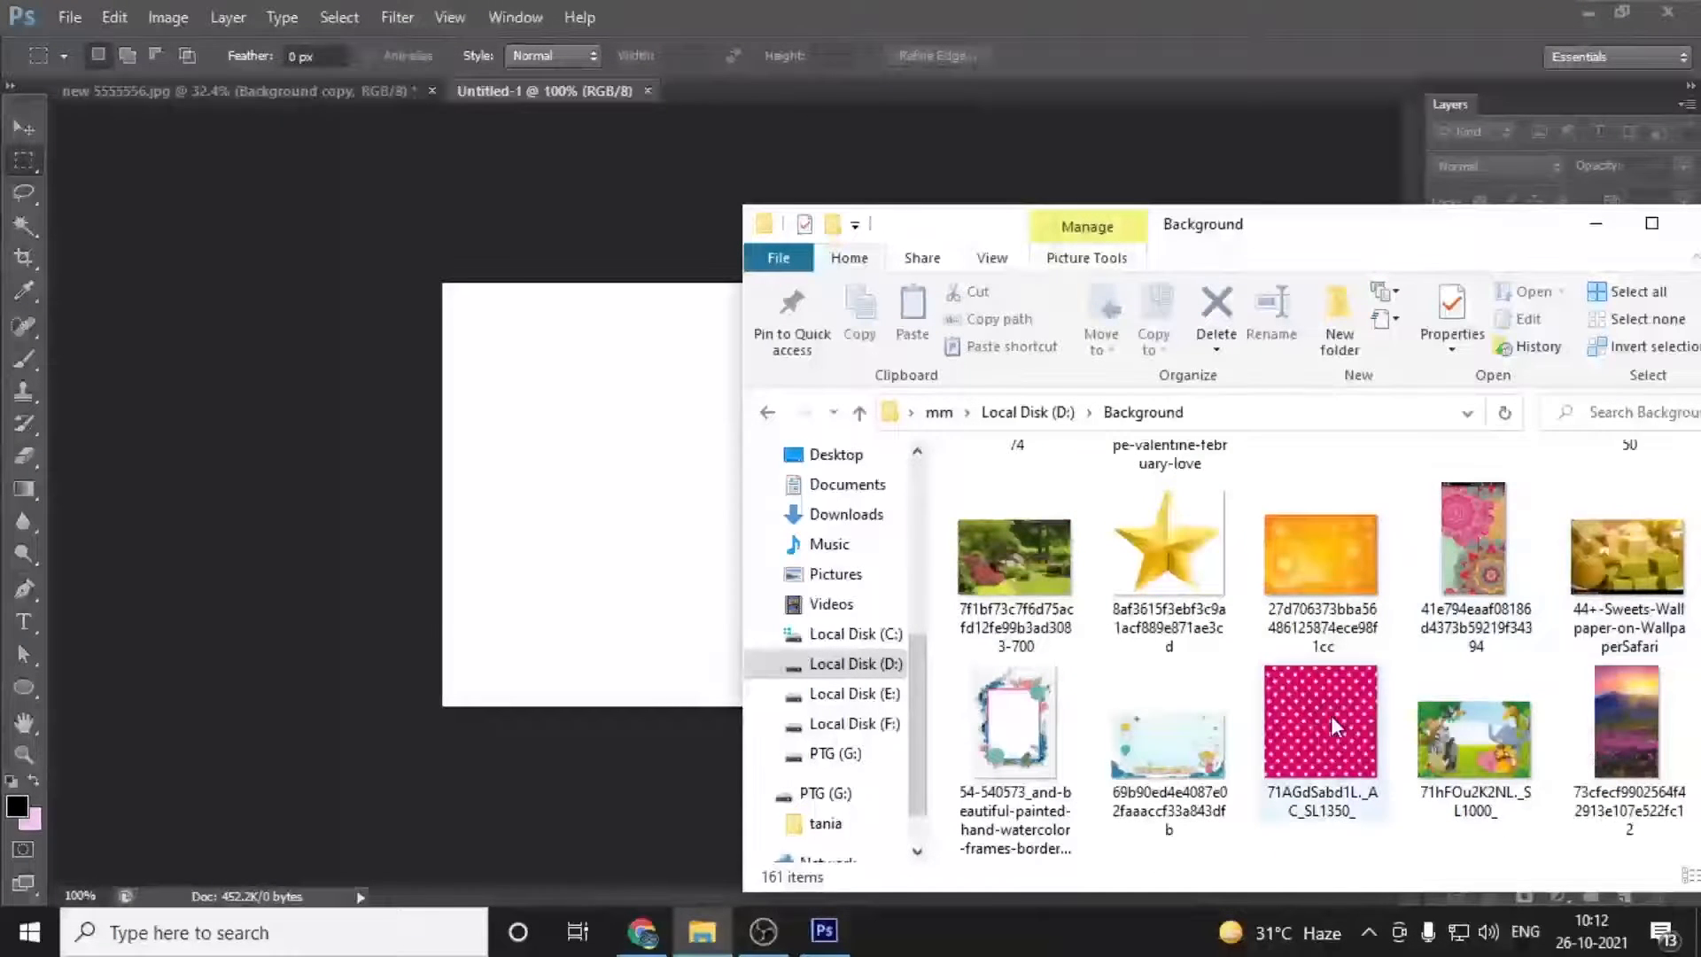
scroll(1471, 638, "down", 2)
left_click_drag(1320, 735, 682, 585)
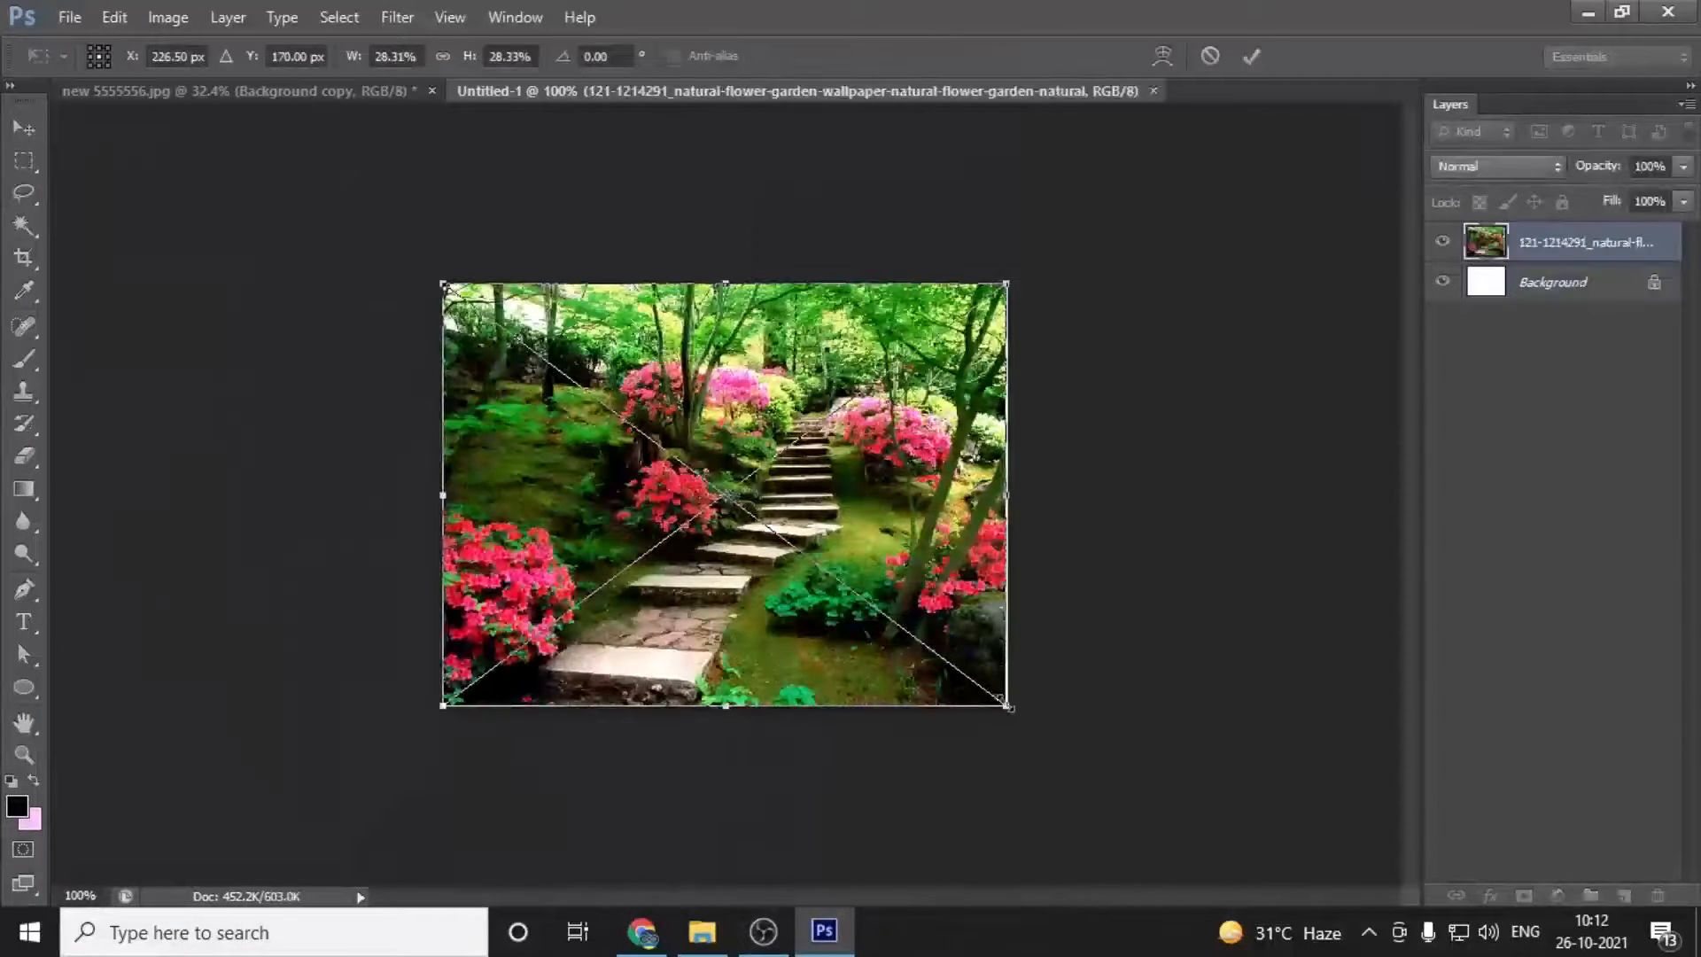
left_click_drag(1006, 706, 1046, 751)
key("Return")
Step: Move the cut-out woman from the portrait document into the new document above the garden image
left_click(348, 87)
left_click(14, 133)
mouse_move(688, 407)
left_mouse_down()
mouse_move(886, 319)
mouse_move(674, 208)
mouse_move(685, 87)
mouse_move(766, 354)
mouse_move(700, 108)
mouse_move(618, 90)
mouse_move(846, 222)
mouse_move(710, 439)
mouse_move(689, 375)
left_mouse_up()
Step: Scale the woman's layer down to about 25% and position her centrally with her shoulders at the canvas's lower edge
key("ctrl+t")
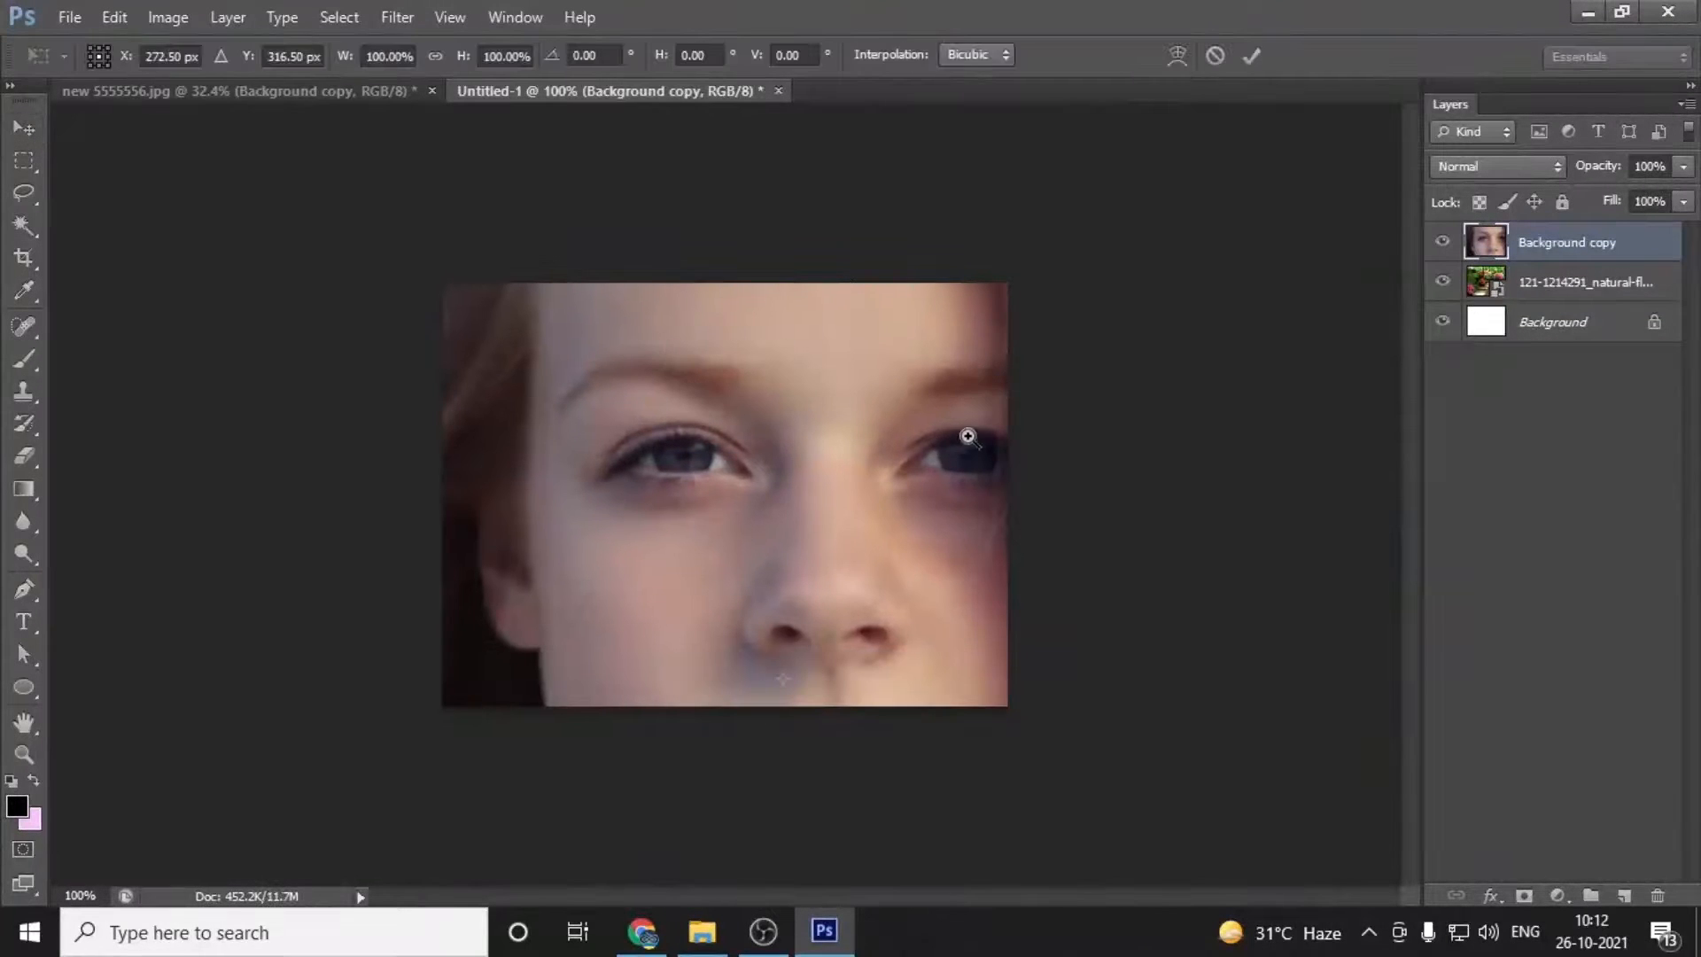
key("ctrl+0")
left_click_drag(1097, 250, 728, 462)
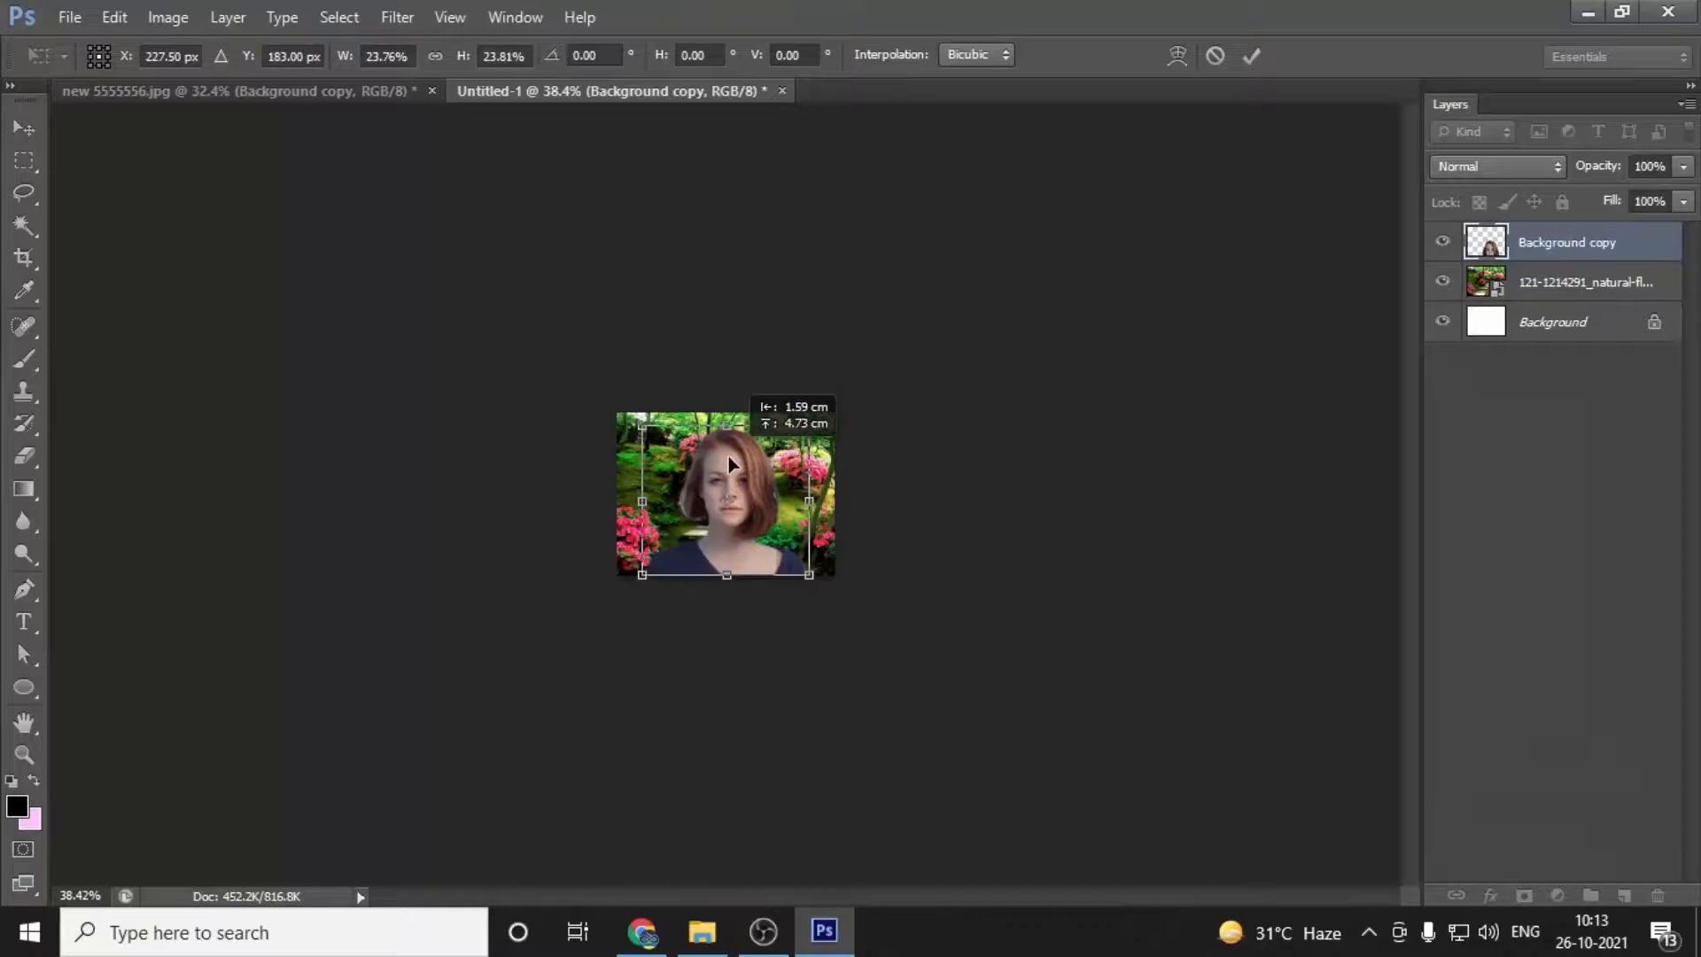
key("Down")
key("Down")
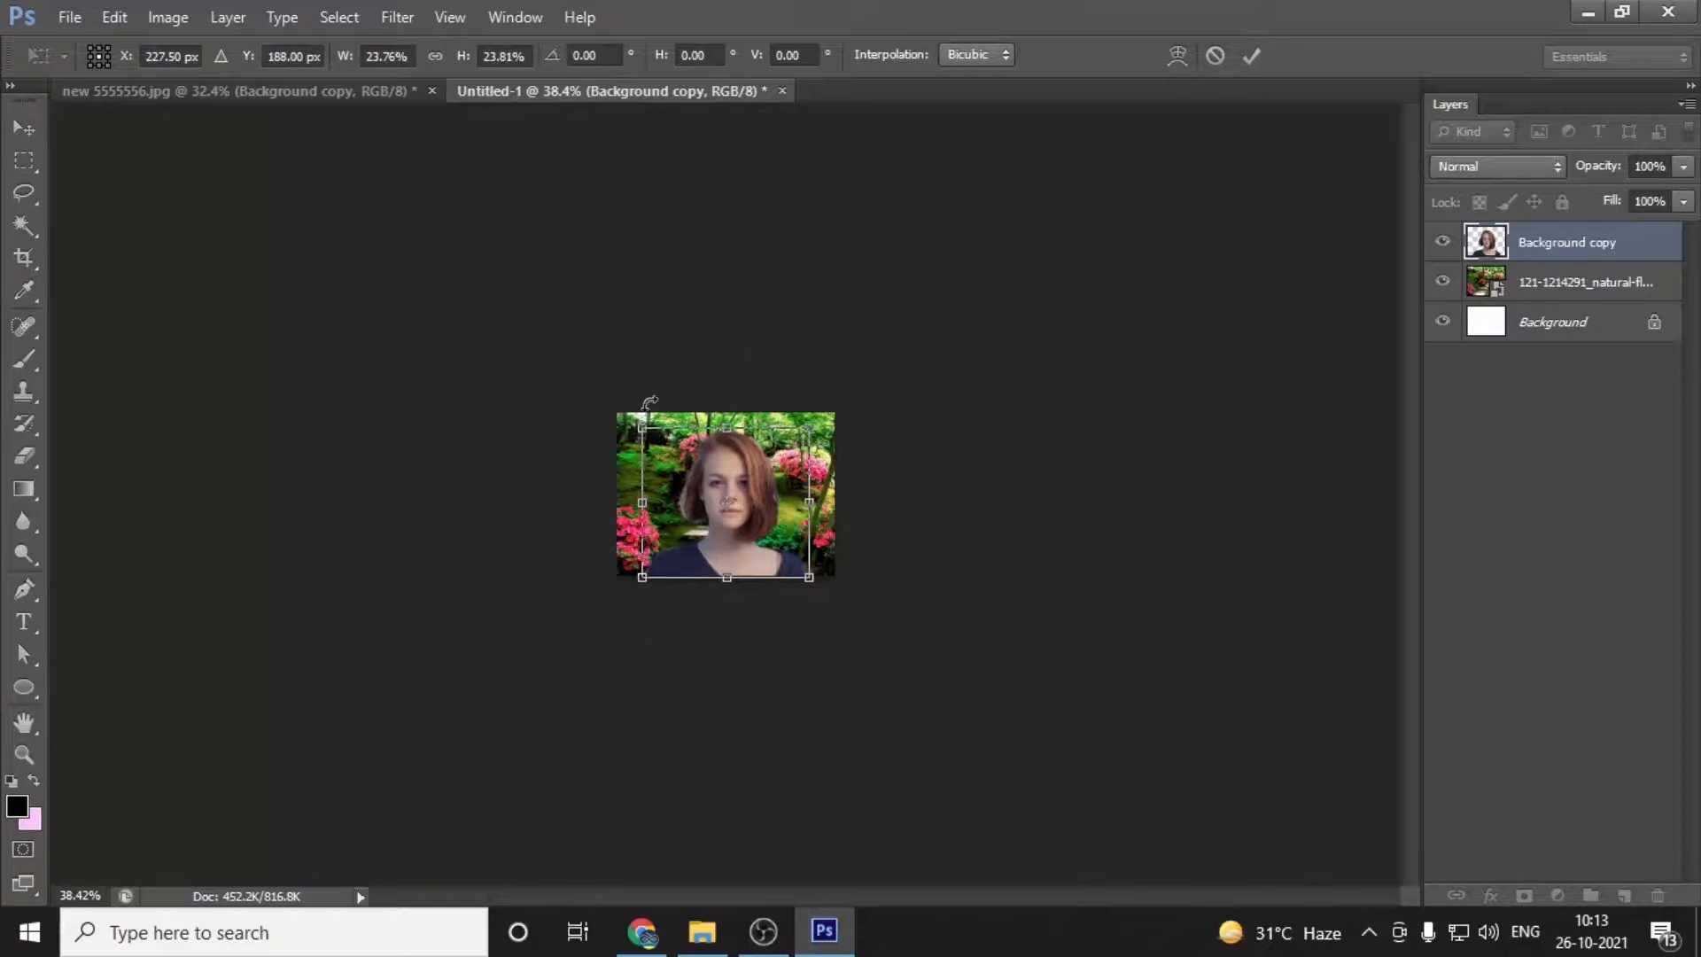
left_click_drag(643, 430, 631, 417)
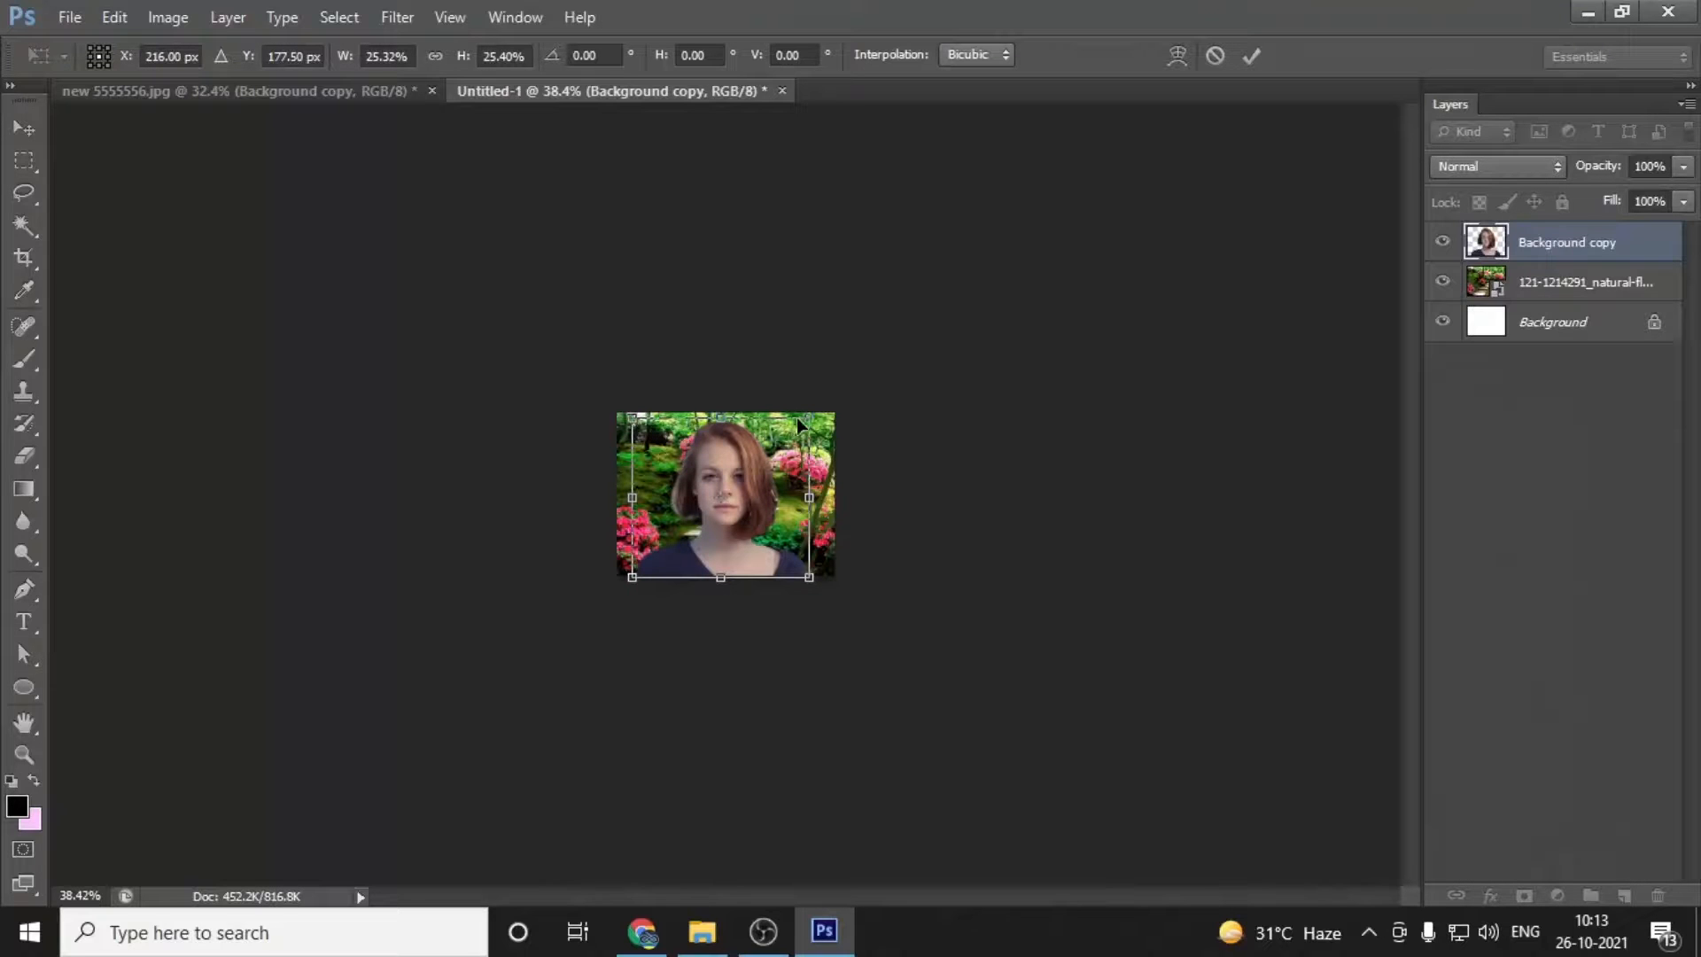
left_click_drag(797, 418, 803, 418)
key("Return")
left_click_drag(731, 502, 849, 567)
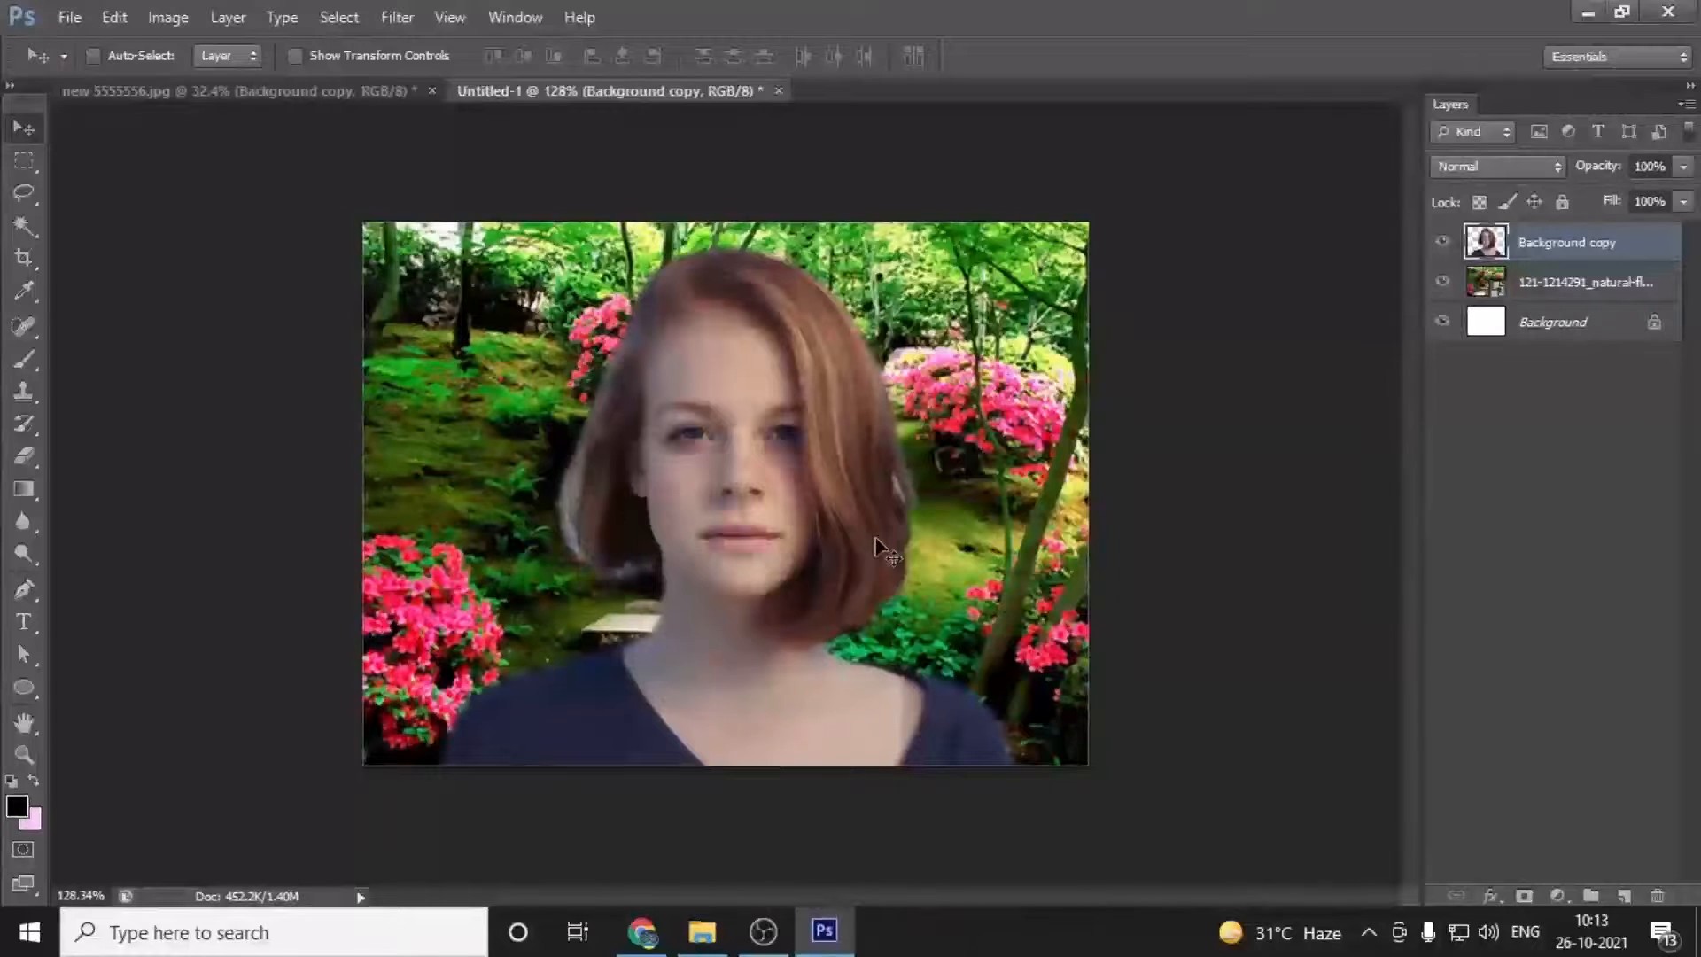
Step: Place the gold-green abstract glowing background from the Background folder and move its layer beneath the woman, comparing it with the garden
left_click(702, 933)
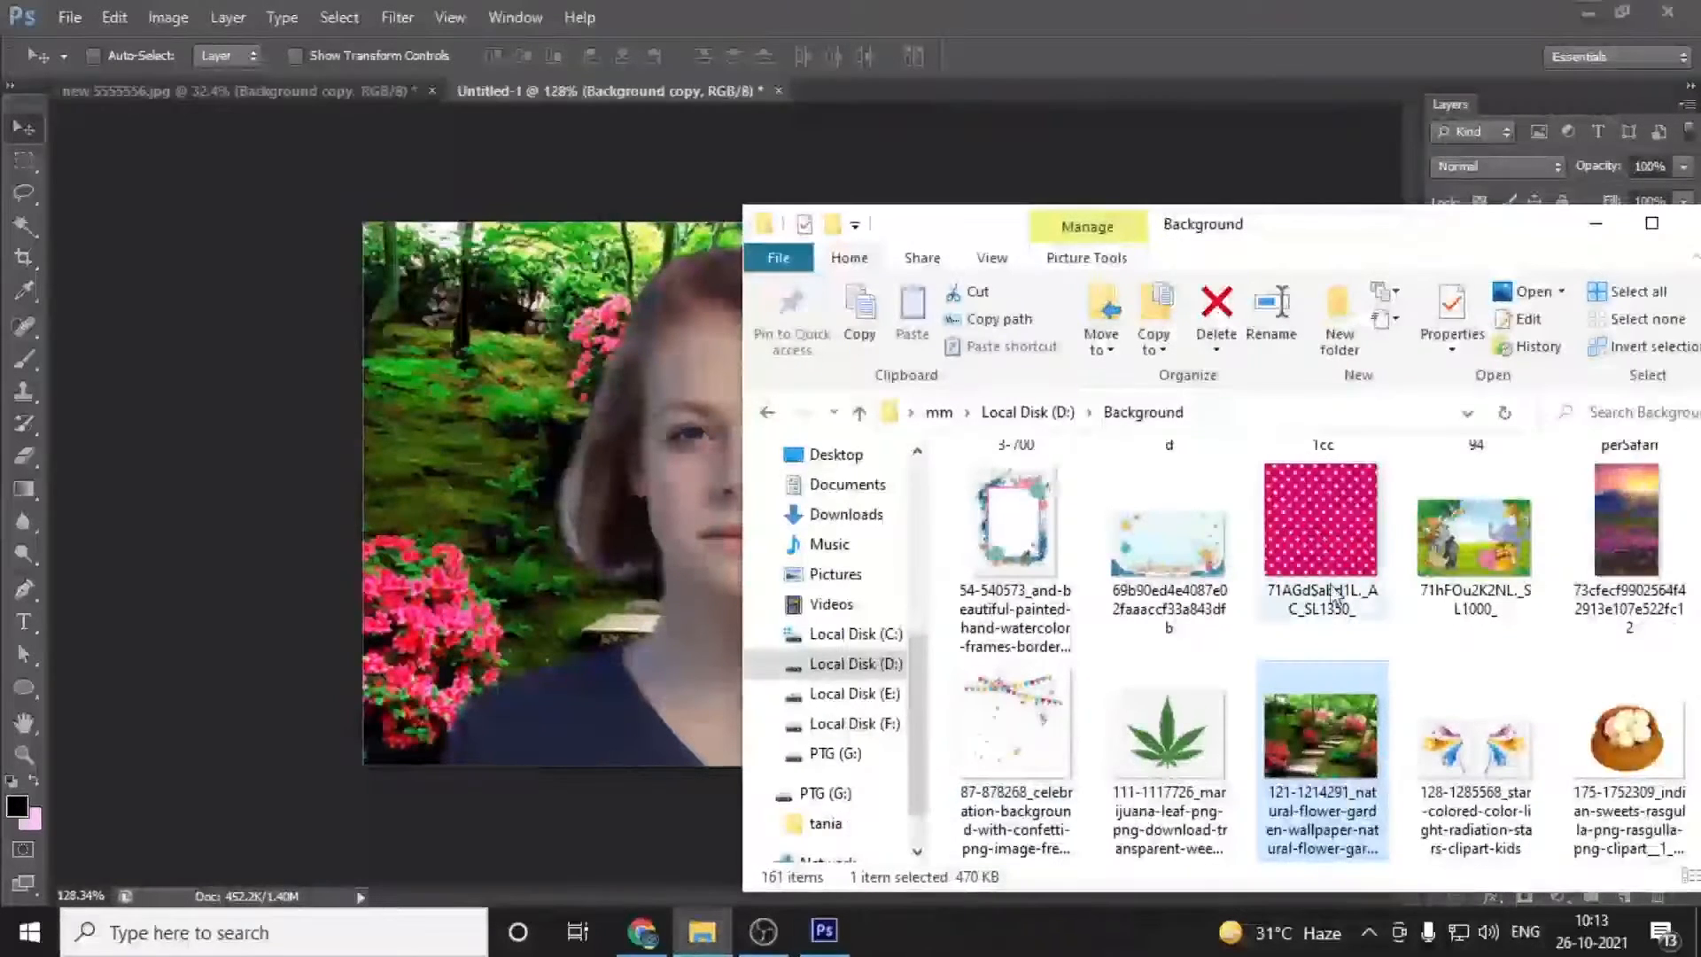
scroll(1333, 595, "down", 2)
left_click(1123, 743)
left_click_drag(1124, 743, 600, 540)
key("Return")
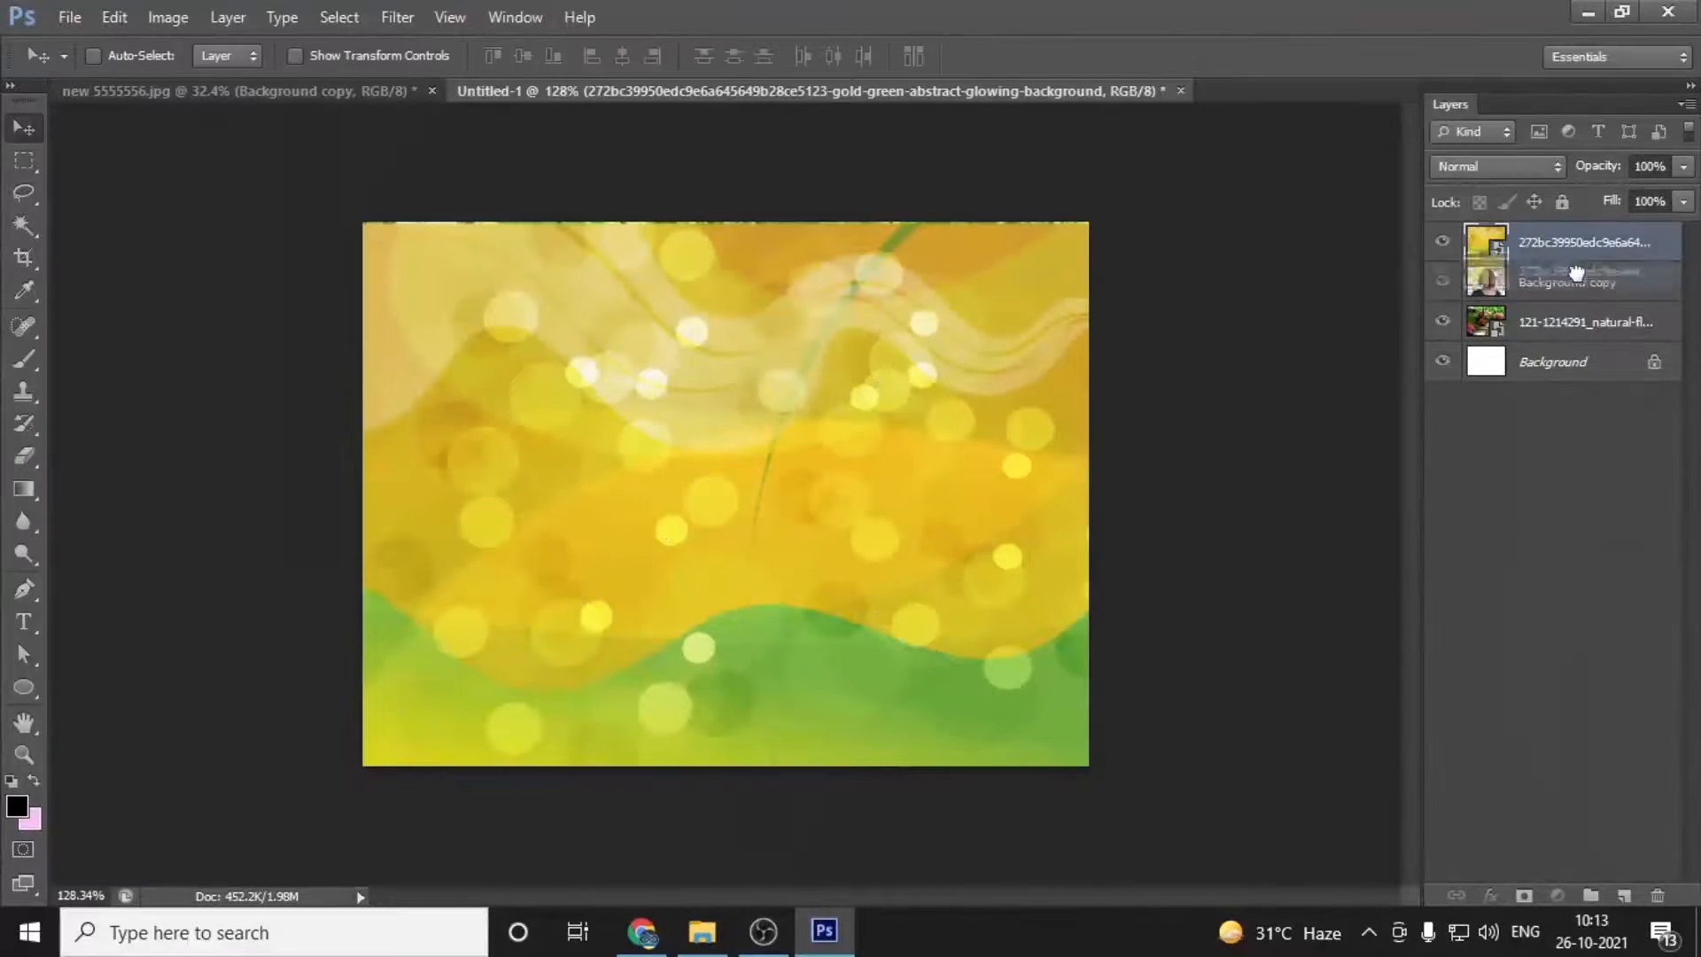
left_click_drag(1574, 250, 1573, 299)
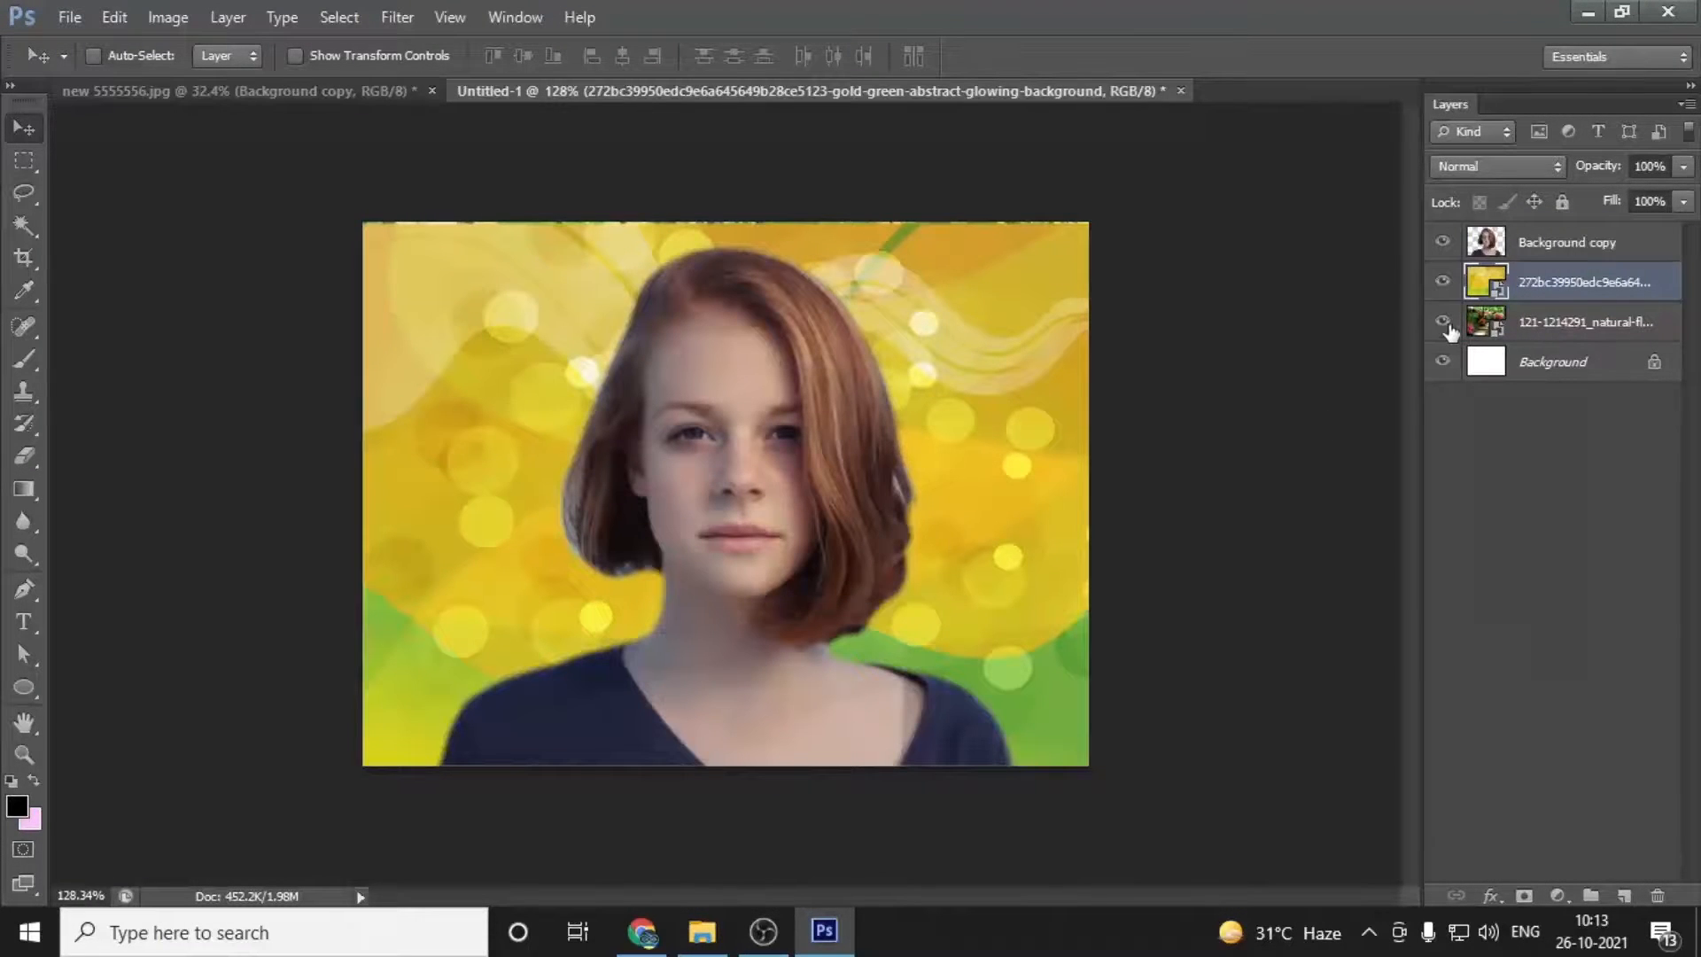
left_click(1437, 283)
left_click(1441, 283)
Step: Select the woman's layer and reduce the Brush tool size to 10 px
scroll(536, 479, "up", 5)
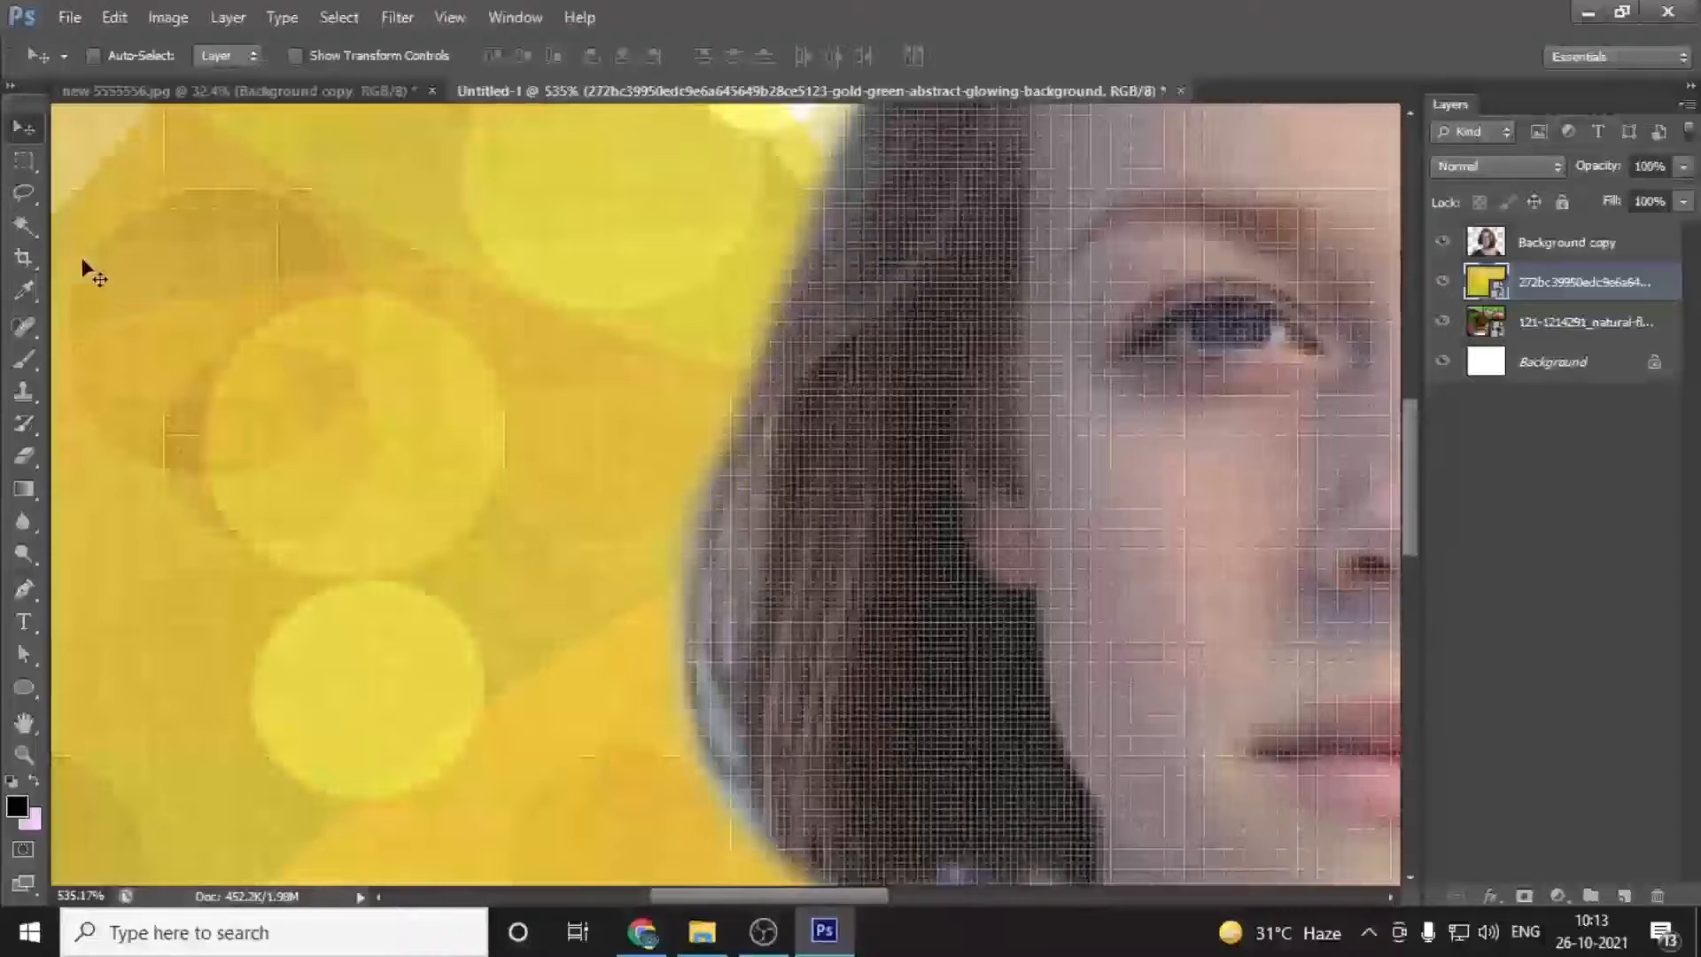
left_click(1514, 250)
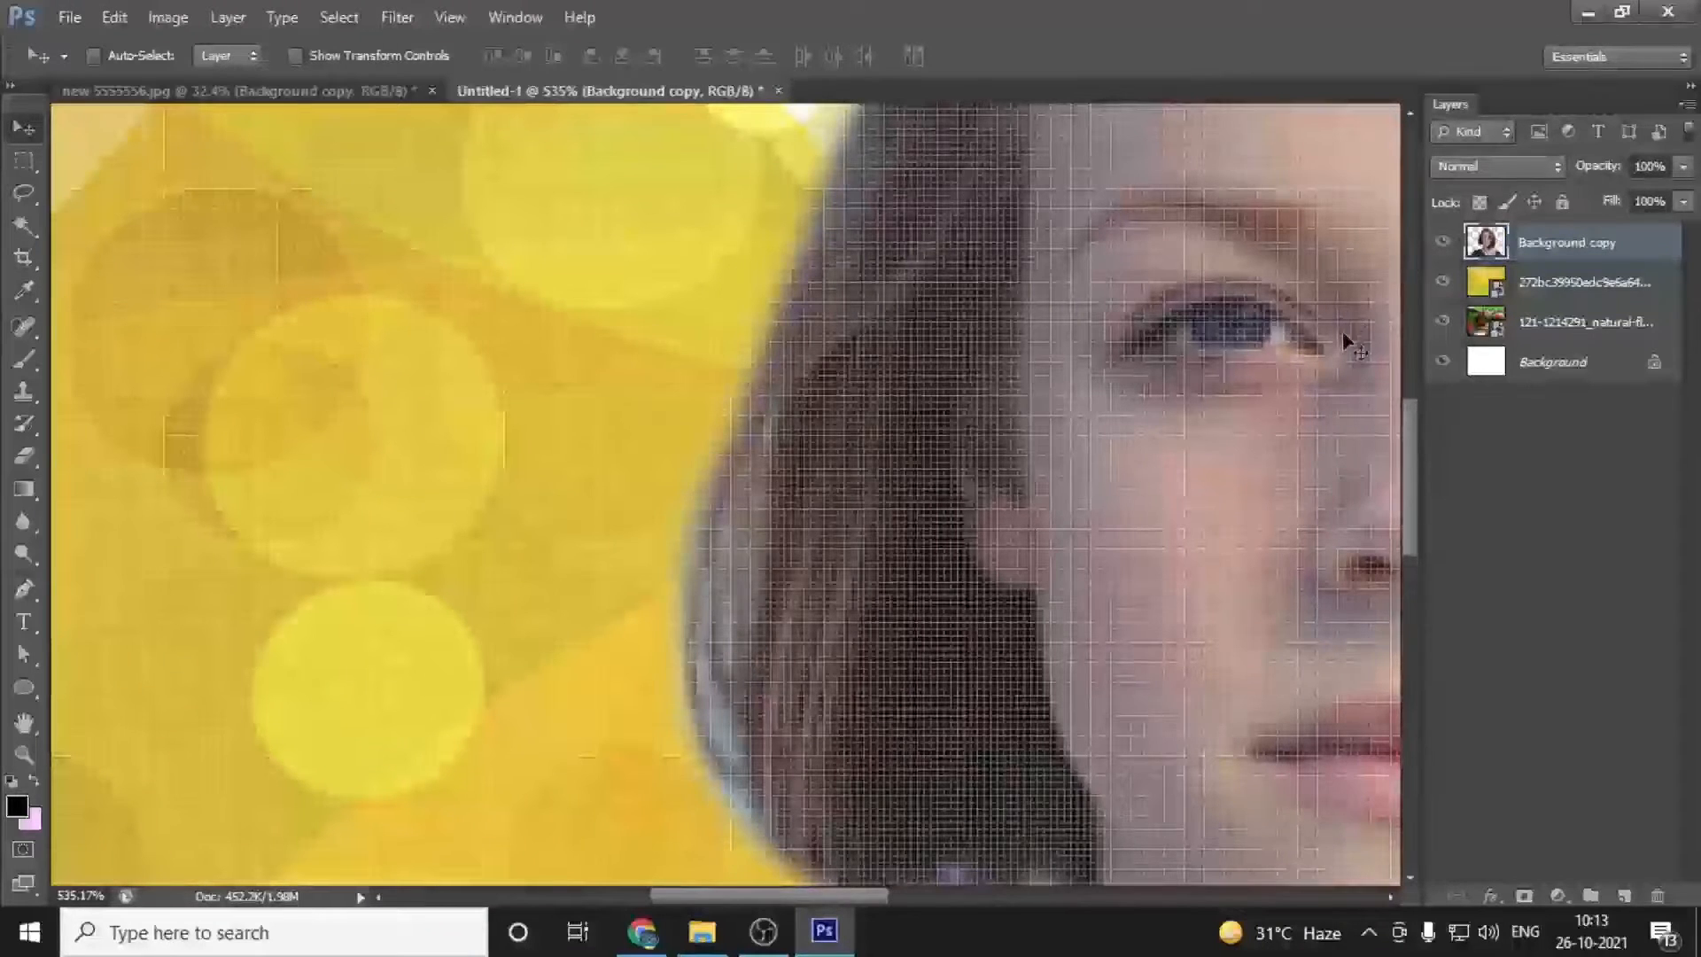
key("b")
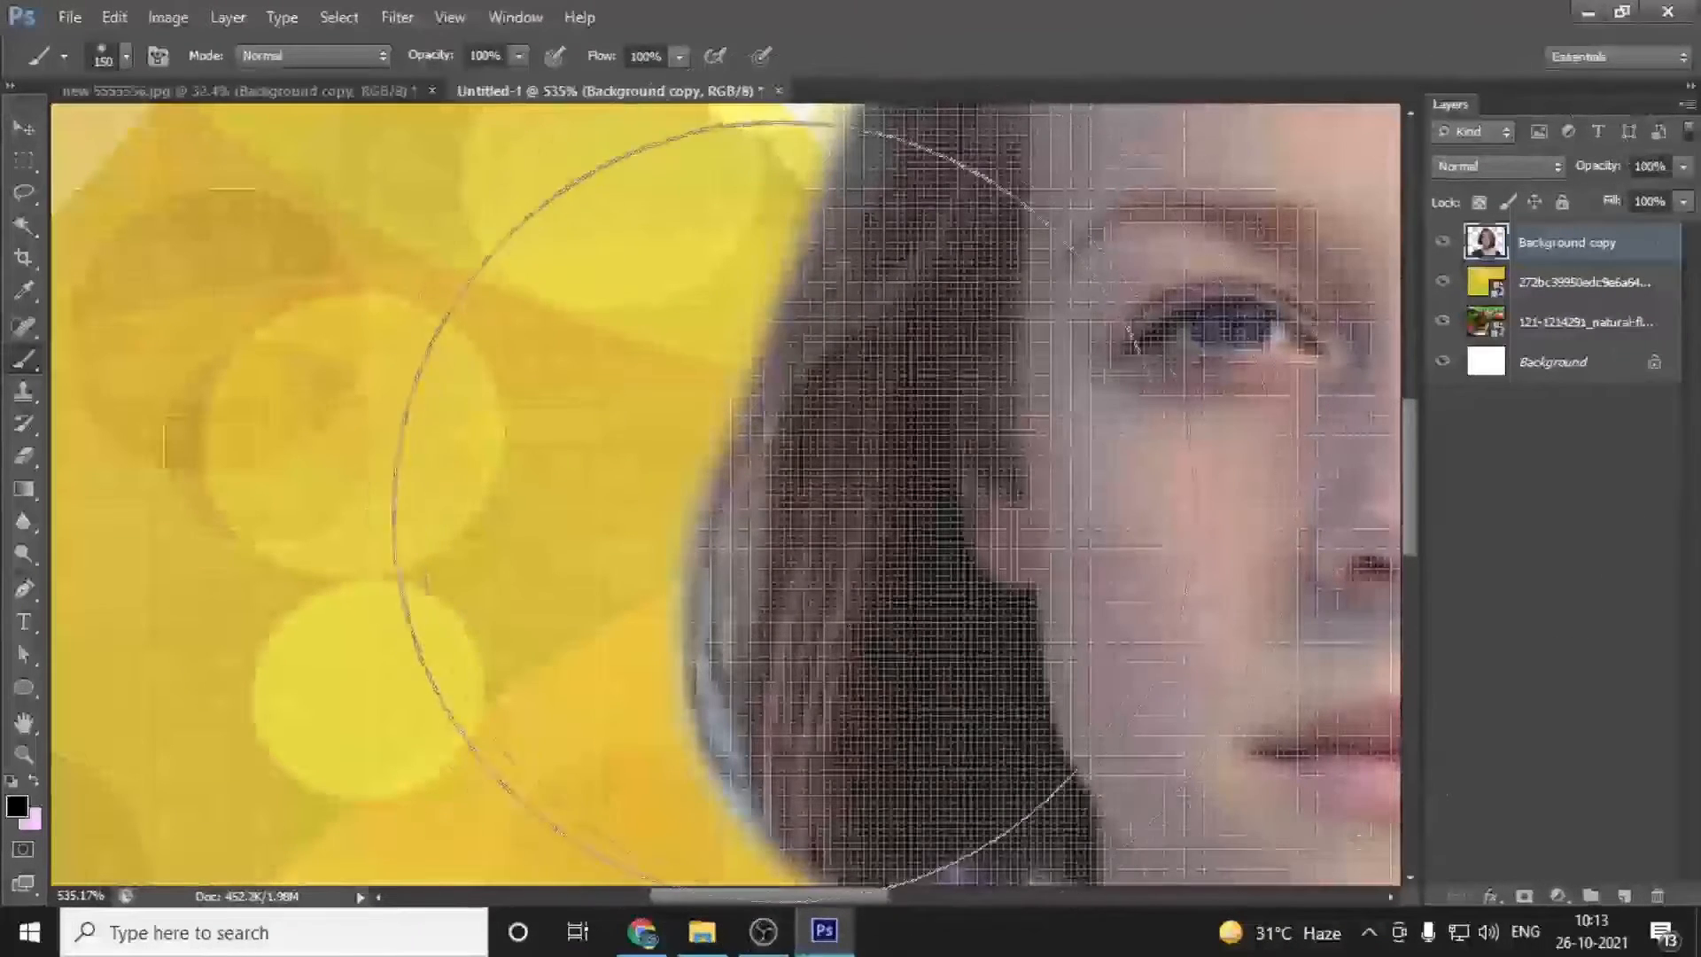
key("bracketleft")
key("bracketleft")
key("bracketleft")
key("bracketleft")
key("bracketleft")
key("bracketleft")
key("bracketleft")
key("bracketleft")
key("bracketleft")
key("bracketleft")
key("bracketleft")
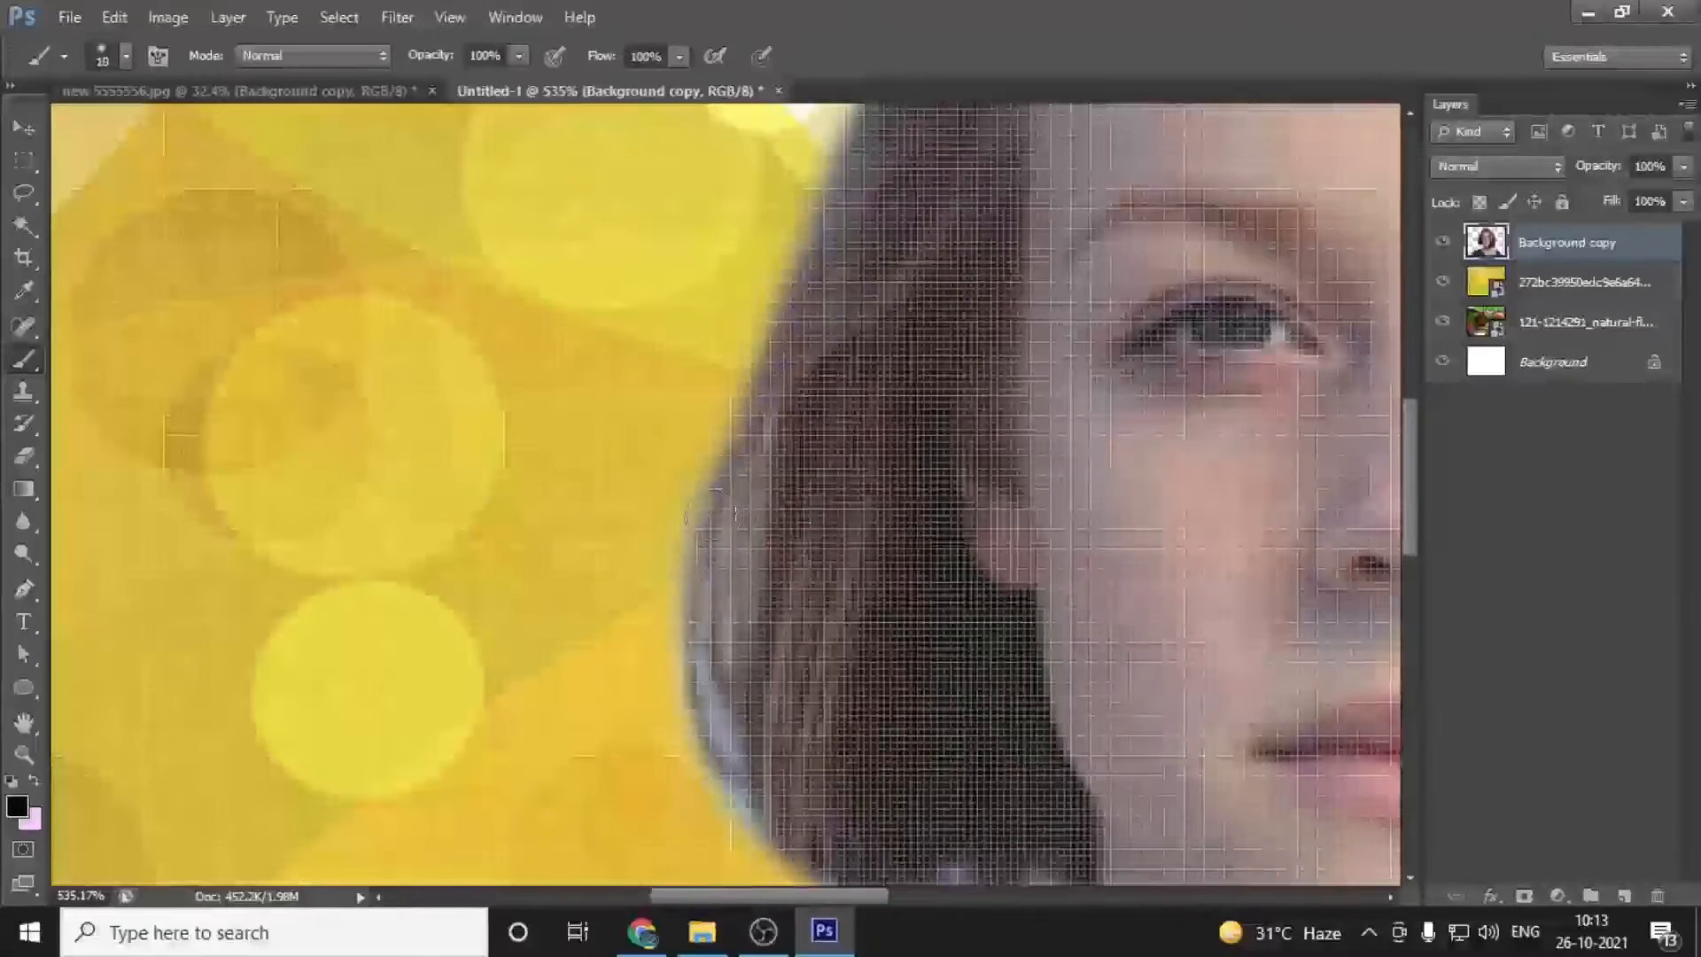
Step: Switch to the Eraser tool with a soft 10 px brush at 60% opacity
key("e")
key("bracketleft")
key("bracketleft")
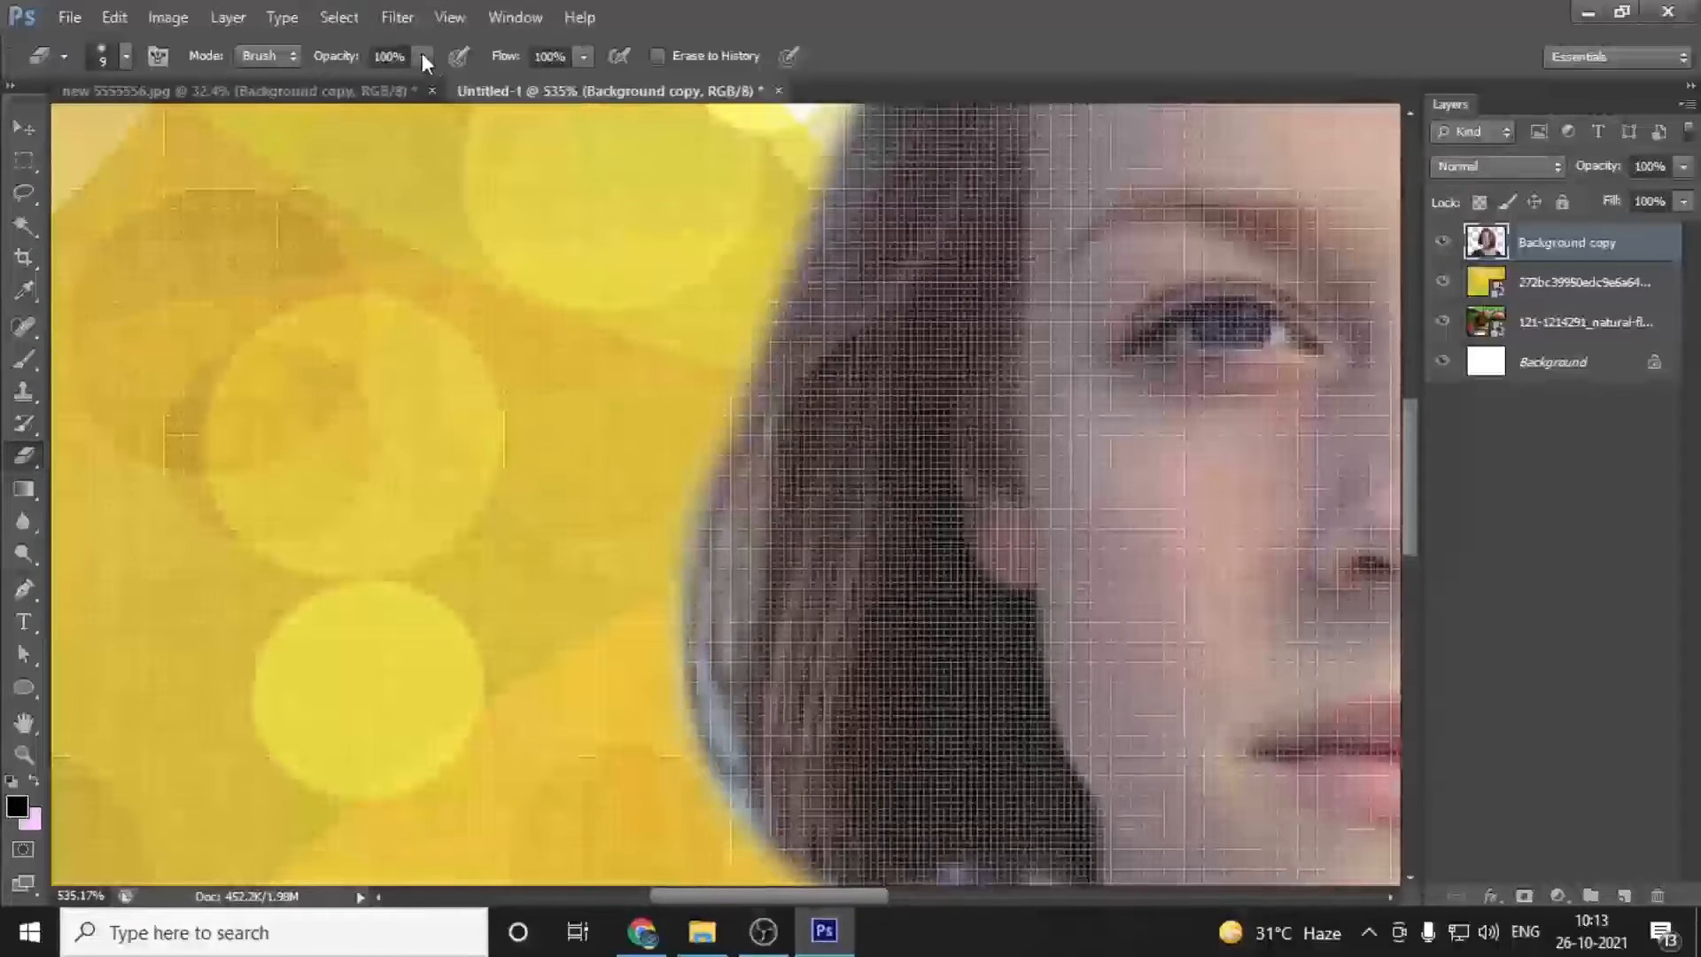
left_click(106, 58)
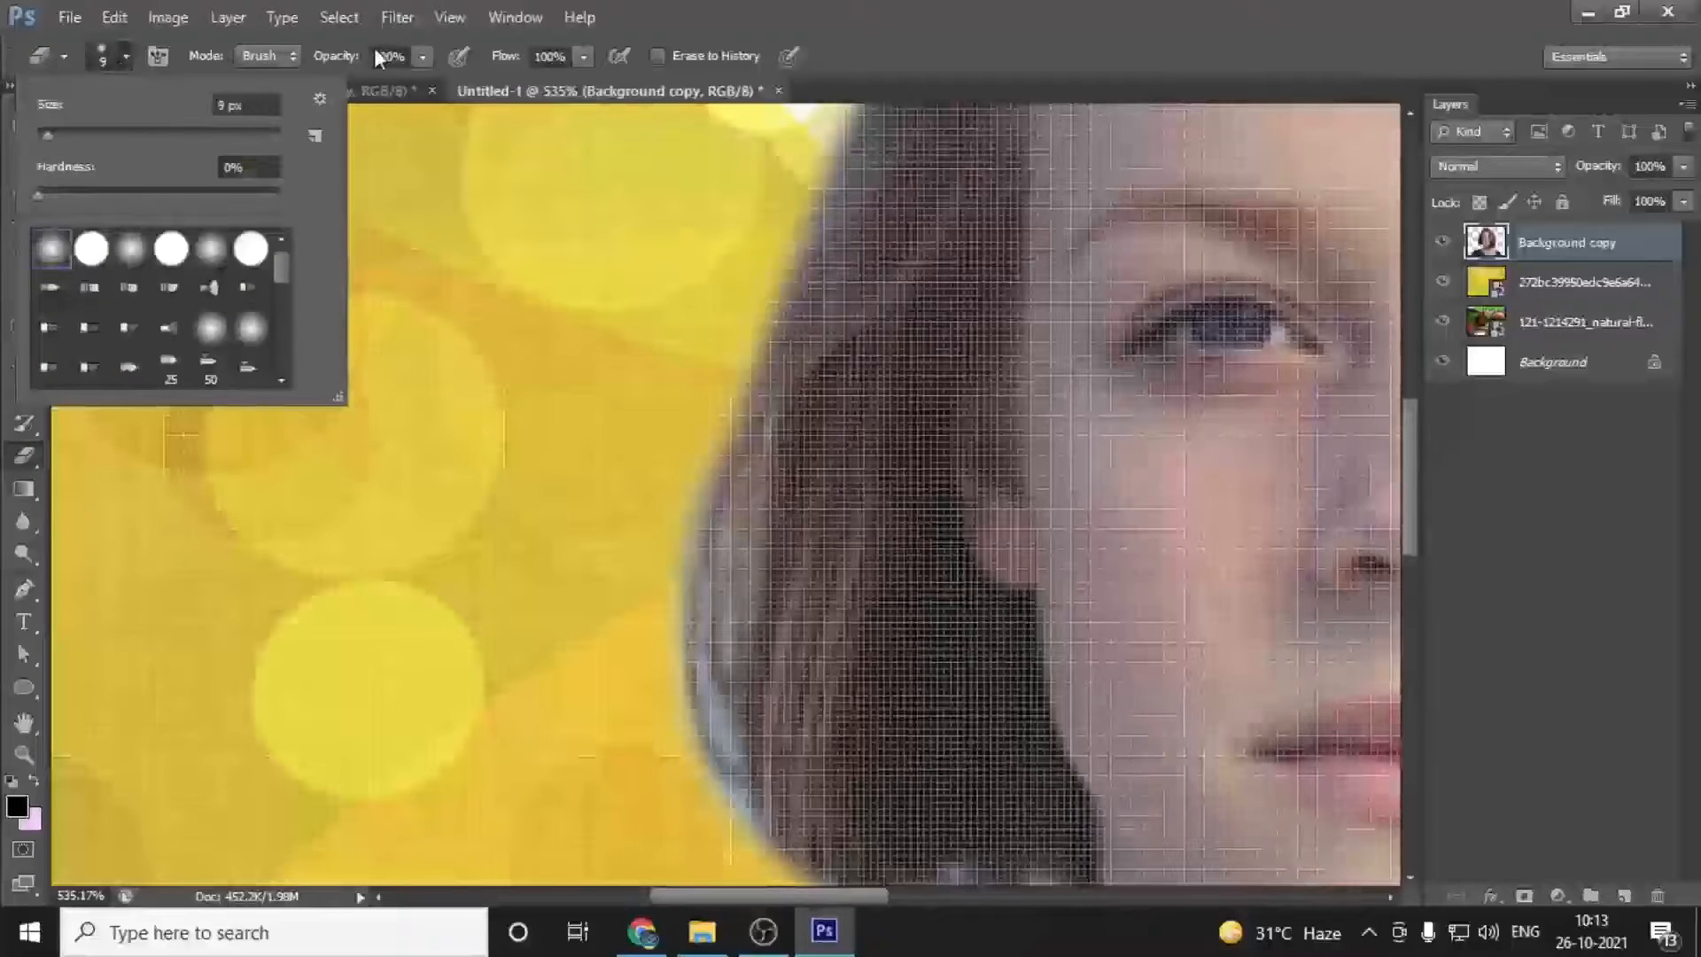
left_click(420, 57)
left_click_drag(417, 89, 365, 87)
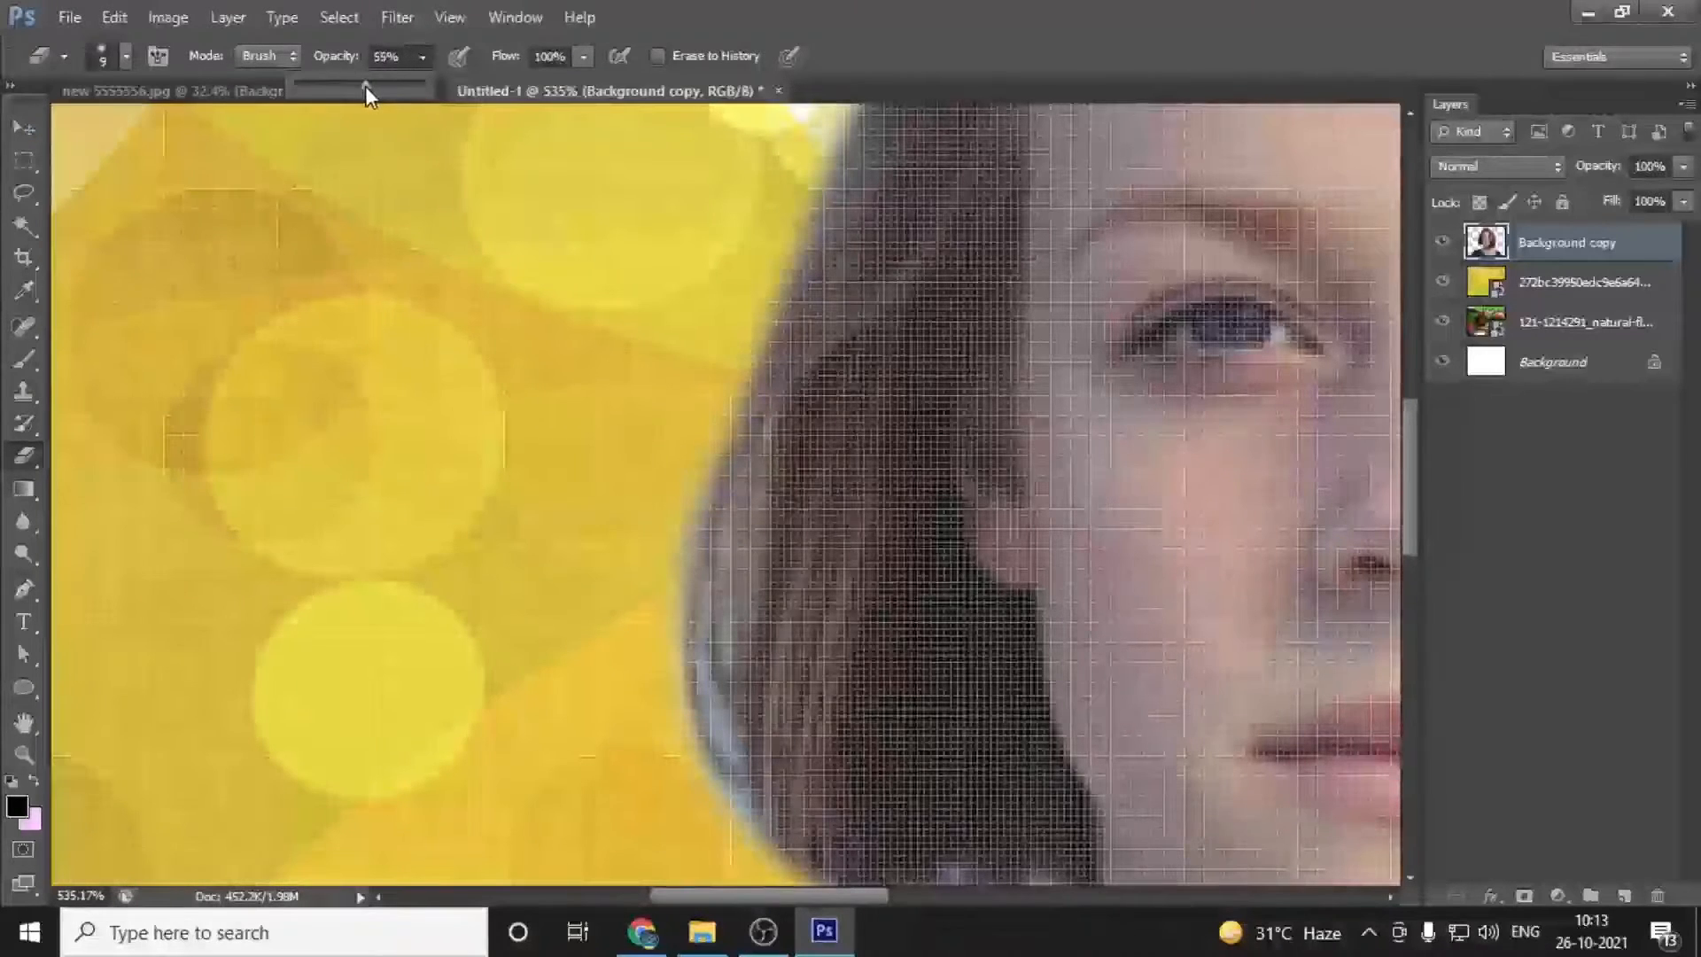
key("bracketright")
key("bracketright")
key("bracketleft")
Step: Erase the pale fringe along the outer and lower edges of the hair beside the woman's uncovered cheek
mouse_move(684, 735)
left_mouse_down()
mouse_move(674, 600)
mouse_move(695, 450)
left_mouse_up()
left_click_drag(680, 640, 753, 871)
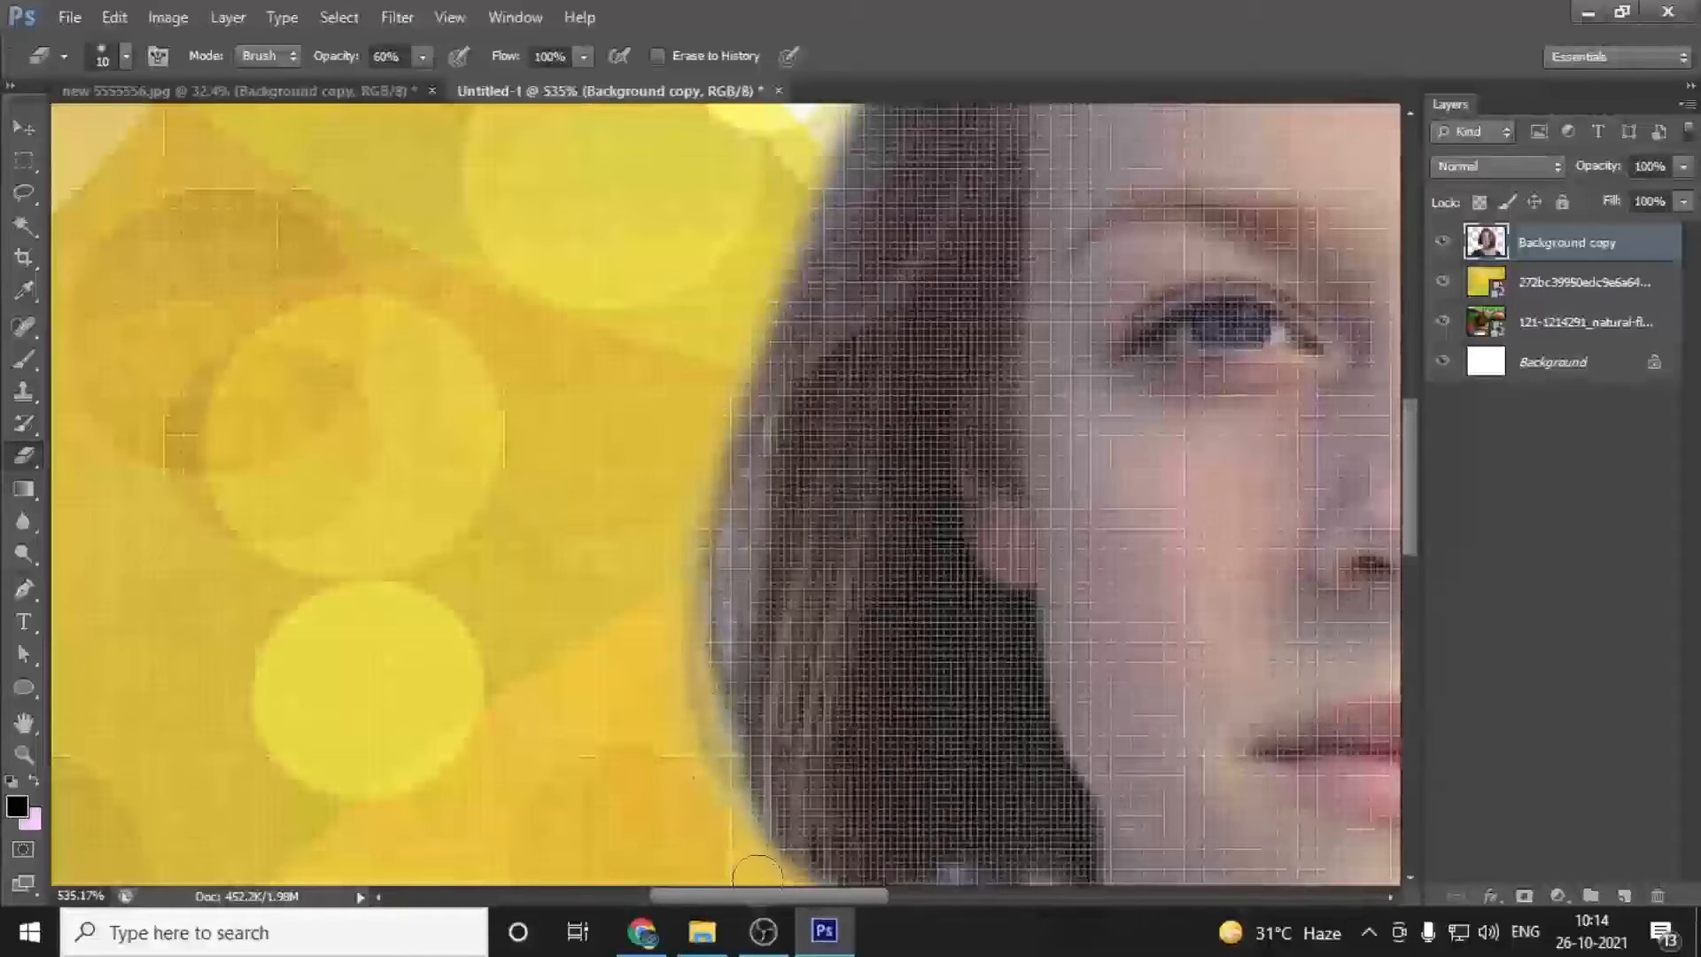
mouse_move(686, 598)
left_mouse_down()
mouse_move(715, 834)
mouse_move(687, 628)
mouse_move(737, 370)
left_mouse_up()
mouse_move(665, 532)
left_mouse_down()
mouse_move(697, 861)
mouse_move(736, 527)
mouse_move(722, 390)
left_mouse_up()
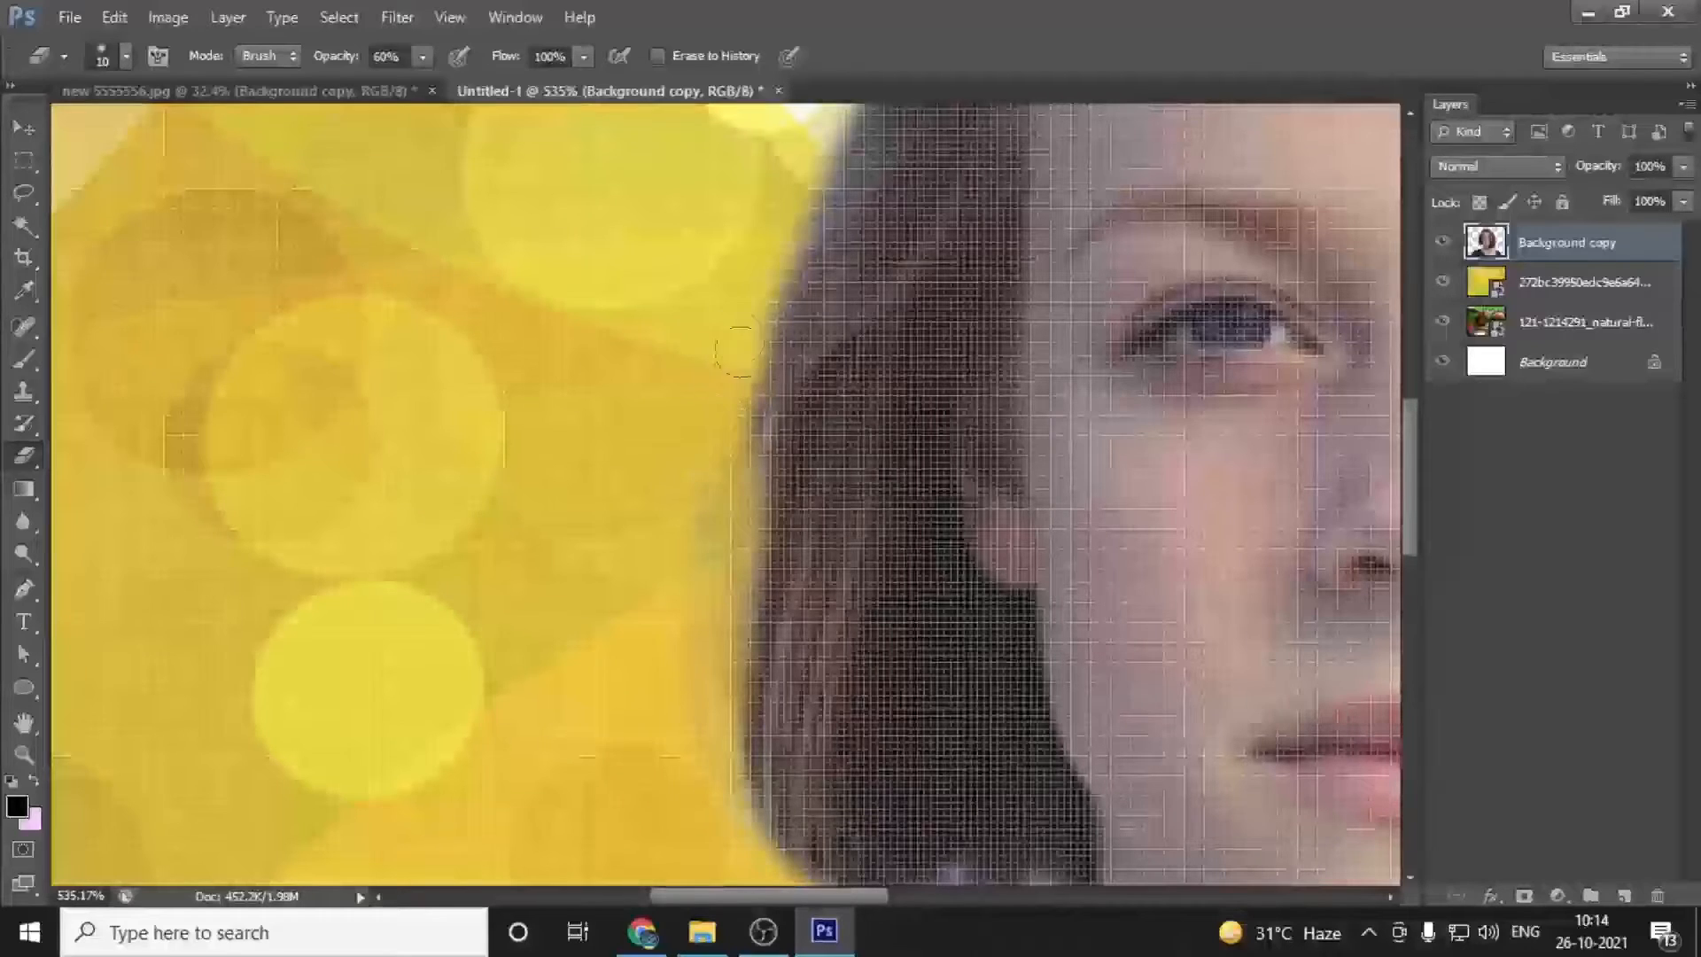
left_click_drag(764, 569, 646, 513)
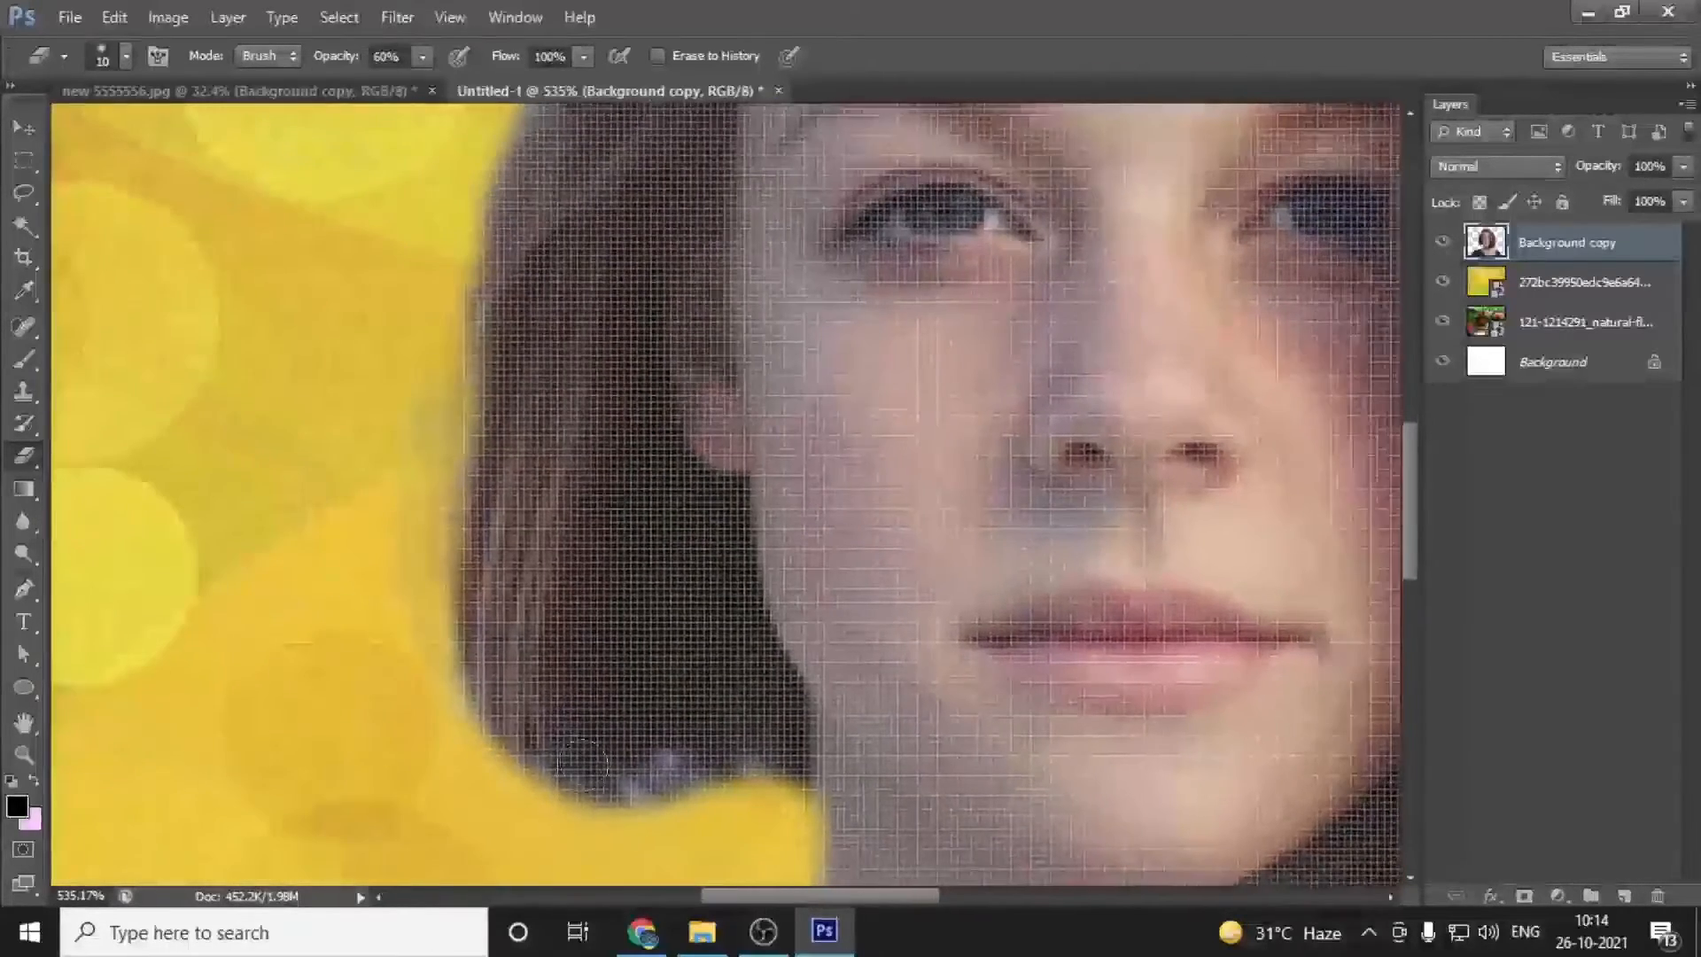
mouse_move(646, 805)
left_mouse_down()
mouse_move(593, 818)
mouse_move(480, 787)
mouse_move(601, 838)
mouse_move(672, 842)
mouse_move(721, 805)
left_mouse_up()
Step: Try erasing the light gap in the hair on the woman's other side with a 4 px eraser, then undo it
mouse_move(1173, 775)
left_mouse_down()
mouse_move(463, 676)
mouse_move(709, 789)
left_mouse_up()
left_click_drag(714, 429, 764, 711)
key("bracketleft")
key("bracketleft")
key("bracketleft")
key("bracketleft")
left_click_drag(660, 626, 617, 528)
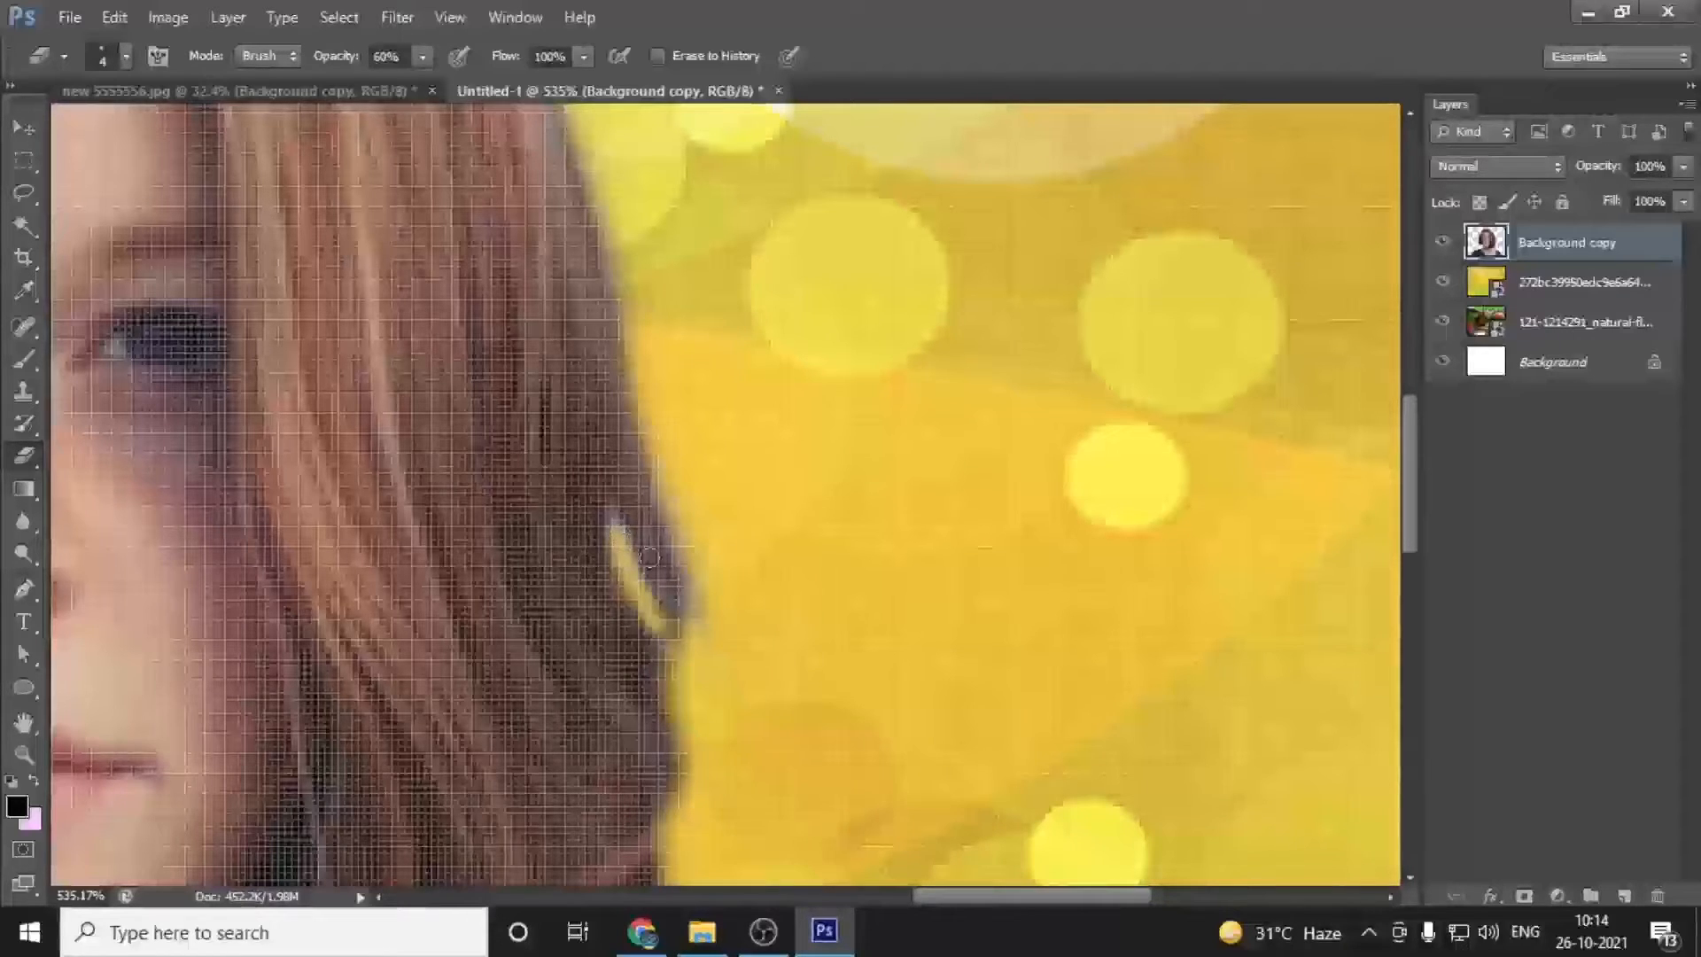
key("ctrl+z")
Step: Cover the light gap near the hair's outer edge with cloned hair, using the Clone Stamp at 10 px
key("s")
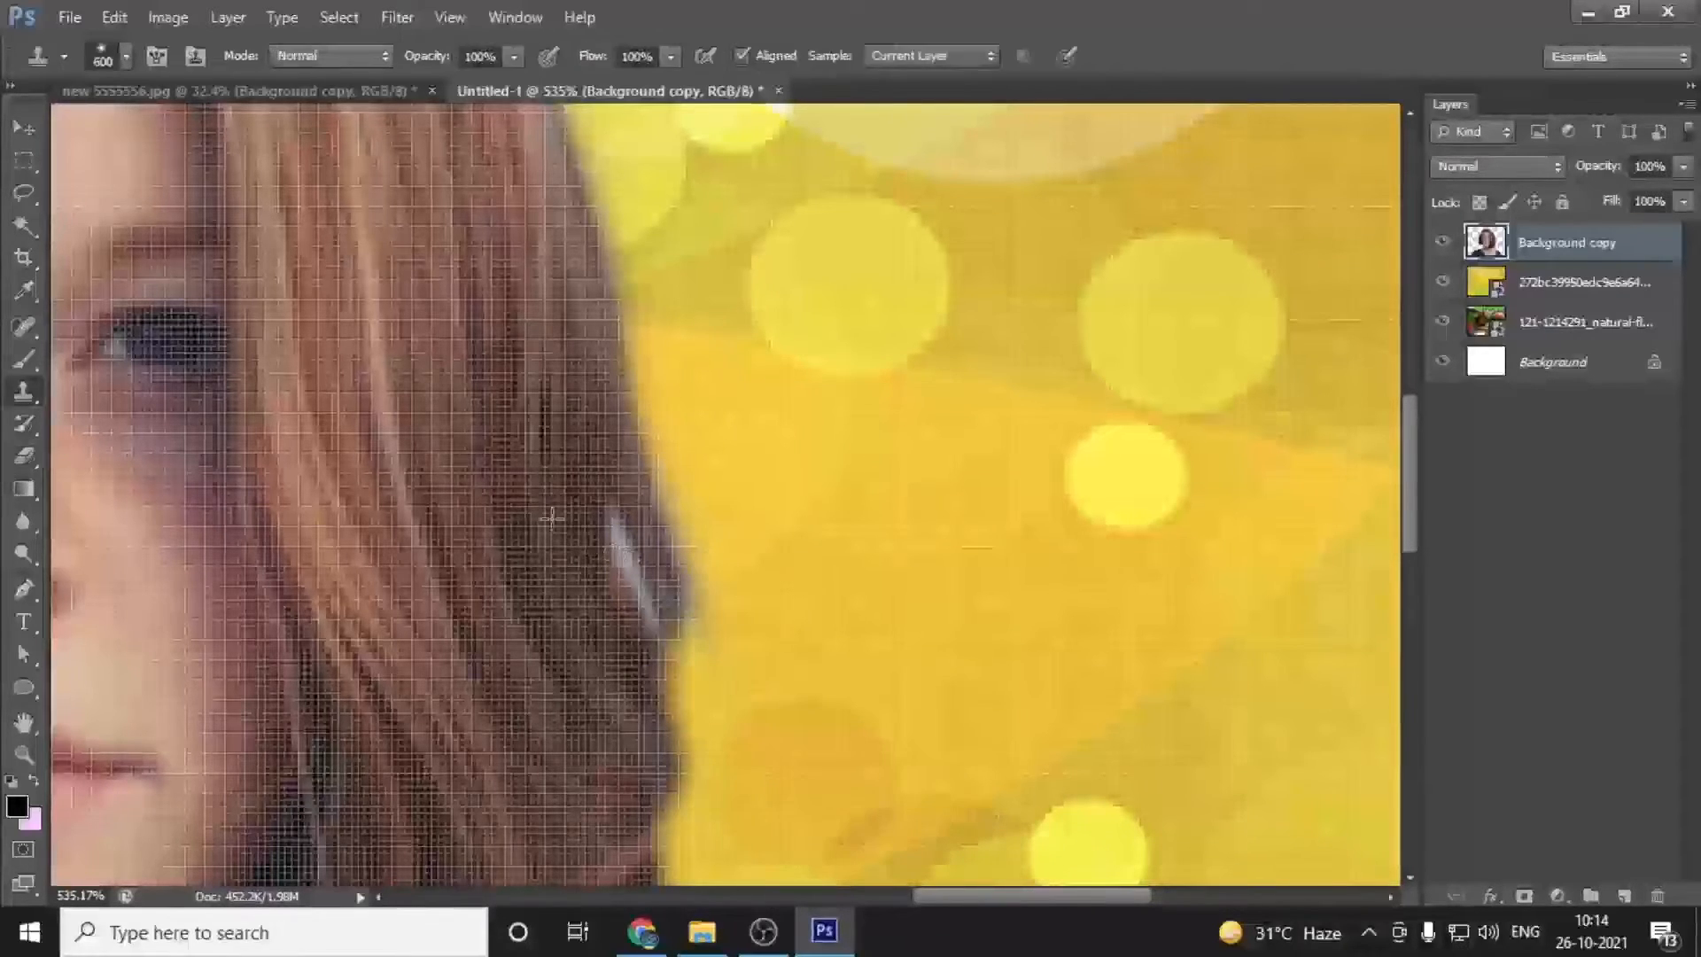
key("bracketright")
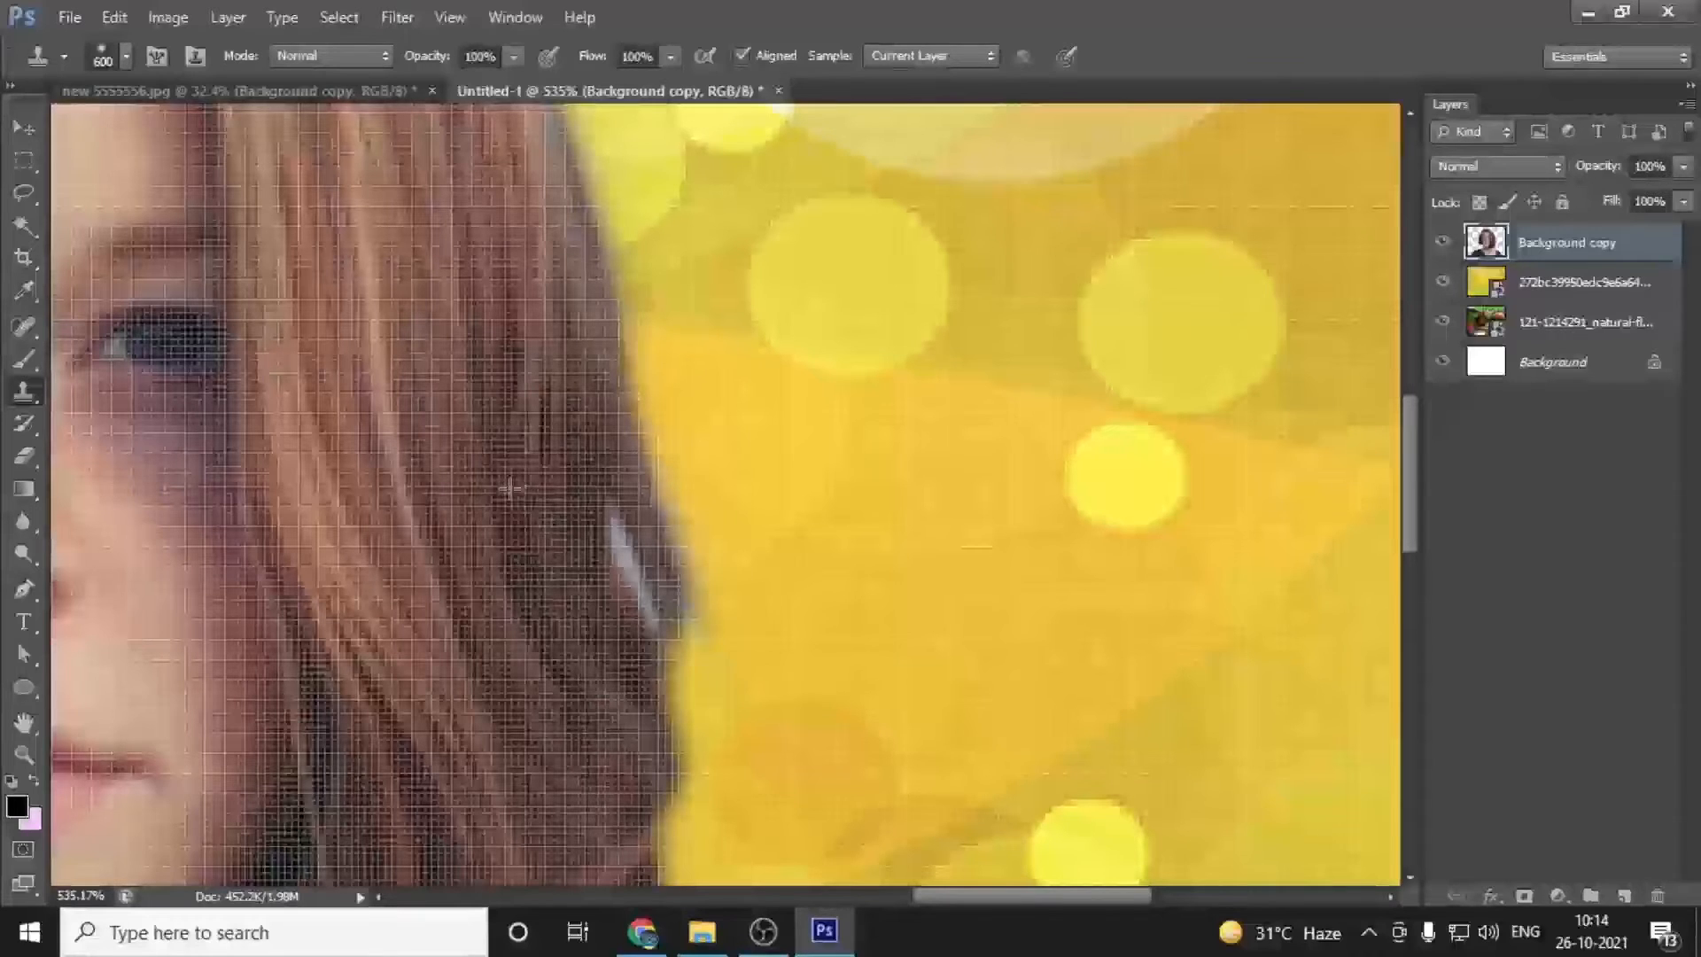
key("bracketleft")
key("bracketleft")
key("bracketleft")
key("bracketleft")
key("bracketleft")
scroll(531, 505, "down", 10)
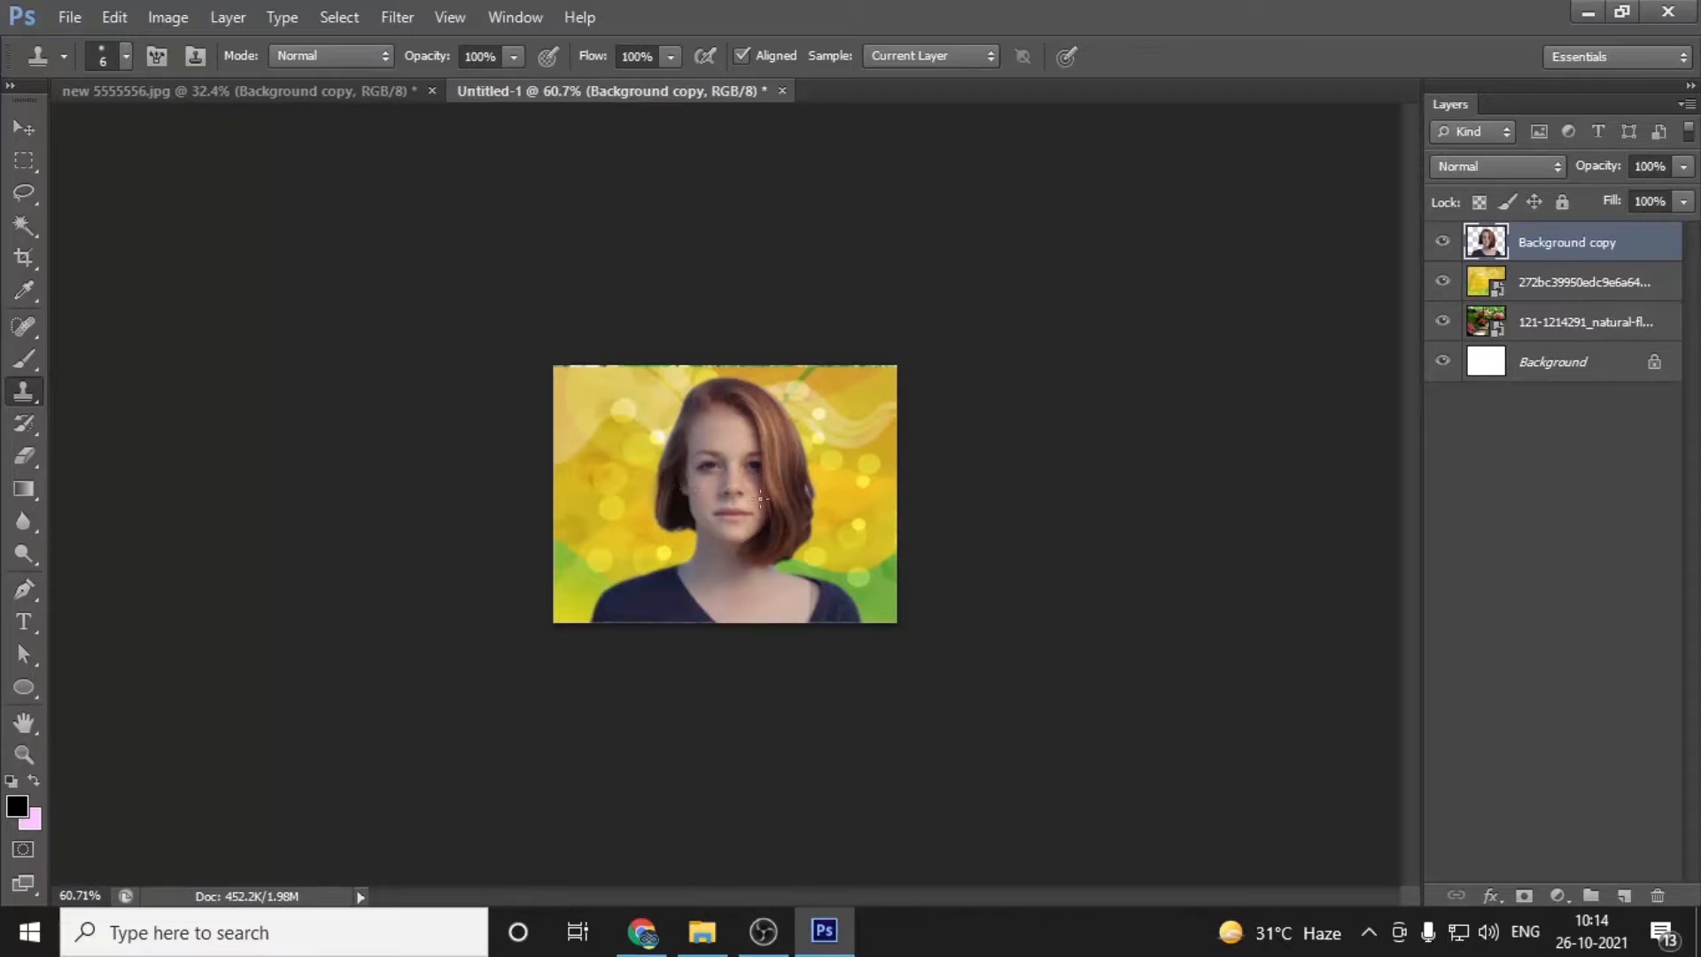
scroll(803, 462, "up", 4)
scroll(801, 508, "up", 5)
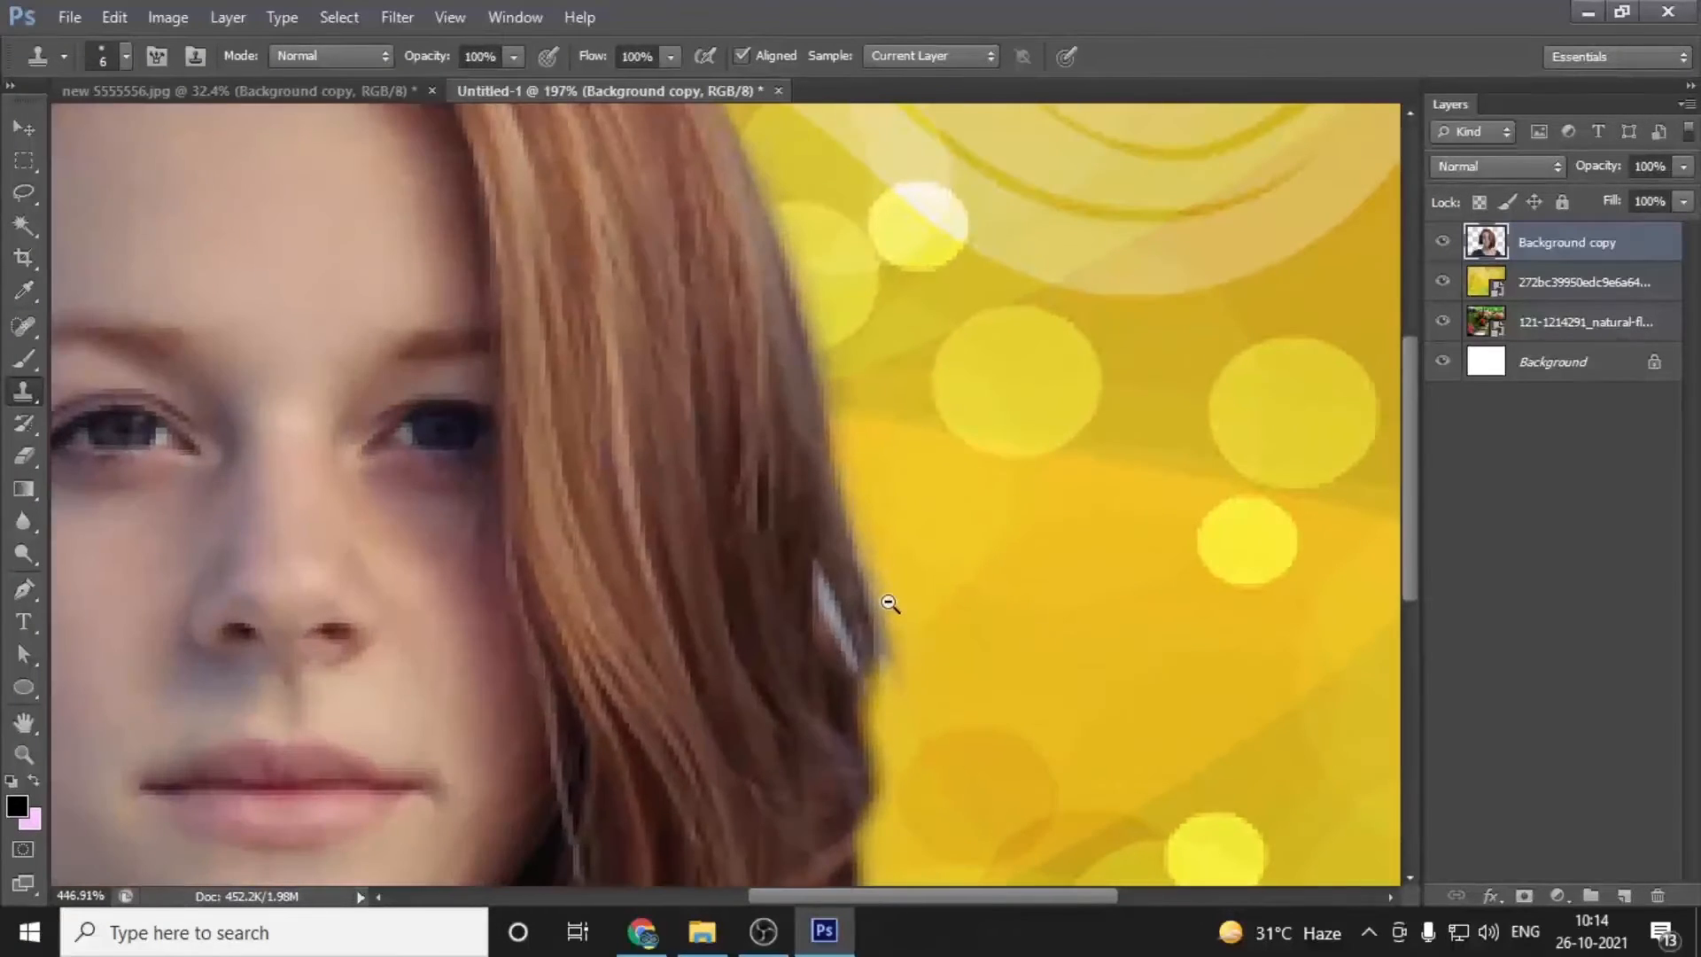
key("bracketright")
key("bracketright")
key("bracketright")
key("bracketright")
key("bracketright")
key("bracketright")
key("bracketright")
key("bracketleft")
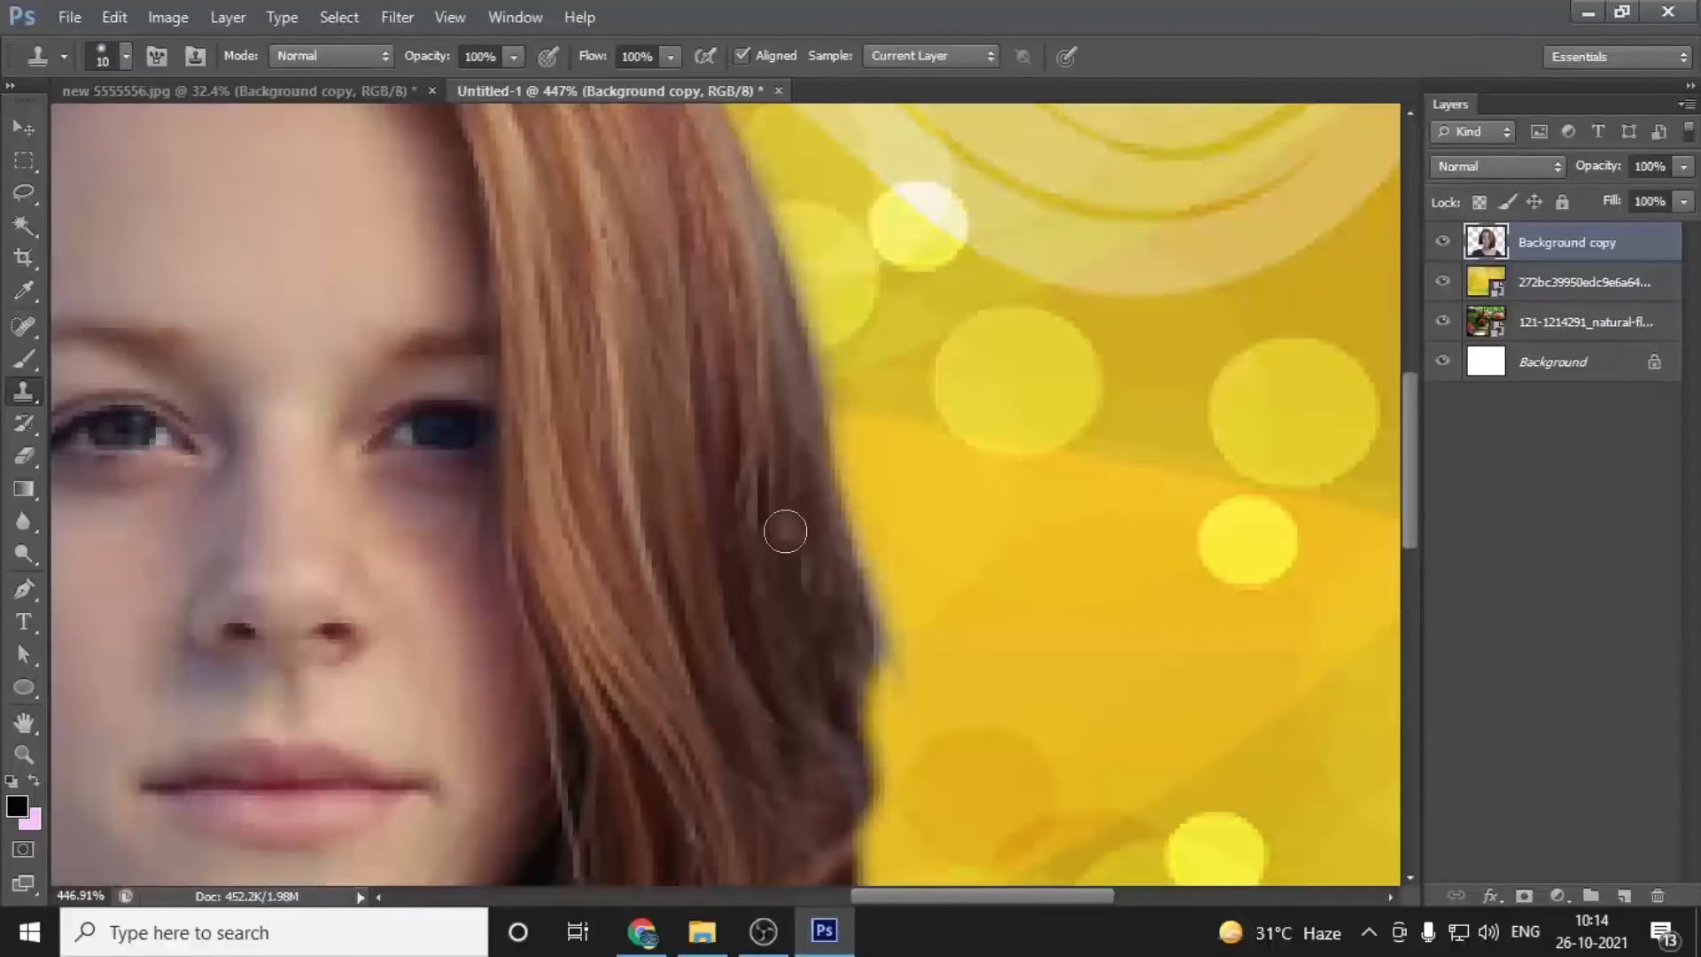
Step: Undo the last clone stroke, resample hair from higher up and clone it over the repaired patch
mouse_move(797, 630)
left_mouse_down()
mouse_move(834, 651)
mouse_move(803, 700)
left_mouse_up()
key("ctrl+z")
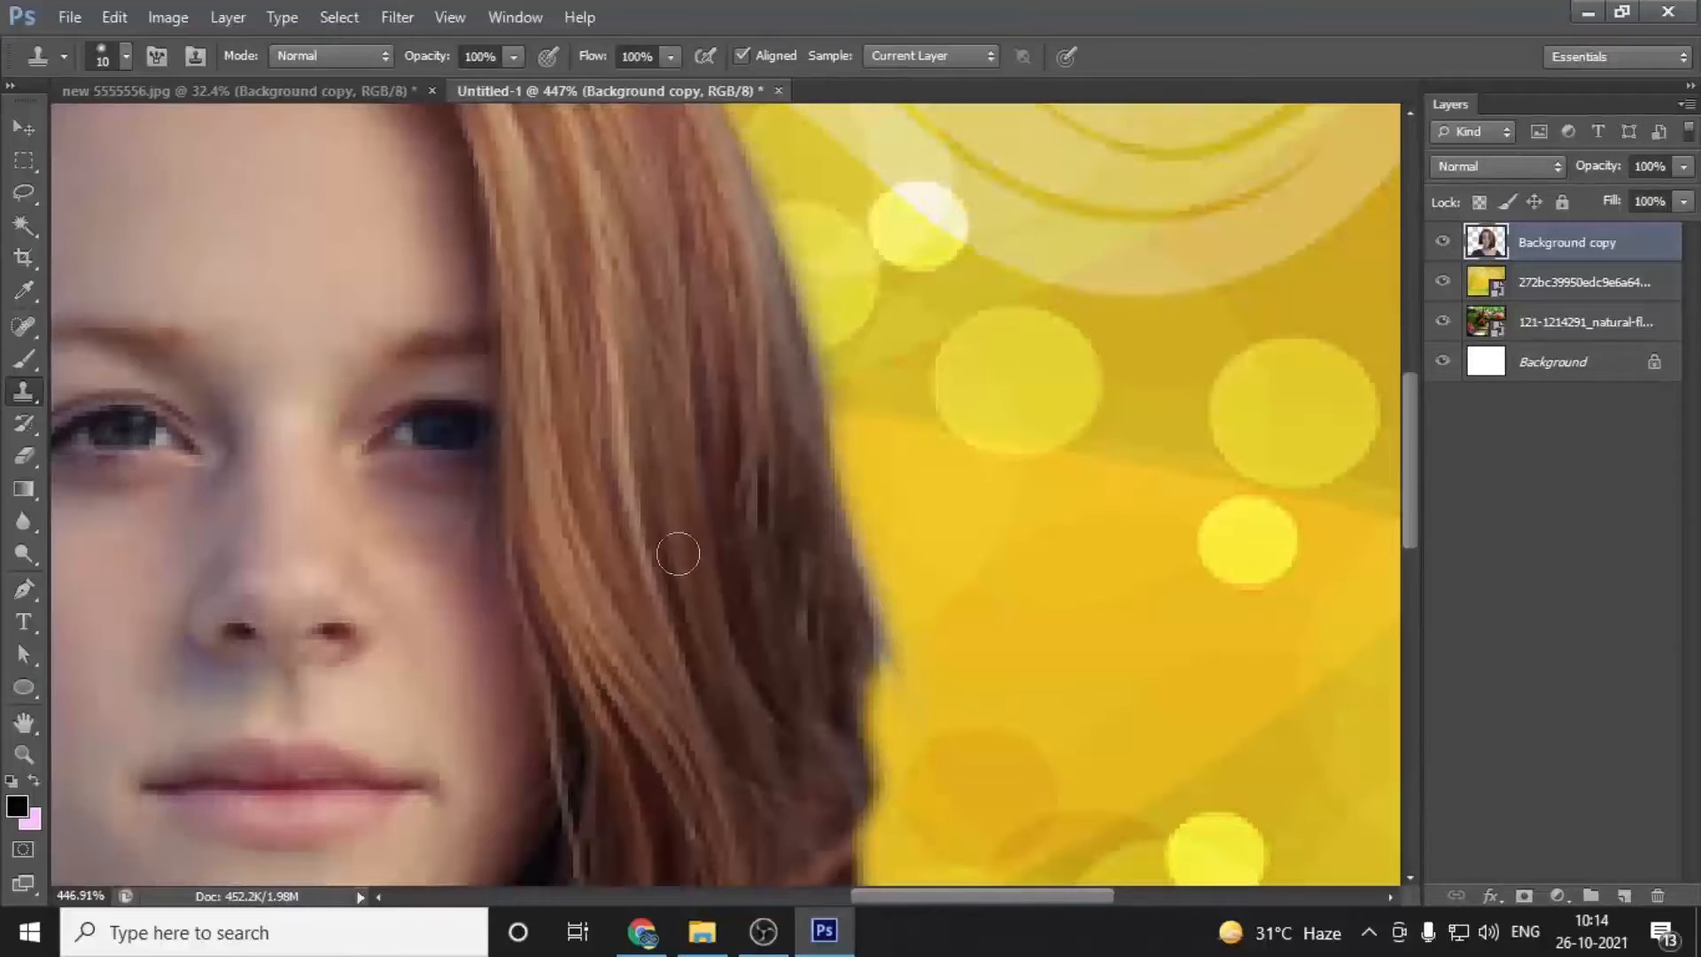
left_click(768, 385, "alt")
left_click_drag(803, 544, 825, 617)
scroll(847, 624, "down", 3)
scroll(809, 700, "down", 4)
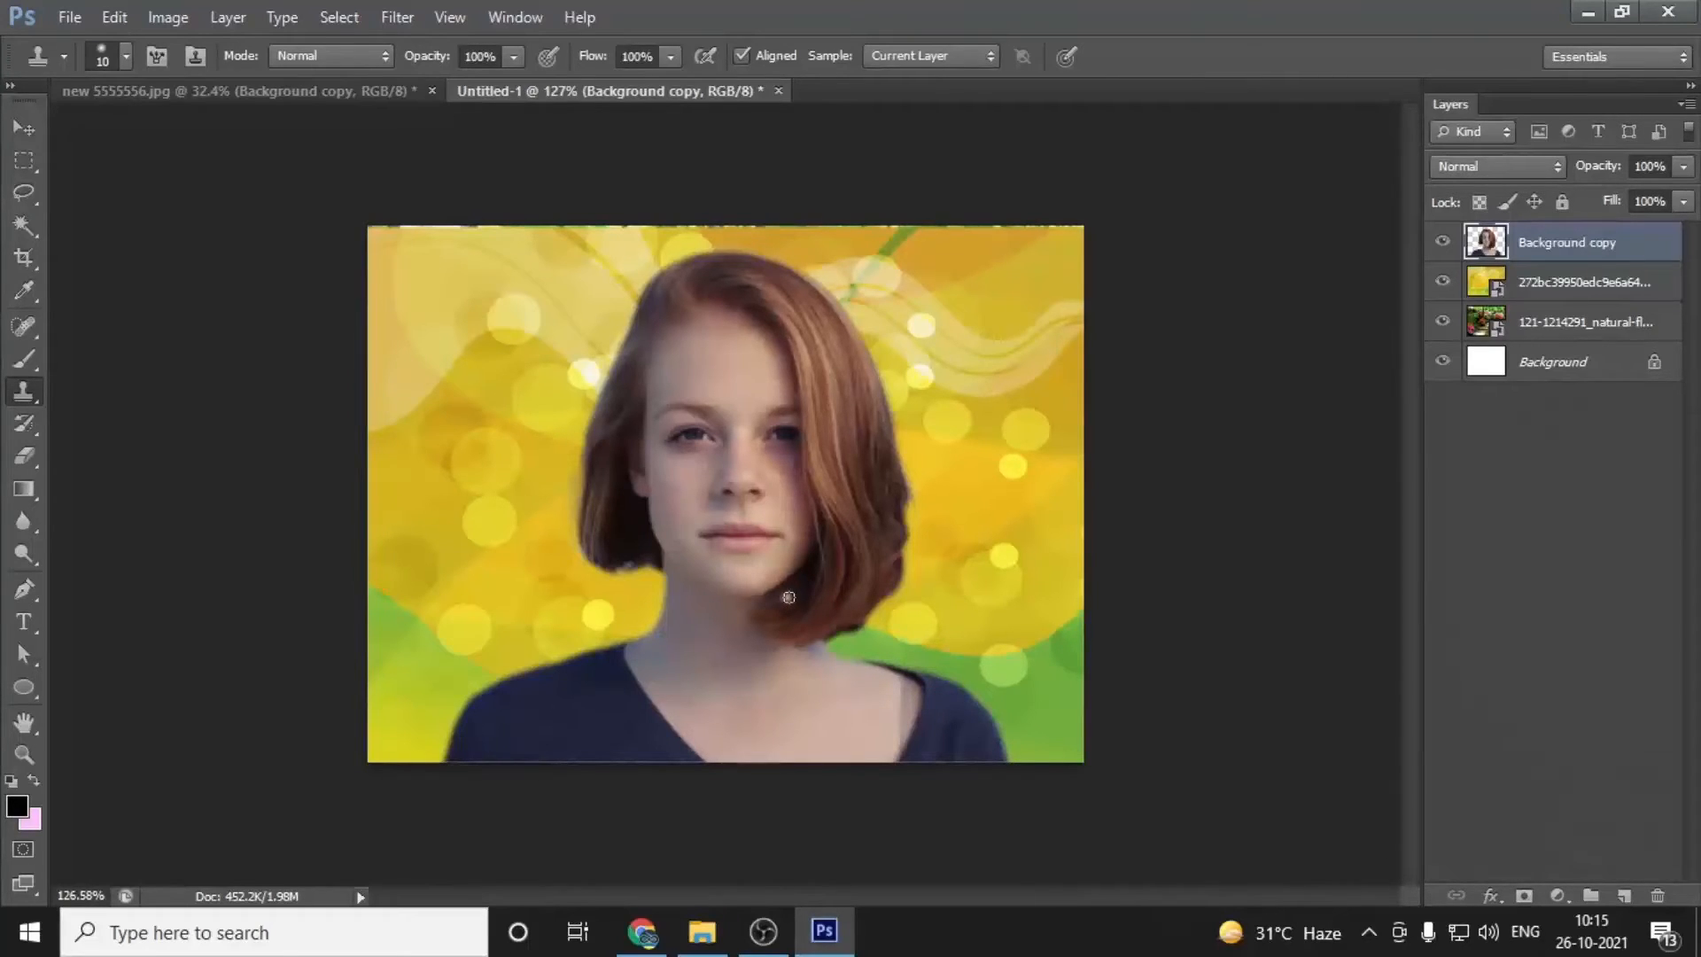
Step: Select the abstract background layer and enlarge it slightly to cover the whole canvas
key("alt+bracketleft")
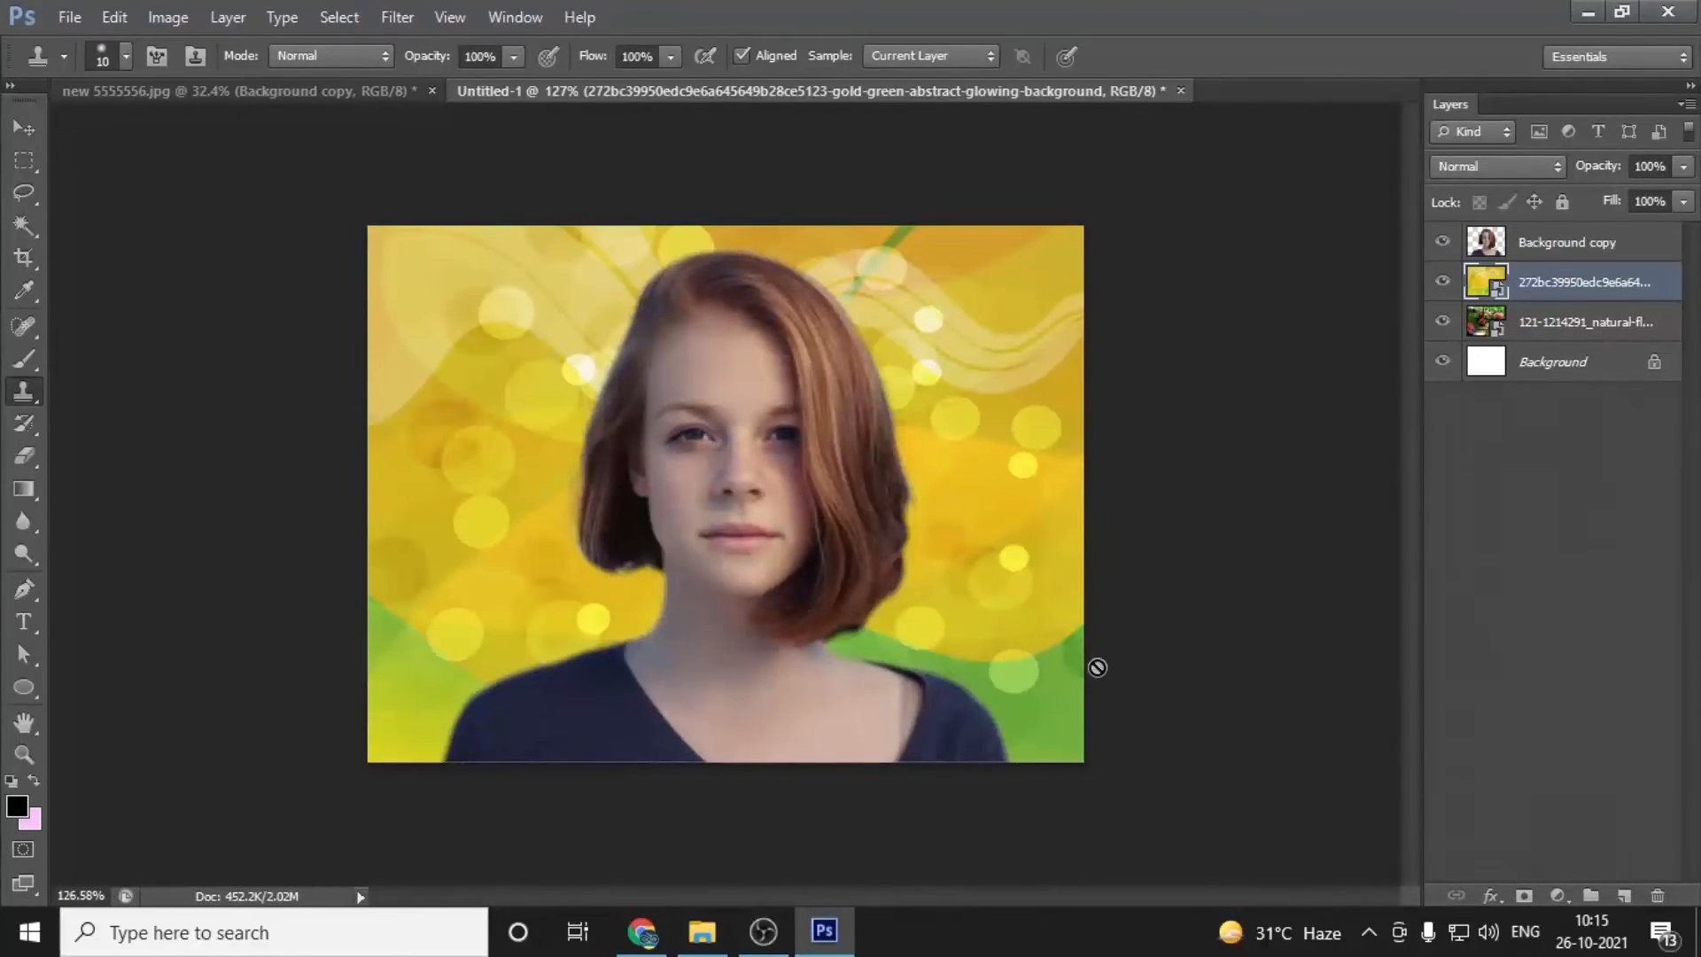